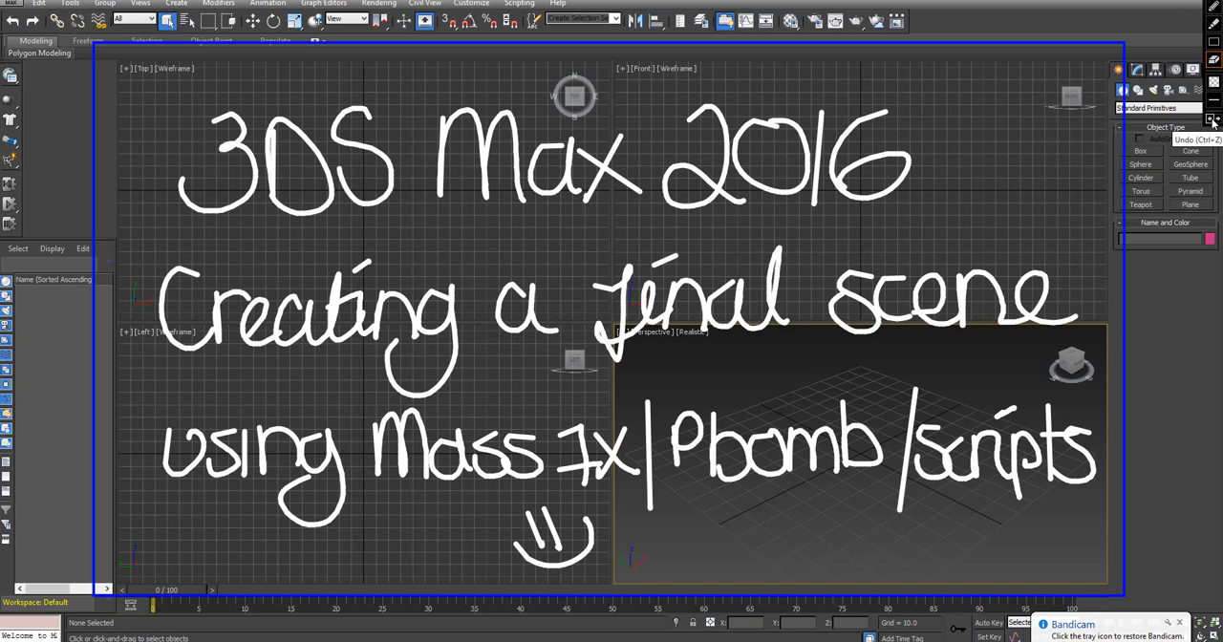
{"action": "left_click", "coordinate": [1213, 121]}
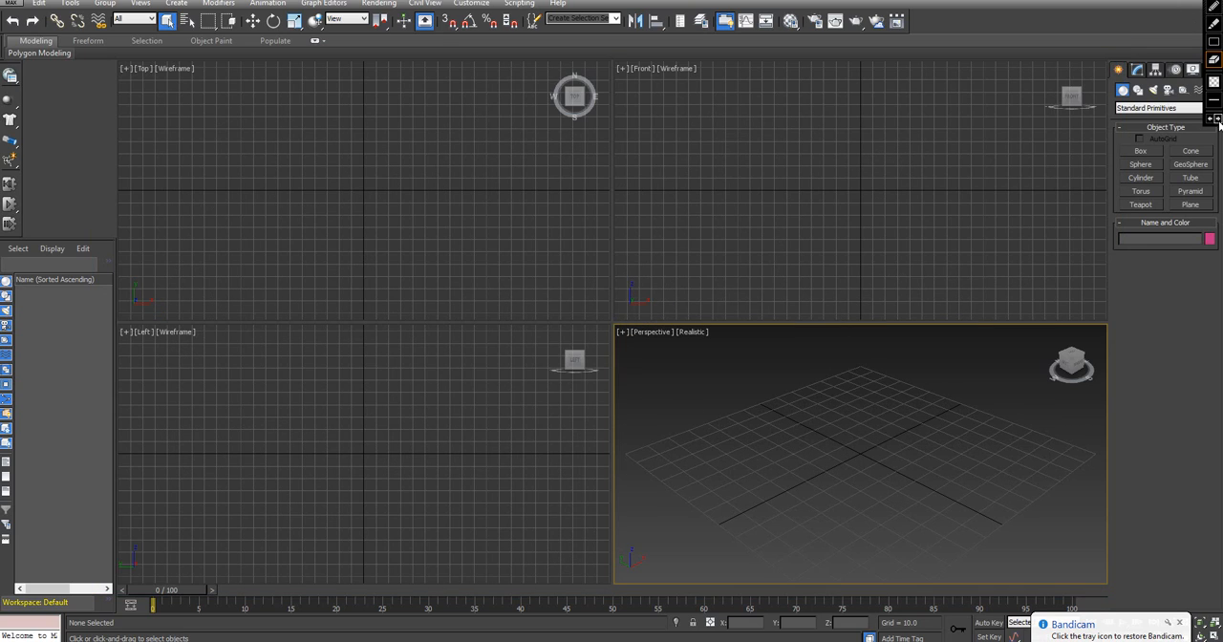
{"action": "left_click", "coordinate": [1219, 121]}
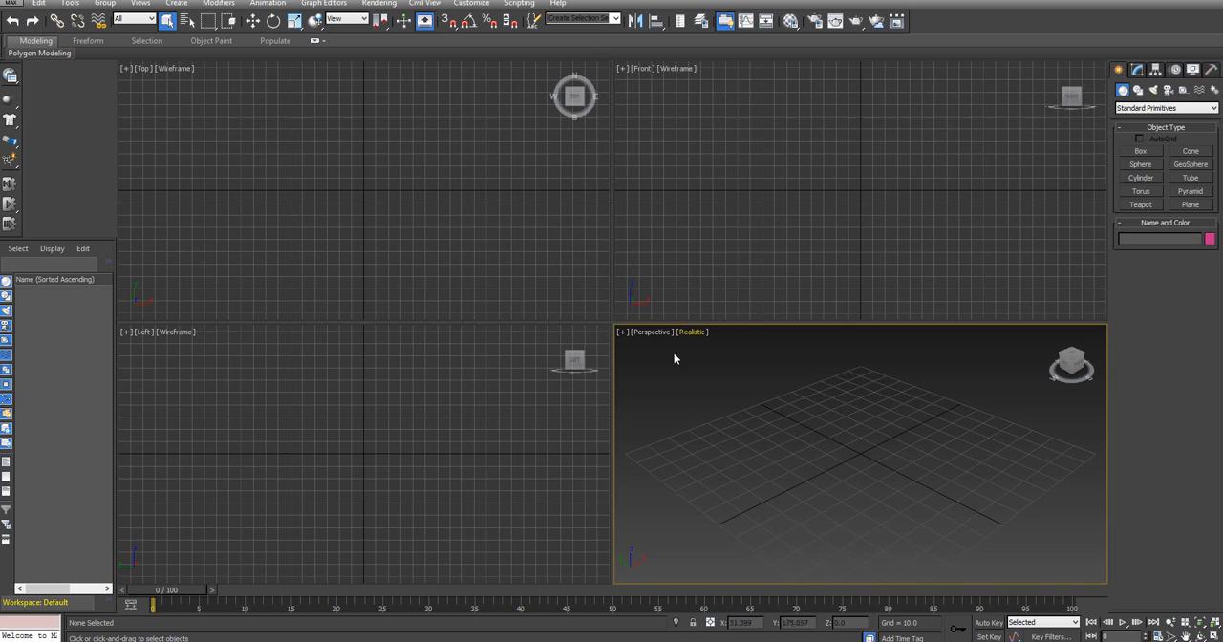
Maximize the Perspective viewport
{"action": "left_click", "coordinate": [632, 340]}
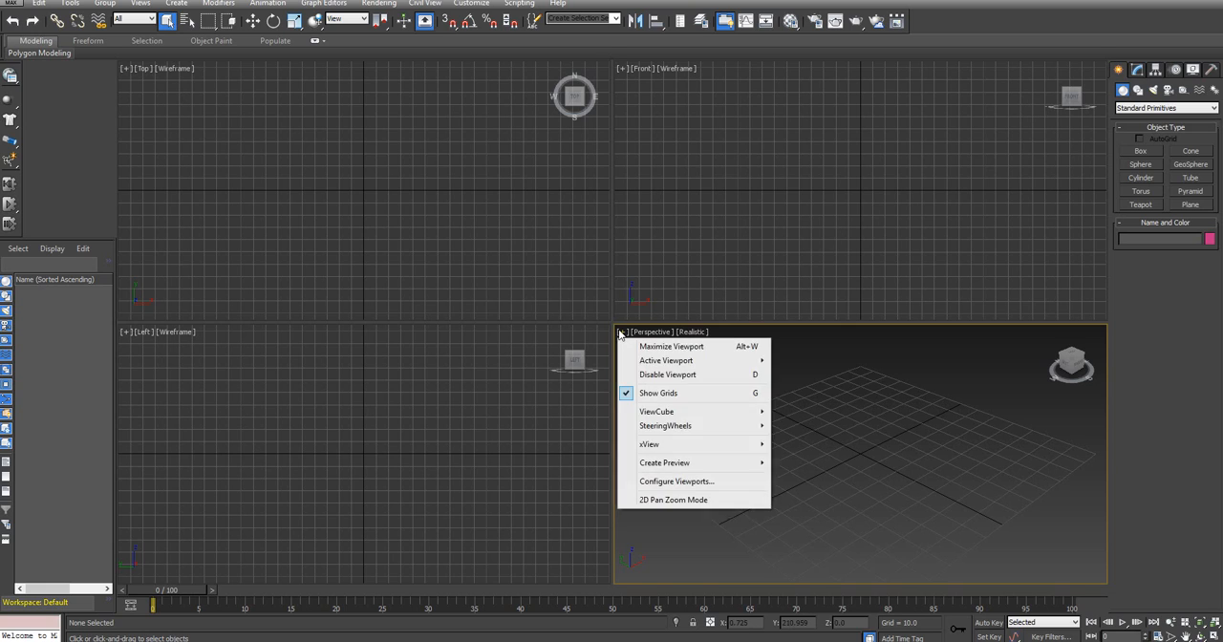
{"action": "left_click", "coordinate": [651, 344]}
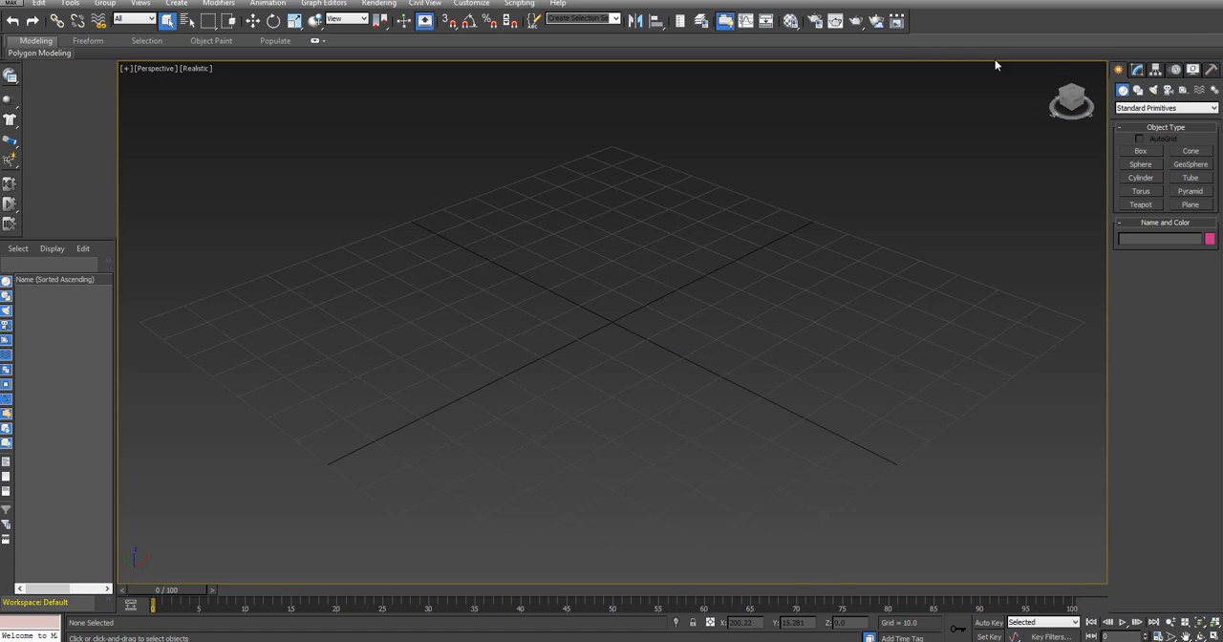
Examine whether the MassFX Toolbar is enabled, the settings pages of MassFX Tools, and the available rigid body types
{"action": "right_click", "coordinate": [967, 28]}
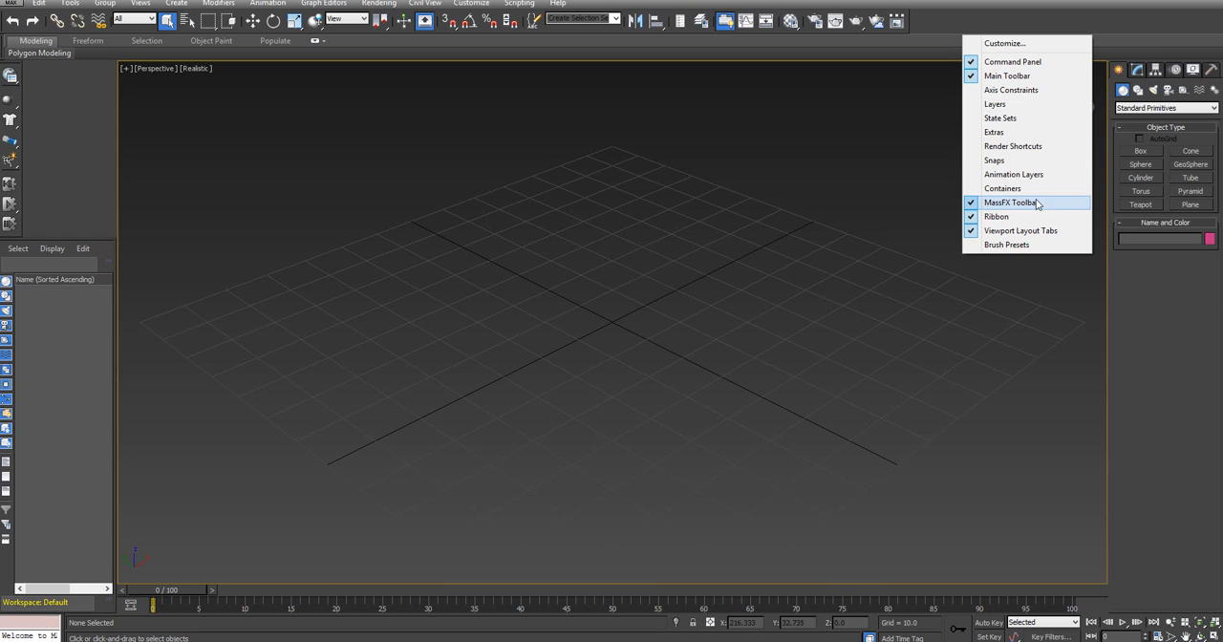
{"action": "left_click", "coordinate": [967, 23]}
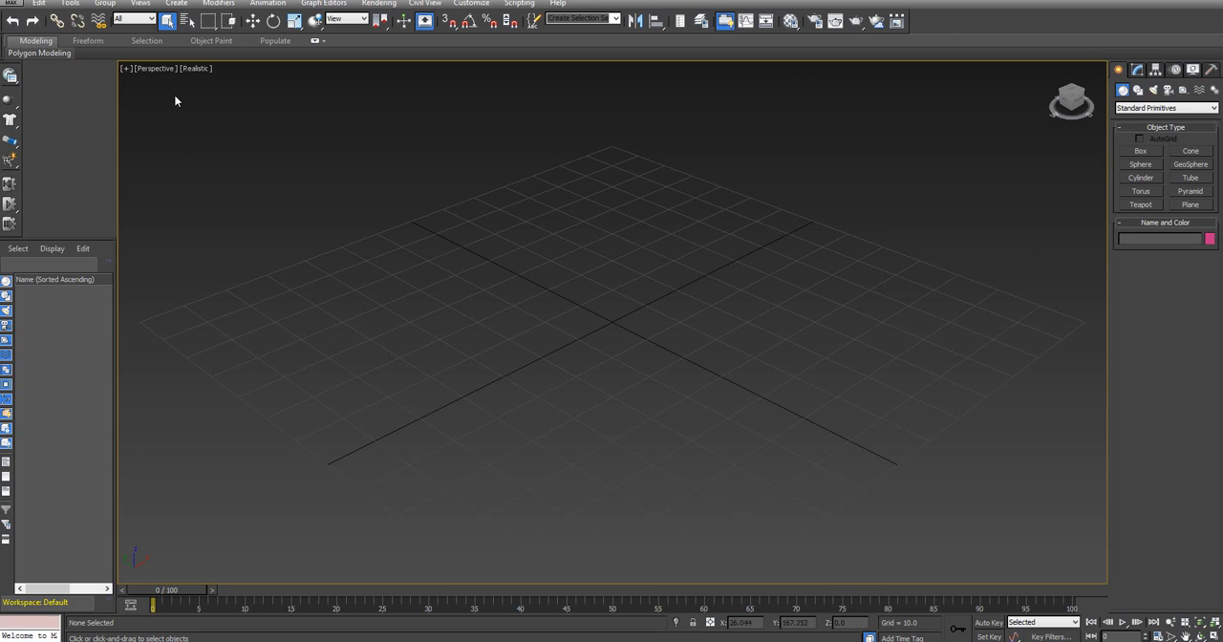
{"action": "left_click", "coordinate": [11, 76]}
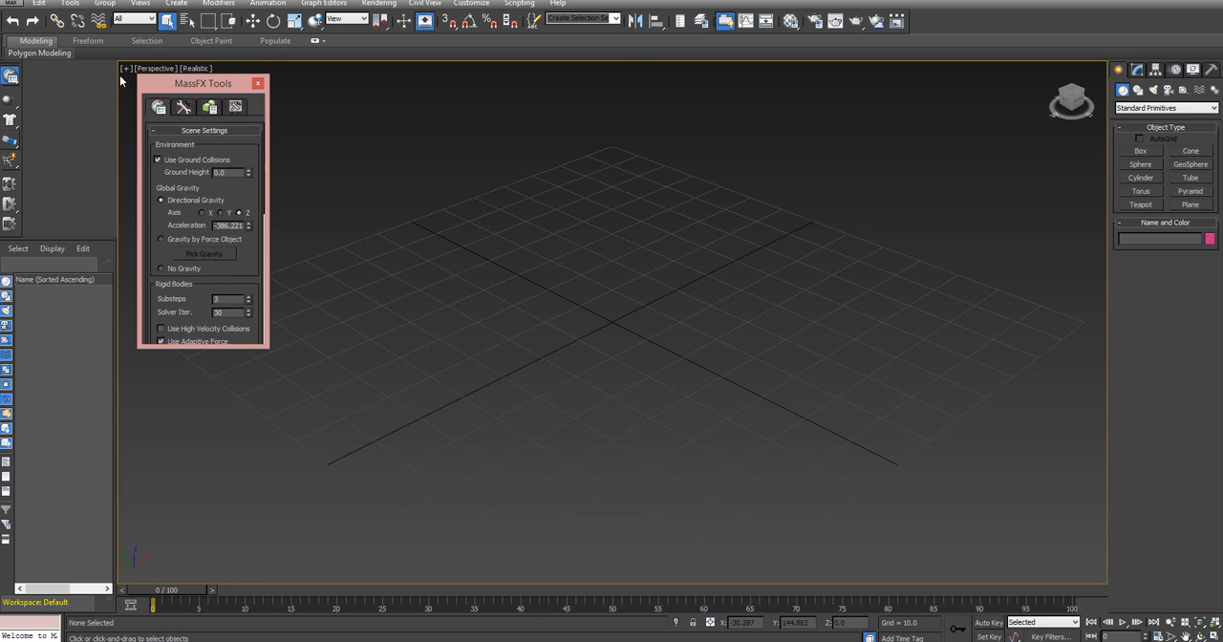
{"action": "left_click_drag", "start_coordinate": [201, 83], "coordinate": [462, 98]}
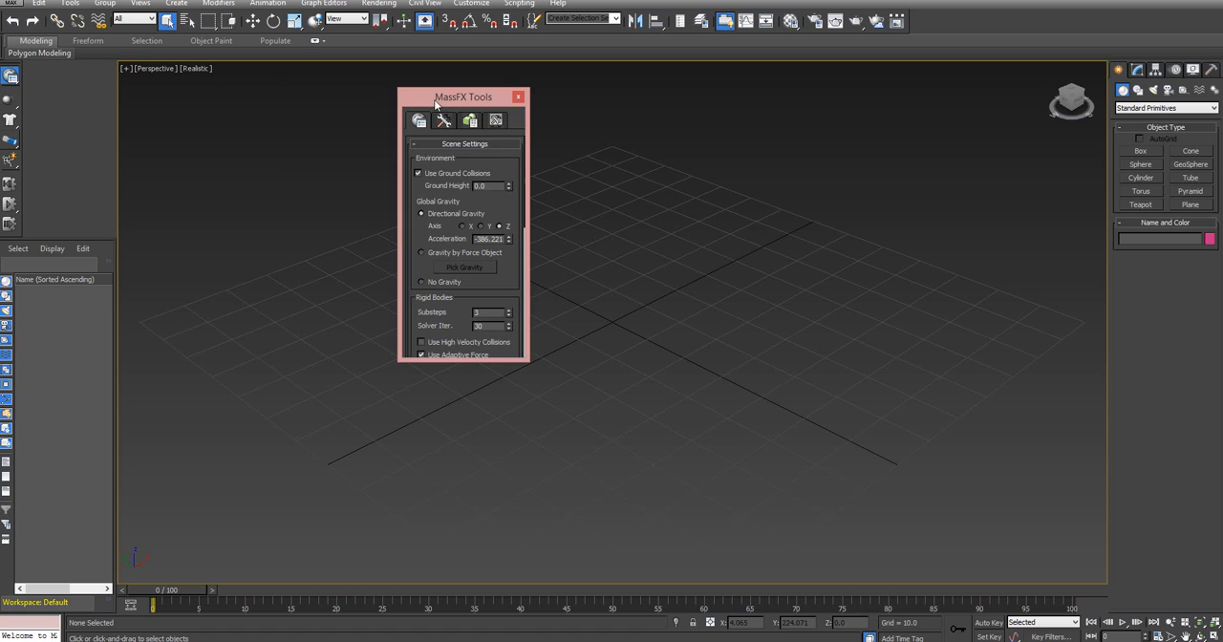
{"action": "left_click", "coordinate": [446, 120]}
{"action": "left_click", "coordinate": [470, 119]}
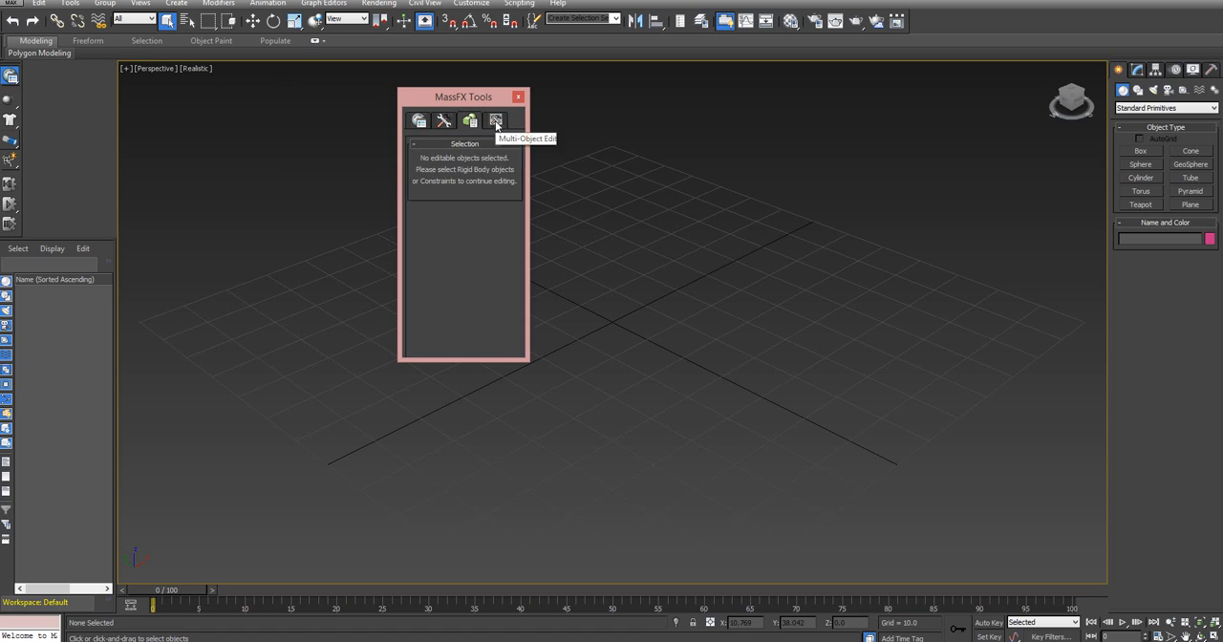
{"action": "left_click", "coordinate": [496, 120]}
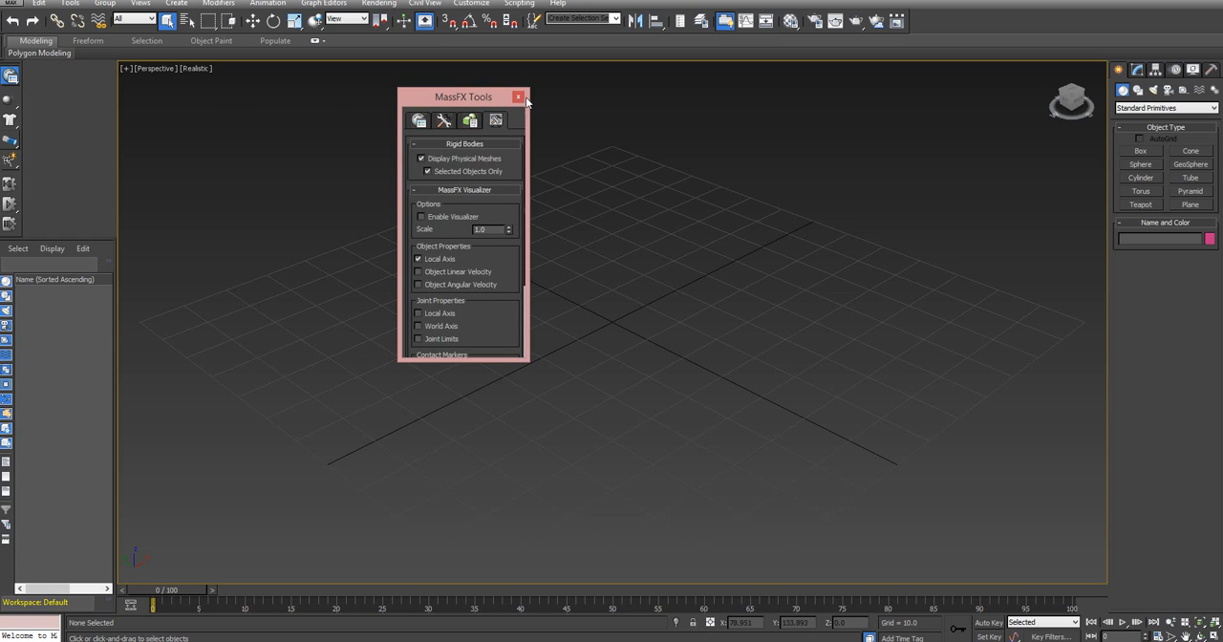
{"action": "left_click", "coordinate": [518, 96]}
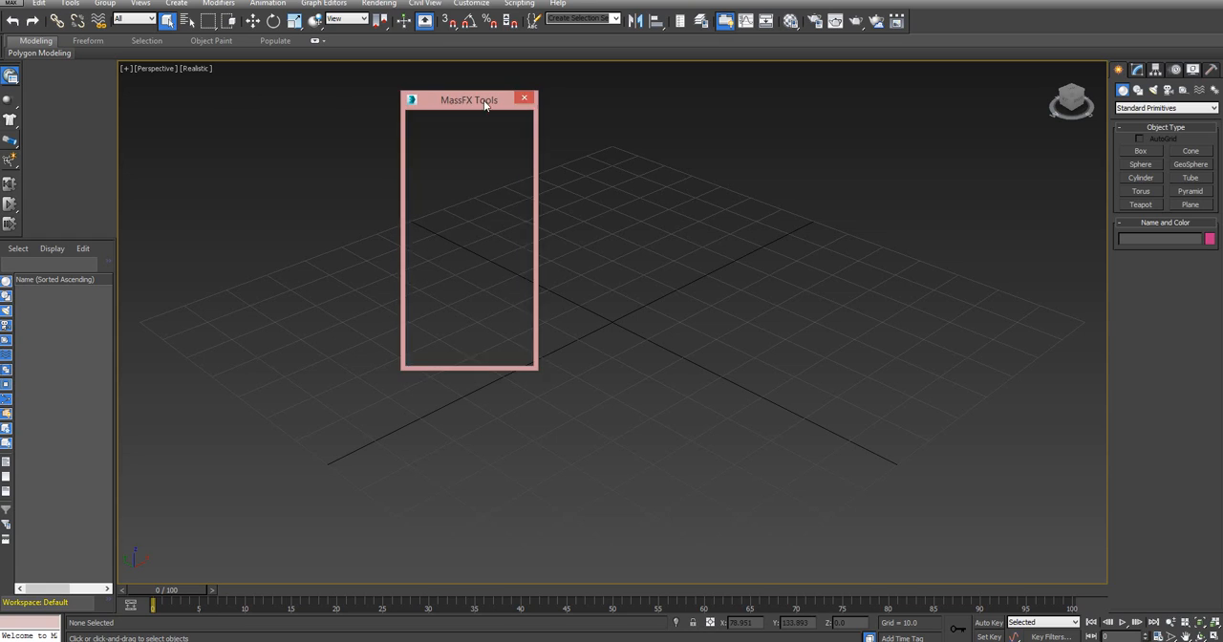
{"action": "left_click", "coordinate": [14, 104]}
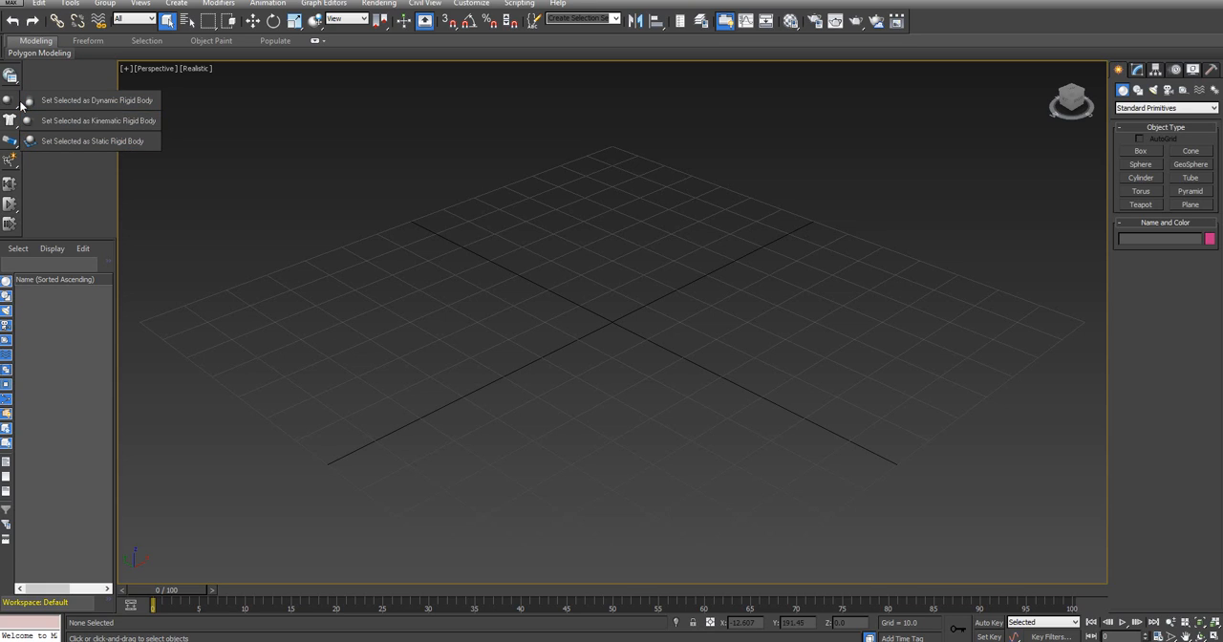
{"action": "left_click", "coordinate": [49, 76]}
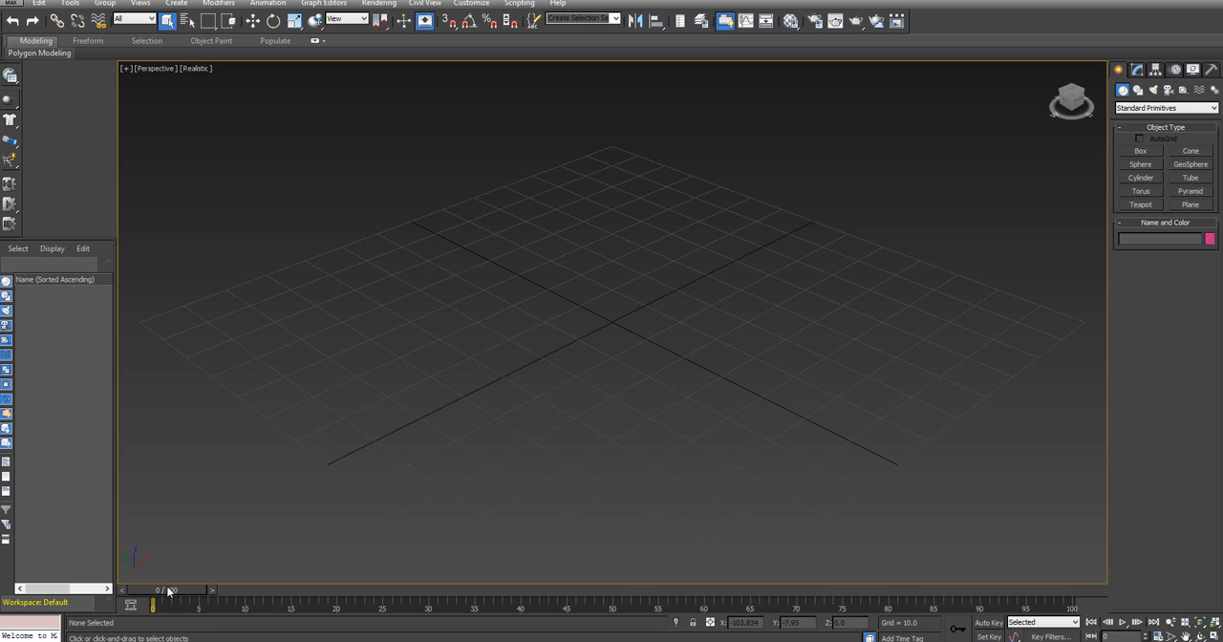
{"action": "mouse_move", "coordinate": [169, 590]}
{"action": "left_mouse_down"}
{"action": "mouse_move", "coordinate": [209, 593]}
{"action": "mouse_move", "coordinate": [168, 592]}
{"action": "left_mouse_up"}
Create a ground plane about 142.6 long and 139.6 wide covering the home grid, leaving it deselected
{"action": "left_click", "coordinate": [1184, 205]}
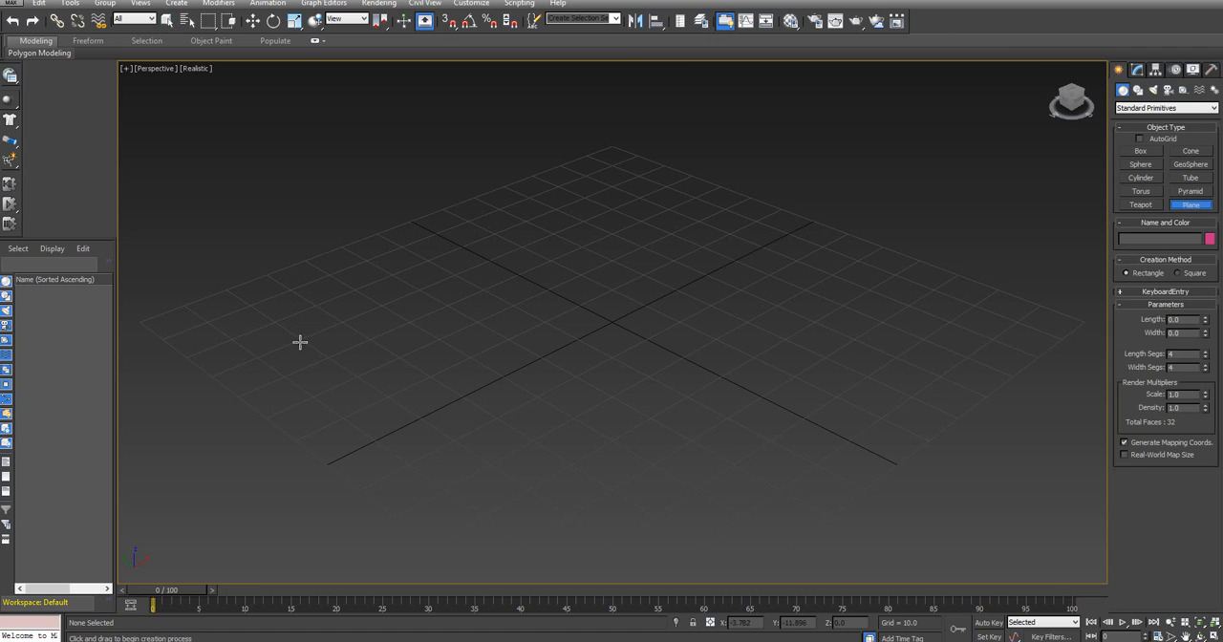
{"action": "left_click_drag", "start_coordinate": [135, 323], "coordinate": [1094, 325]}
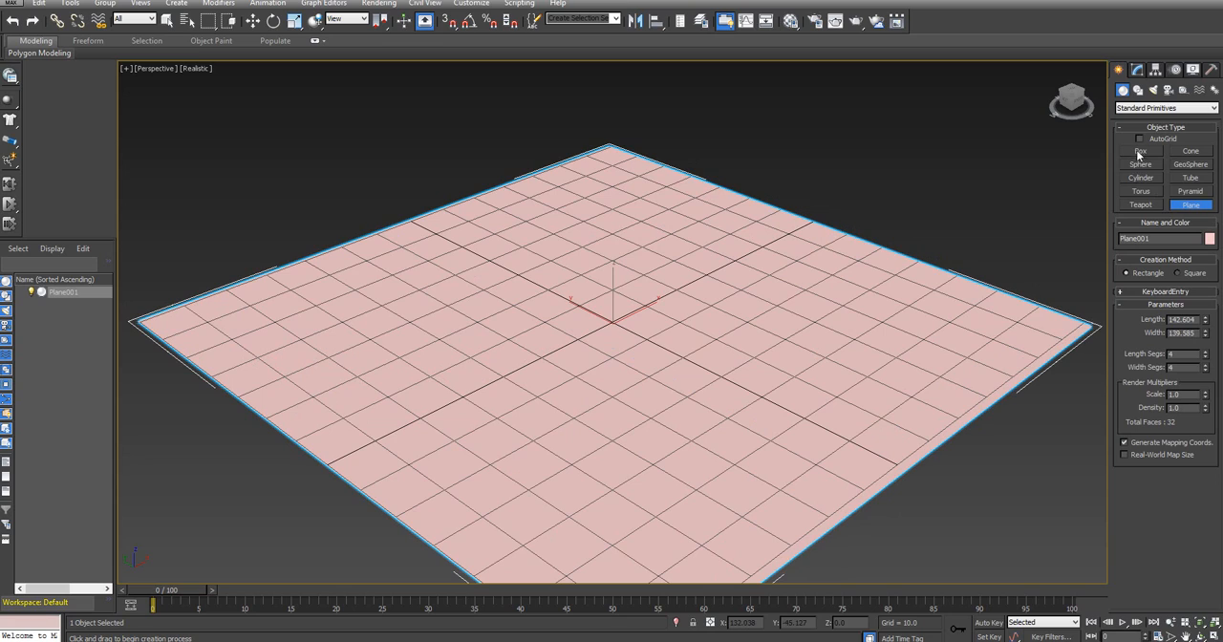
{"action": "right_click", "coordinate": [449, 321]}
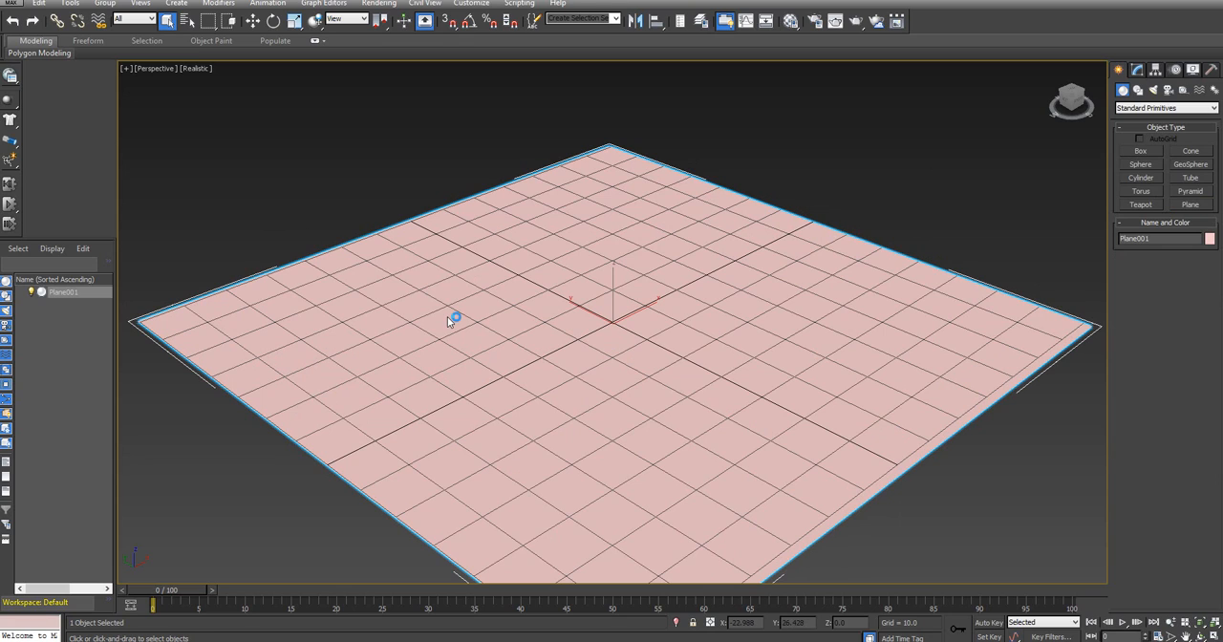
{"action": "left_click", "coordinate": [391, 186]}
Select the ground plane and set it as a MassFX static rigid body
{"action": "left_click", "coordinate": [253, 21]}
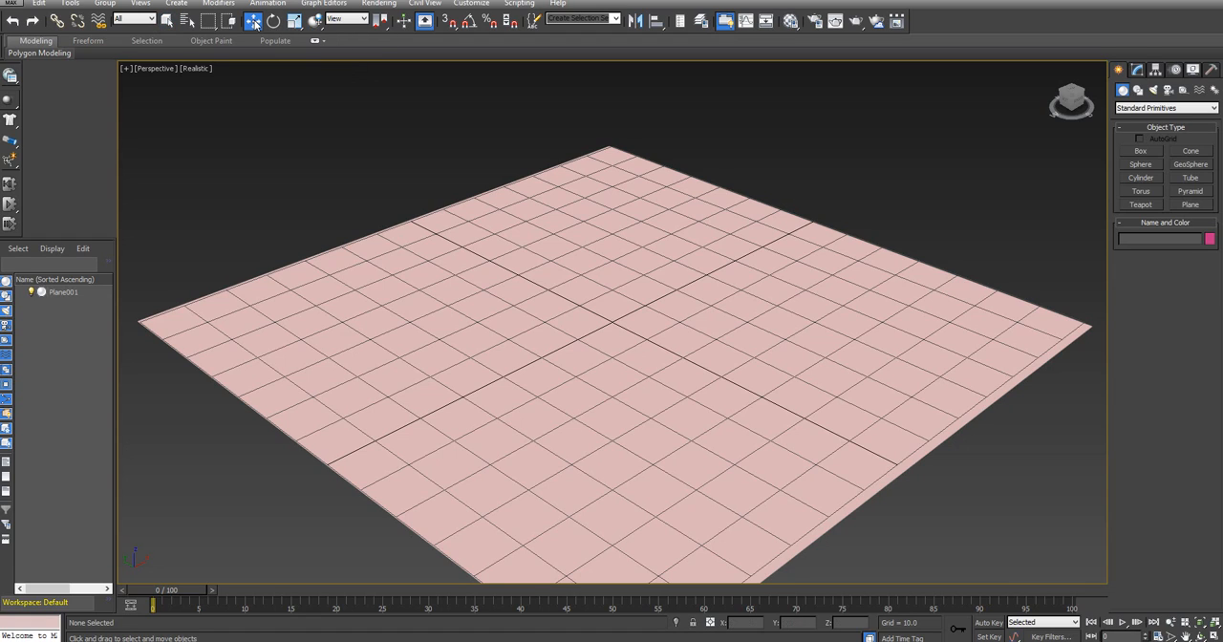
{"action": "left_click", "coordinate": [483, 274]}
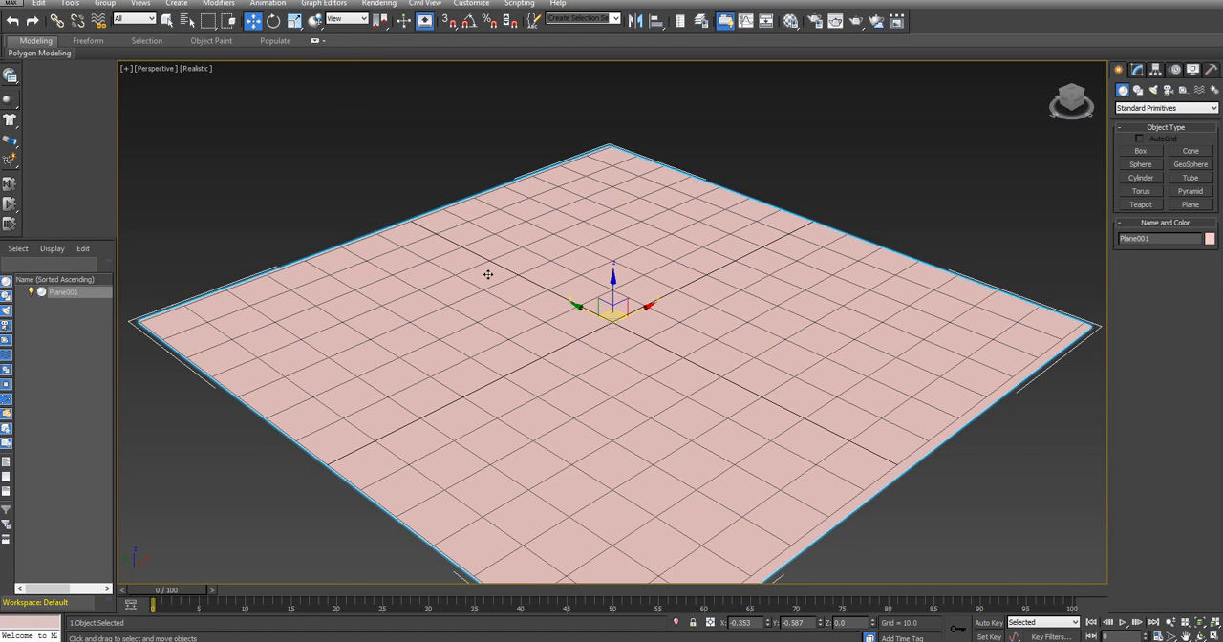
{"action": "left_click", "coordinate": [10, 100]}
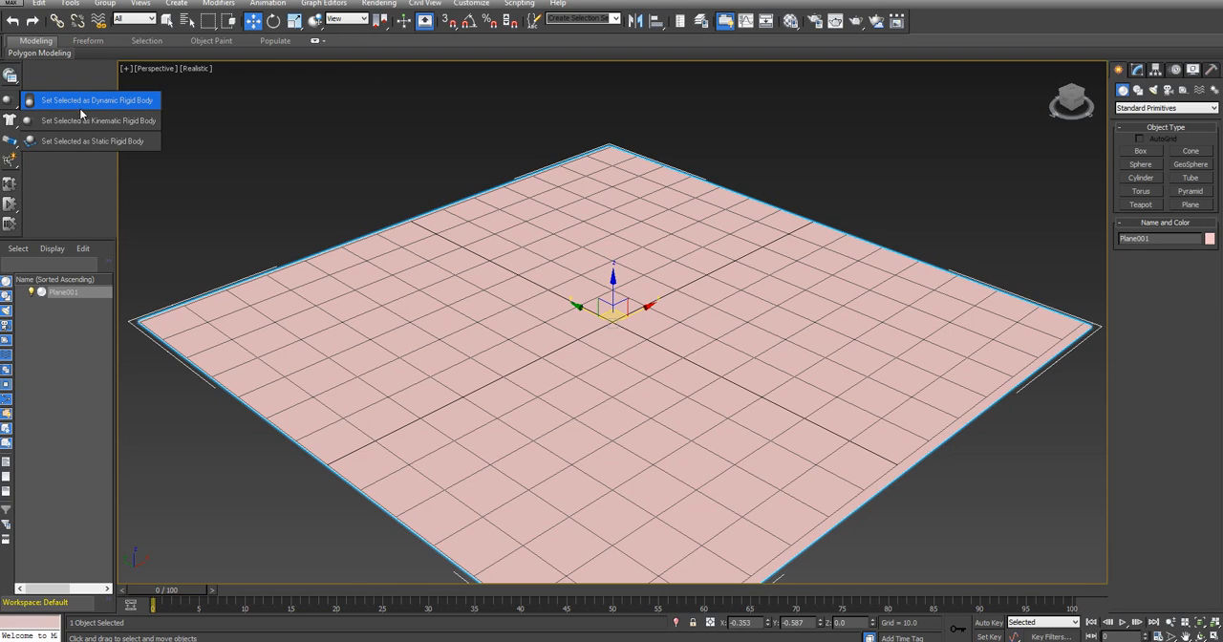
{"action": "left_click", "coordinate": [146, 144]}
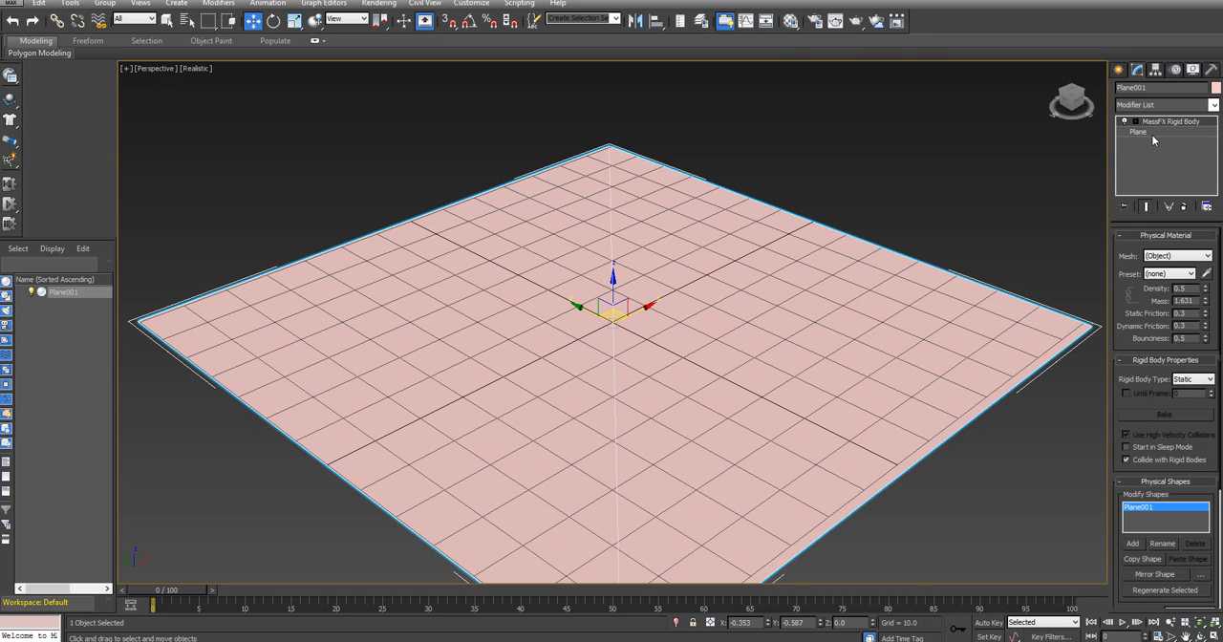
Draw a box about 13.4 long, 10.6 wide and 9.3 high near the left corner of the ground plane
{"action": "left_click", "coordinate": [1119, 72]}
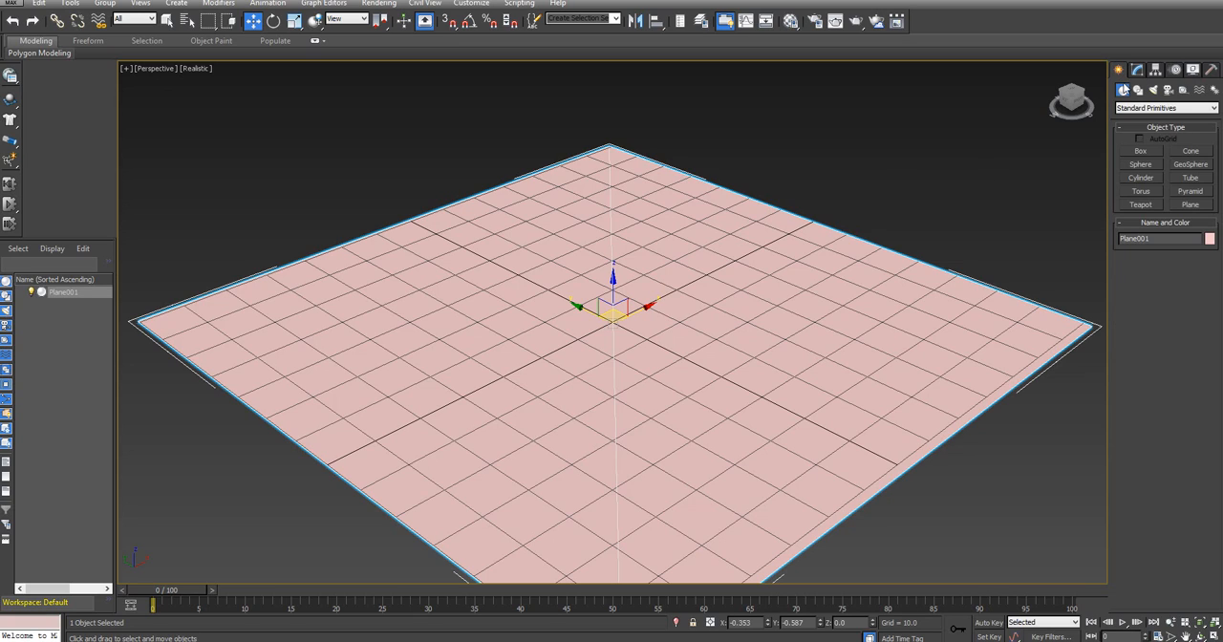
{"action": "left_click", "coordinate": [1141, 152]}
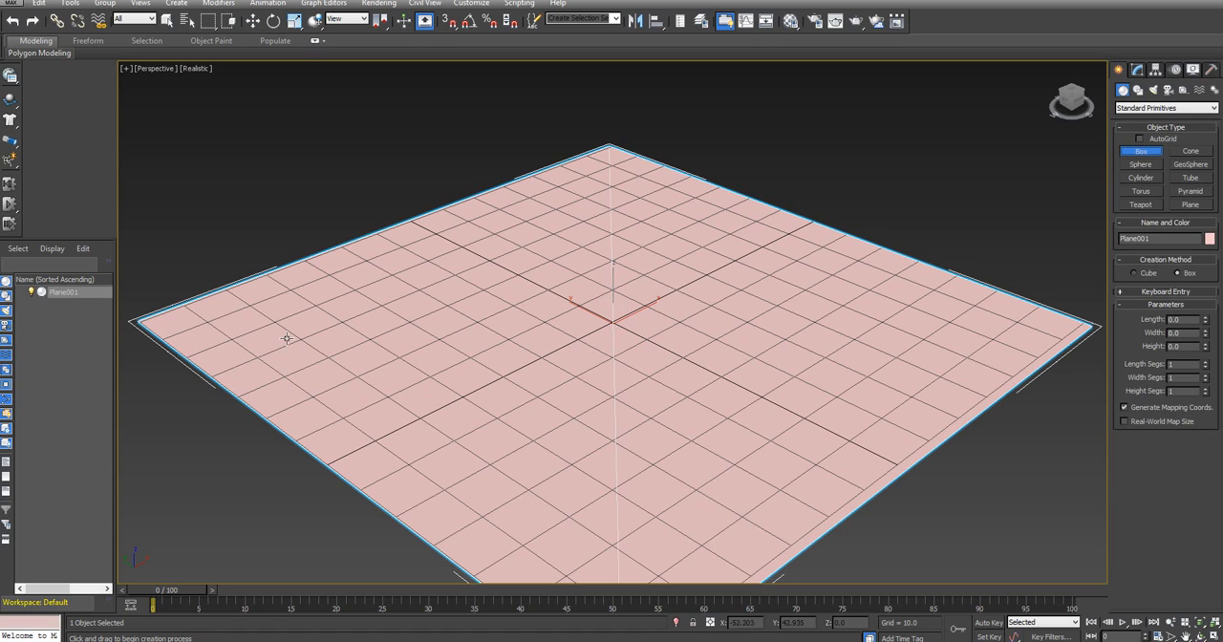
{"action": "left_click_drag", "start_coordinate": [264, 356], "coordinate": [346, 355]}
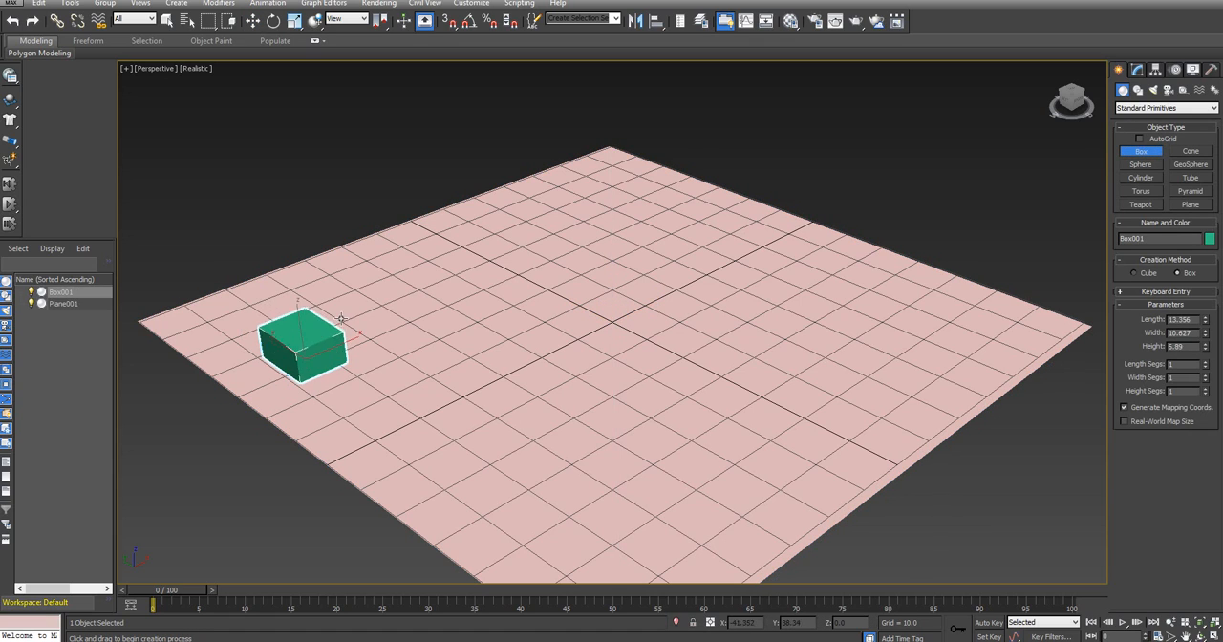
Set the box's length, width and height to 10 each
{"action": "double_click", "coordinate": [1194, 319]}
{"action": "type", "text": "10"}
{"action": "key", "text": "Tab"}
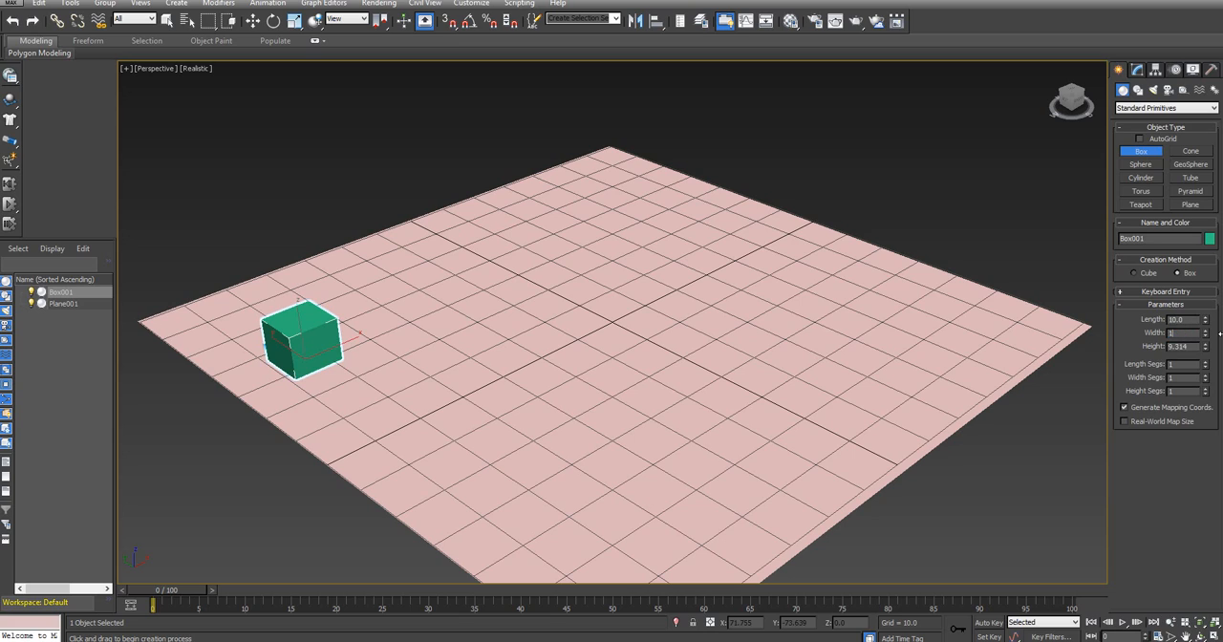
{"action": "type", "text": "10"}
{"action": "key", "text": "Tab"}
{"action": "type", "text": "10"}
{"action": "key", "text": "Return"}
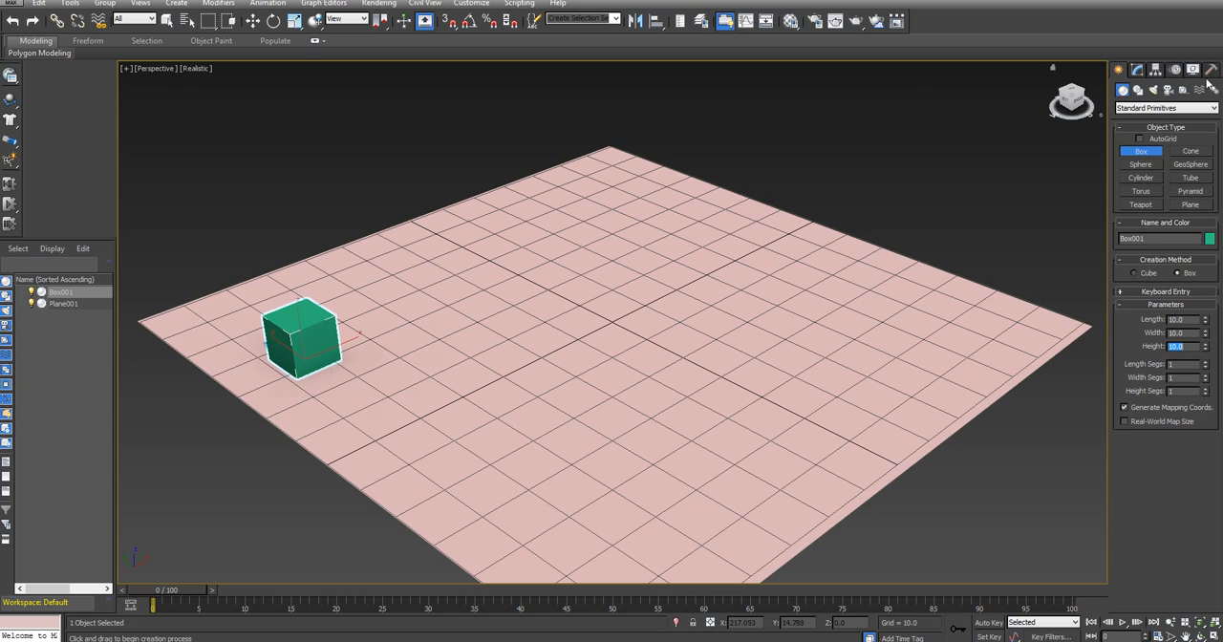
Convert the 10-unit box to an Editable Poly
{"action": "left_click", "coordinate": [1137, 71]}
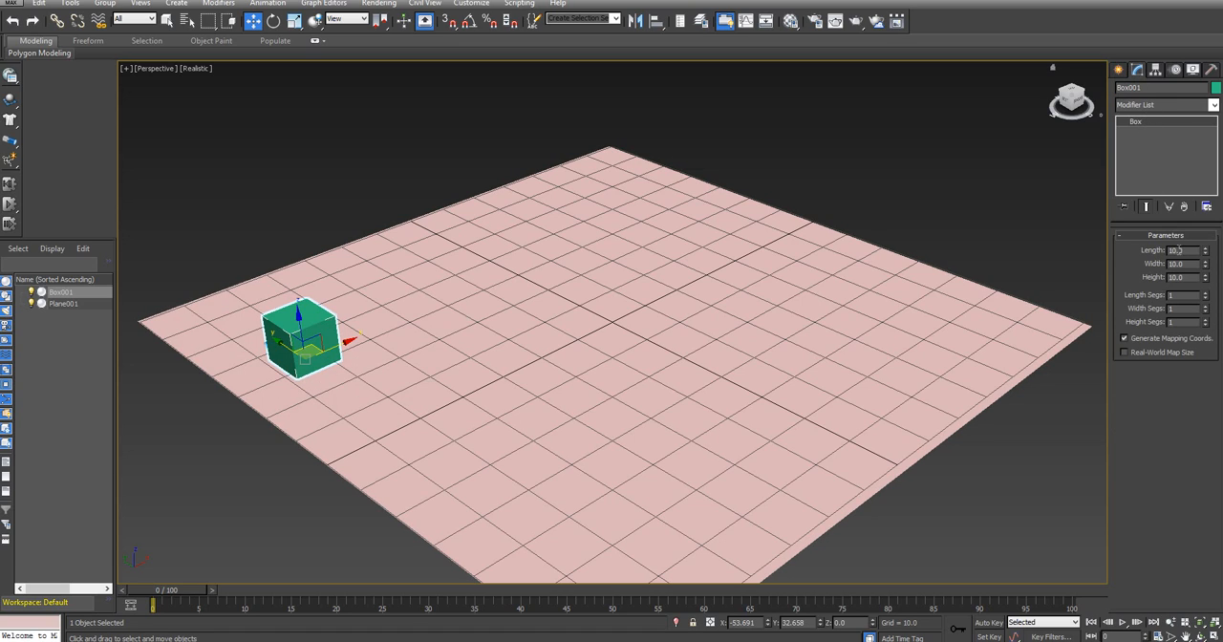
{"action": "left_click", "coordinate": [1120, 70]}
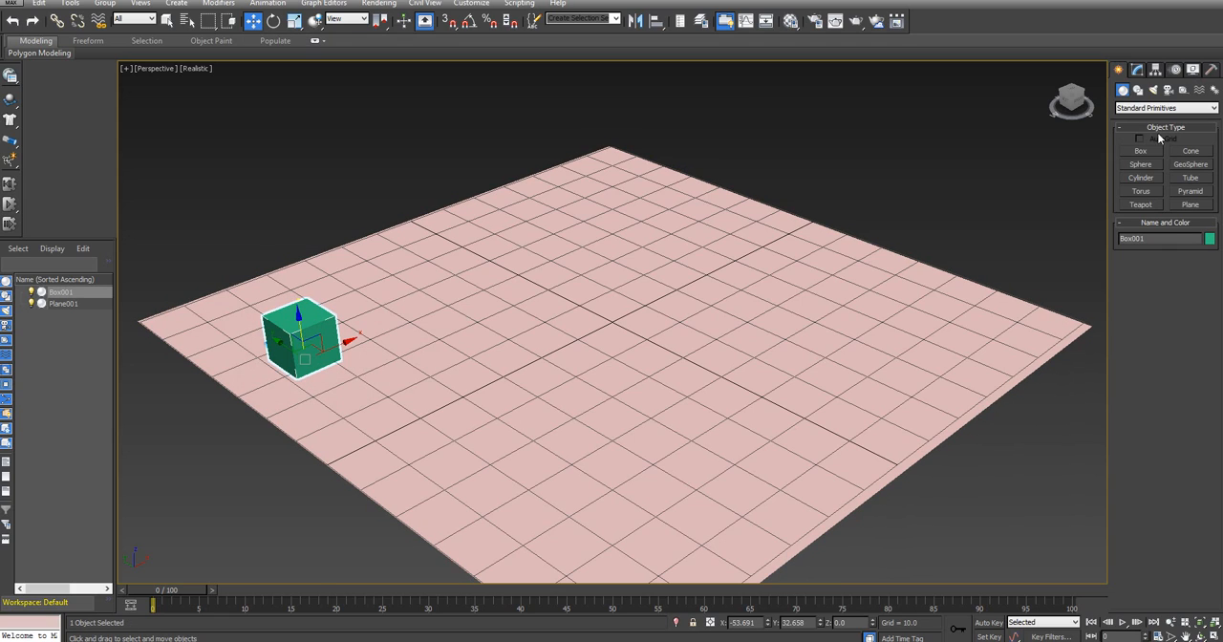
{"action": "left_click", "coordinate": [1137, 71]}
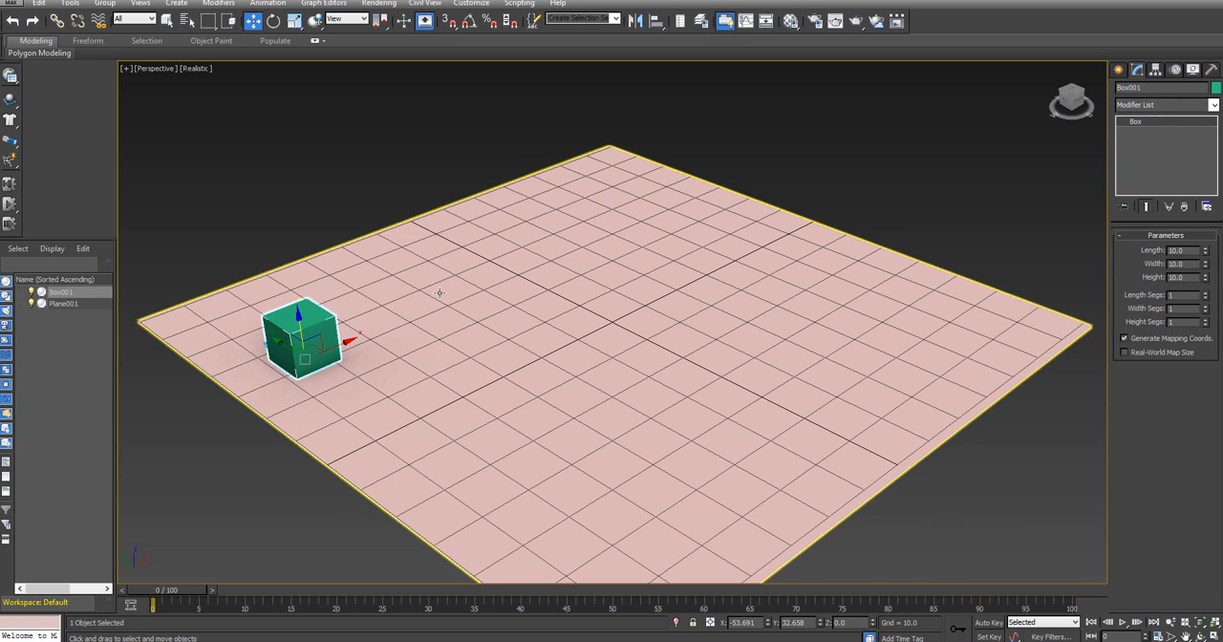
{"action": "right_click", "coordinate": [296, 319]}
{"action": "mouse_move", "coordinate": [352, 451]}
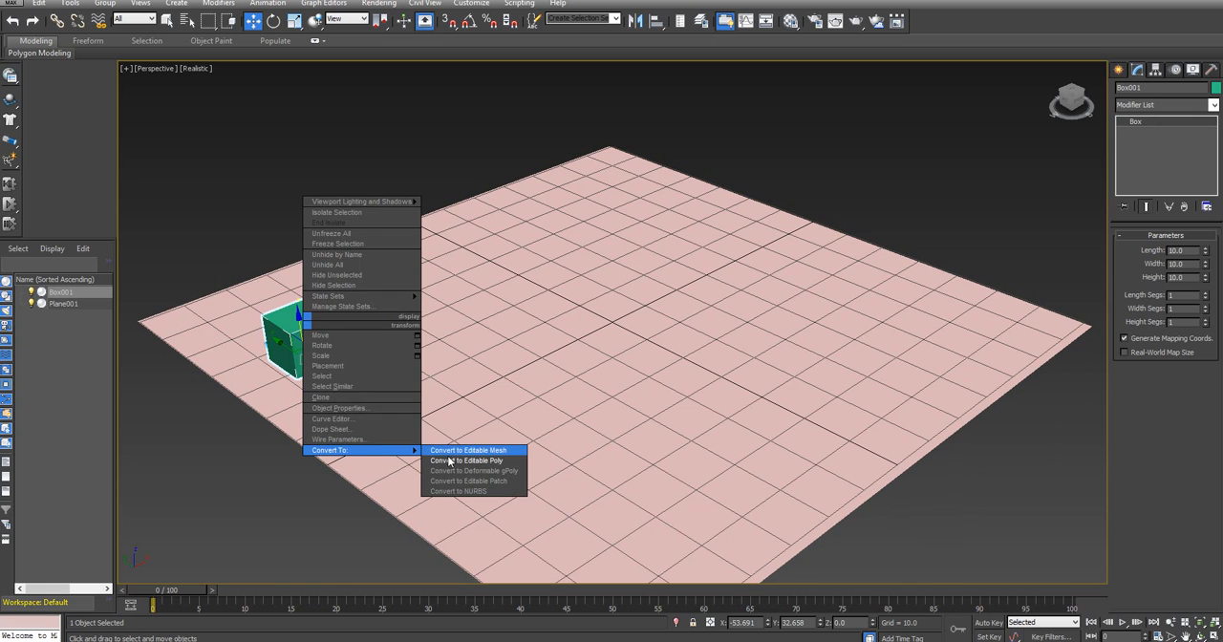
{"action": "left_click", "coordinate": [477, 463]}
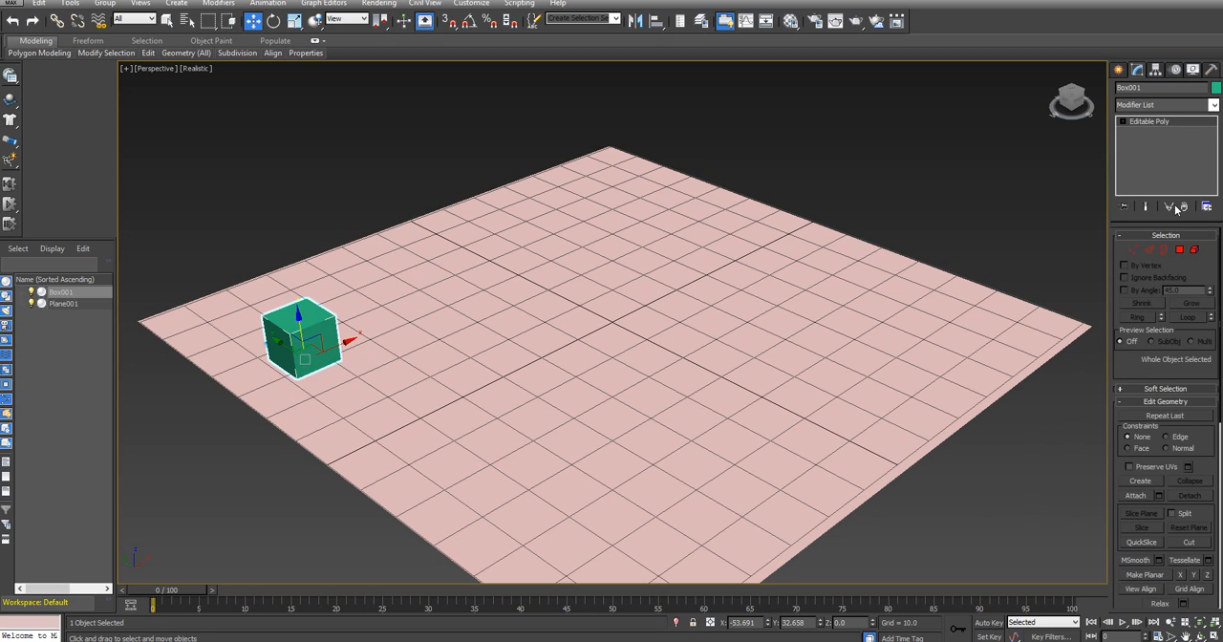
Chamfer all the box's edges by 0.5 with 3 connect edge segments
{"action": "key", "text": "2"}
{"action": "left_click_drag", "start_coordinate": [210, 254], "coordinate": [429, 405]}
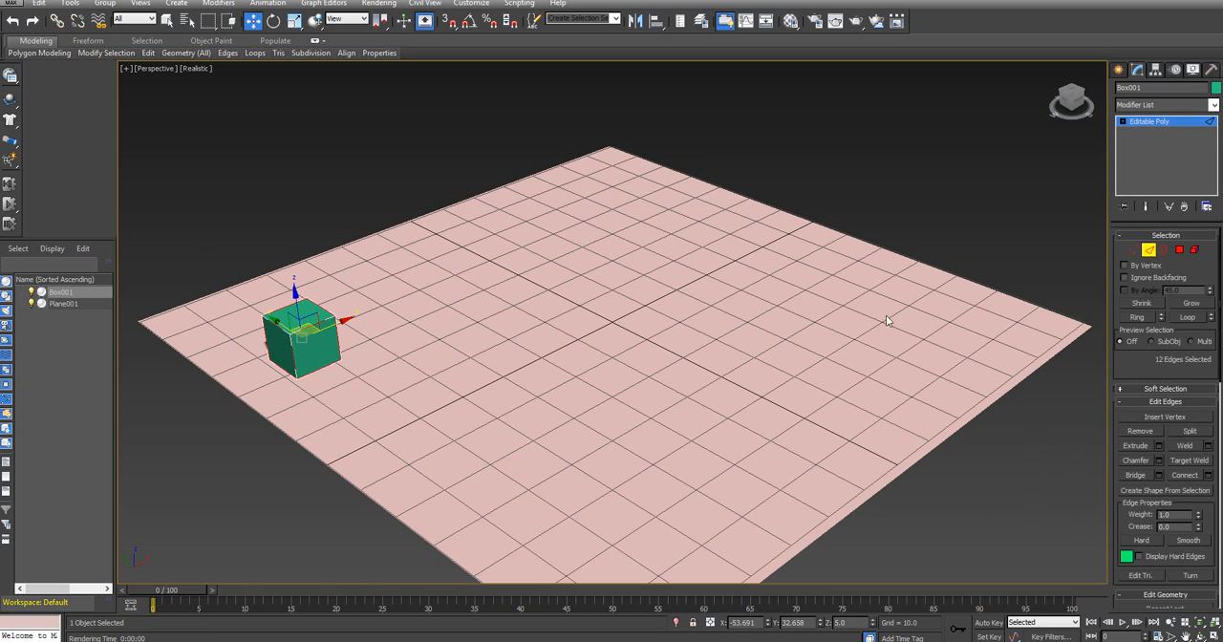
{"action": "left_click", "coordinate": [1156, 461]}
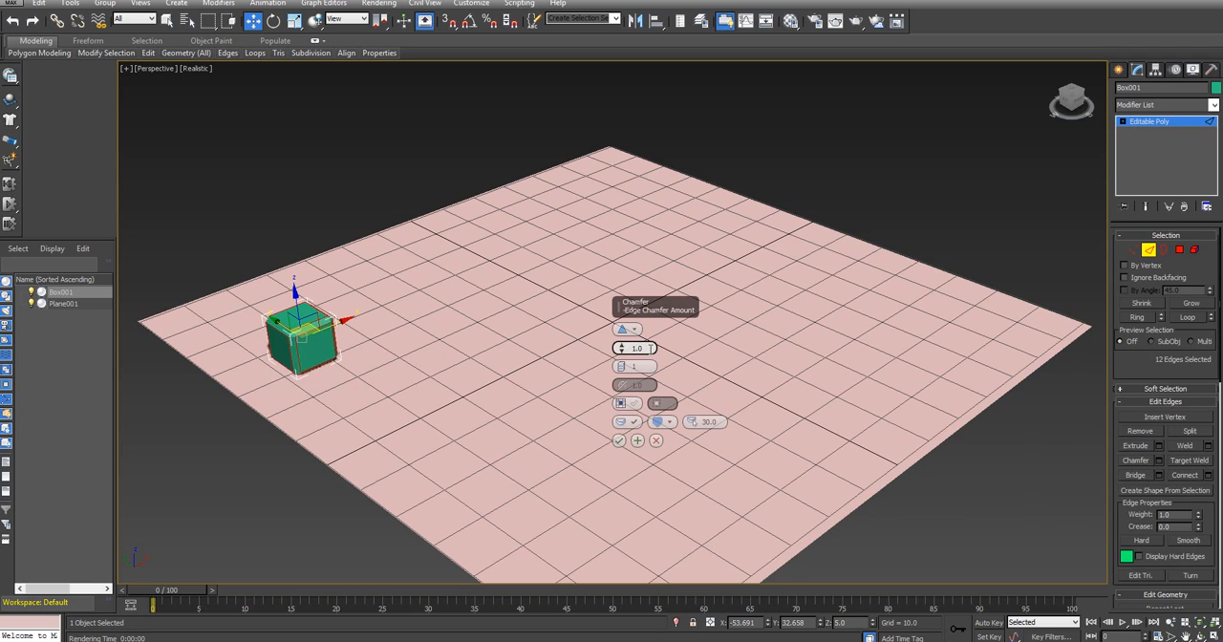
{"action": "type", "text": "0.5"}
{"action": "key", "text": "Return"}
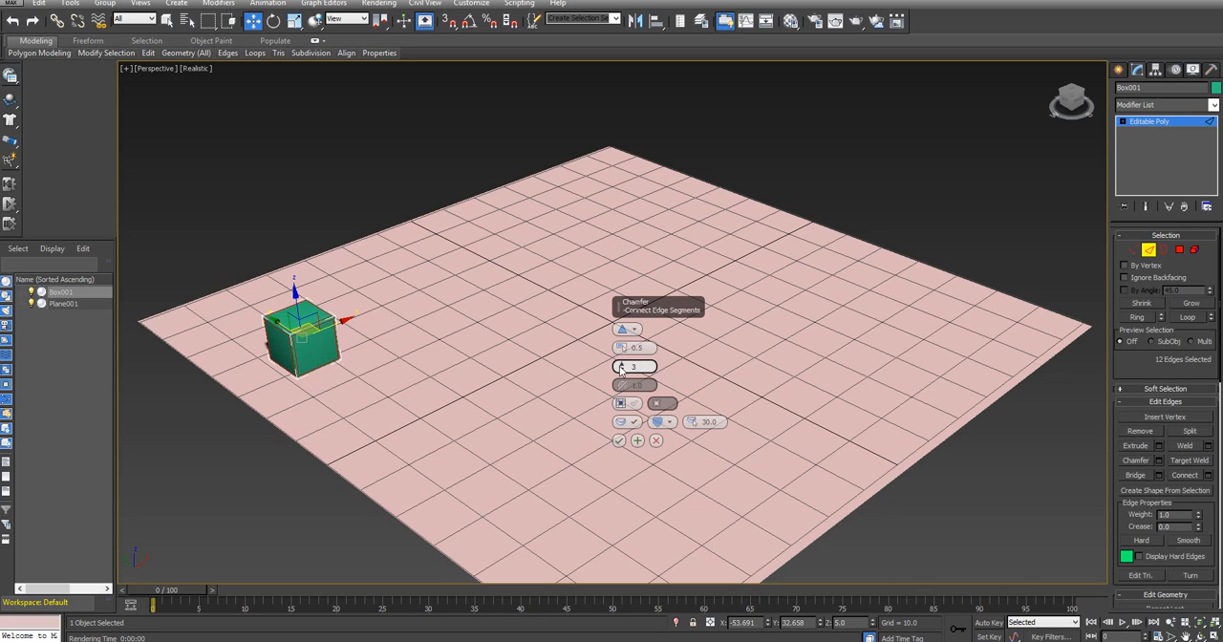
{"action": "left_click", "coordinate": [617, 440]}
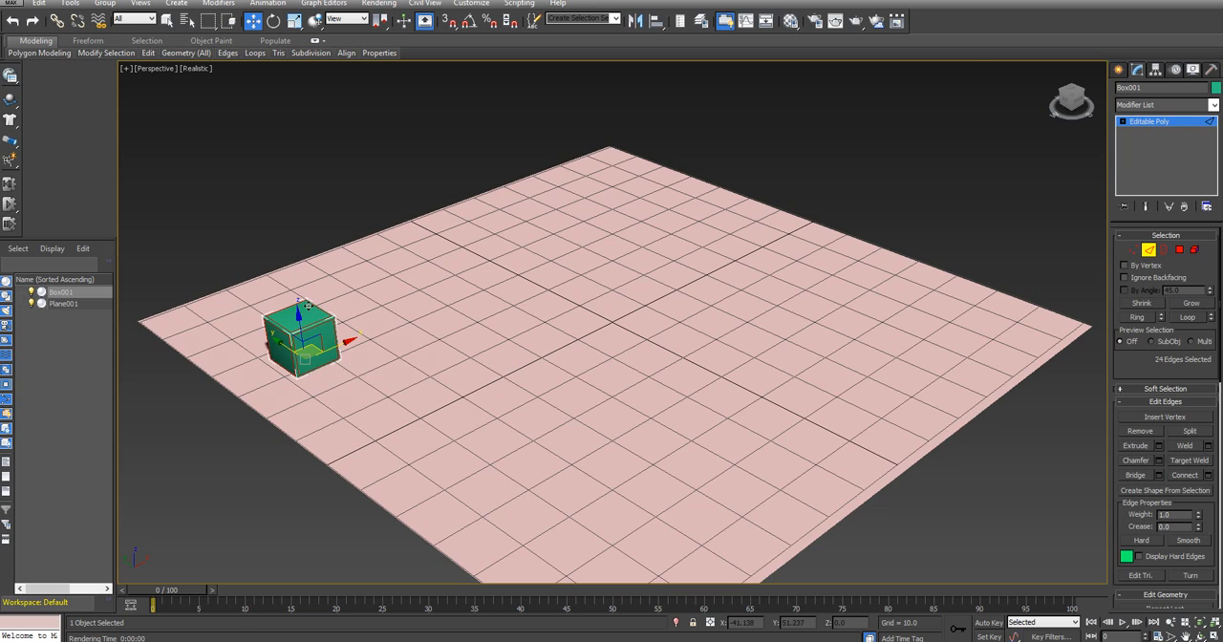
Switch the chamfered box to polygon-level editing
{"action": "scroll", "coordinate": [306, 304], "scroll_direction": "up", "scroll_amount": 7}
{"action": "middle_click_drag", "start_coordinate": [516, 251], "coordinate": [696, 228]}
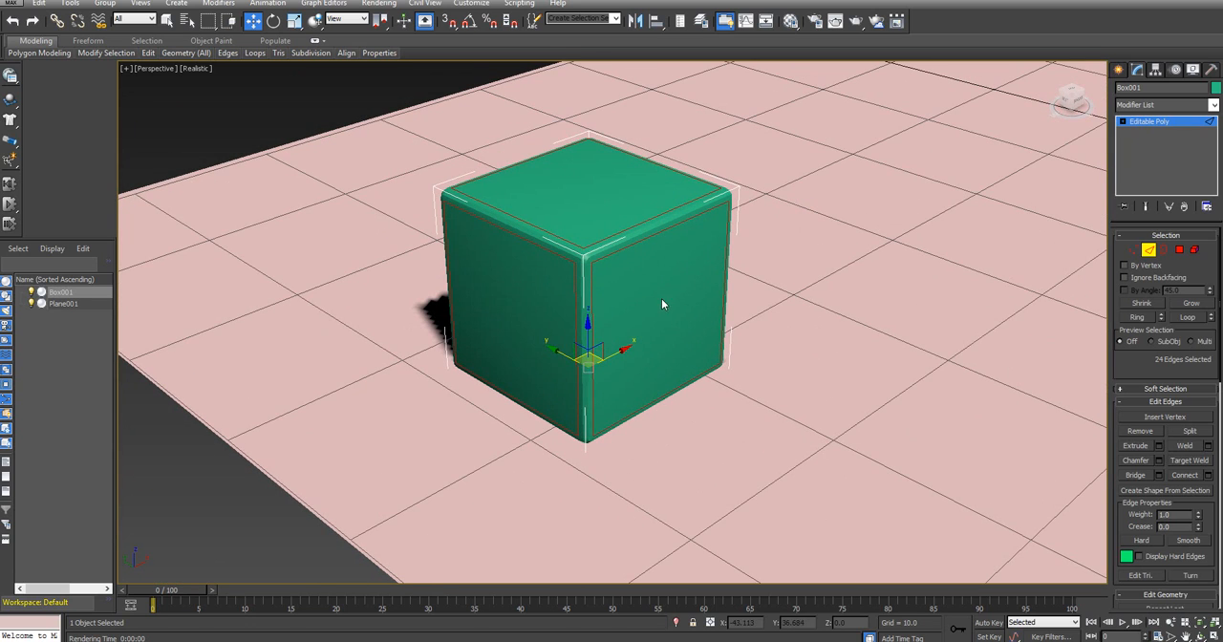
{"action": "left_click", "coordinate": [1179, 250]}
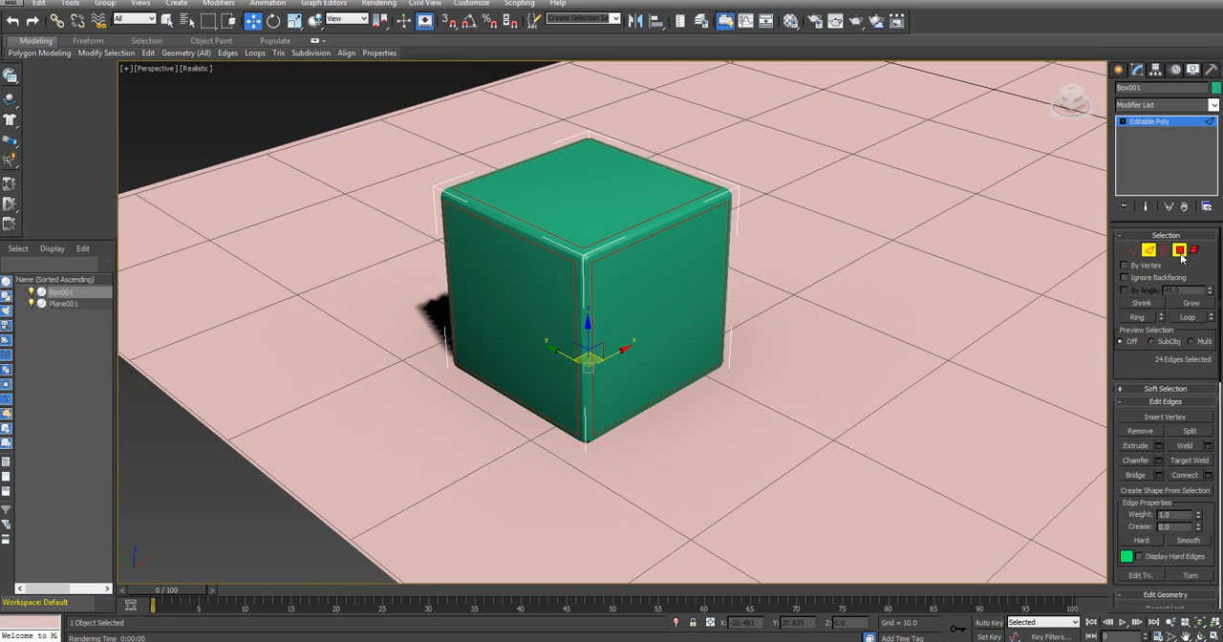
{"action": "left_click", "coordinate": [649, 309]}
{"action": "left_click", "coordinate": [529, 313], "text": "ctrl"}
{"action": "left_click", "coordinate": [589, 200], "text": "ctrl"}
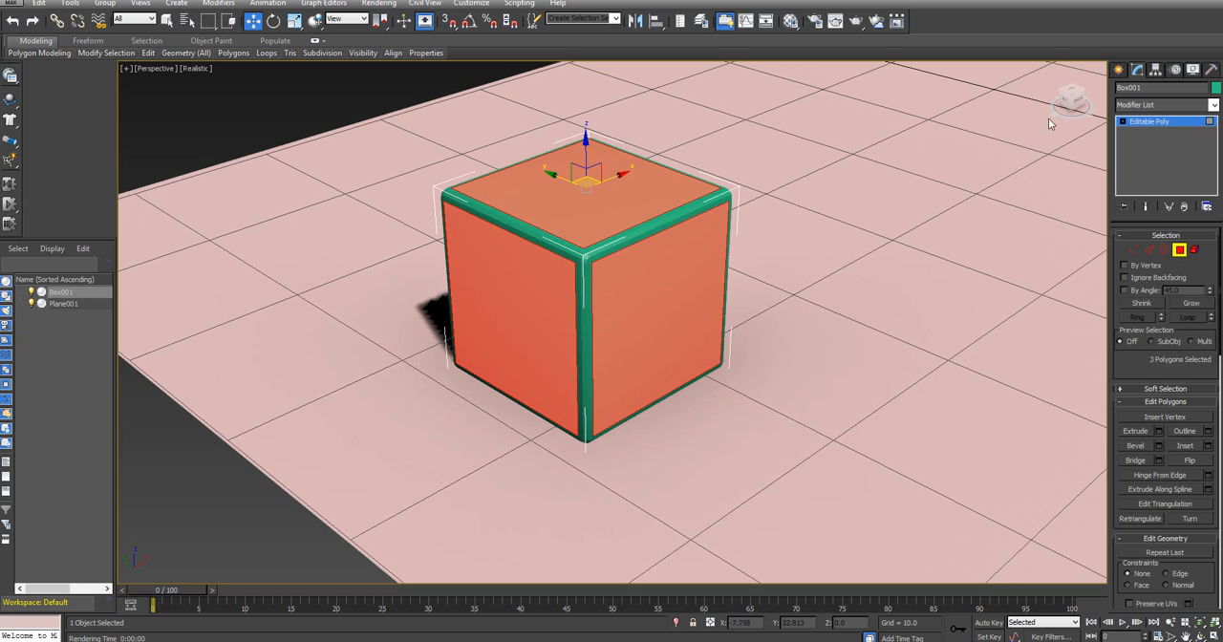
{"action": "left_click_drag", "start_coordinate": [1070, 100], "coordinate": [989, 80]}
{"action": "left_click", "coordinate": [635, 313], "text": "ctrl"}
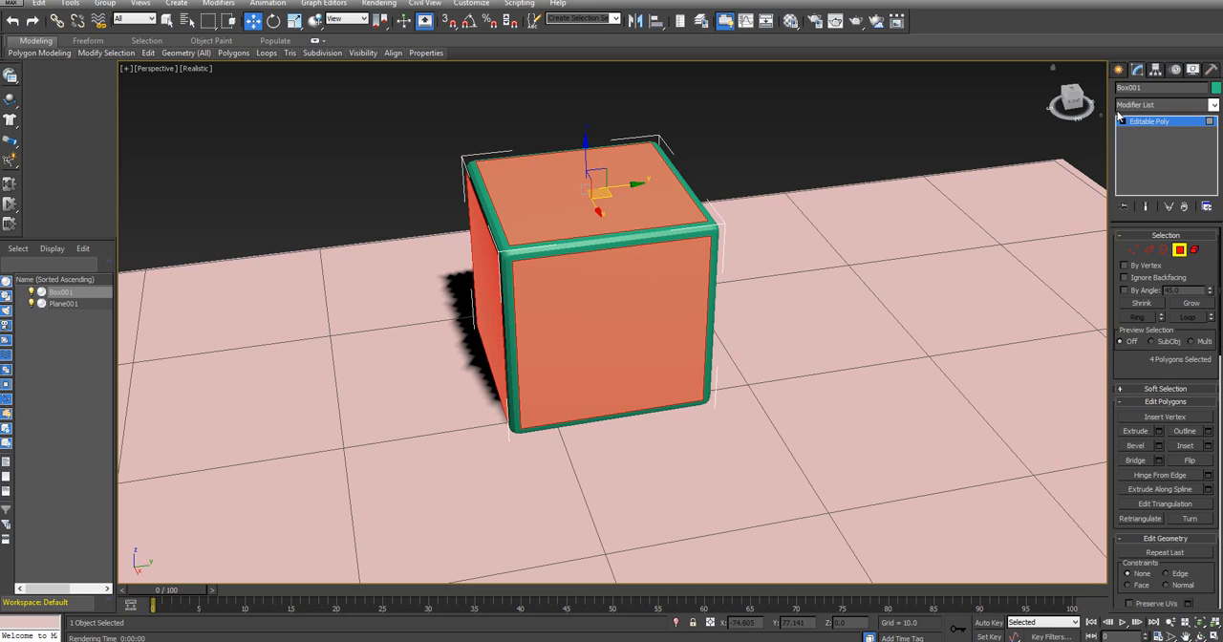
{"action": "middle_click_drag", "start_coordinate": [827, 213], "coordinate": [605, 265], "text": "alt"}
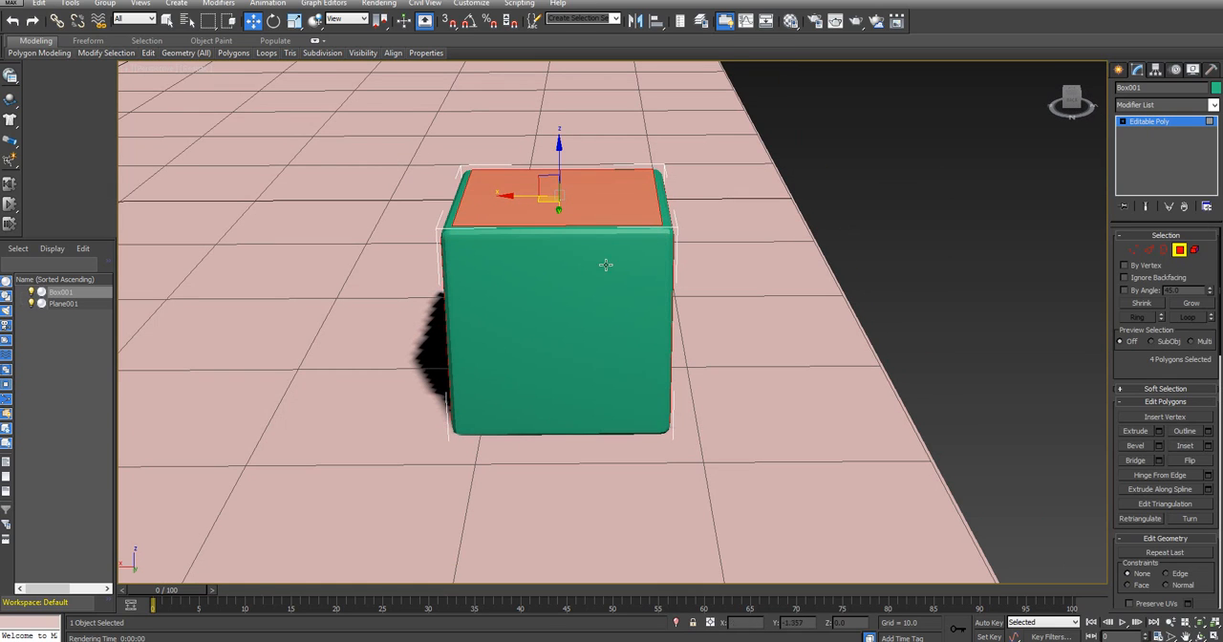
Select all six large flat faces of the chamfered box, including the underside
{"action": "left_click", "coordinate": [588, 346], "text": "ctrl"}
{"action": "left_click", "coordinate": [611, 317]}
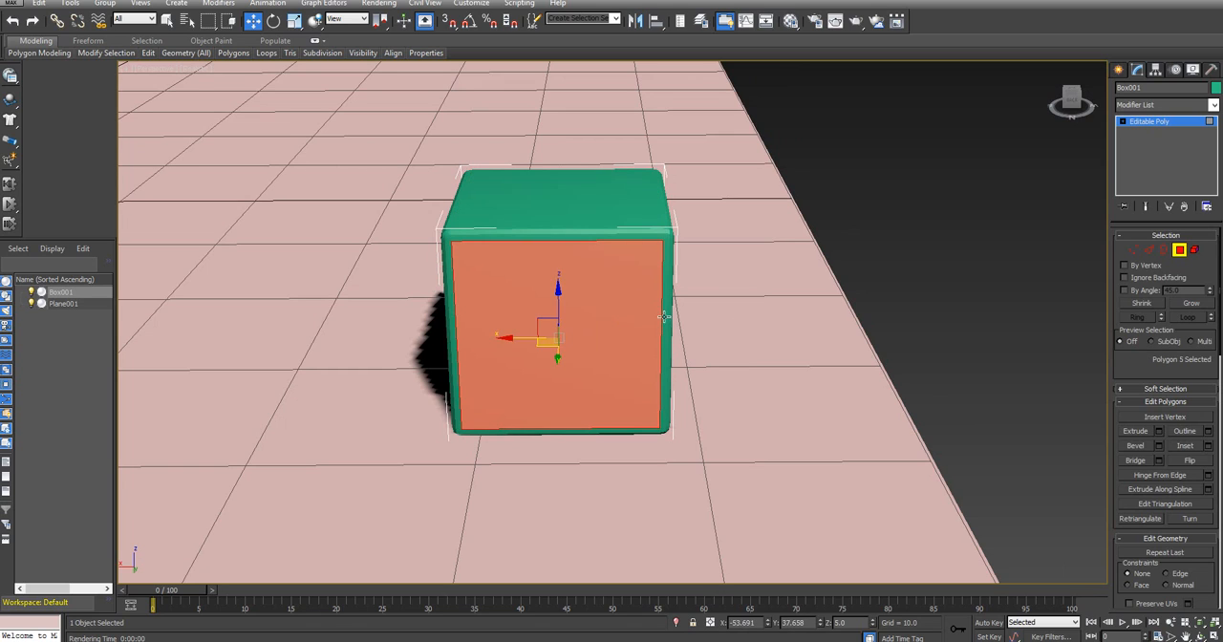
{"action": "left_click", "coordinate": [599, 208], "text": "ctrl"}
{"action": "middle_click_drag", "start_coordinate": [902, 225], "coordinate": [677, 267], "text": "alt"}
{"action": "left_click", "coordinate": [636, 304], "text": "ctrl"}
{"action": "middle_click_drag", "start_coordinate": [965, 233], "coordinate": [528, 322], "text": "alt"}
{"action": "left_click", "coordinate": [494, 338], "text": "ctrl"}
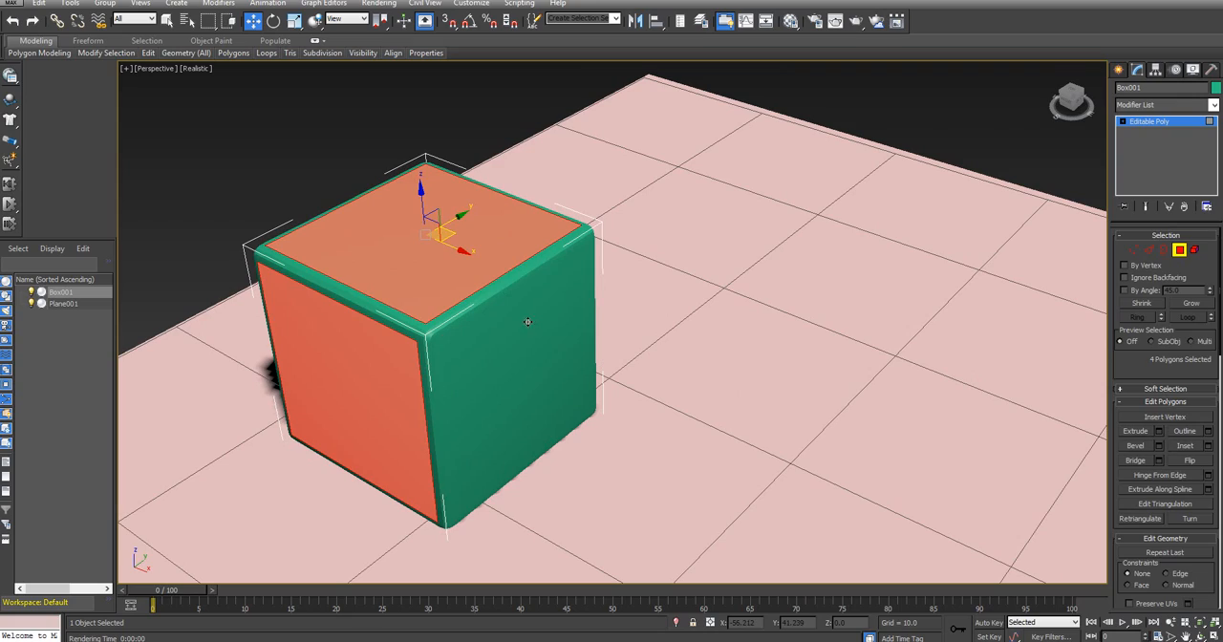
{"action": "left_click", "coordinate": [527, 322], "text": "ctrl"}
{"action": "middle_click_drag", "start_coordinate": [800, 300], "coordinate": [808, 151], "text": "alt"}
{"action": "left_click", "coordinate": [616, 330], "text": "ctrl"}
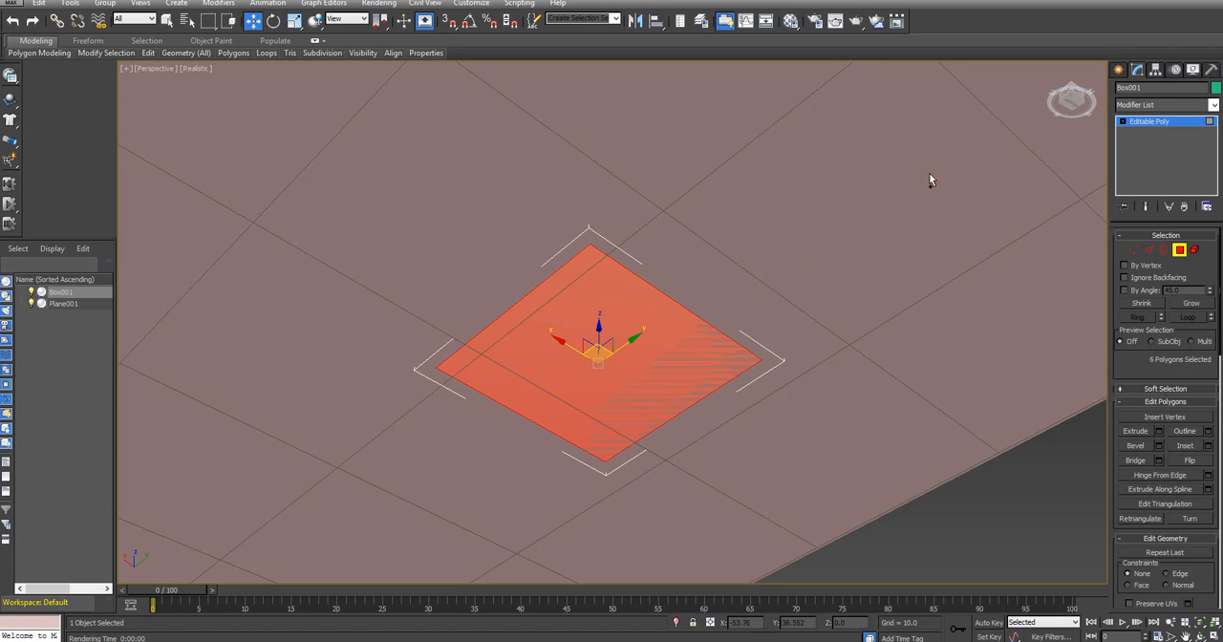
Bevel the six selected faces inward with a height of -0.295 and an outline of -0.142
{"action": "middle_click_drag", "start_coordinate": [928, 177], "coordinate": [600, 273], "text": "alt"}
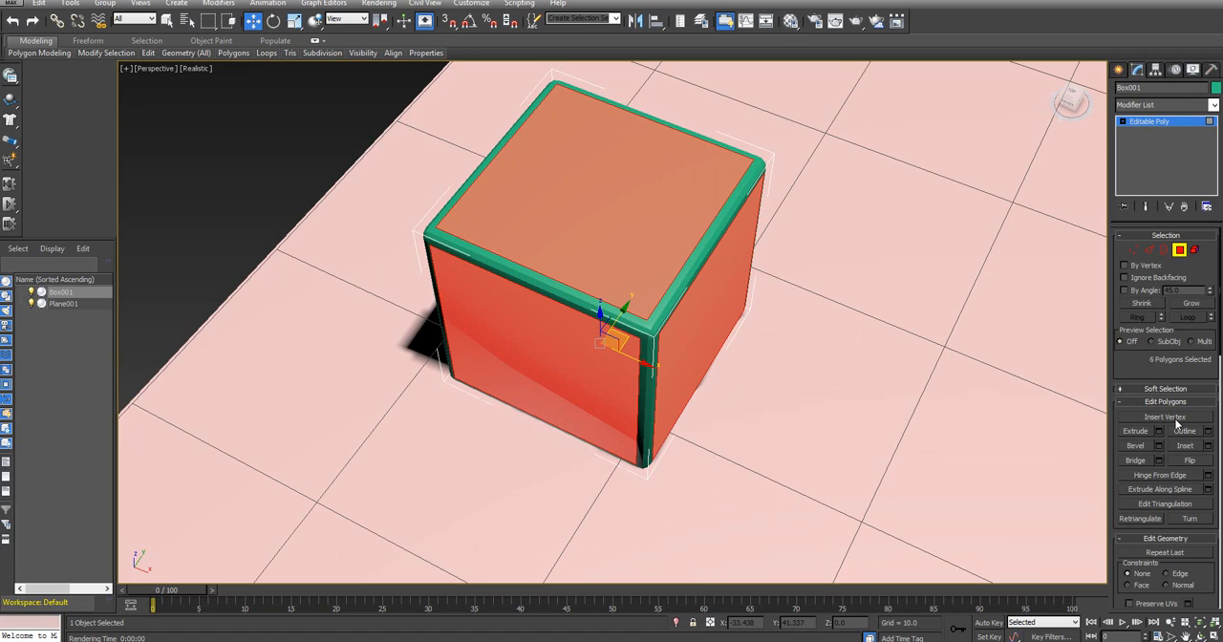
{"action": "left_click", "coordinate": [1158, 445]}
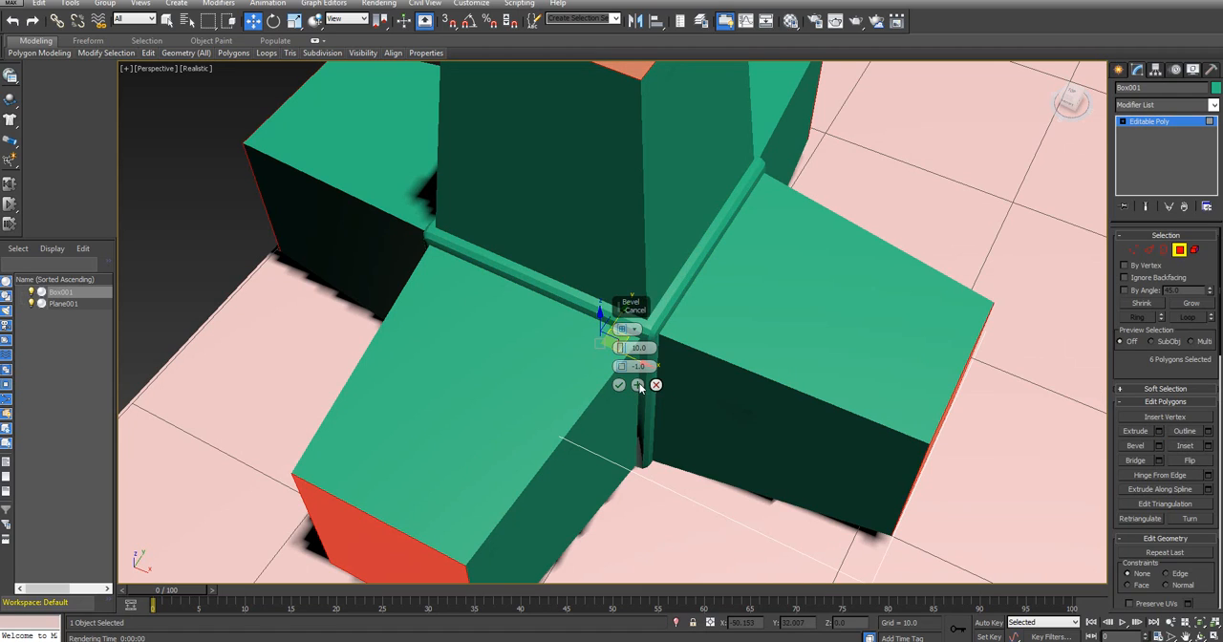
{"action": "left_click_drag", "start_coordinate": [620, 348], "coordinate": [611, 411]}
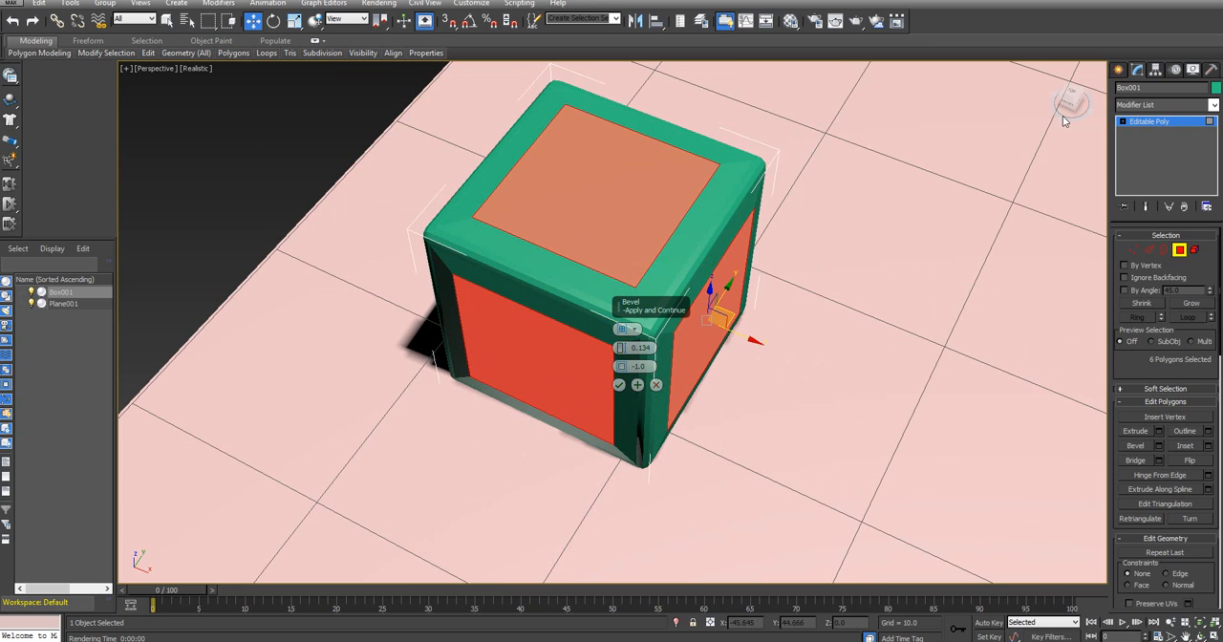
{"action": "left_click_drag", "start_coordinate": [600, 310], "coordinate": [599, 273], "text": "alt"}
{"action": "middle_click_drag", "start_coordinate": [599, 274], "coordinate": [596, 286], "text": "alt"}
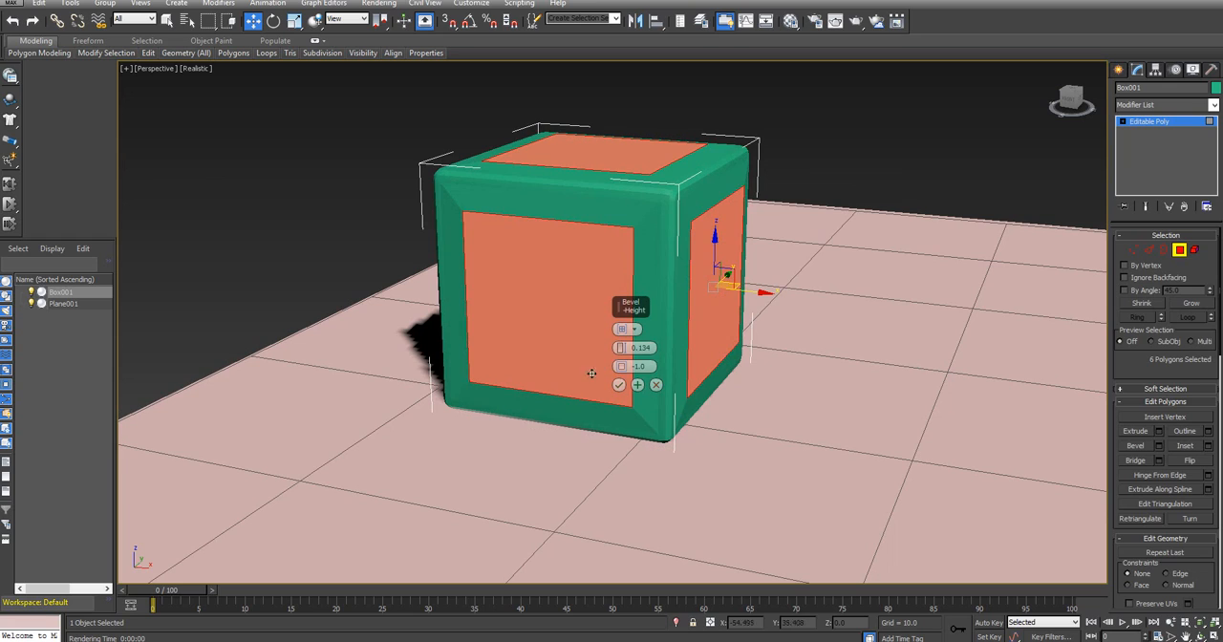
{"action": "left_click_drag", "start_coordinate": [621, 367], "coordinate": [621, 363]}
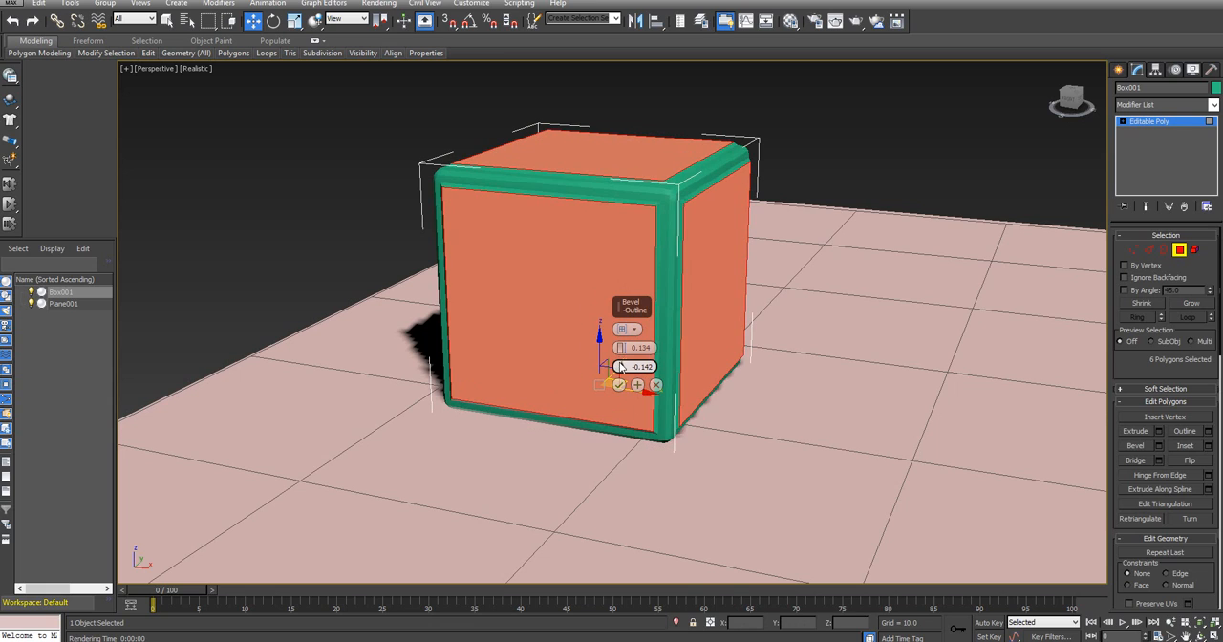
{"action": "left_click_drag", "start_coordinate": [619, 347], "coordinate": [619, 350]}
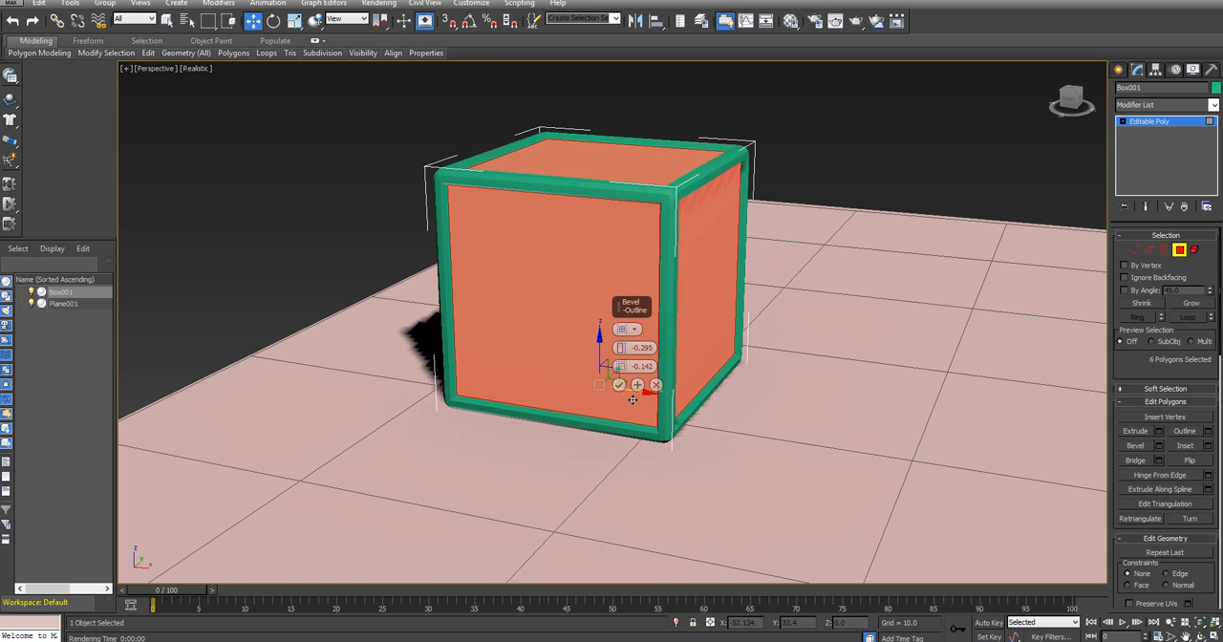
{"action": "left_click", "coordinate": [620, 384]}
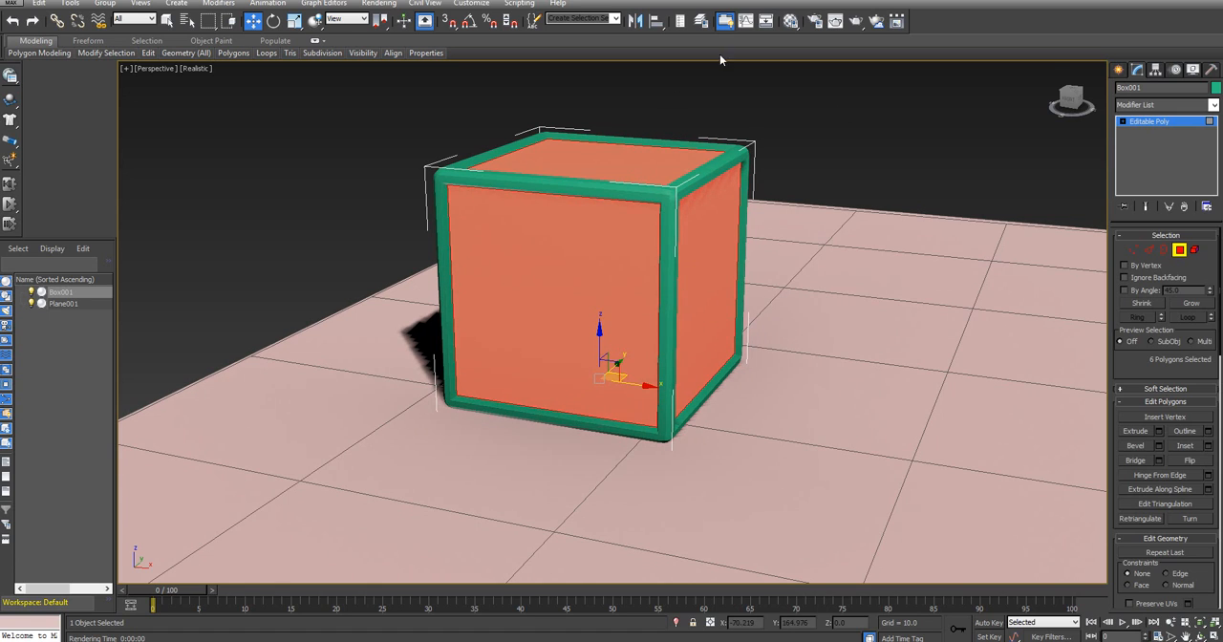
Open the Material Editor
{"action": "mouse_move", "coordinate": [1076, 103]}
{"action": "left_mouse_down"}
{"action": "mouse_move", "coordinate": [1064, 115]}
{"action": "mouse_move", "coordinate": [1008, 109]}
{"action": "mouse_move", "coordinate": [1039, 86]}
{"action": "mouse_move", "coordinate": [1072, 103]}
{"action": "left_mouse_up"}
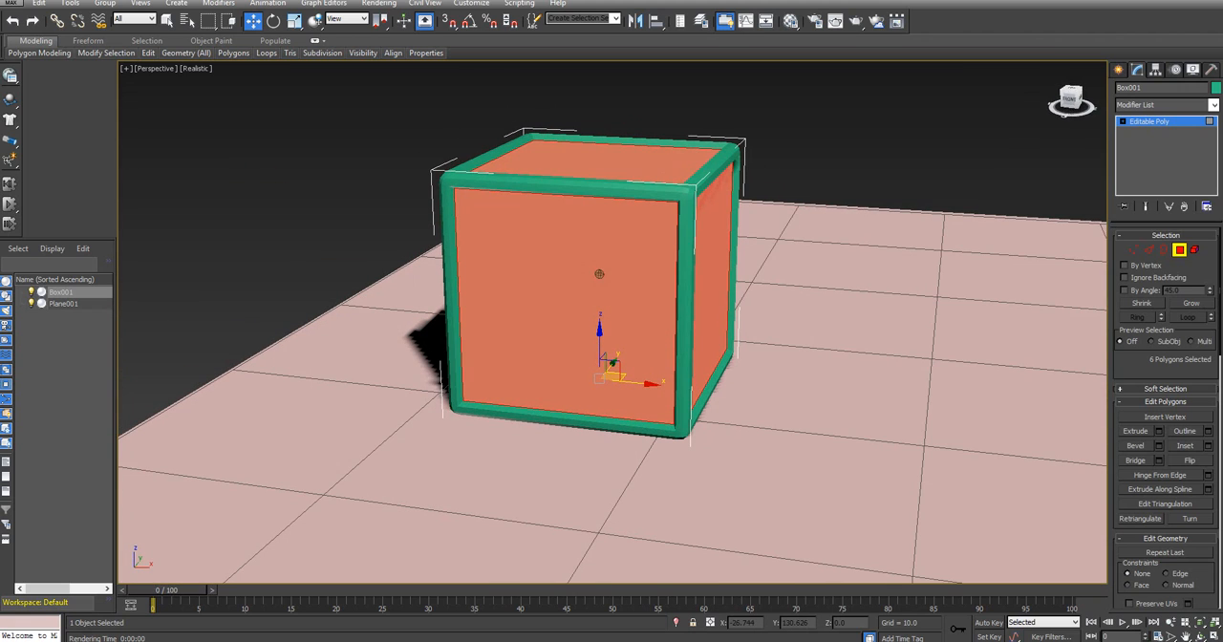
{"action": "left_click", "coordinate": [795, 21]}
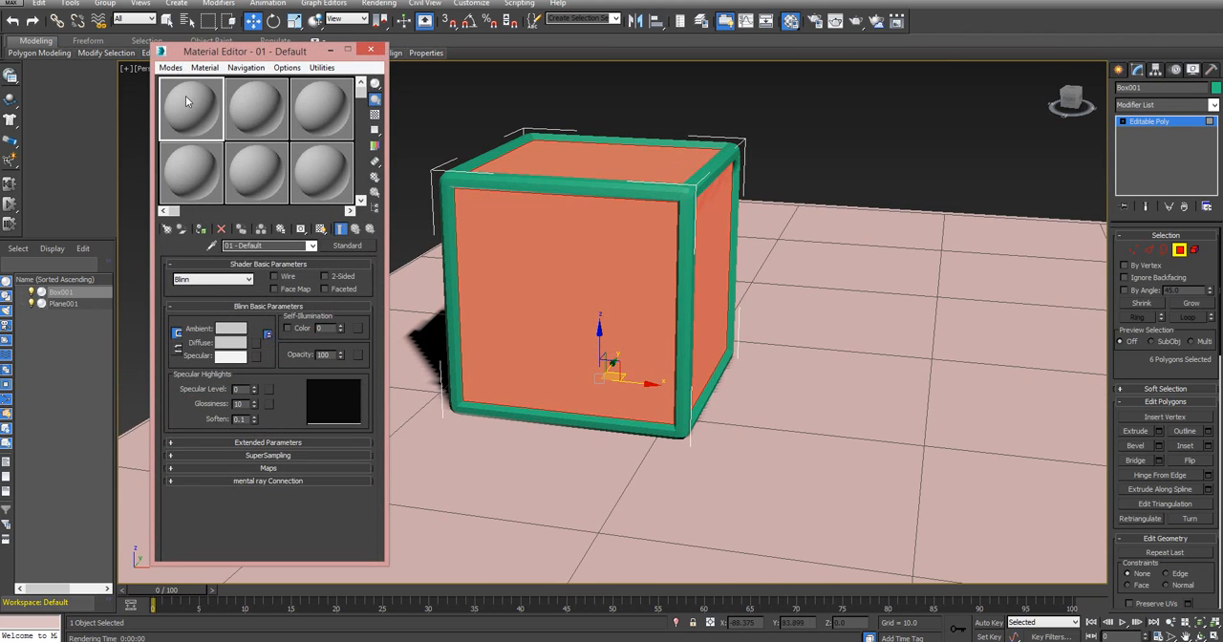
{"action": "left_click", "coordinate": [168, 69]}
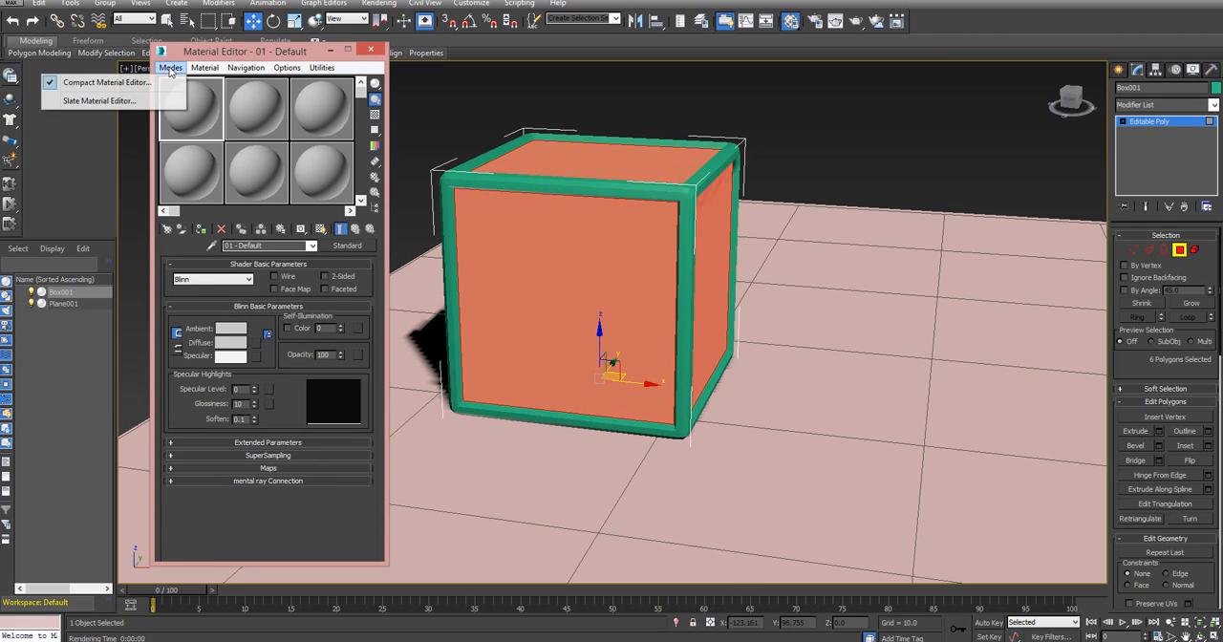
{"action": "left_click", "coordinate": [139, 101]}
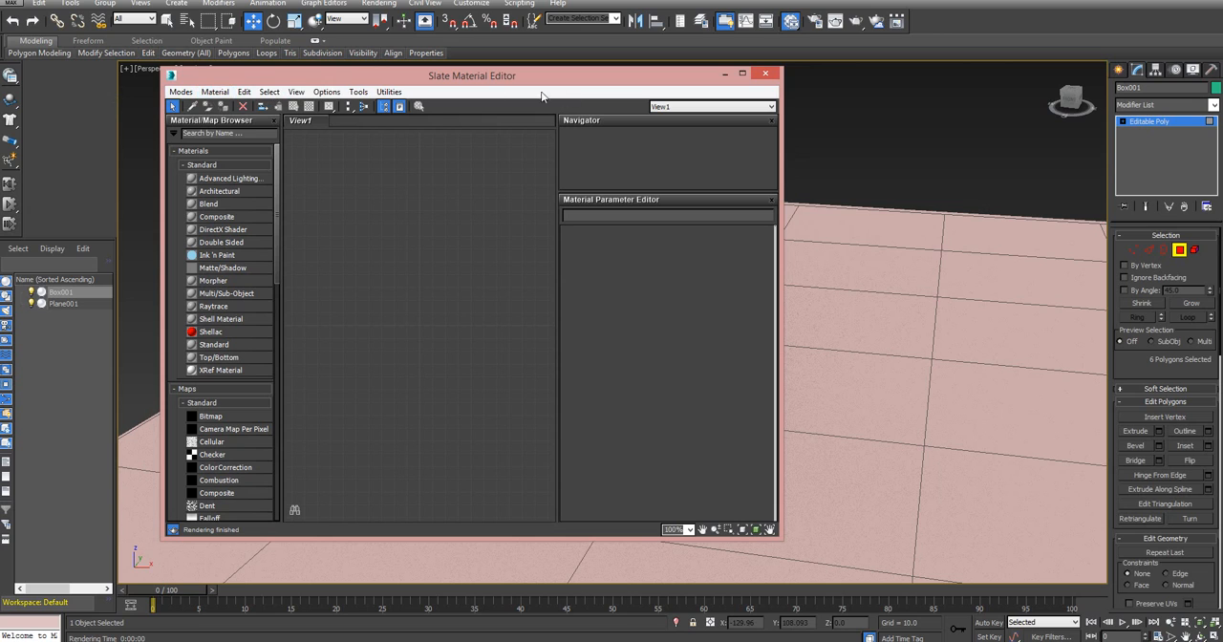
{"action": "left_click", "coordinate": [181, 93]}
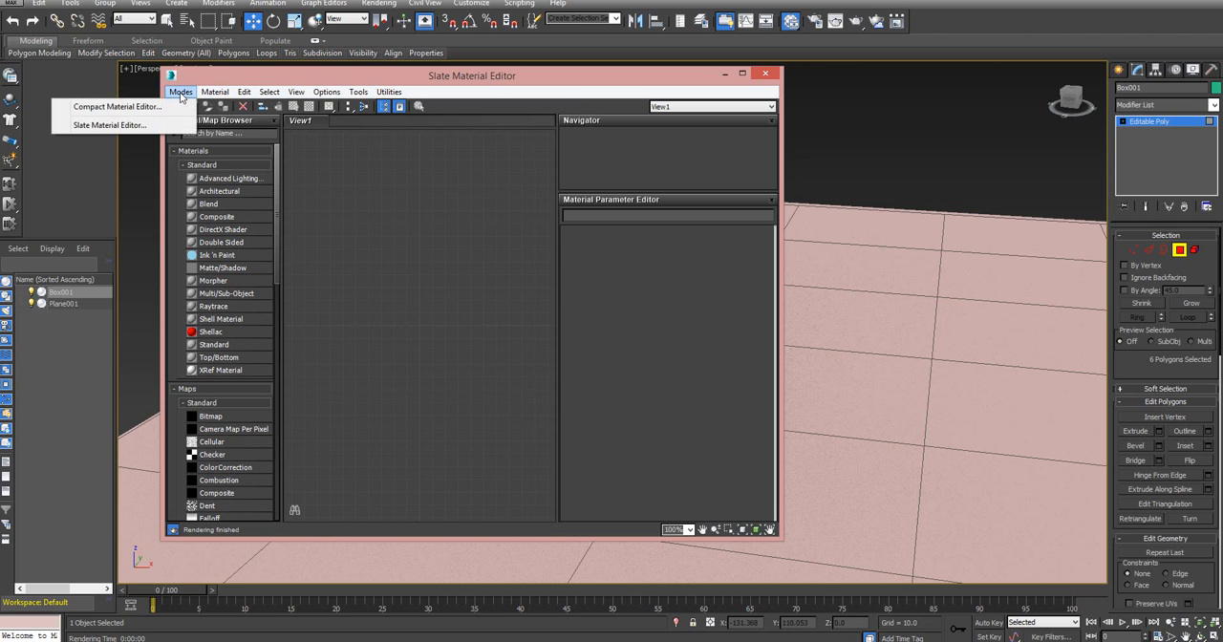
{"action": "left_click", "coordinate": [143, 106]}
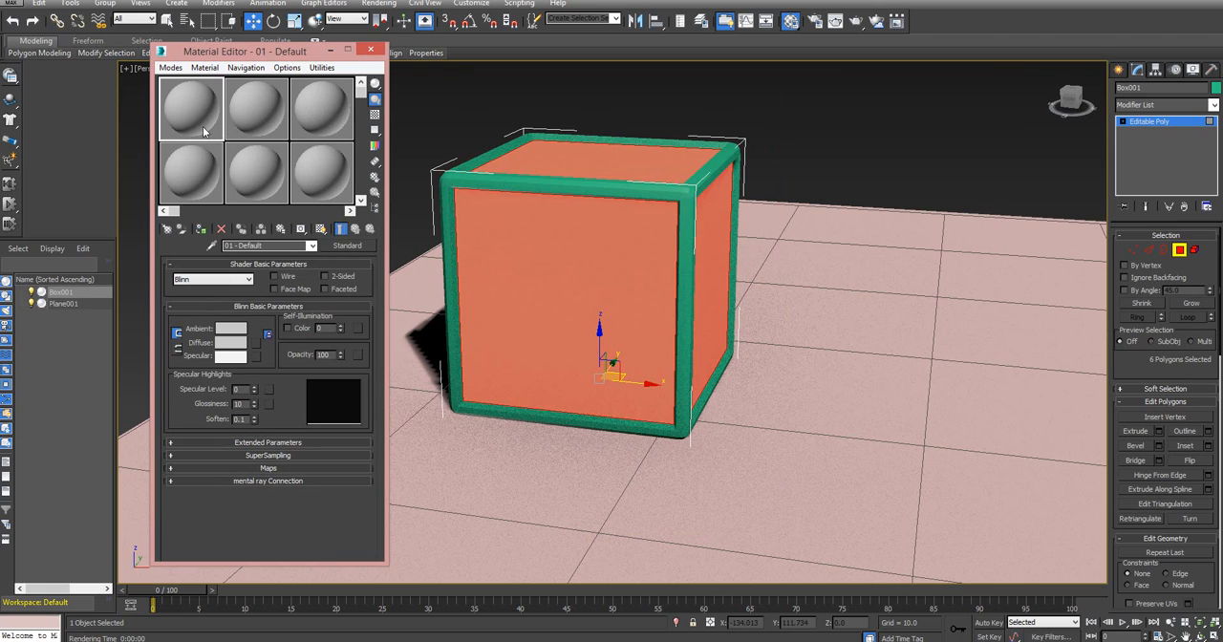
Set the first sample material's ambient and diffuse colour to dark grey
{"action": "left_click", "coordinate": [239, 329]}
{"action": "left_click_drag", "start_coordinate": [378, 122], "coordinate": [379, 72]}
{"action": "left_click", "coordinate": [470, 172]}
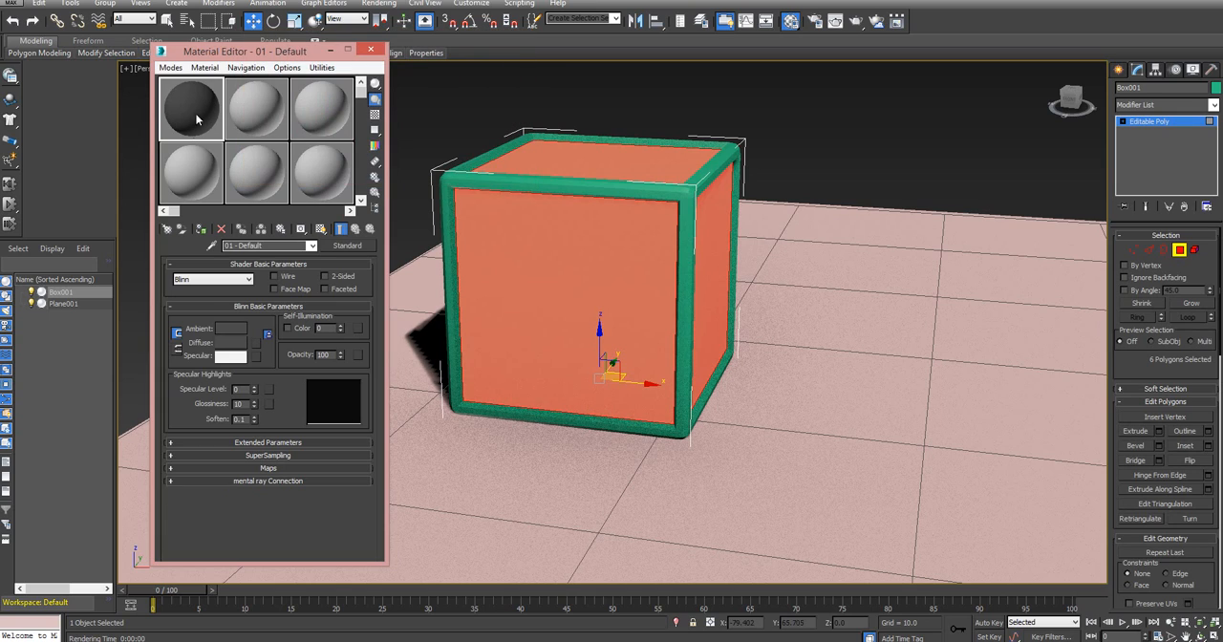
Give the second sample material a near-white ambient and diffuse colour with value 233 and a self-illumination of 31
{"action": "left_click", "coordinate": [257, 106]}
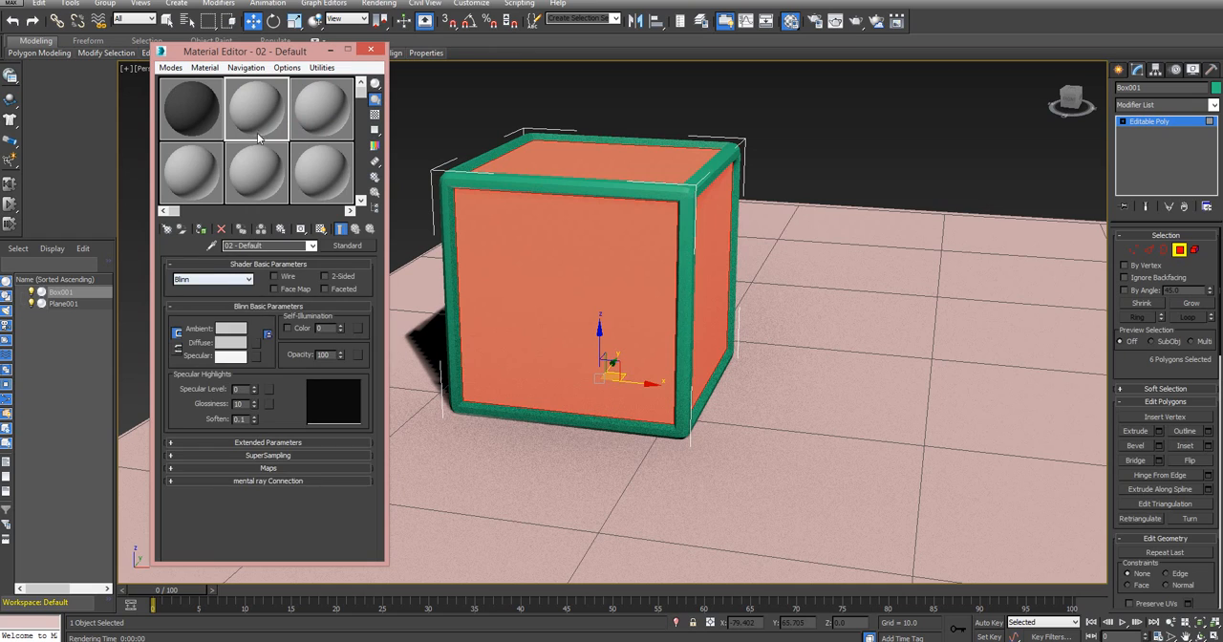
{"action": "left_click", "coordinate": [239, 330]}
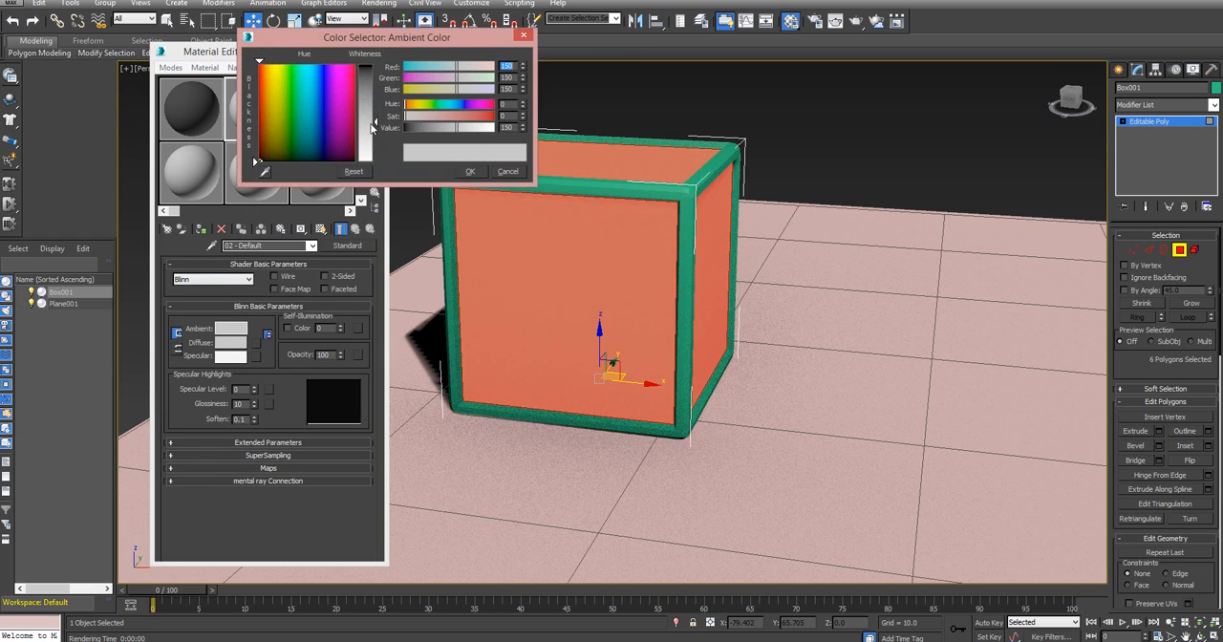
{"action": "left_click_drag", "start_coordinate": [375, 124], "coordinate": [375, 154]}
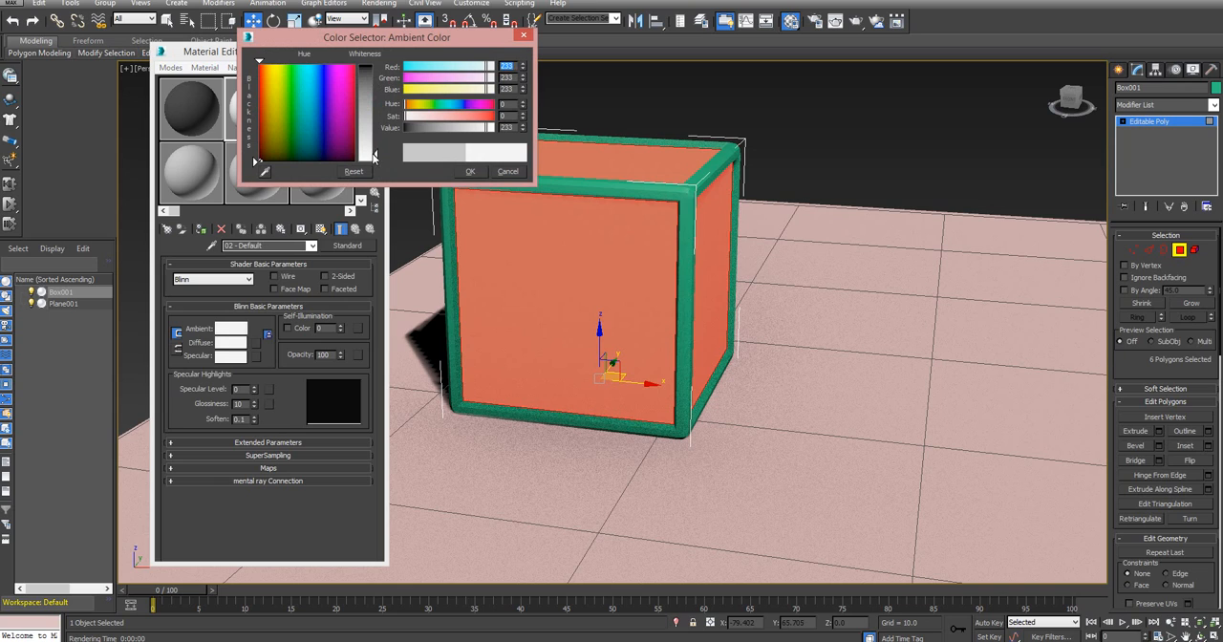
{"action": "left_click", "coordinate": [470, 173]}
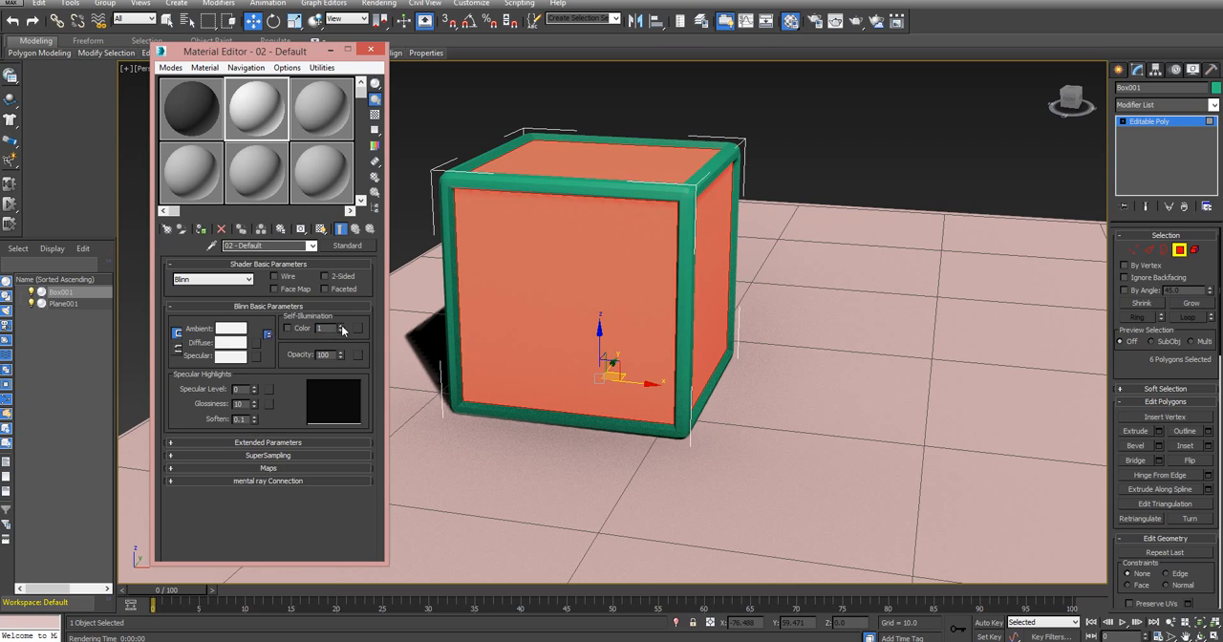
{"action": "left_click_drag", "start_coordinate": [342, 330], "coordinate": [341, 306]}
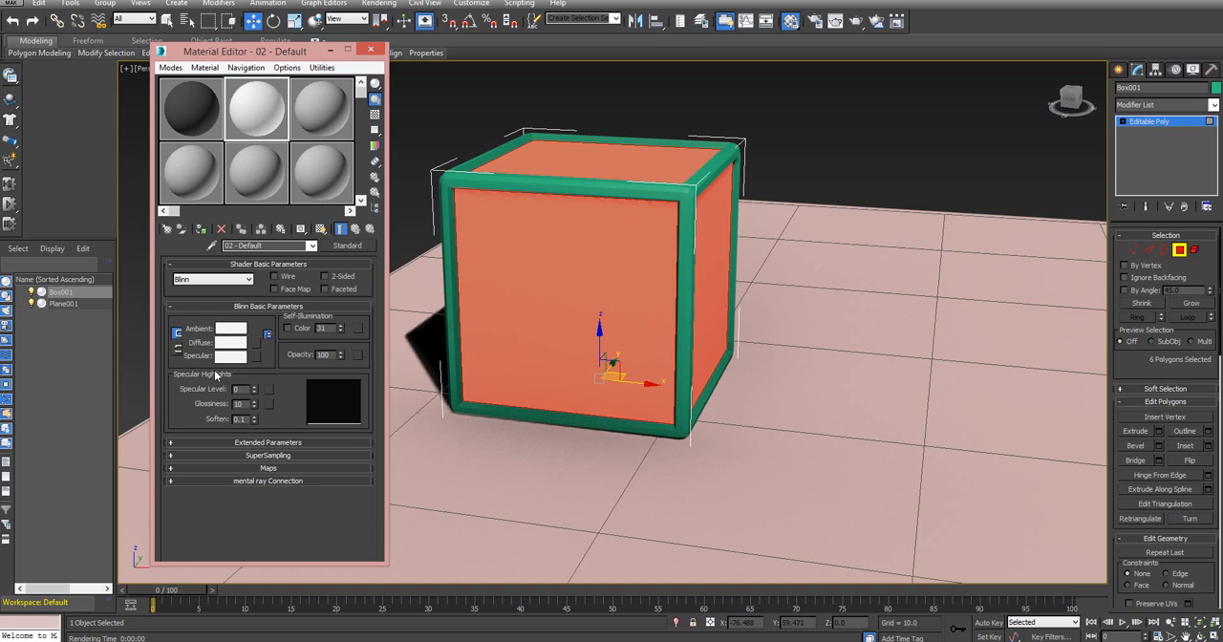
Set the dark material's specular level to 87 and apply the material to the six selected faces
{"action": "left_click", "coordinate": [216, 124]}
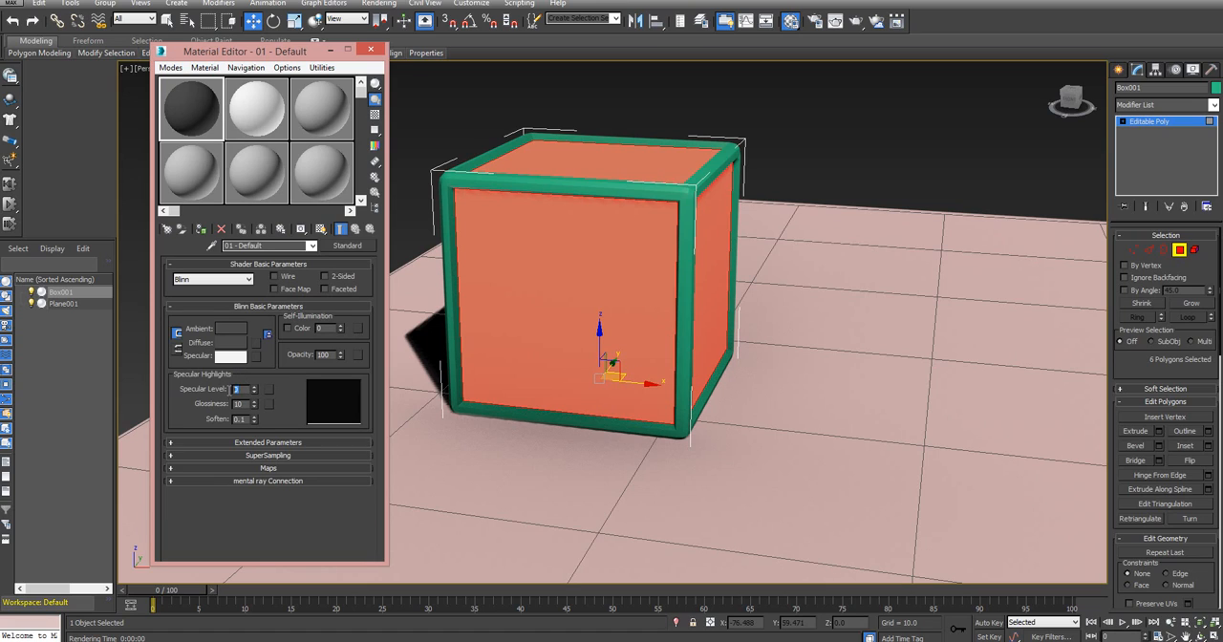
{"action": "left_click", "coordinate": [253, 391]}
{"action": "left_click_drag", "start_coordinate": [253, 387], "coordinate": [263, 334]}
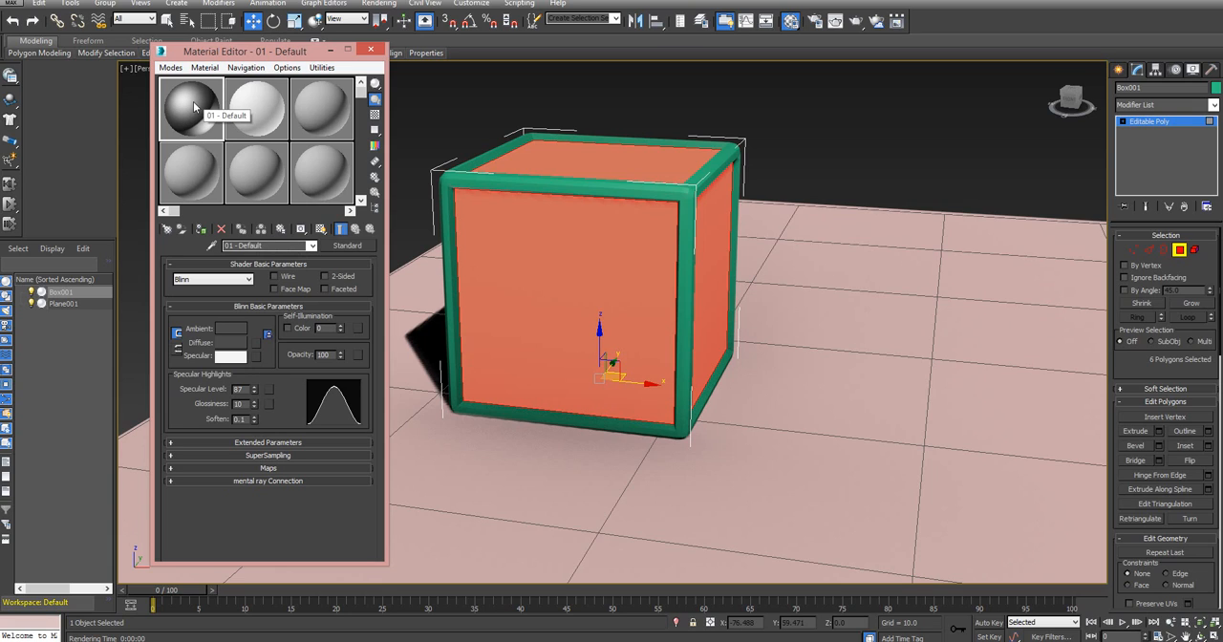
{"action": "left_click_drag", "start_coordinate": [192, 101], "coordinate": [581, 287]}
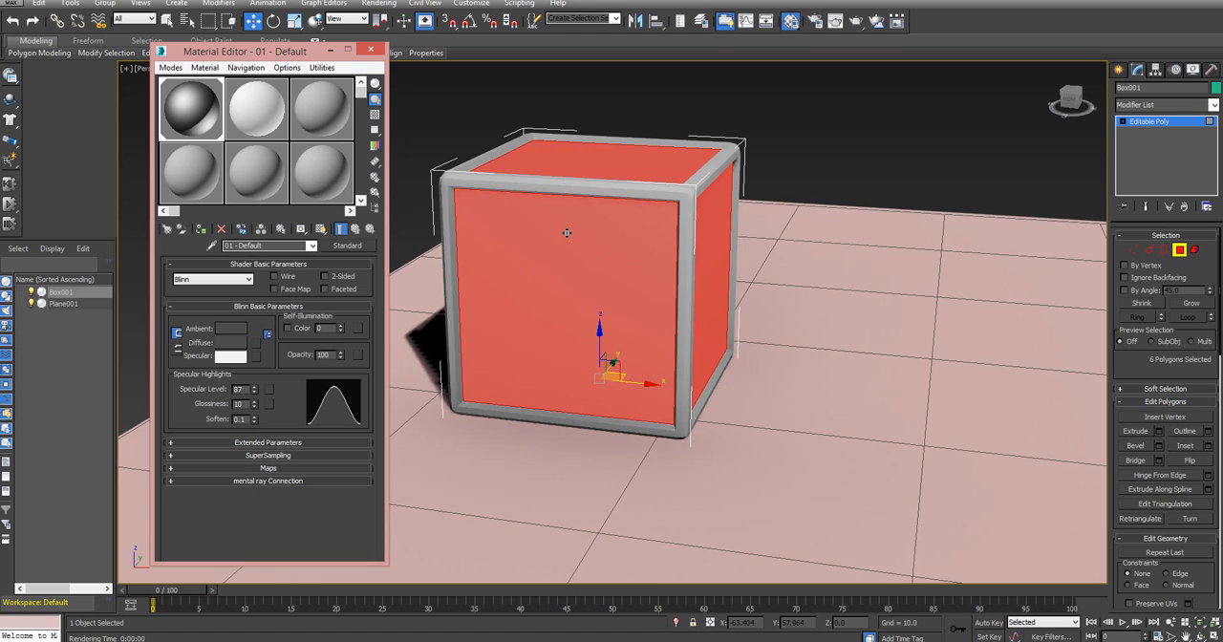
Invert the polygon selection and apply the near-white material to the box's rounded edge frame
{"action": "key", "text": "ctrl+i"}
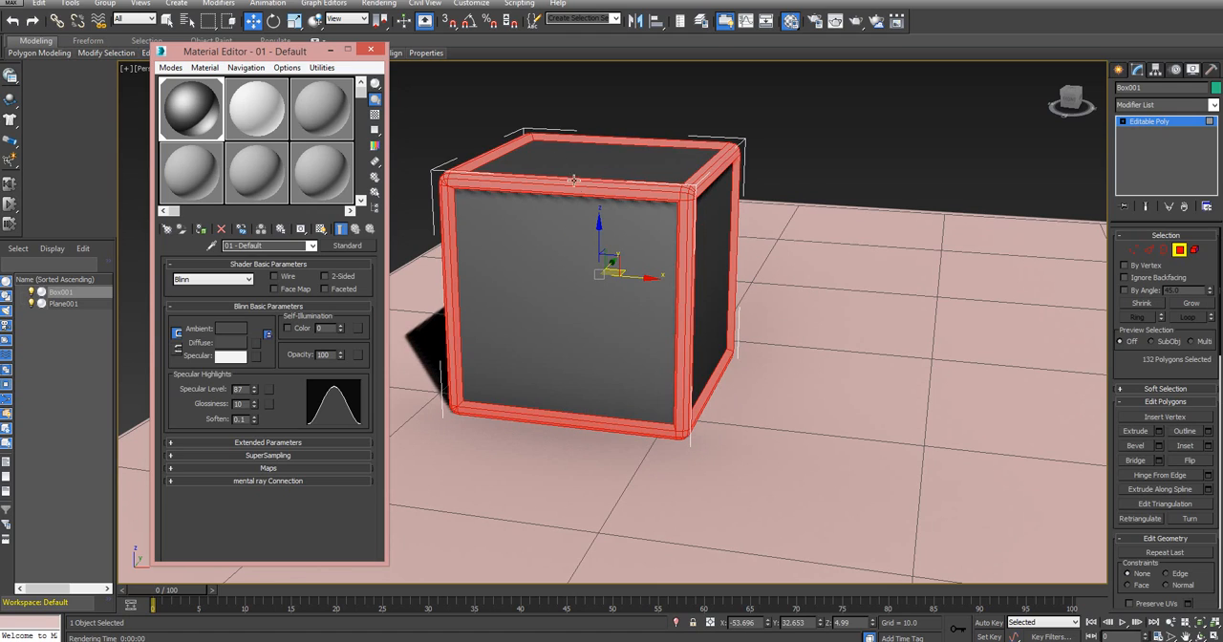
{"action": "left_click", "coordinate": [260, 108]}
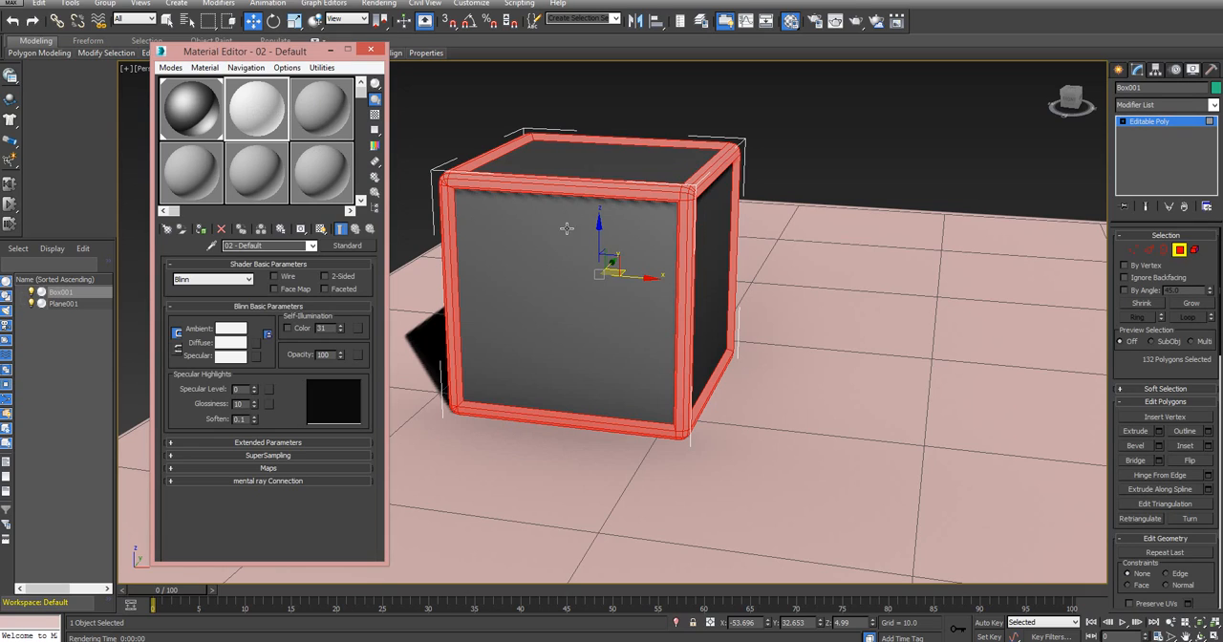
{"action": "left_click", "coordinate": [580, 186]}
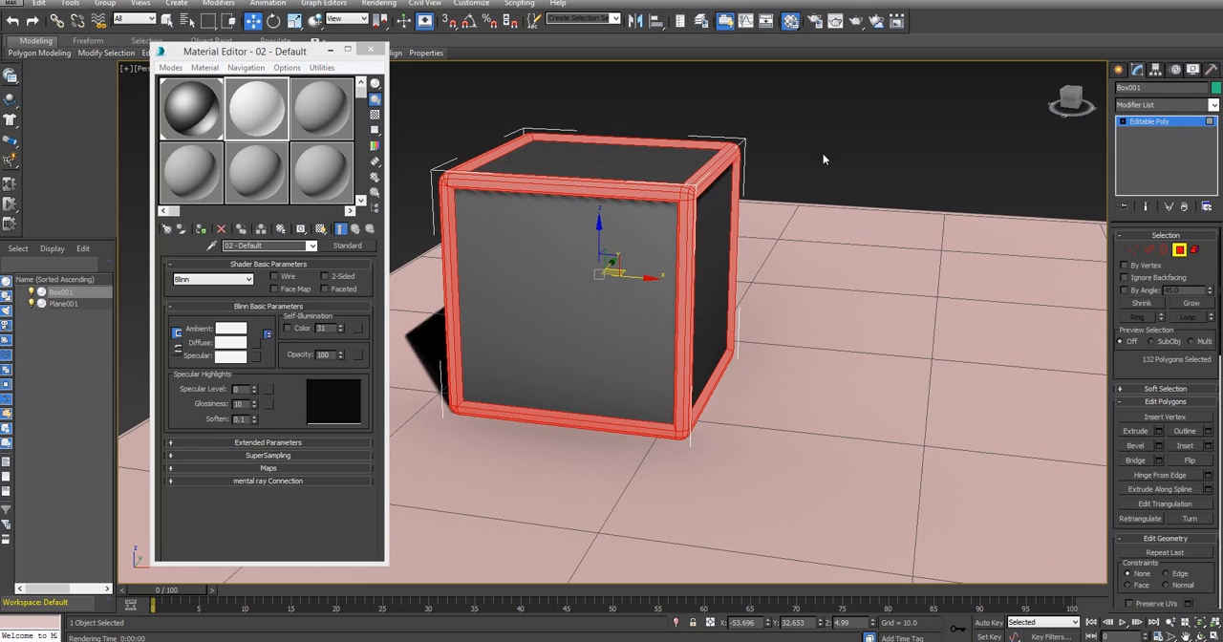
Test-render the perspective view to inspect the box's two materials, then dismiss the render and the material editor
{"action": "left_click", "coordinate": [1074, 95]}
{"action": "left_click_drag", "start_coordinate": [1073, 95], "coordinate": [1115, 92]}
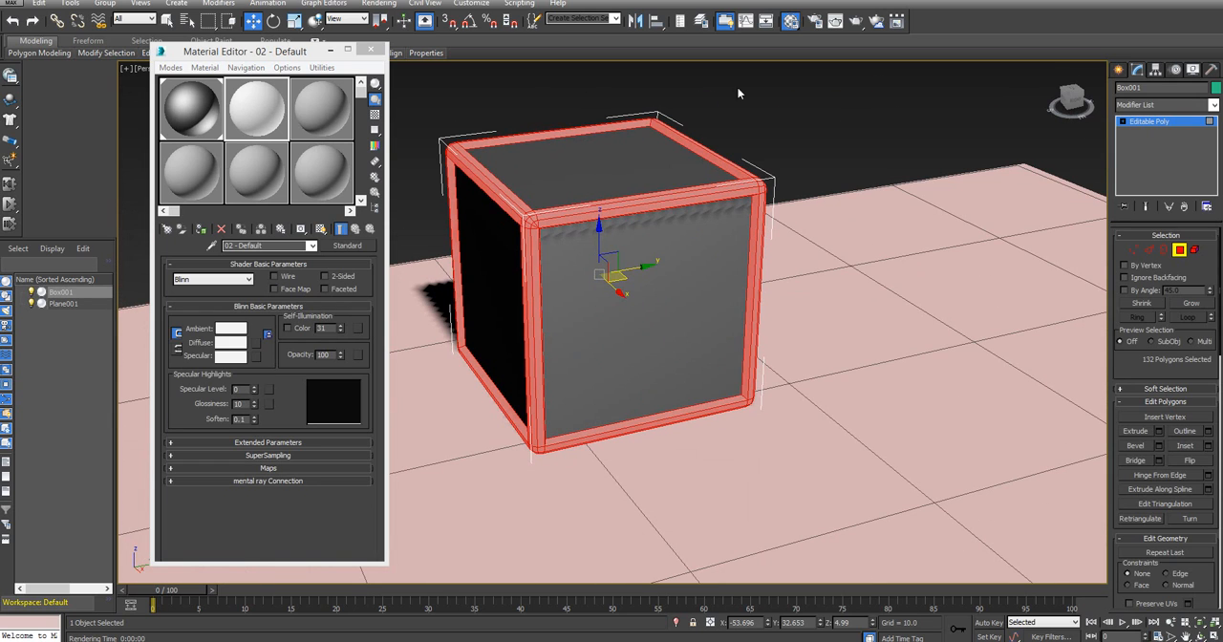
{"action": "left_click", "coordinate": [835, 21]}
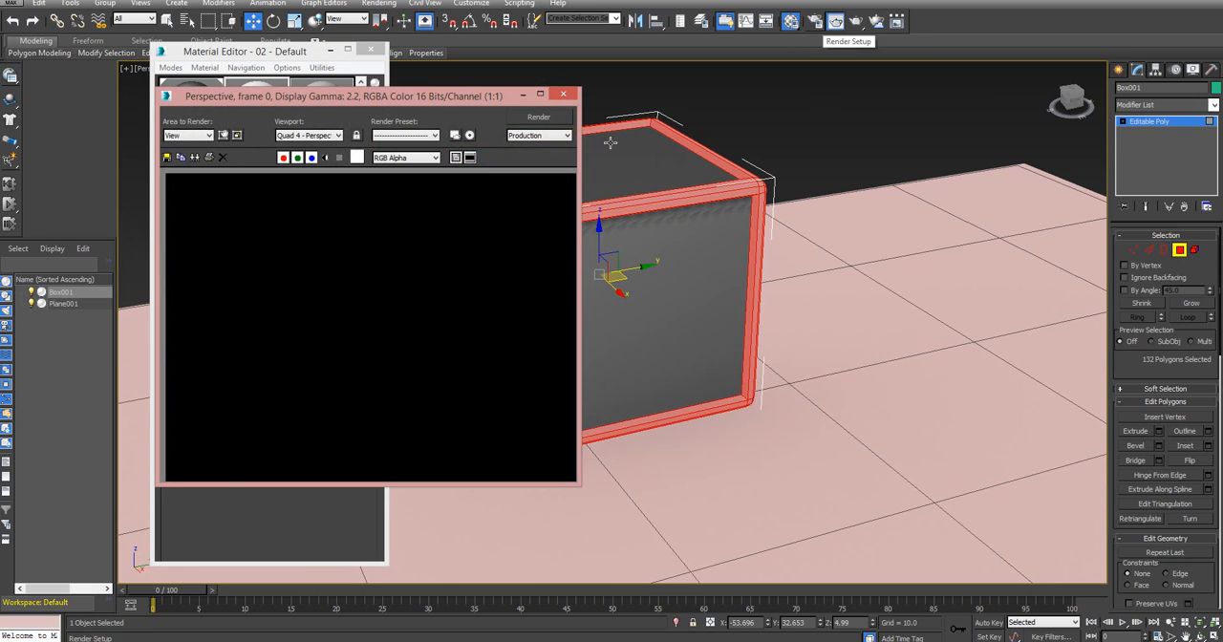
{"action": "left_click", "coordinate": [540, 116]}
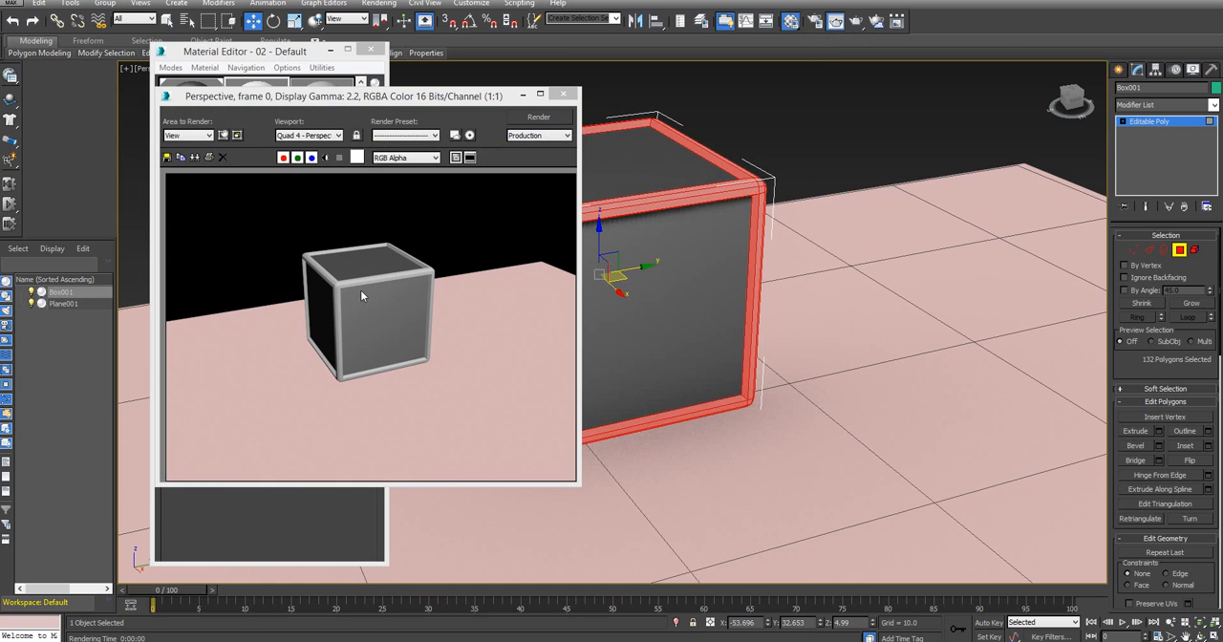
{"action": "left_click", "coordinate": [564, 95]}
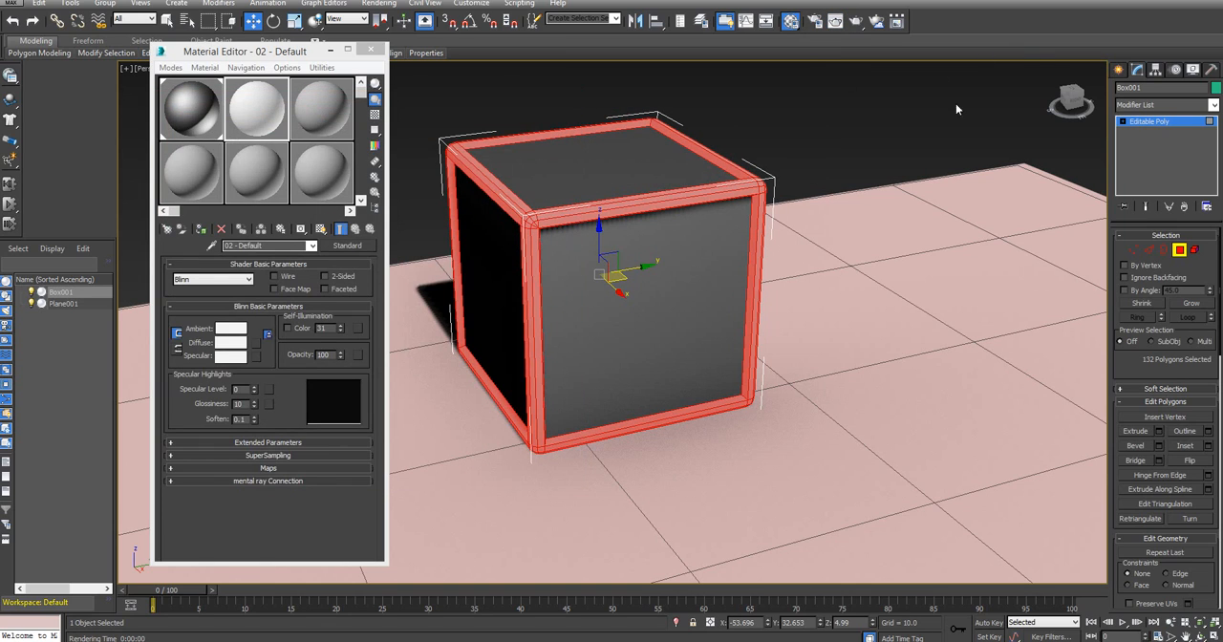
{"action": "left_click", "coordinate": [254, 121]}
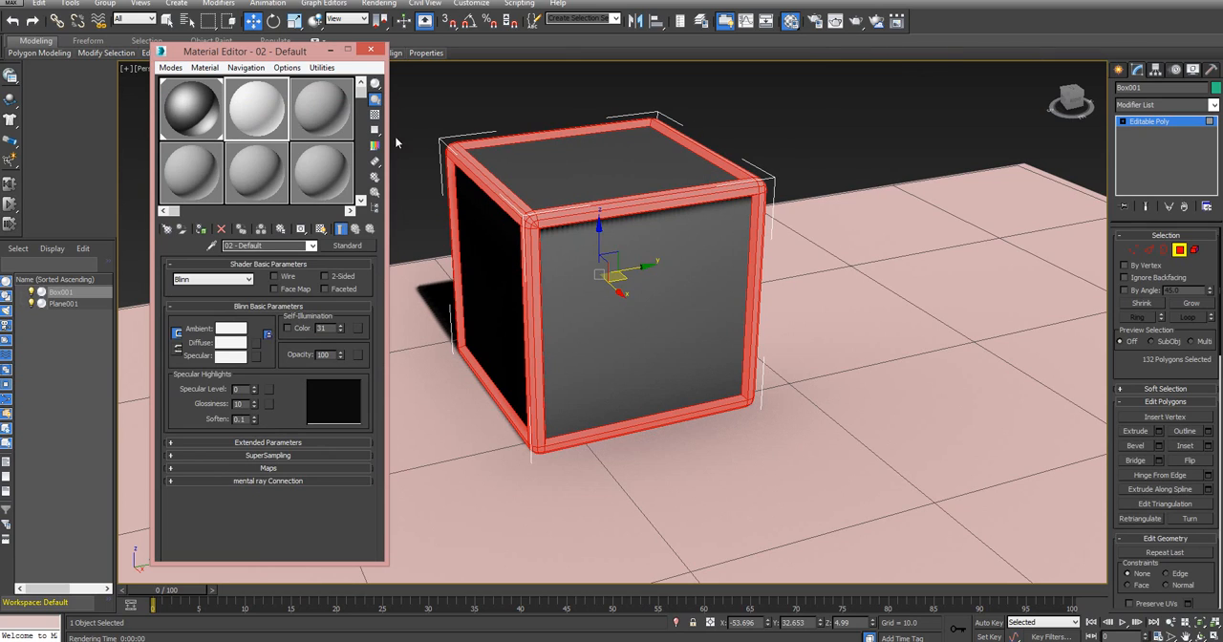
{"action": "left_click", "coordinate": [369, 50]}
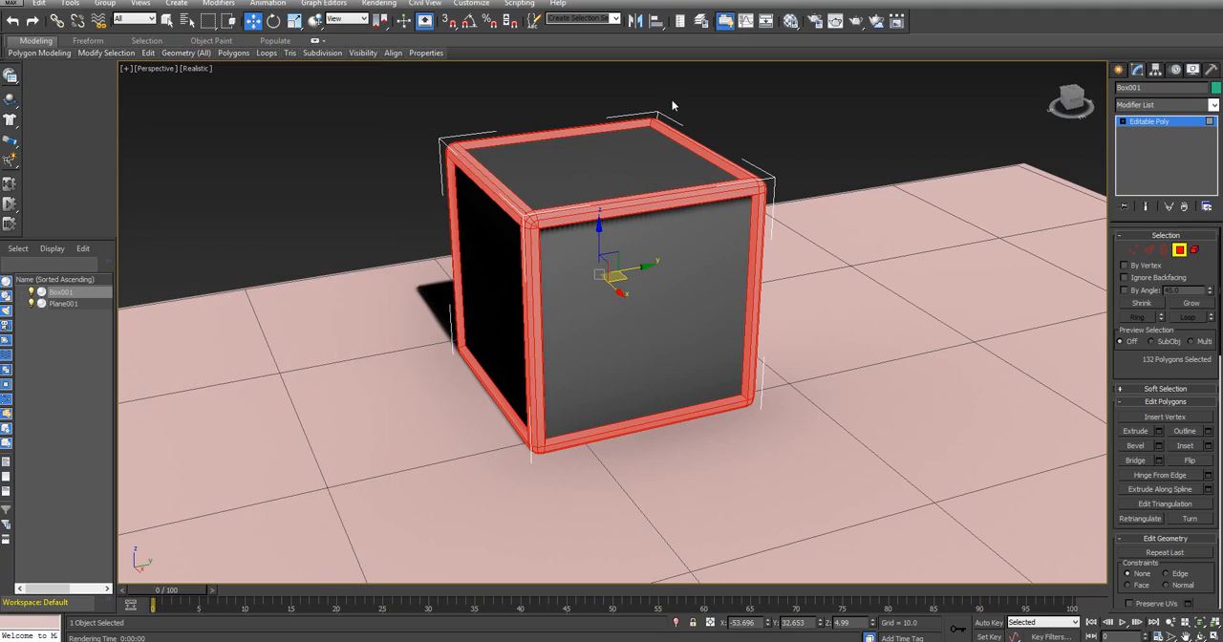
Clear the box's polygon selection, leave its polygon editing and deselect the box
{"action": "left_click_drag", "start_coordinate": [1071, 94], "coordinate": [1080, 119]}
{"action": "scroll", "coordinate": [878, 206], "scroll_direction": "down", "scroll_amount": 5}
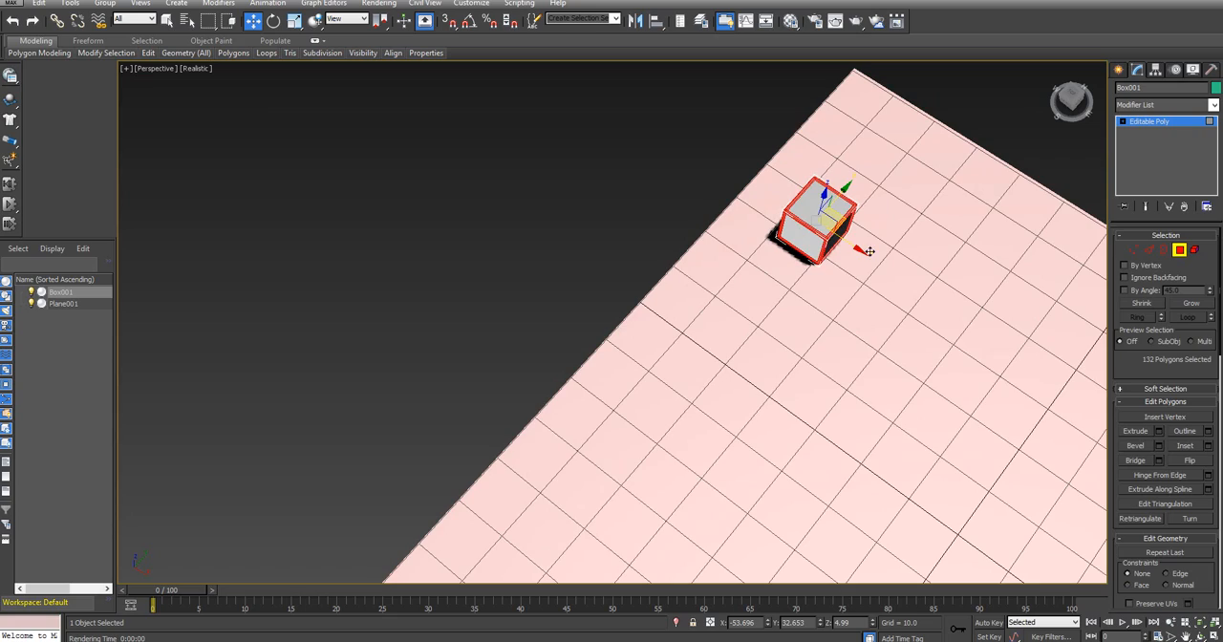
{"action": "middle_click_drag", "start_coordinate": [752, 209], "coordinate": [396, 84]}
{"action": "left_click", "coordinate": [938, 148]}
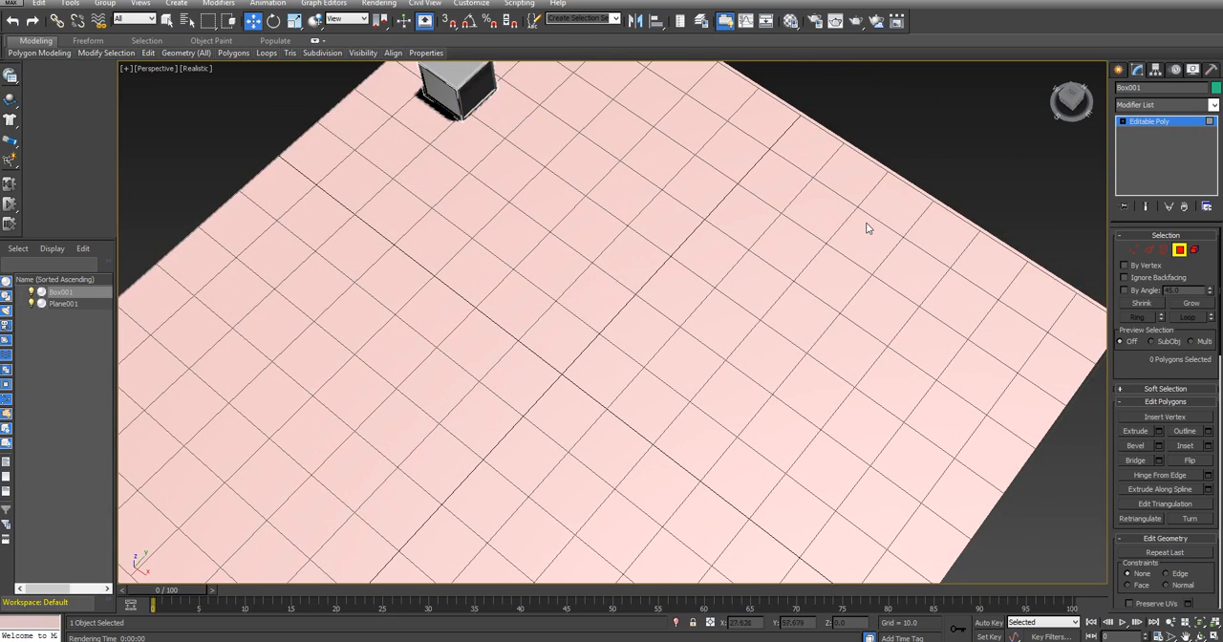
{"action": "scroll", "coordinate": [868, 226], "scroll_direction": "down", "scroll_amount": 5}
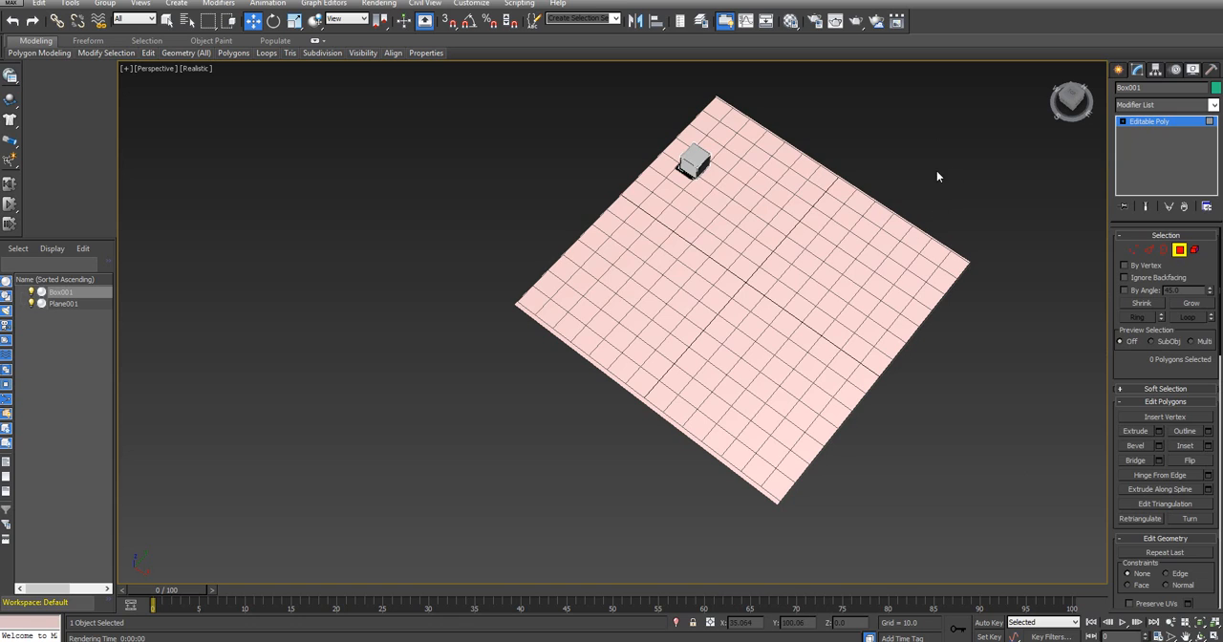
{"action": "right_click", "coordinate": [939, 199]}
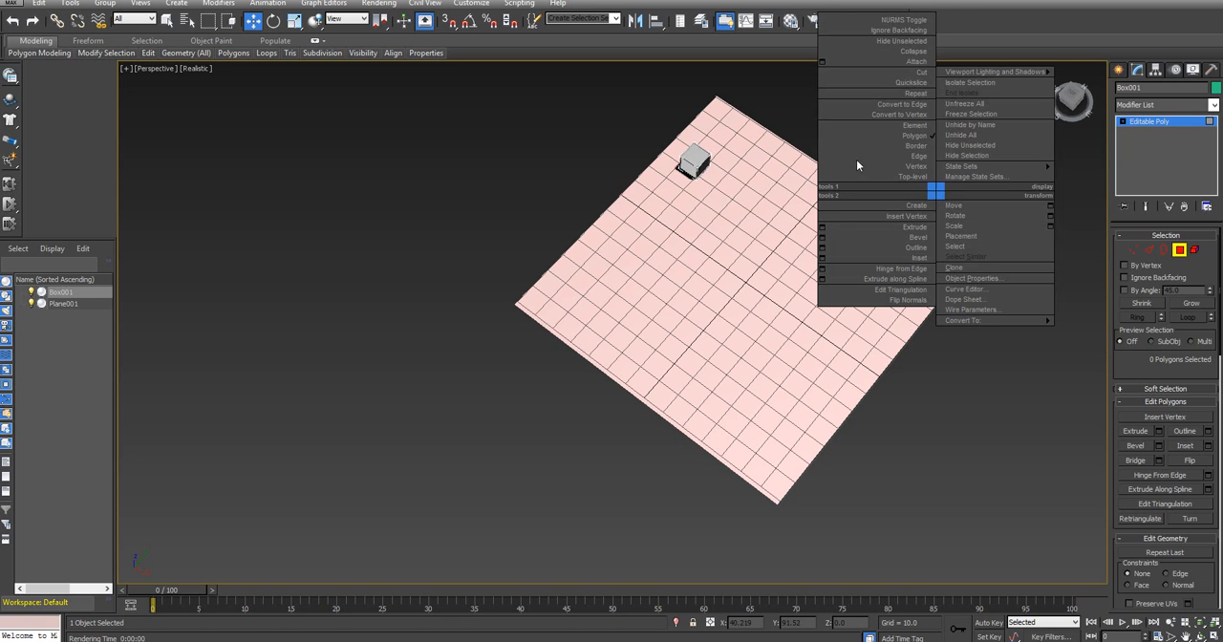
{"action": "left_click_drag", "start_coordinate": [1070, 102], "coordinate": [1061, 77]}
{"action": "left_click", "coordinate": [696, 160]}
{"action": "left_click", "coordinate": [702, 166]}
{"action": "left_click", "coordinate": [695, 151]}
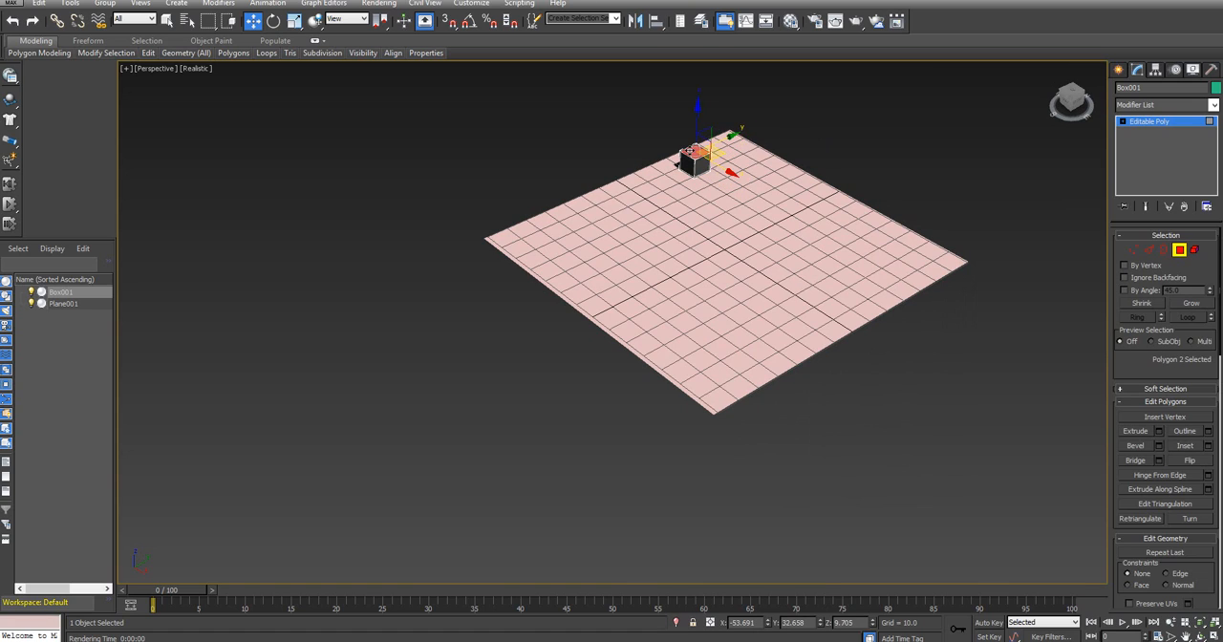
{"action": "left_click", "coordinate": [687, 164]}
{"action": "left_click", "coordinate": [981, 183]}
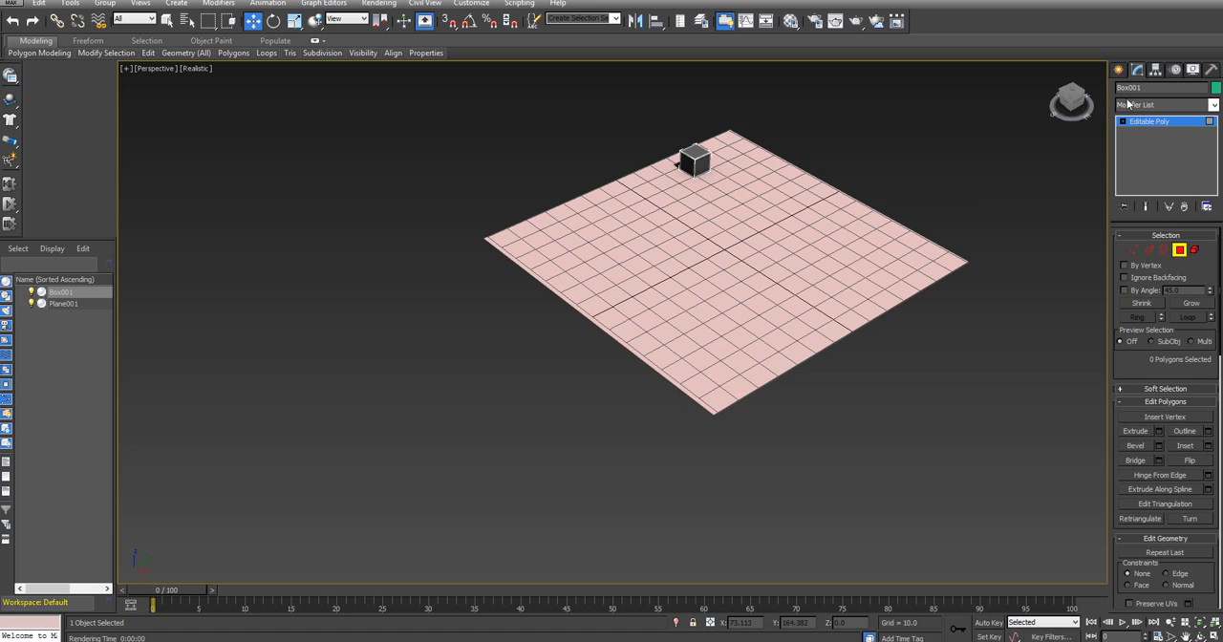
{"action": "left_click", "coordinate": [1119, 71]}
{"action": "left_click", "coordinate": [948, 166]}
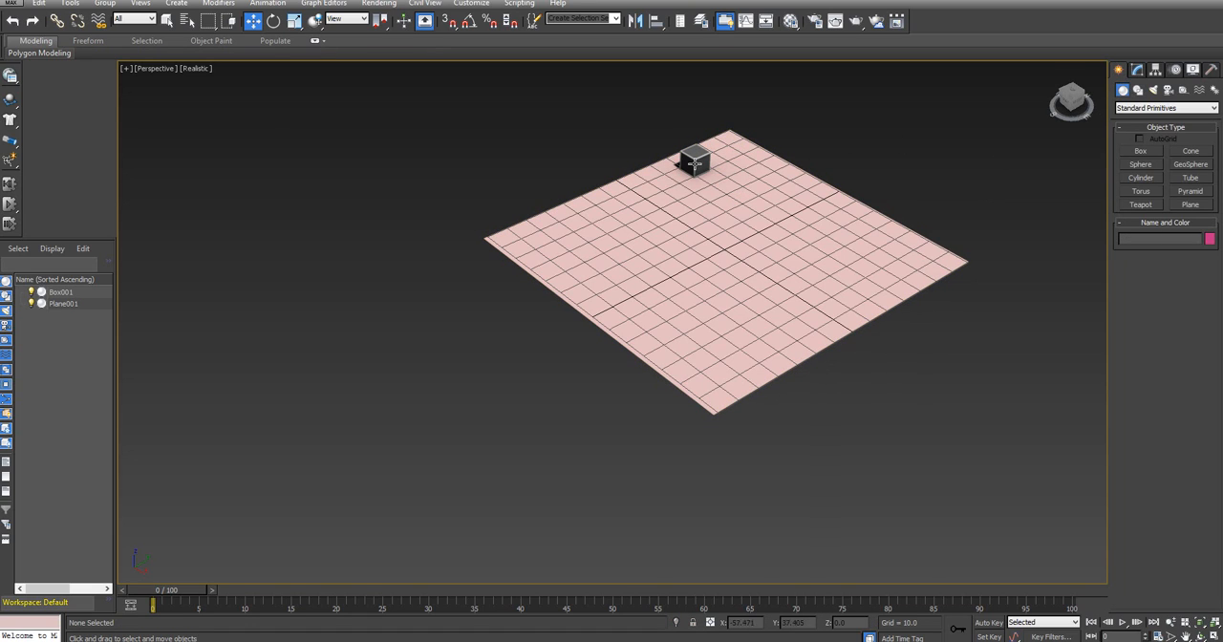
Clone the box along the Y axis as 10 copies spaced about 11 units apart, forming a row
{"action": "left_click", "coordinate": [694, 165]}
{"action": "scroll", "coordinate": [923, 168], "scroll_direction": "up", "scroll_amount": 3}
{"action": "middle_click_drag", "start_coordinate": [858, 180], "coordinate": [934, 295]}
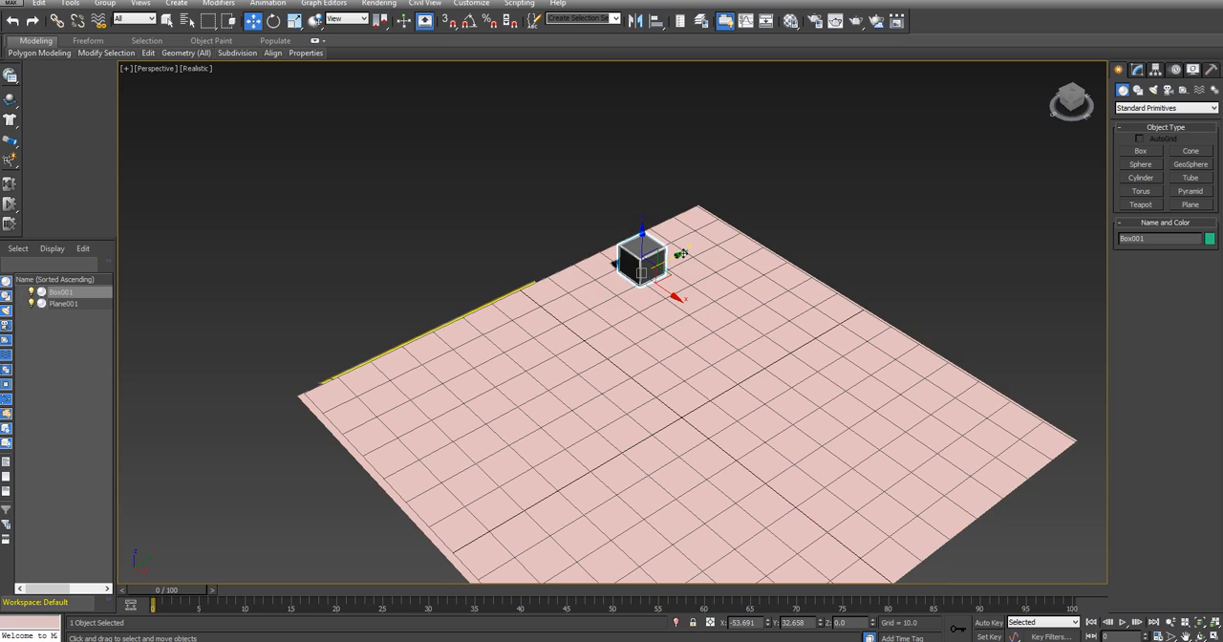
{"action": "left_click_drag", "start_coordinate": [682, 256], "coordinate": [652, 266], "text": "shift"}
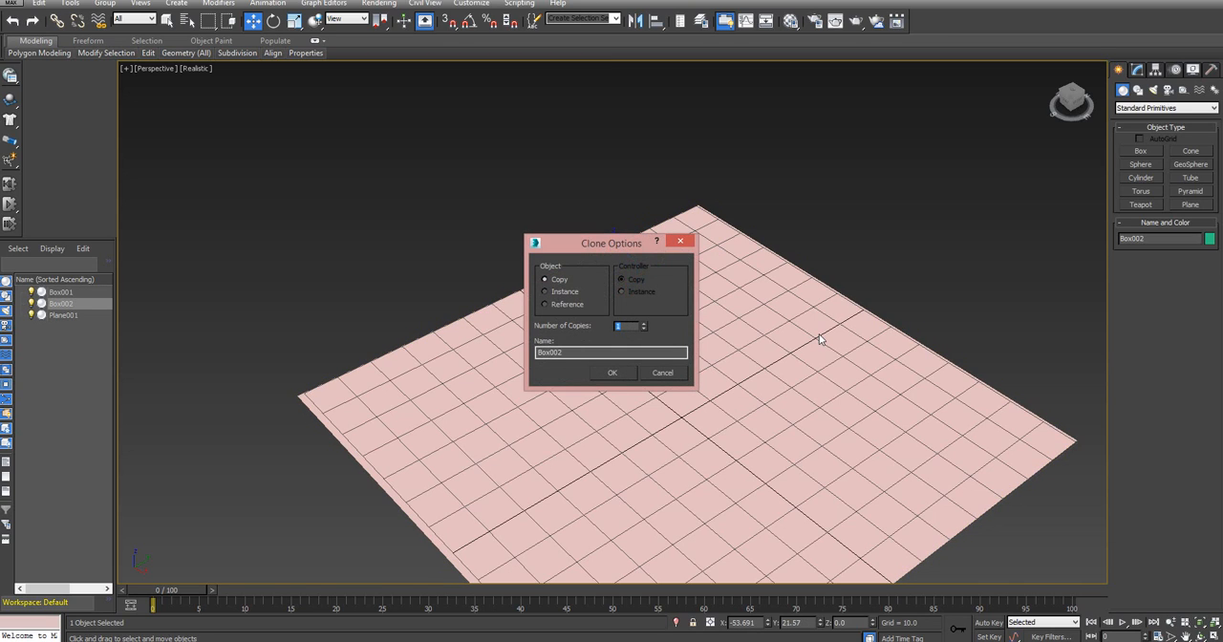
{"action": "left_click", "coordinate": [611, 372]}
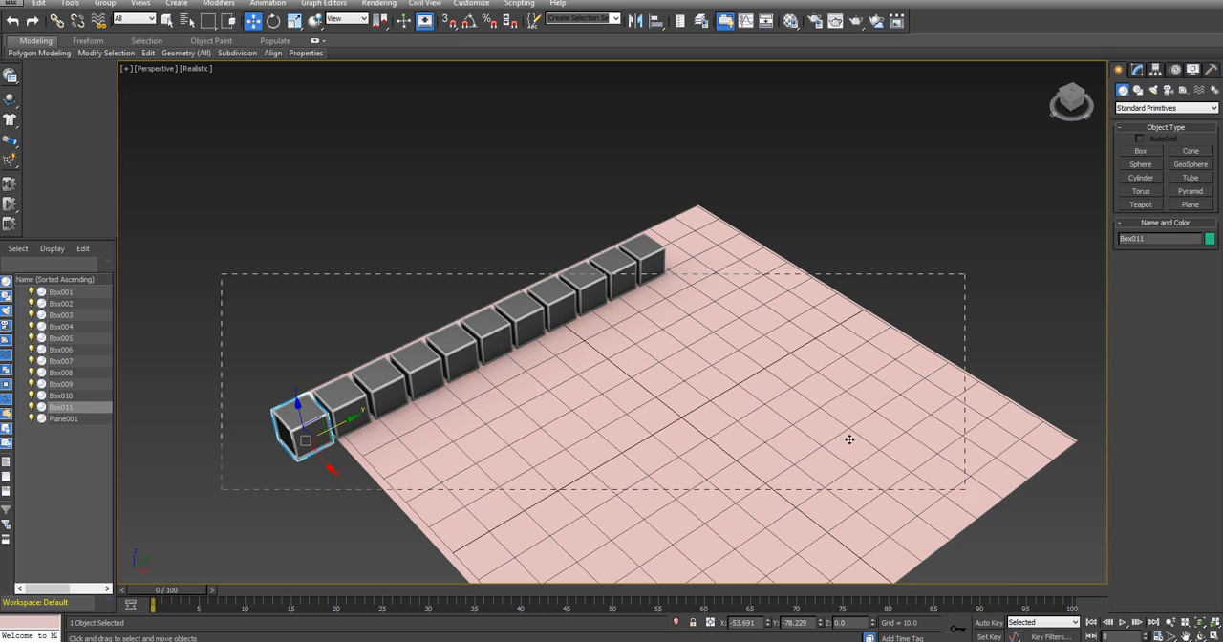
Select every box without the plane and move the row along Y until it lies fully on the plane
{"action": "left_click_drag", "start_coordinate": [249, 190], "coordinate": [1011, 515]}
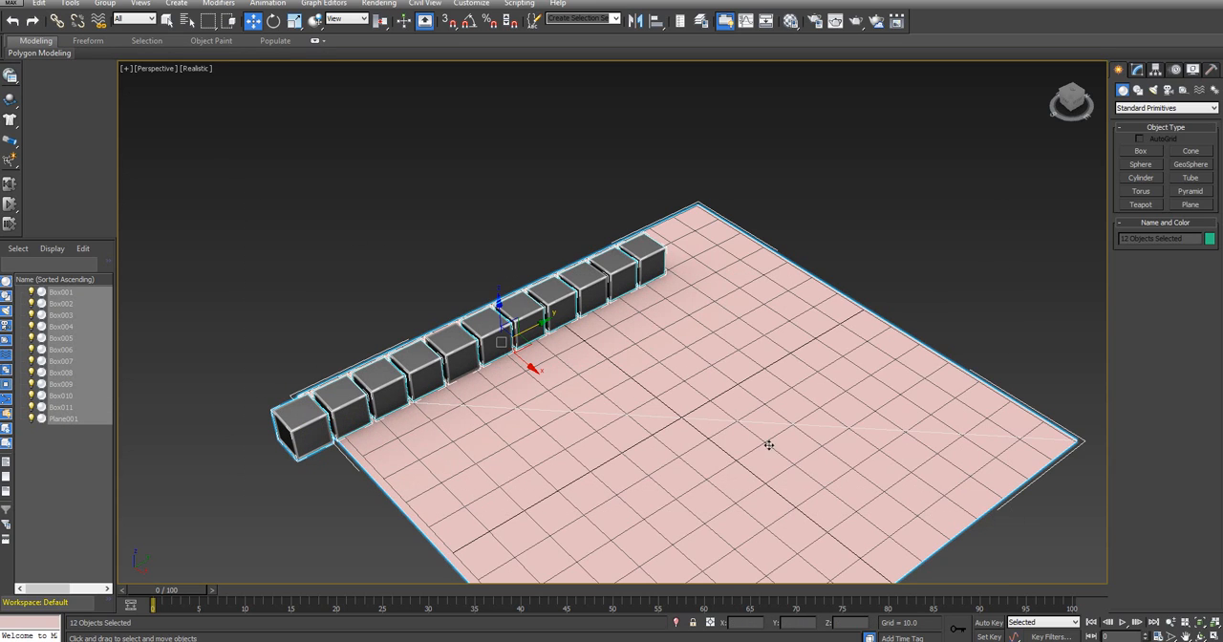
{"action": "left_click", "coordinate": [736, 404], "text": "alt"}
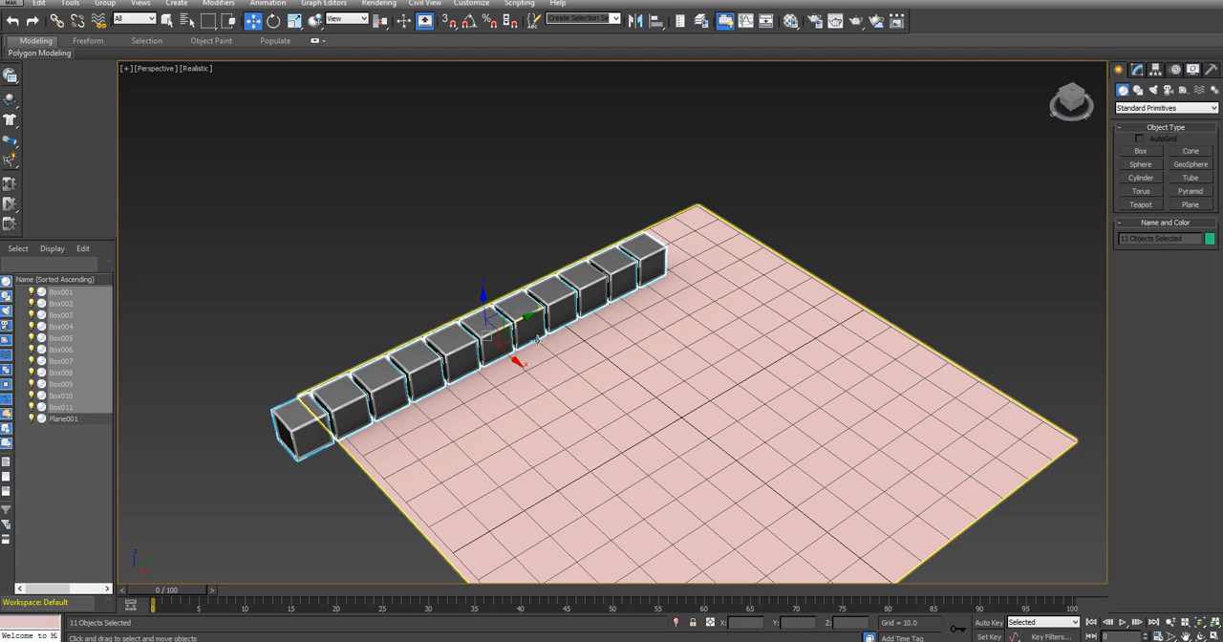
{"action": "left_click_drag", "start_coordinate": [531, 315], "coordinate": [603, 282]}
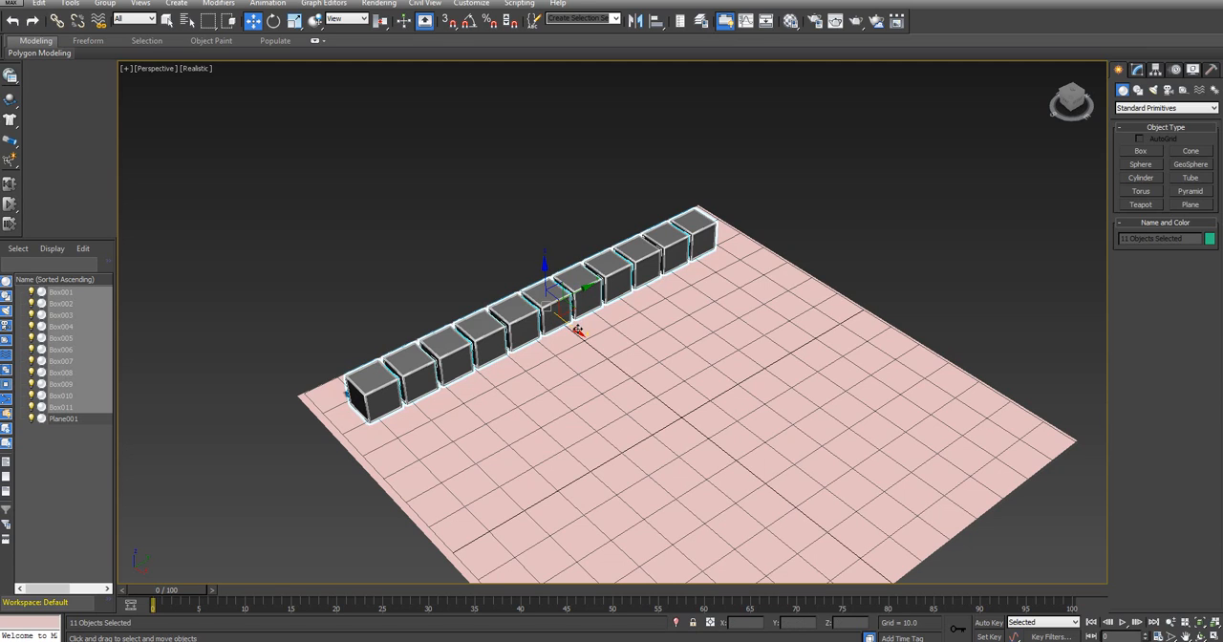
Clone the row of boxes along the X axis as three copies with narrow gaps, making four parallel rows
{"action": "left_click_drag", "start_coordinate": [577, 330], "coordinate": [603, 352], "text": "shift"}
{"action": "double_click", "coordinate": [626, 328]}
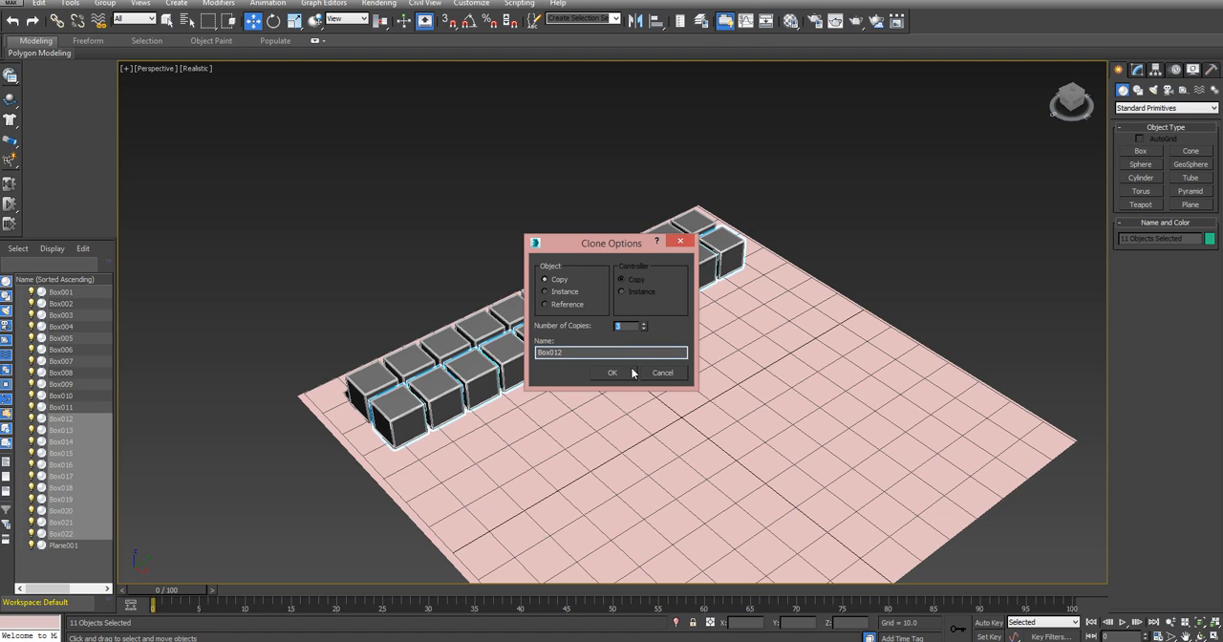
{"action": "left_click", "coordinate": [613, 373]}
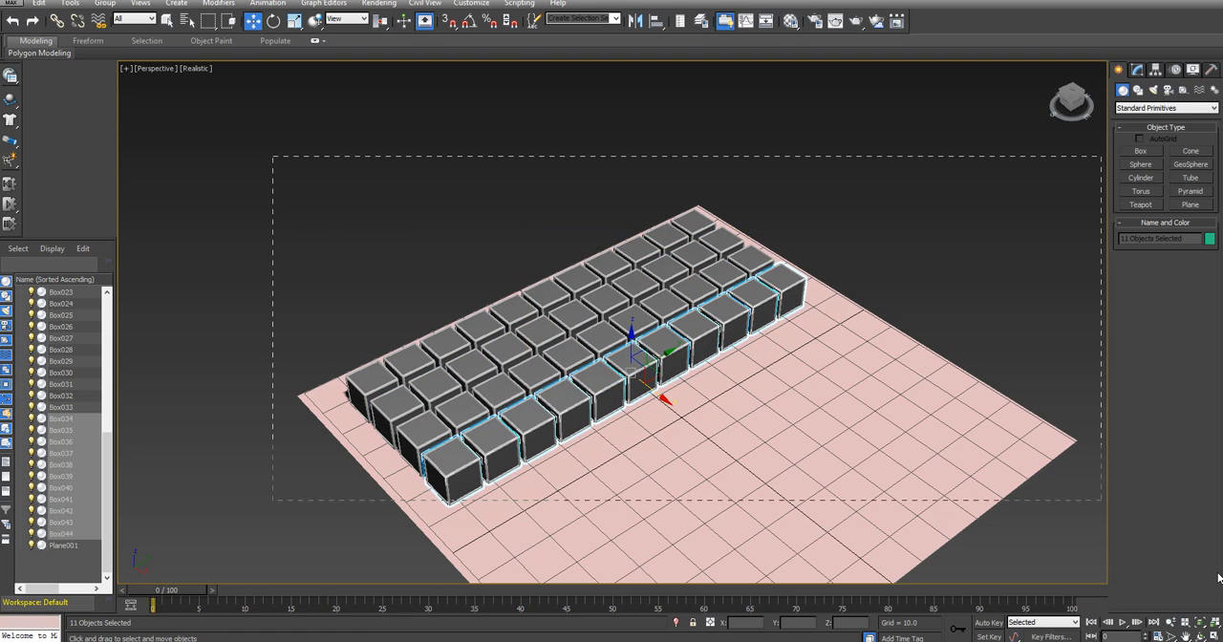
Select all boxes without the plane and clone the layer upward along Z as three copies, stacking four layers
{"action": "left_click_drag", "start_coordinate": [989, 488], "coordinate": [994, 487]}
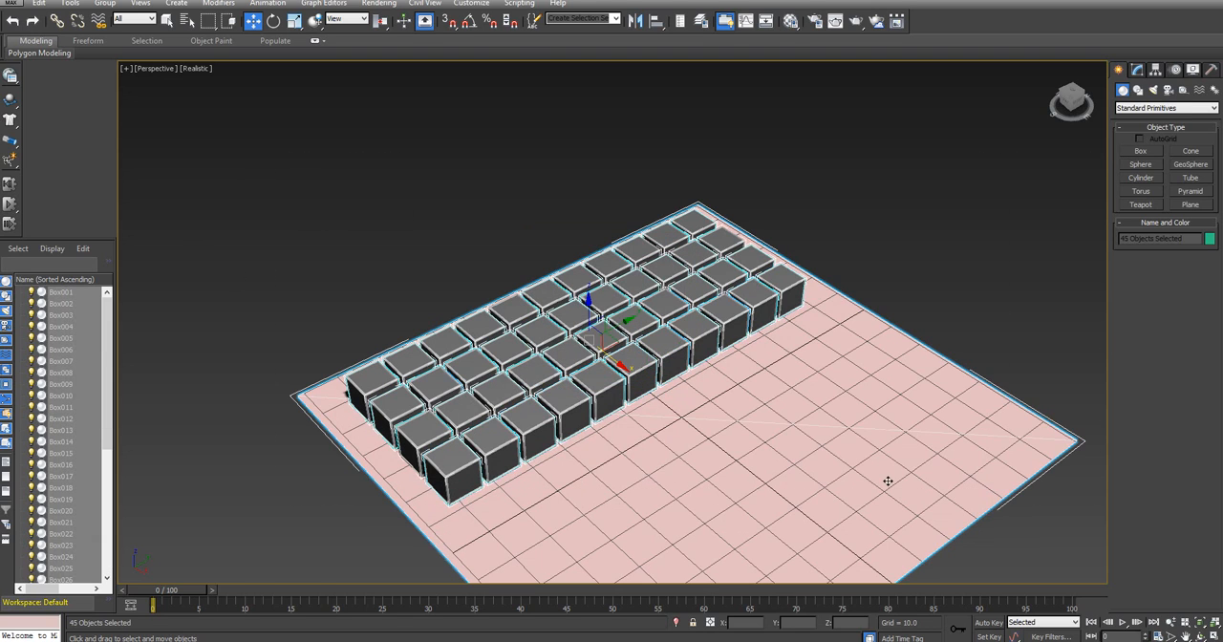
{"action": "left_click", "coordinate": [786, 473], "text": "alt"}
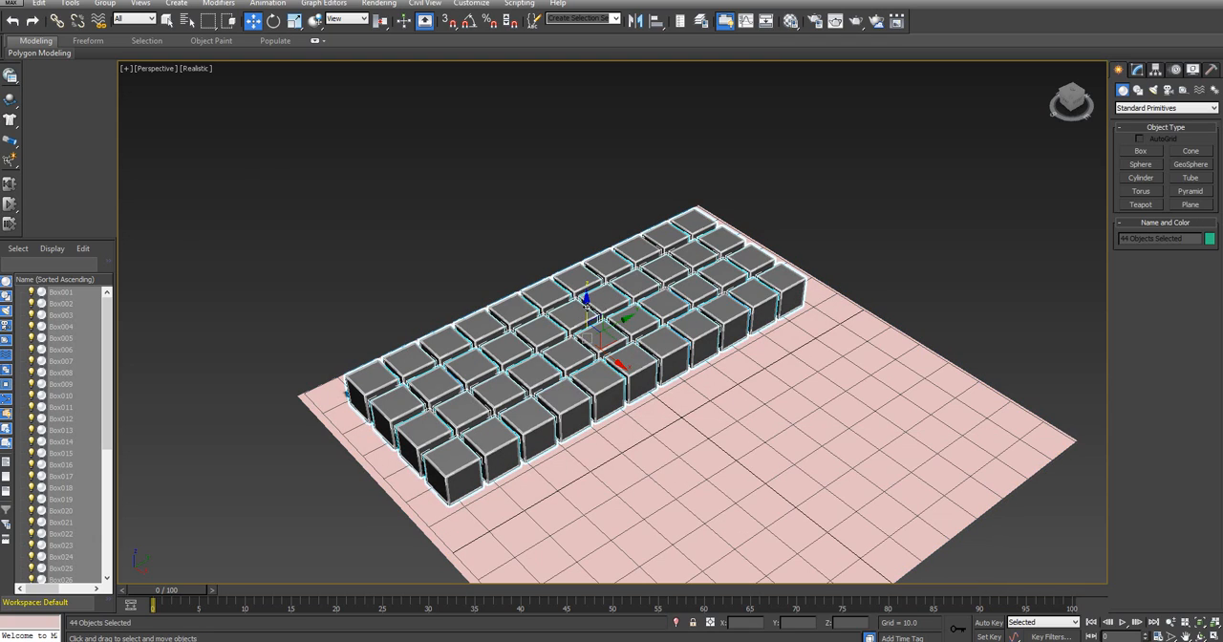
{"action": "left_click_drag", "start_coordinate": [586, 300], "coordinate": [588, 272], "text": "shift"}
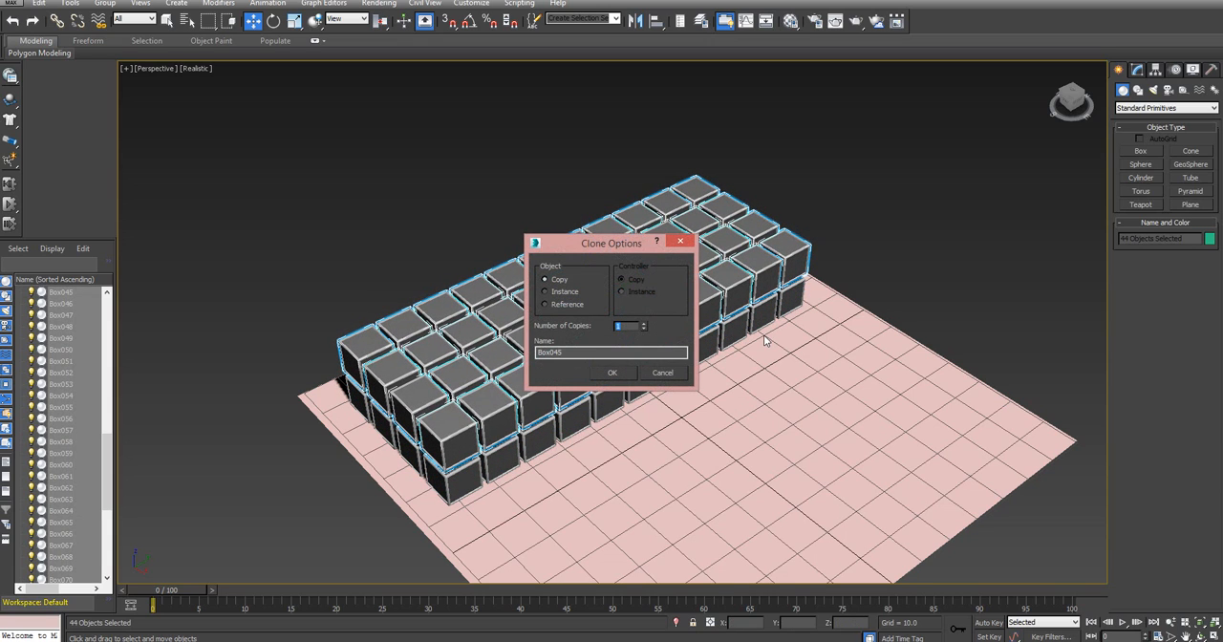
{"action": "left_click", "coordinate": [612, 373]}
Select all stacked boxes without the plane and save them as a named selection set called Cubes
{"action": "left_click", "coordinate": [1062, 110]}
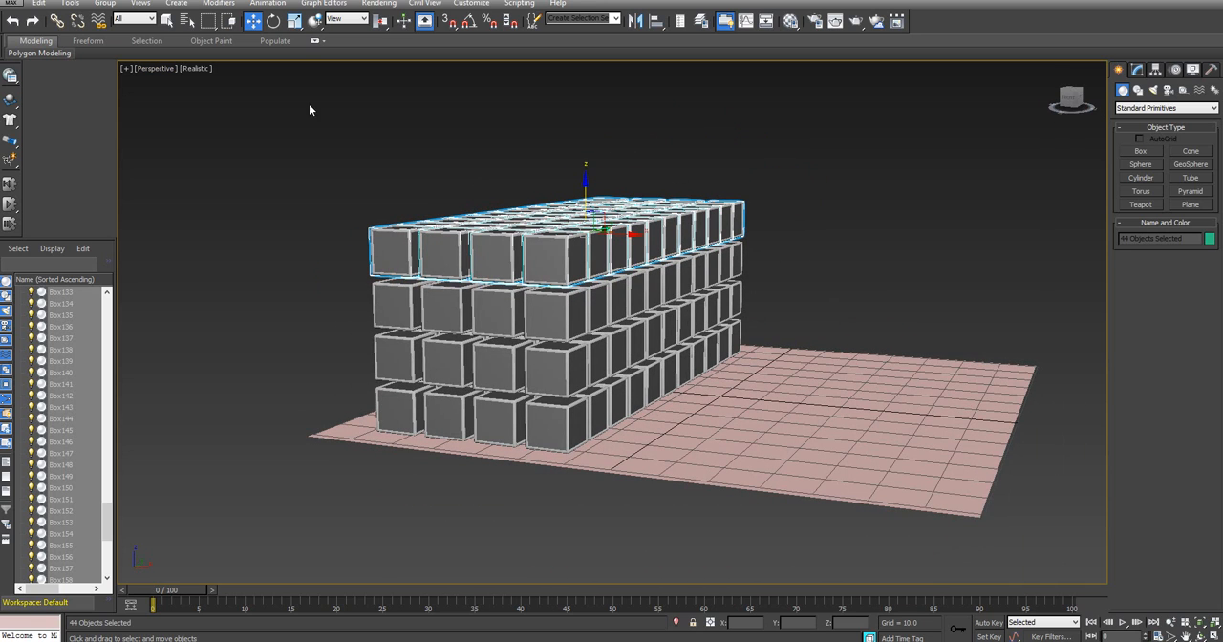
{"action": "key", "text": "ctrl+a"}
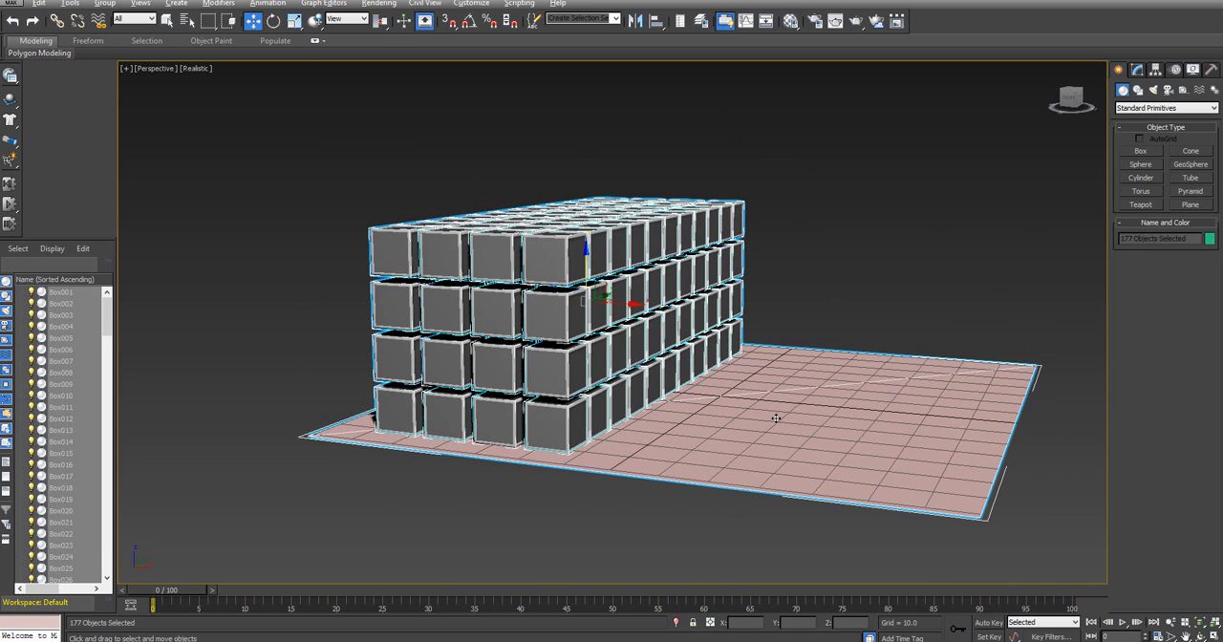
{"action": "left_click", "coordinate": [775, 419], "text": "alt"}
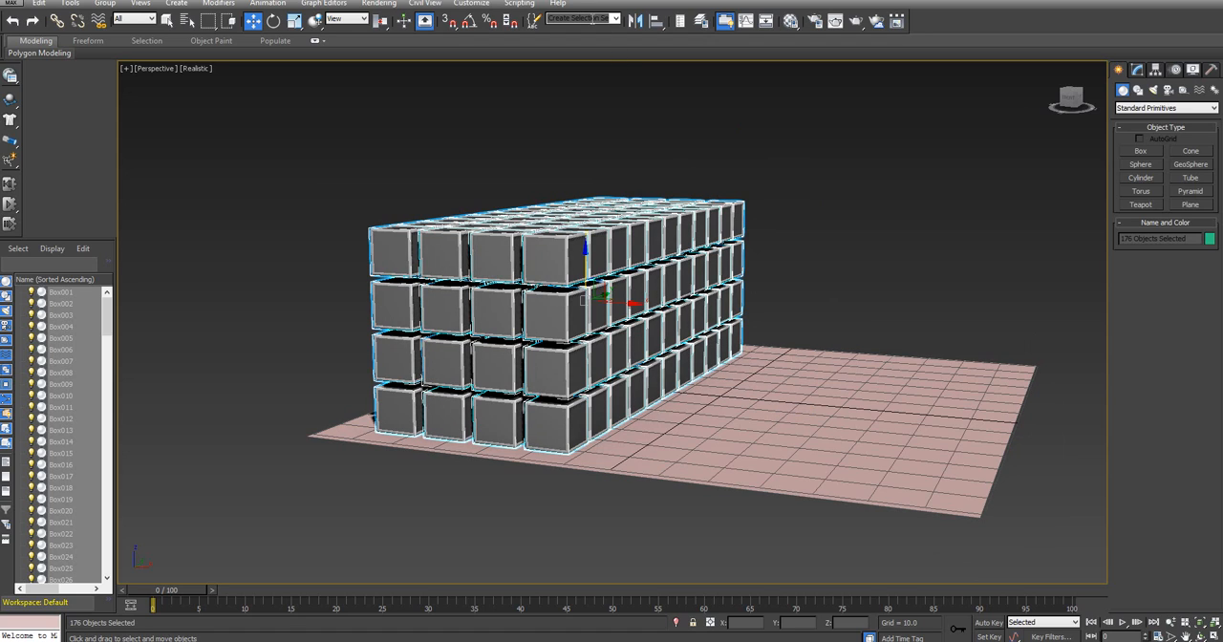
{"action": "left_click", "coordinate": [585, 18]}
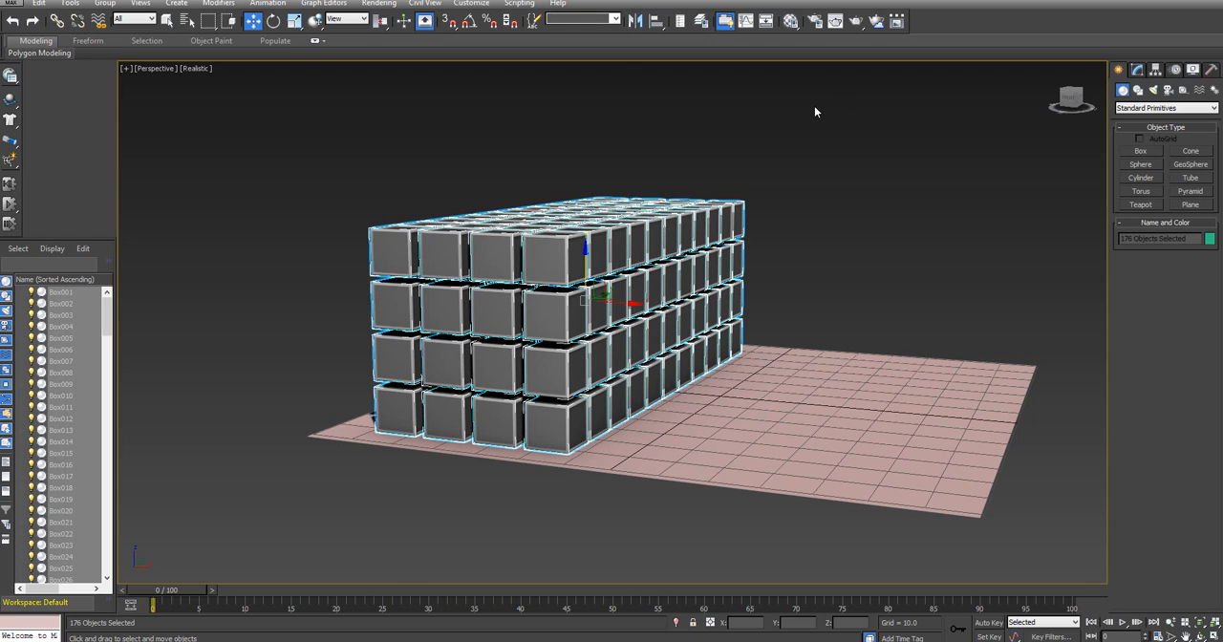
Clear the selection and reselect all the boxes through the Cubes selection set
{"action": "left_click", "coordinate": [849, 194]}
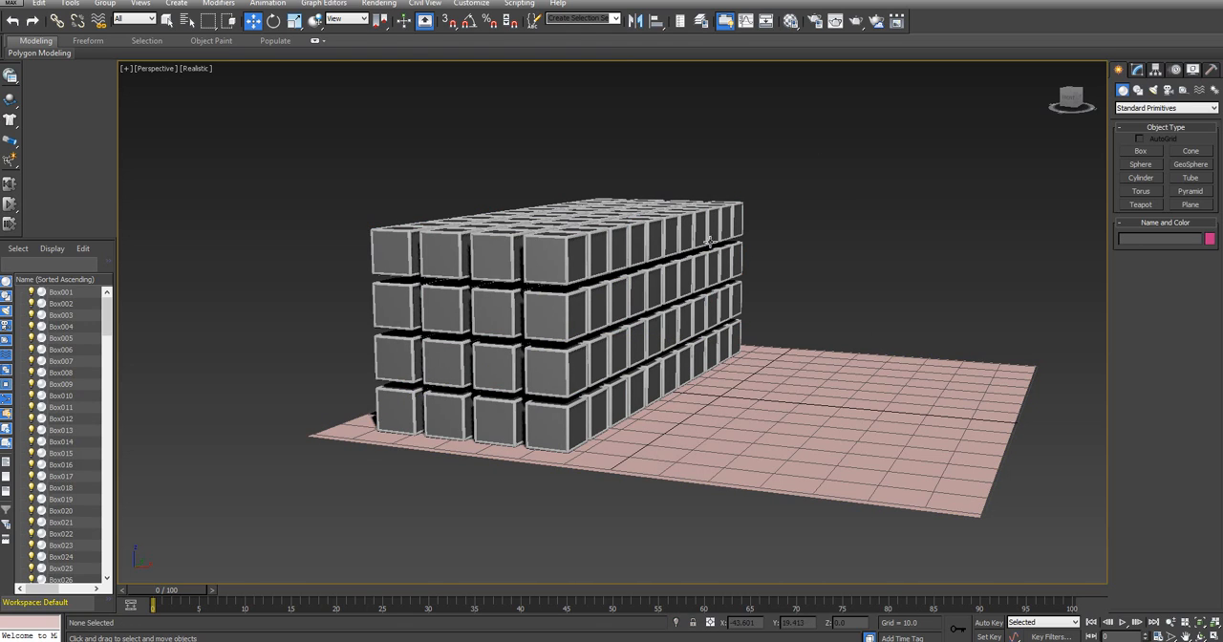
{"action": "left_click_drag", "start_coordinate": [1071, 96], "coordinate": [1064, 105]}
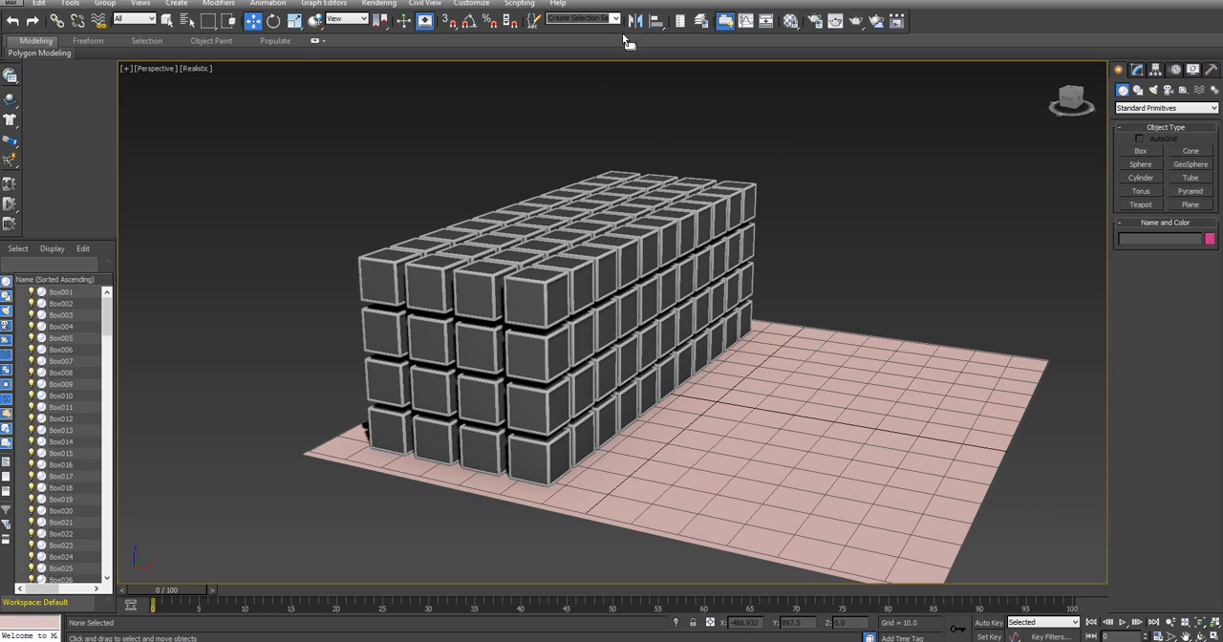
{"action": "left_click", "coordinate": [616, 19]}
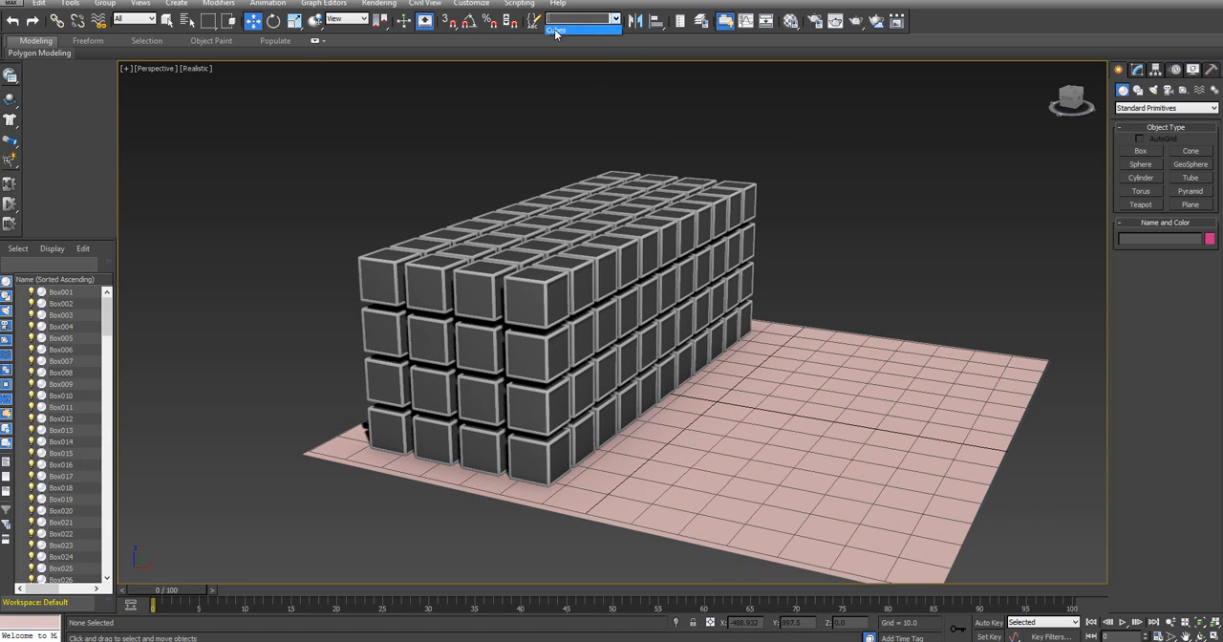
{"action": "left_click", "coordinate": [578, 30]}
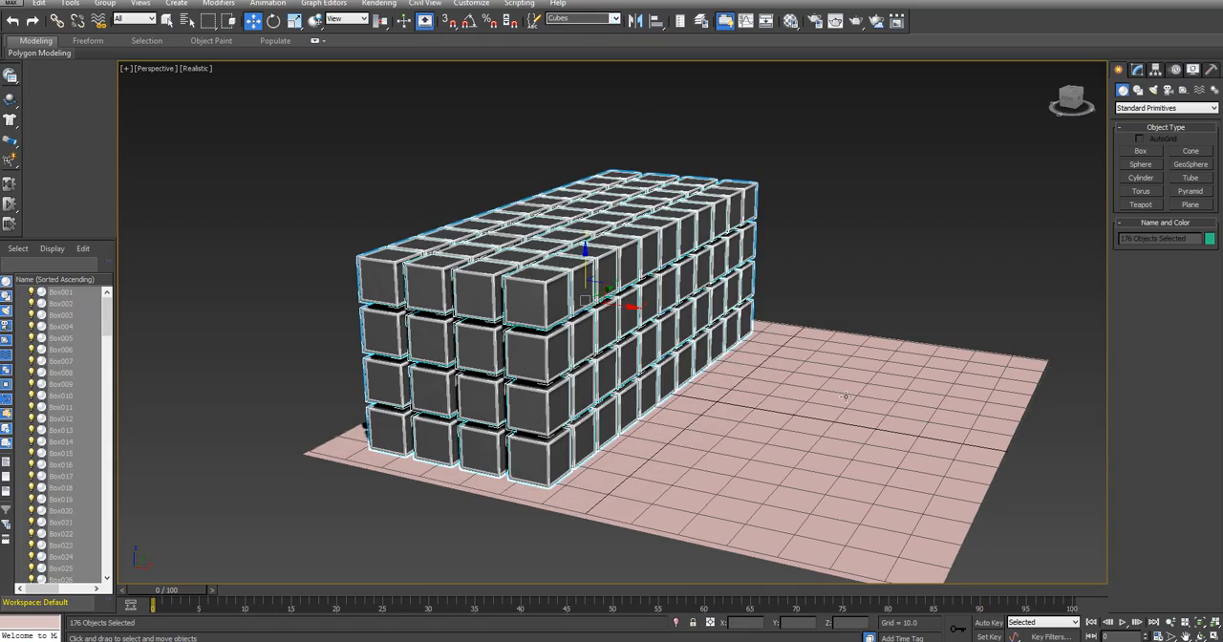
Turn all the selected cubes into MassFX rigid bodies
{"action": "mouse_move", "coordinate": [1071, 99]}
{"action": "left_mouse_down"}
{"action": "mouse_move", "coordinate": [1037, 117]}
{"action": "mouse_move", "coordinate": [991, 84]}
{"action": "mouse_move", "coordinate": [1087, 84]}
{"action": "left_mouse_up"}
{"action": "left_click_drag", "start_coordinate": [1071, 100], "coordinate": [1068, 74]}
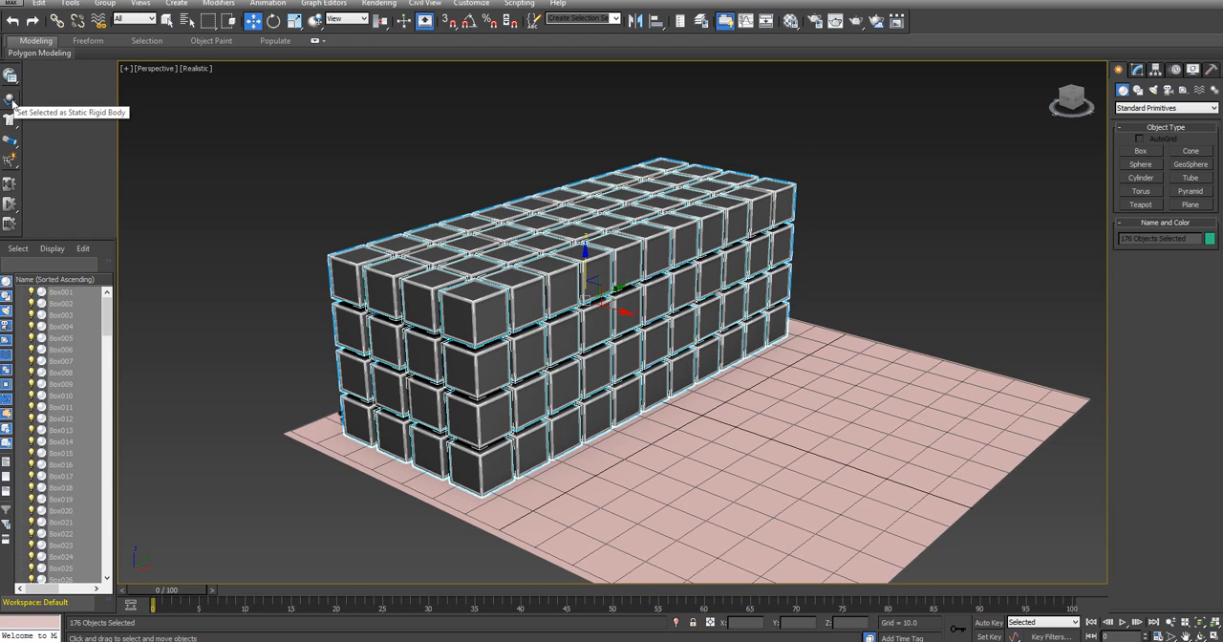
{"action": "left_click", "coordinate": [13, 103]}
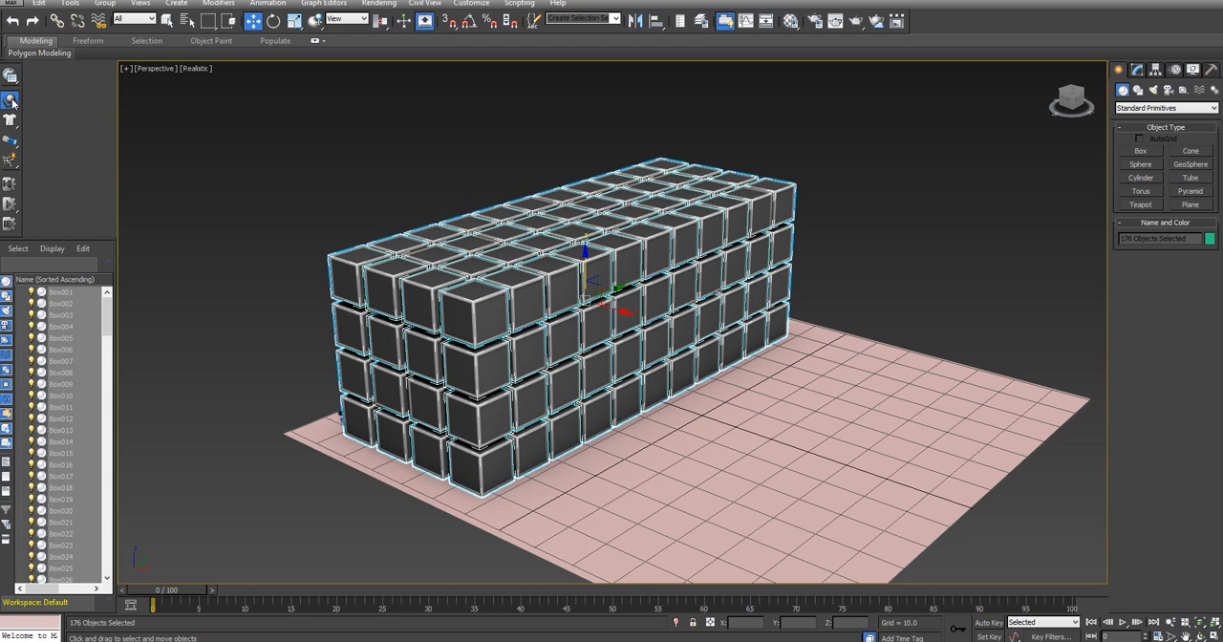
{"action": "left_click_drag", "start_coordinate": [12, 102], "coordinate": [95, 102]}
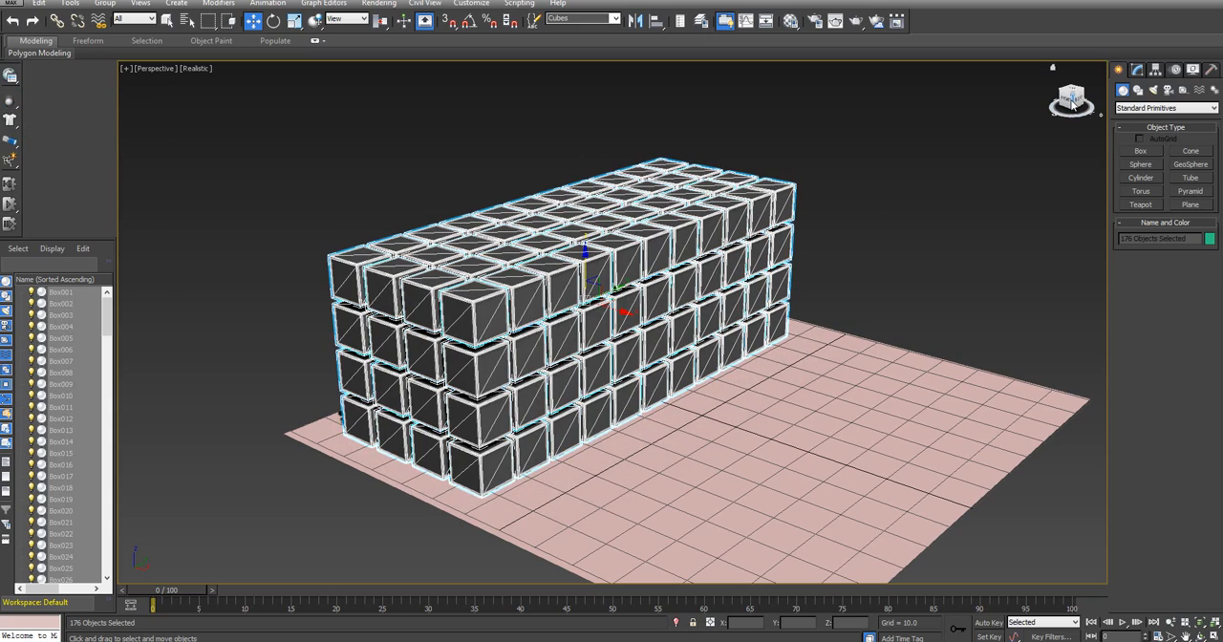
Run the MassFX simulation to examine how the stacked cubes settle from several sides, and reset it to the start
{"action": "left_click_drag", "start_coordinate": [1067, 103], "coordinate": [1110, 83]}
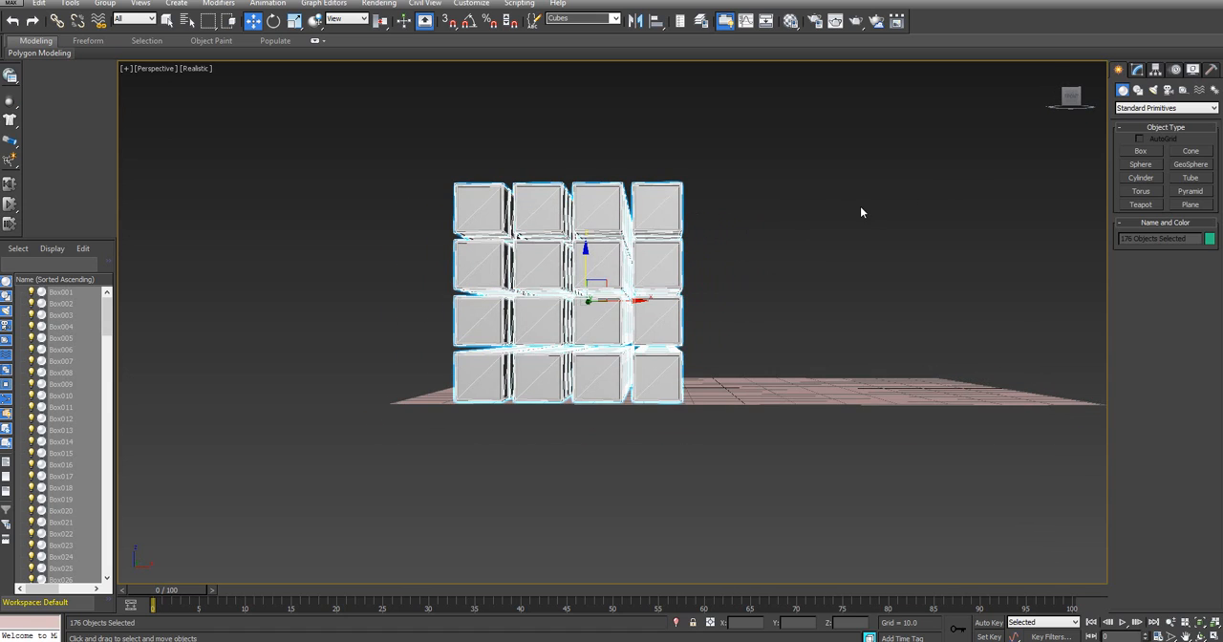
{"action": "middle_click_drag", "start_coordinate": [863, 210], "coordinate": [808, 281], "text": "alt"}
{"action": "left_click_drag", "start_coordinate": [1073, 93], "coordinate": [1020, 93]}
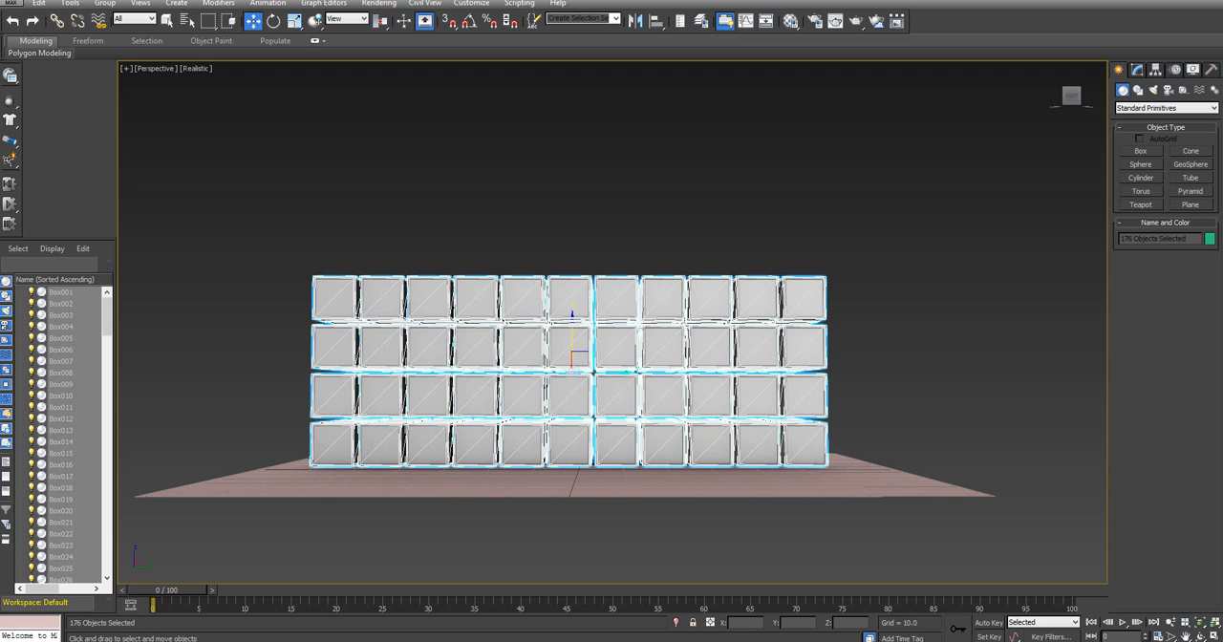
{"action": "left_click", "coordinate": [9, 206]}
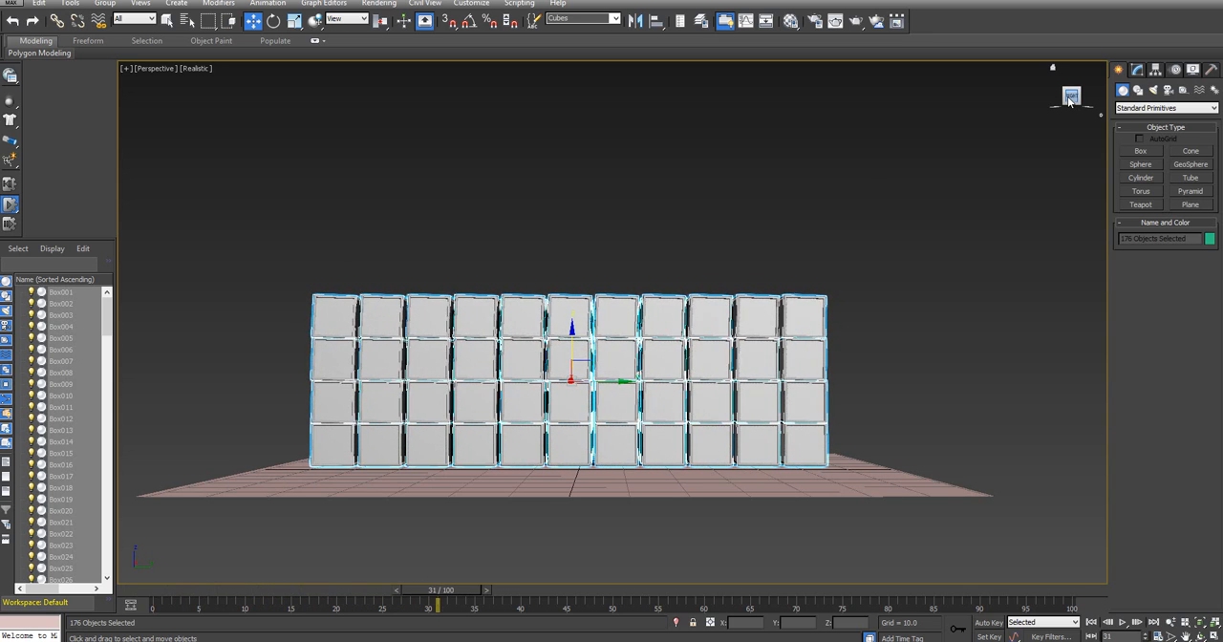
{"action": "left_click_drag", "start_coordinate": [1069, 102], "coordinate": [1133, 109]}
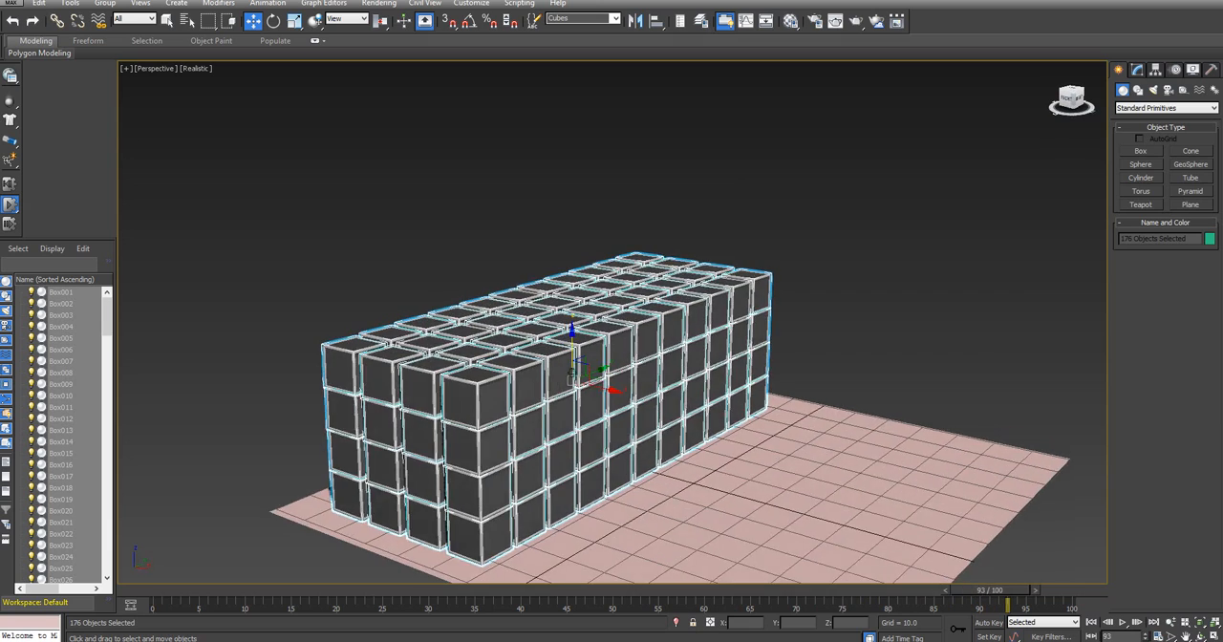
{"action": "left_click", "coordinate": [9, 184]}
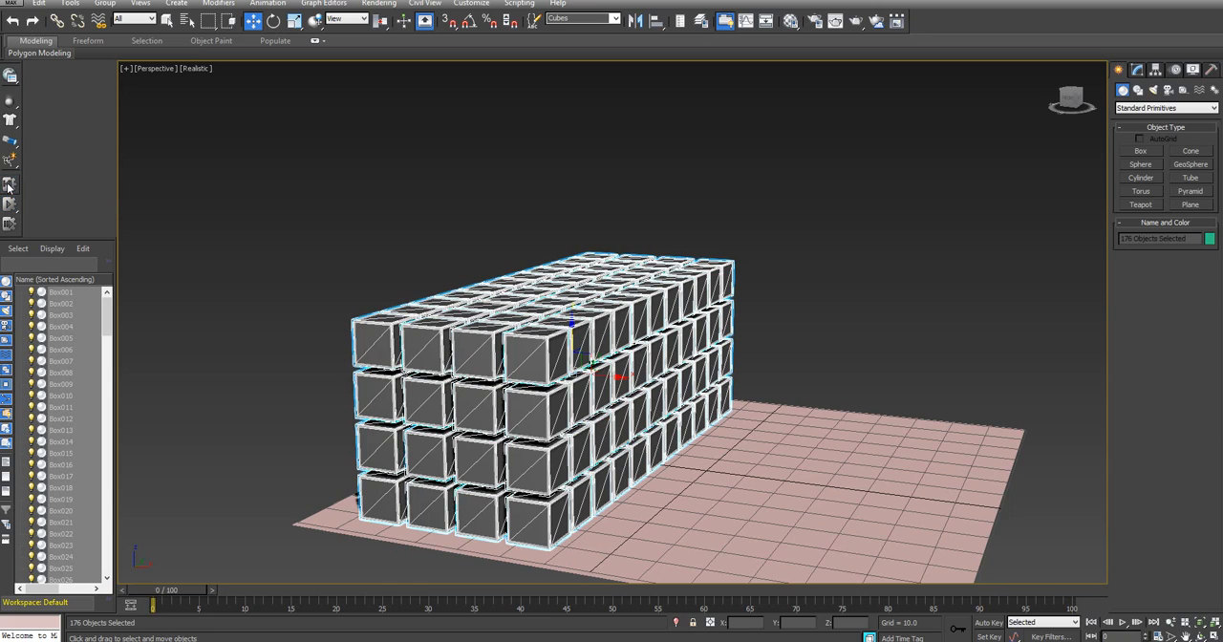
Create a sphere of about 8.7 radius on the plane beside the block of cubes and raise it above the ground
{"action": "mouse_move", "coordinate": [1065, 97]}
{"action": "left_mouse_down"}
{"action": "mouse_move", "coordinate": [1055, 88]}
{"action": "mouse_move", "coordinate": [1065, 104]}
{"action": "left_mouse_up"}
{"action": "middle_click_drag", "start_coordinate": [923, 256], "coordinate": [849, 194]}
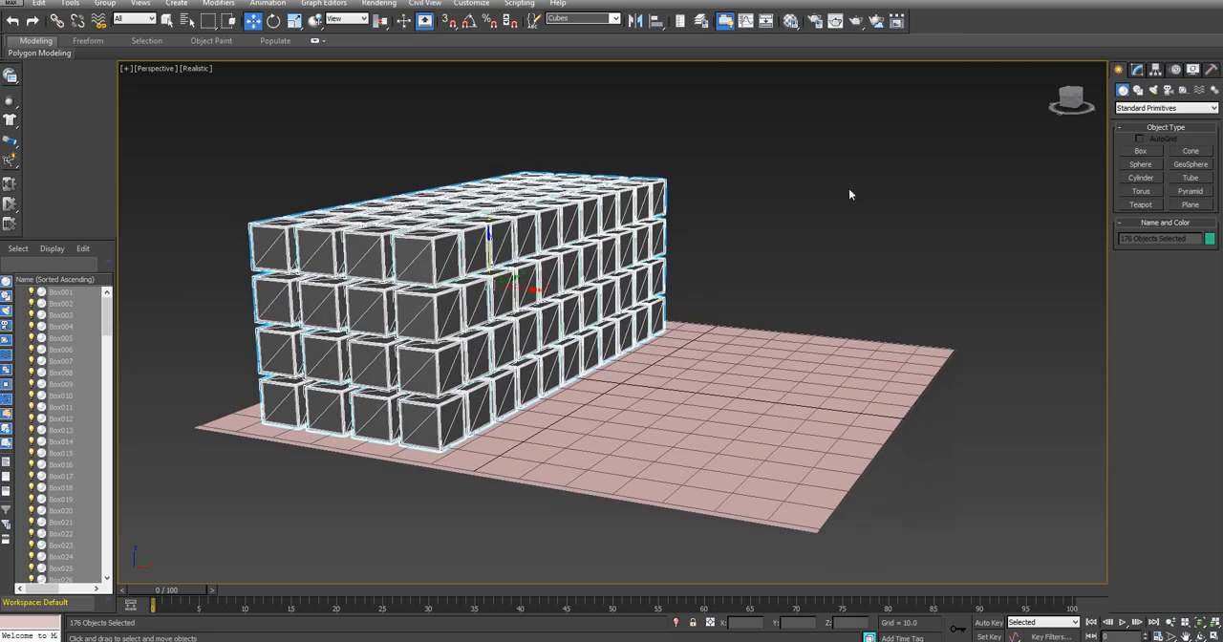
{"action": "left_click_drag", "start_coordinate": [1069, 97], "coordinate": [1072, 107]}
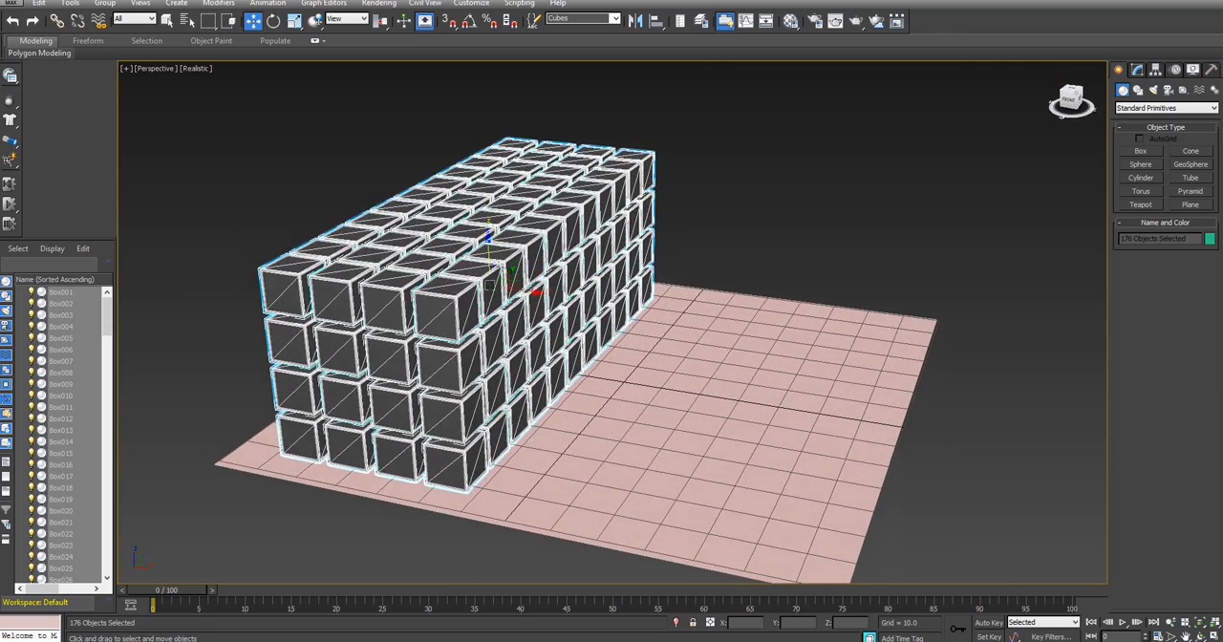
{"action": "left_click", "coordinate": [1001, 194]}
{"action": "left_click", "coordinate": [1140, 165]}
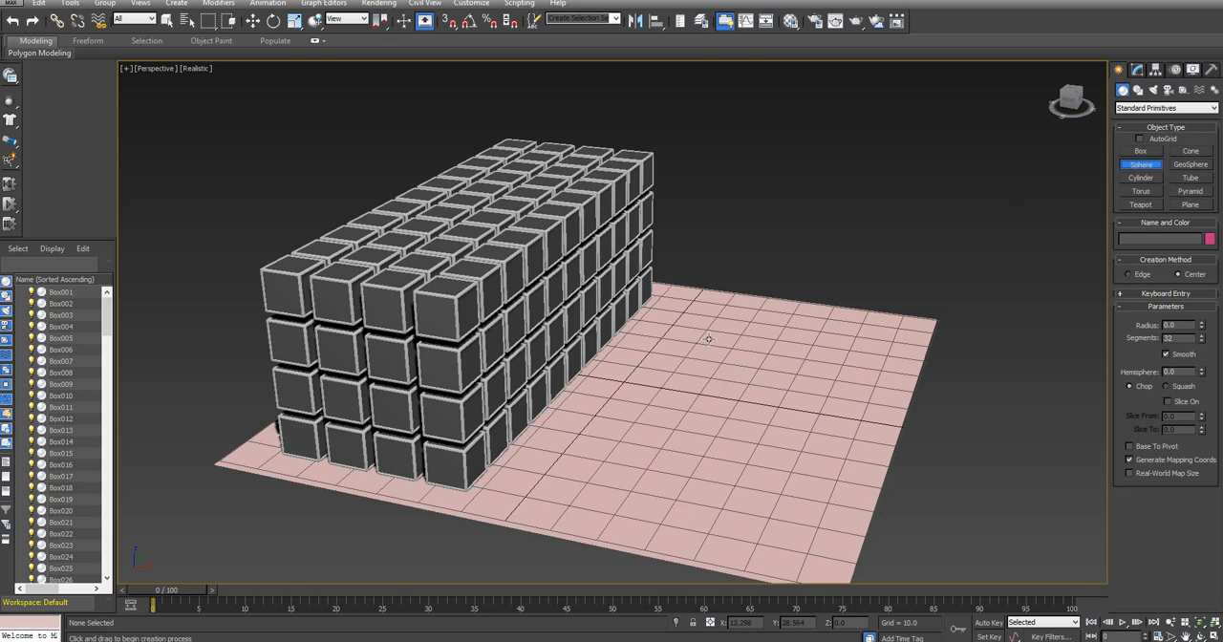
{"action": "left_click_drag", "start_coordinate": [684, 376], "coordinate": [675, 349]}
{"action": "key", "text": "w"}
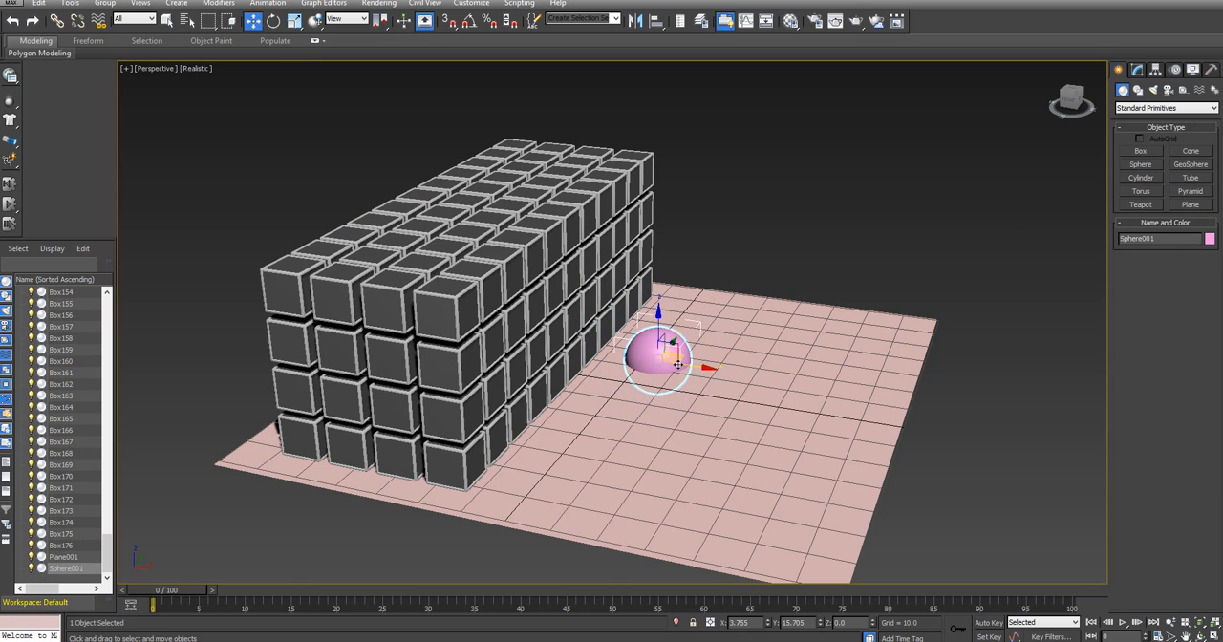
{"action": "left_click_drag", "start_coordinate": [670, 348], "coordinate": [648, 319]}
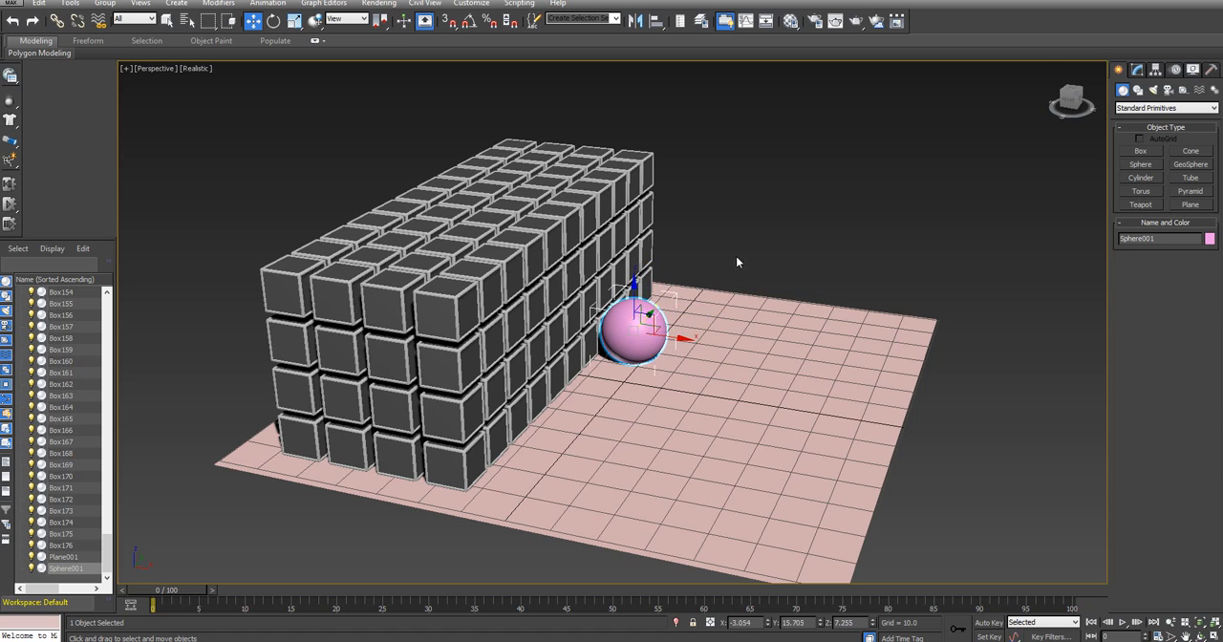
Center the sphere along the long side of the cube block, raise it to about Z 22, and move it away to about X 54
{"action": "left_click", "coordinate": [1070, 89]}
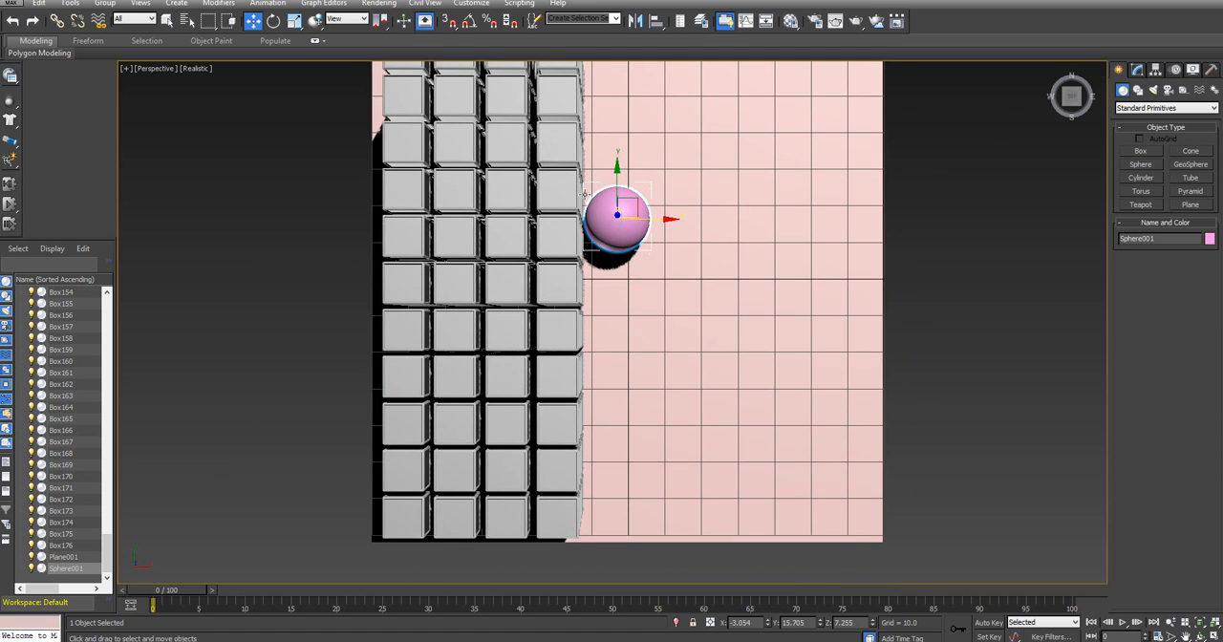
{"action": "left_click_drag", "start_coordinate": [619, 165], "coordinate": [619, 238]}
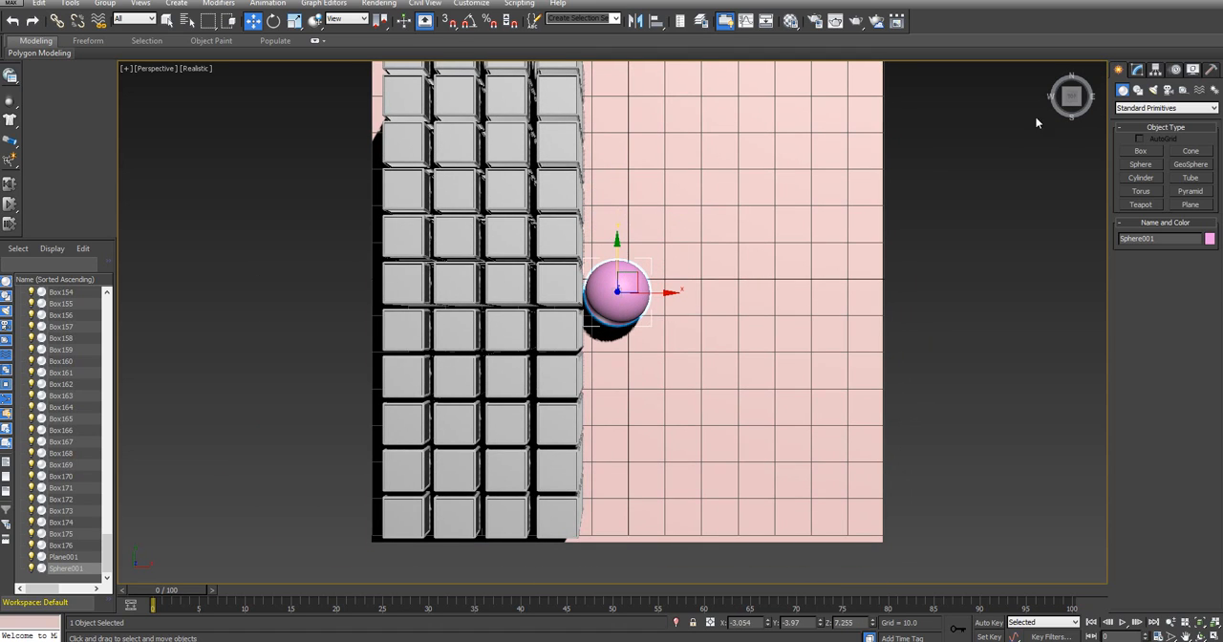
{"action": "left_click", "coordinate": [1073, 105]}
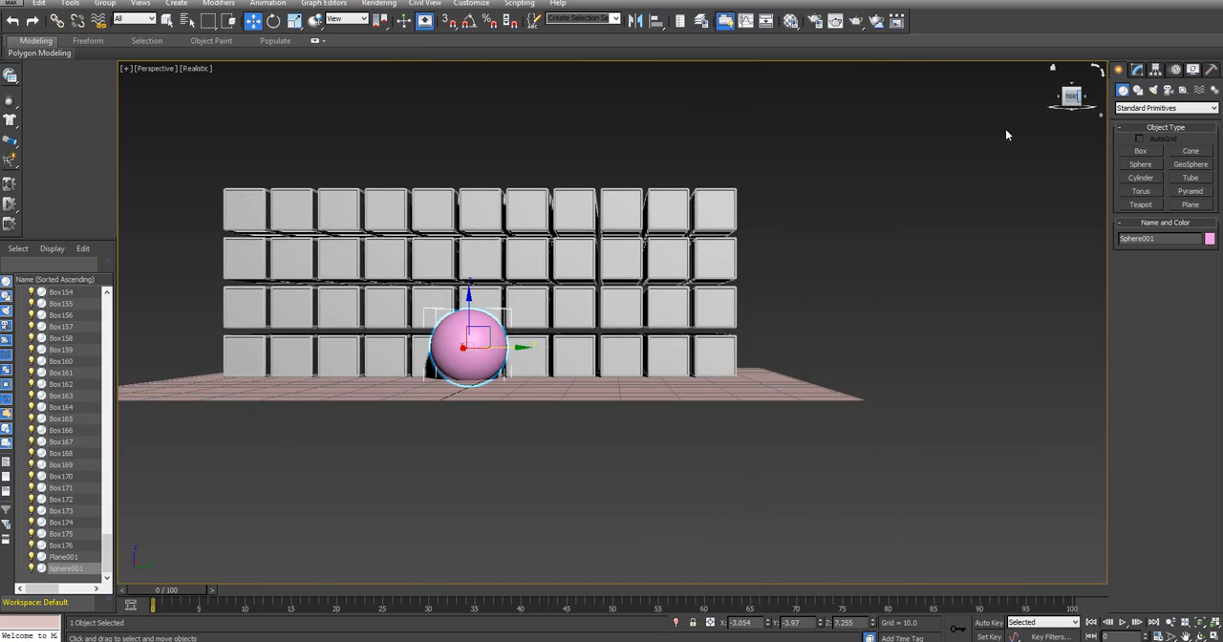
{"action": "left_click_drag", "start_coordinate": [502, 334], "coordinate": [511, 275]}
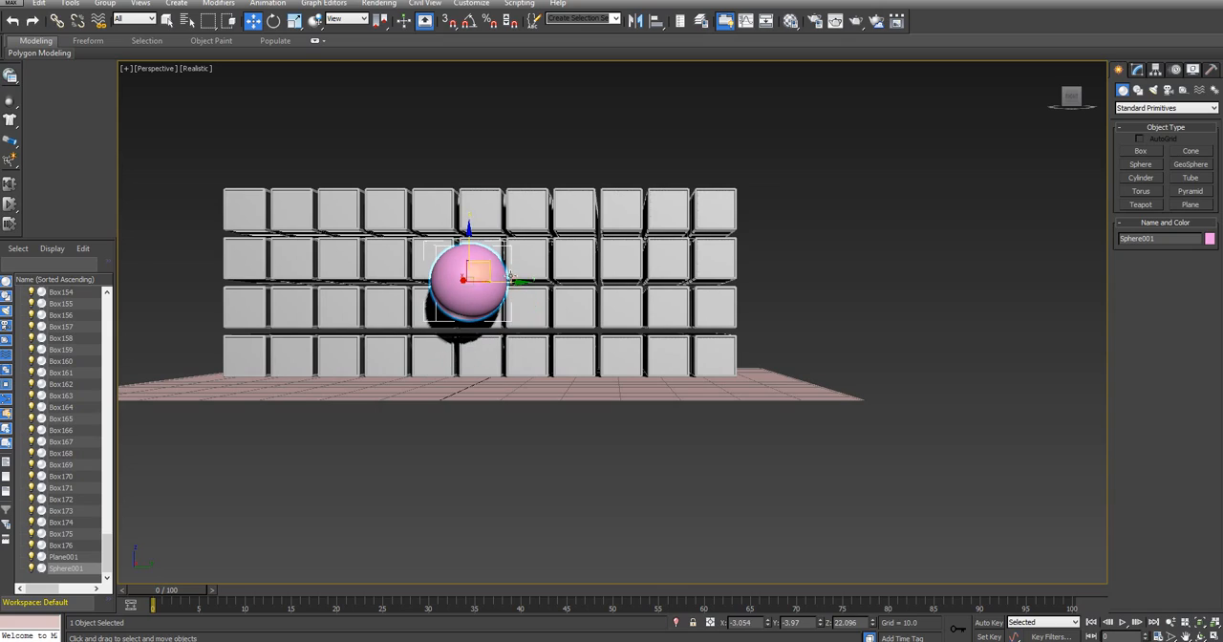
{"action": "left_click", "coordinate": [1060, 98]}
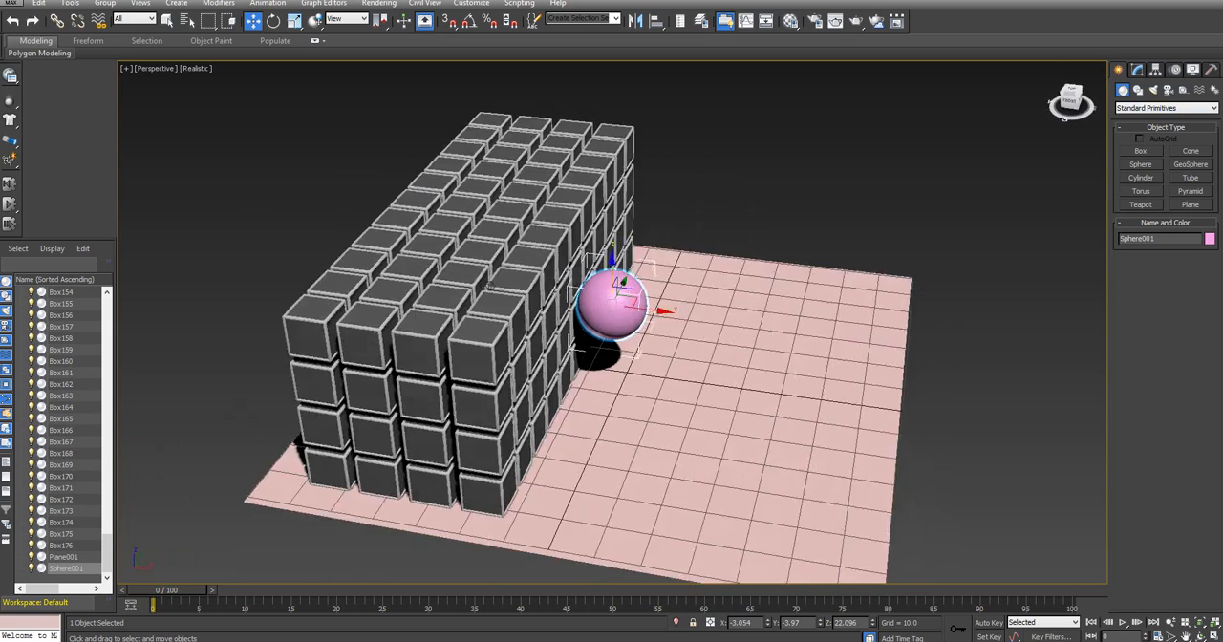
{"action": "left_click_drag", "start_coordinate": [677, 303], "coordinate": [904, 316]}
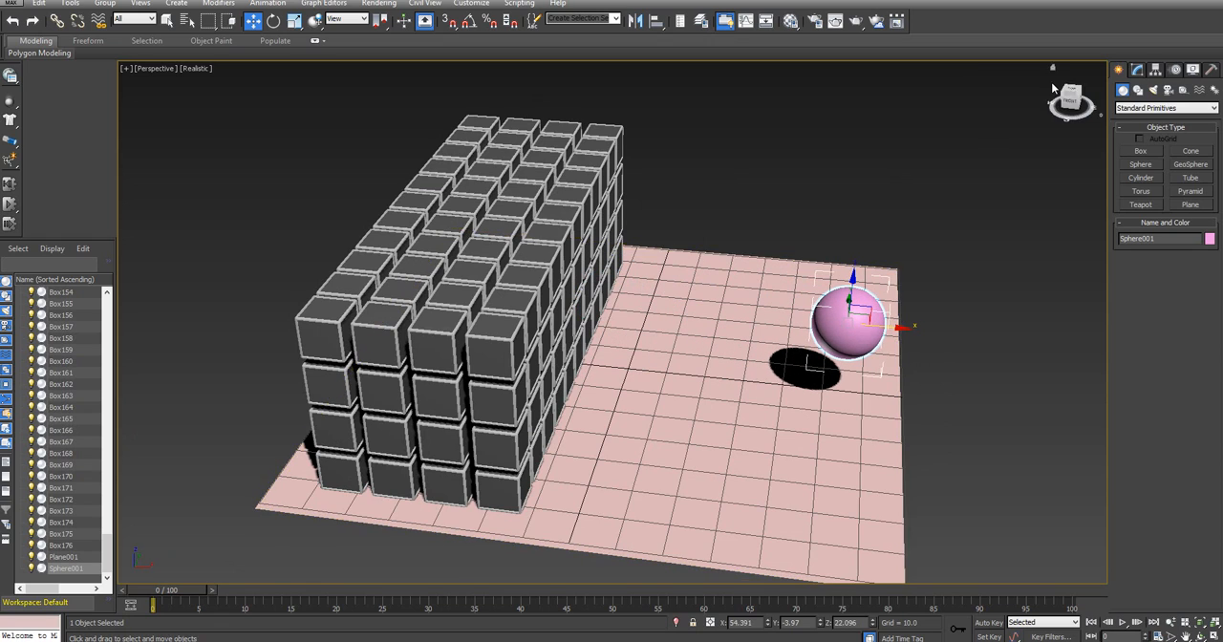
Enlarge the ground plane to a length of about 271 and a width of about 262 in its base parameters
{"action": "mouse_move", "coordinate": [1072, 103]}
{"action": "left_mouse_down"}
{"action": "mouse_move", "coordinate": [1071, 85]}
{"action": "mouse_move", "coordinate": [1057, 104]}
{"action": "mouse_move", "coordinate": [1046, 94]}
{"action": "mouse_move", "coordinate": [1062, 96]}
{"action": "left_mouse_up"}
{"action": "left_click", "coordinate": [674, 438]}
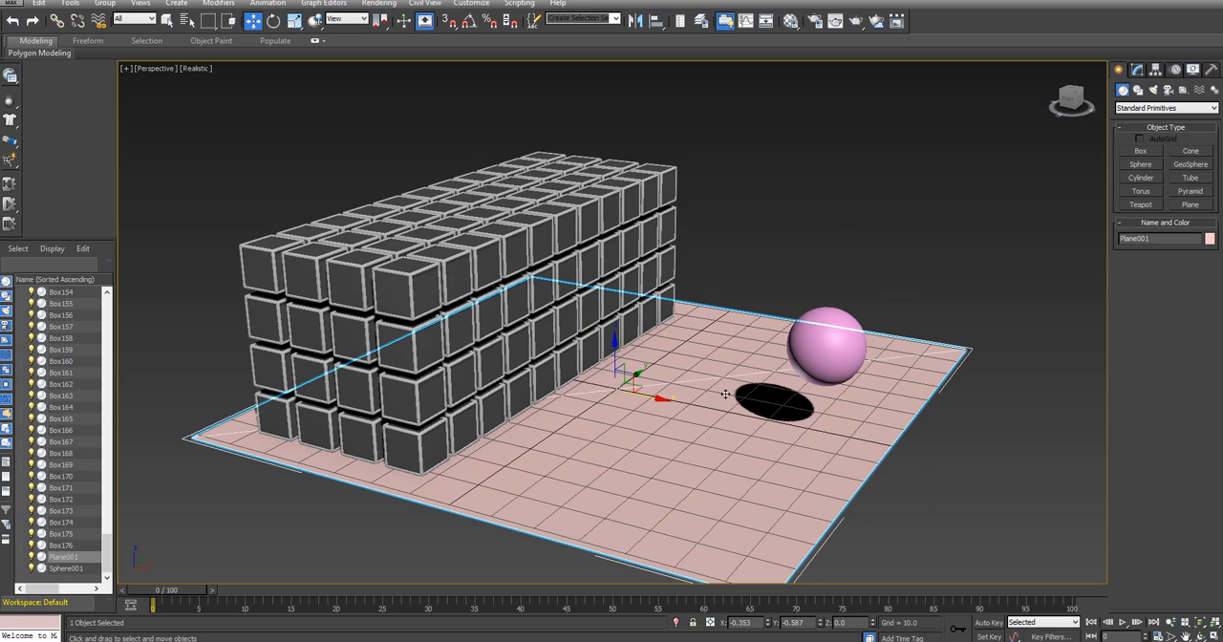
{"action": "left_click", "coordinate": [1136, 70]}
{"action": "left_click", "coordinate": [1149, 135]}
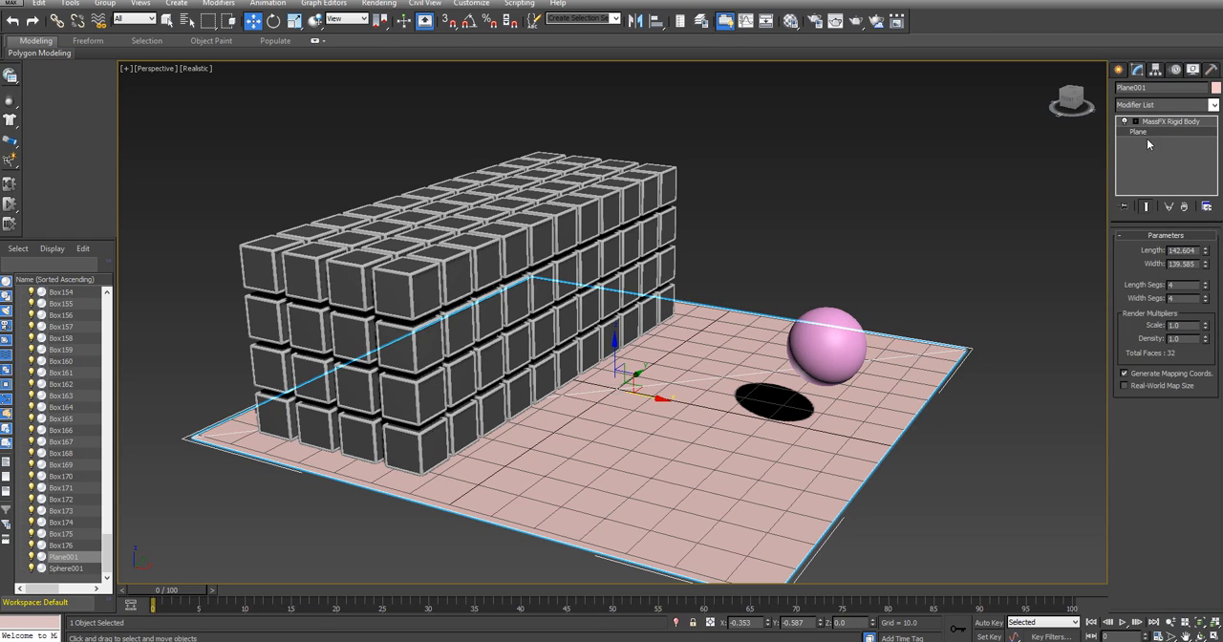
{"action": "left_click_drag", "start_coordinate": [1204, 252], "coordinate": [1193, 208]}
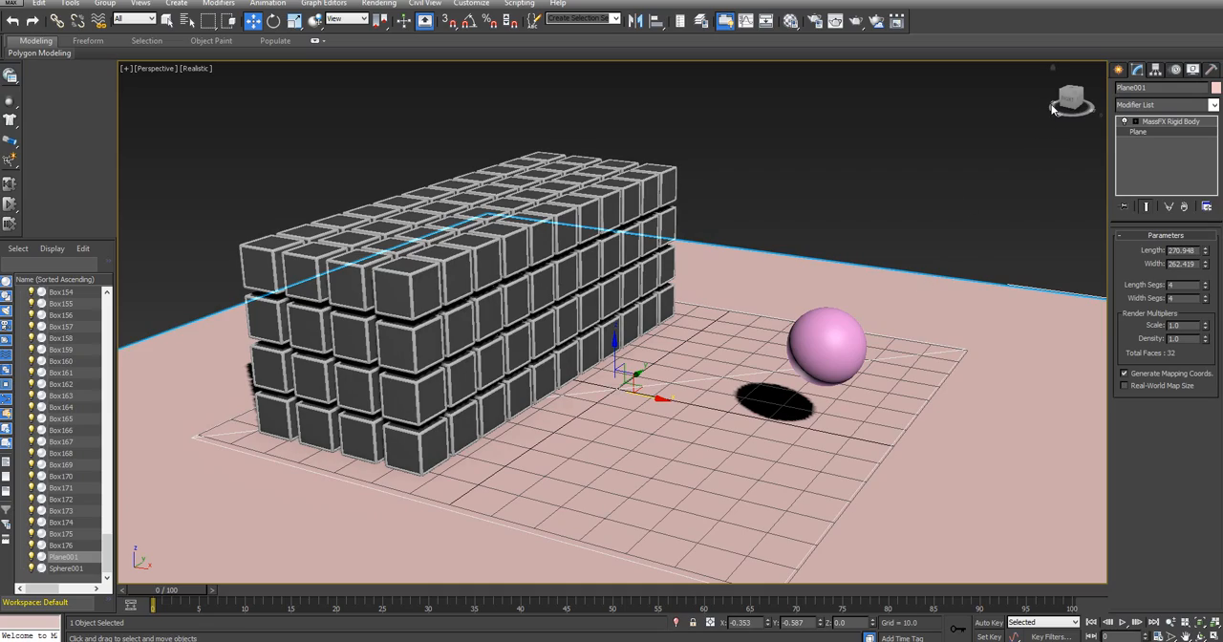
{"action": "left_click_drag", "start_coordinate": [1070, 99], "coordinate": [1080, 114]}
{"action": "middle_click_drag", "start_coordinate": [755, 477], "coordinate": [753, 397], "text": "alt"}
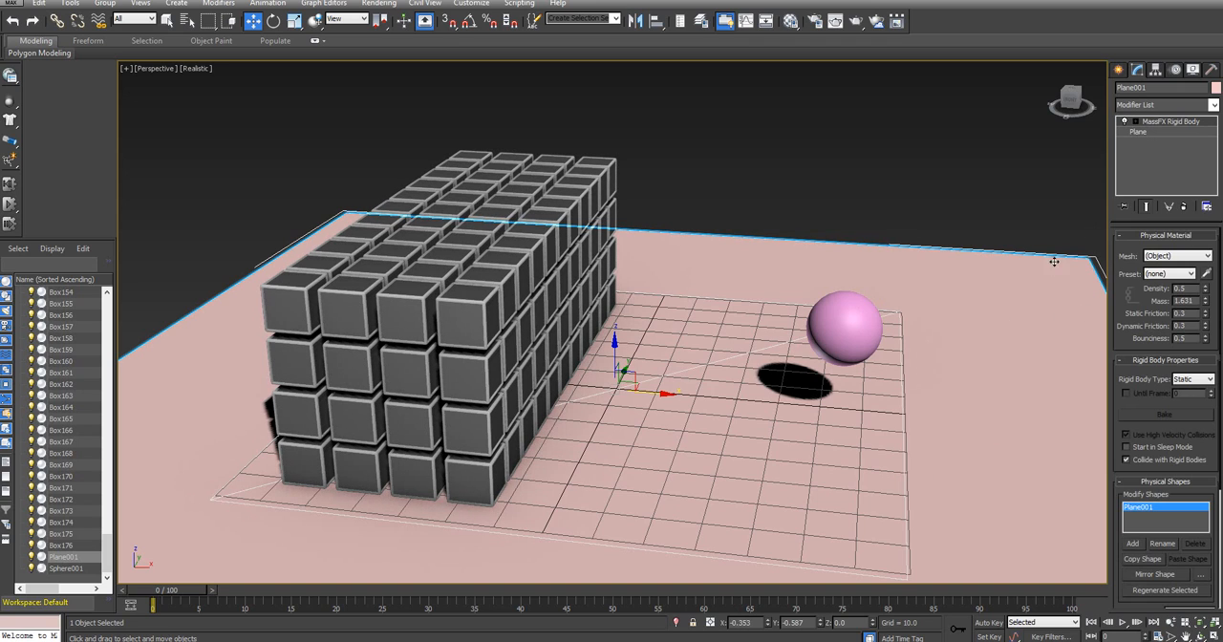
Review the ground collision and gravity scene settings in MassFX Tools and close the window
{"action": "left_click", "coordinate": [11, 76]}
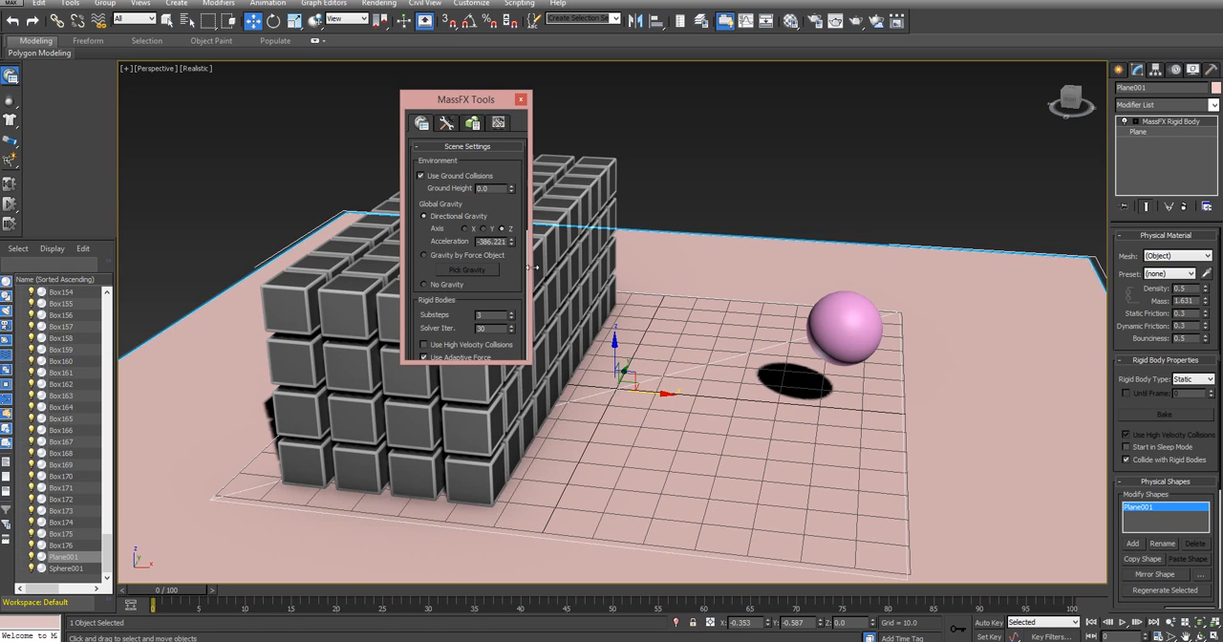
{"action": "left_click_drag", "start_coordinate": [524, 360], "coordinate": [525, 581]}
{"action": "left_click_drag", "start_coordinate": [487, 104], "coordinate": [223, 84]}
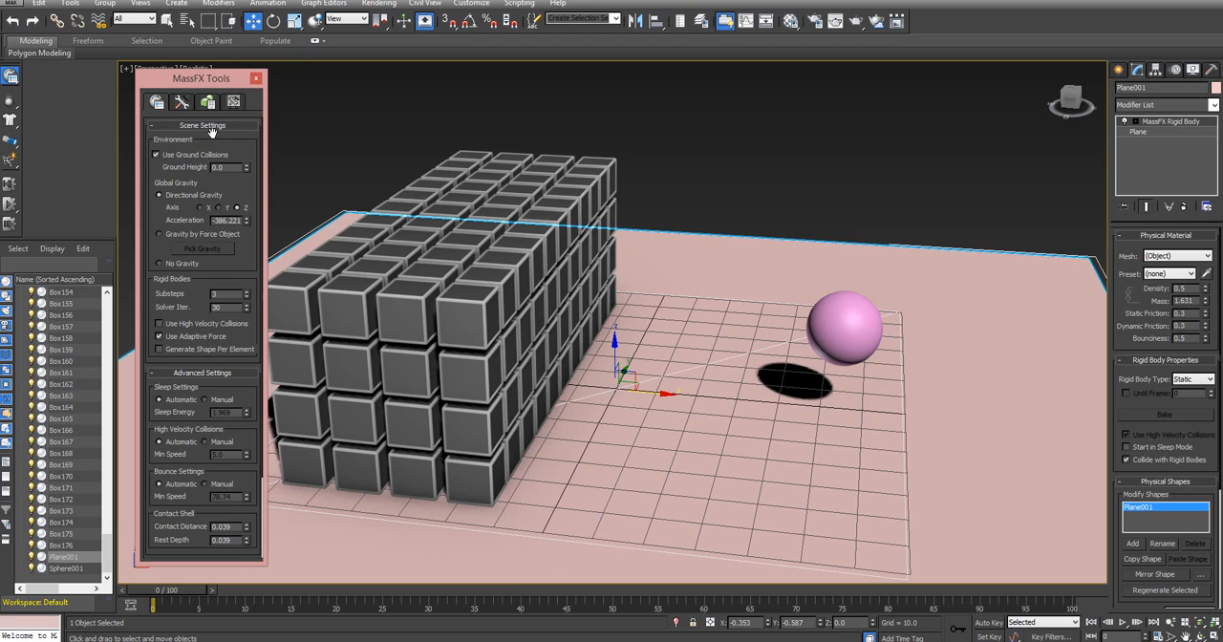
{"action": "left_click_drag", "start_coordinate": [252, 194], "coordinate": [244, 234]}
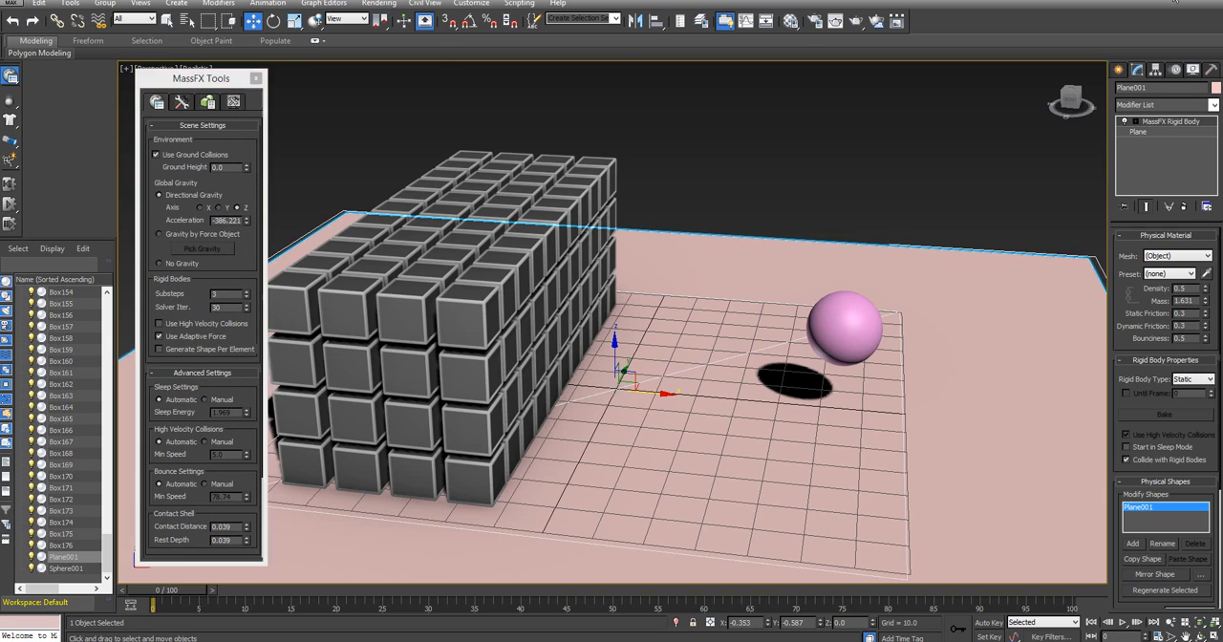
{"action": "left_click", "coordinate": [255, 78]}
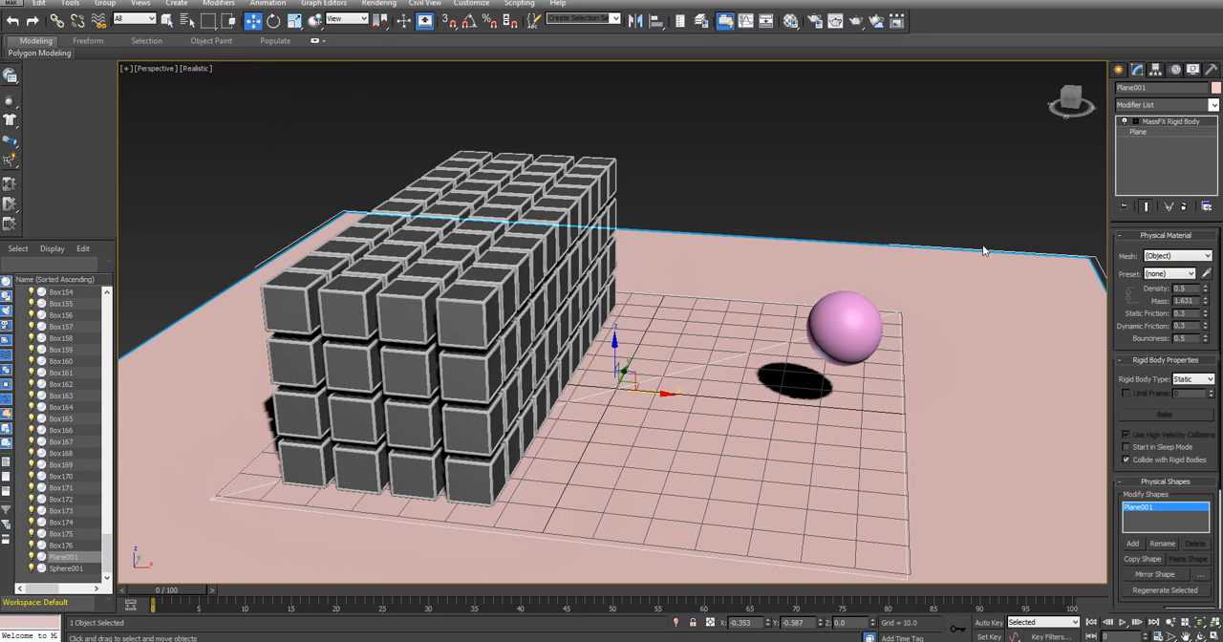
Regenerate the ground plane's physical shape in its MassFX Rigid Body modifier to match the enlarged plane
{"action": "left_click", "coordinate": [1169, 595]}
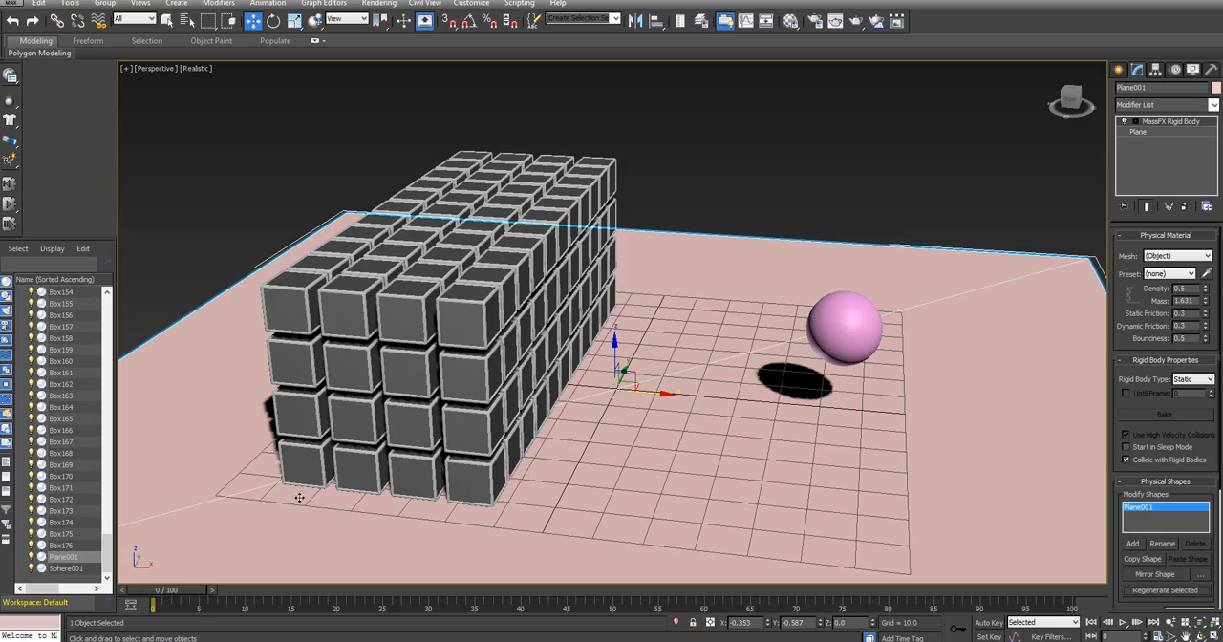
{"action": "left_click_drag", "start_coordinate": [1070, 98], "coordinate": [936, 197]}
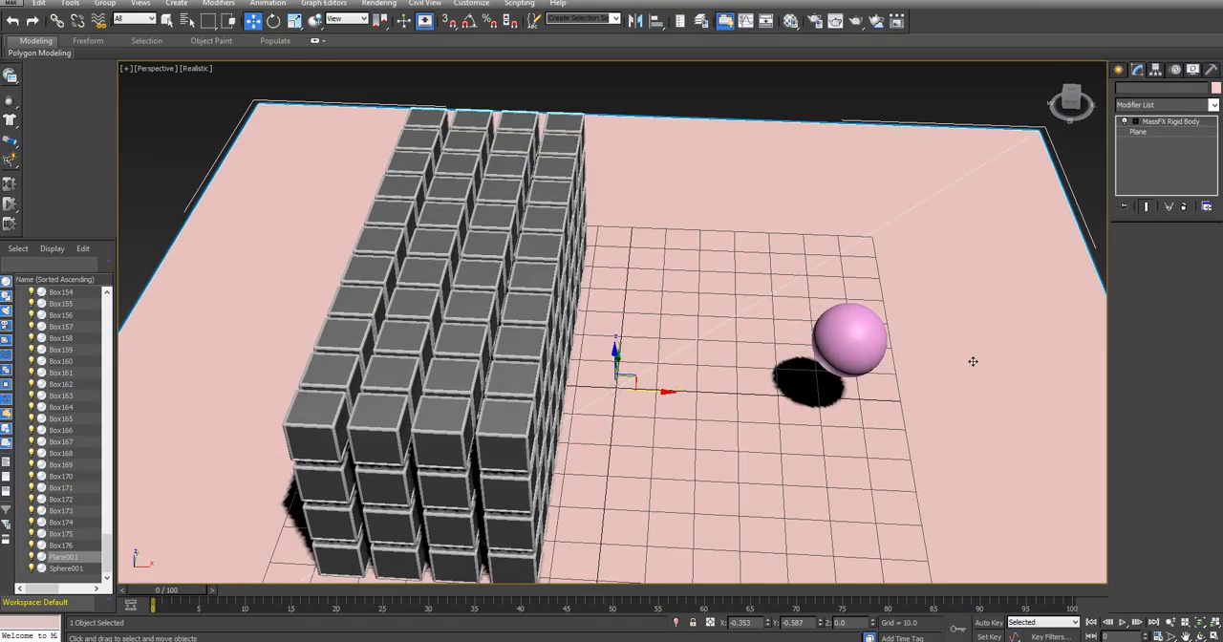
{"action": "middle_click_drag", "start_coordinate": [974, 357], "coordinate": [919, 222]}
{"action": "scroll", "coordinate": [919, 221], "scroll_direction": "down", "scroll_amount": 5}
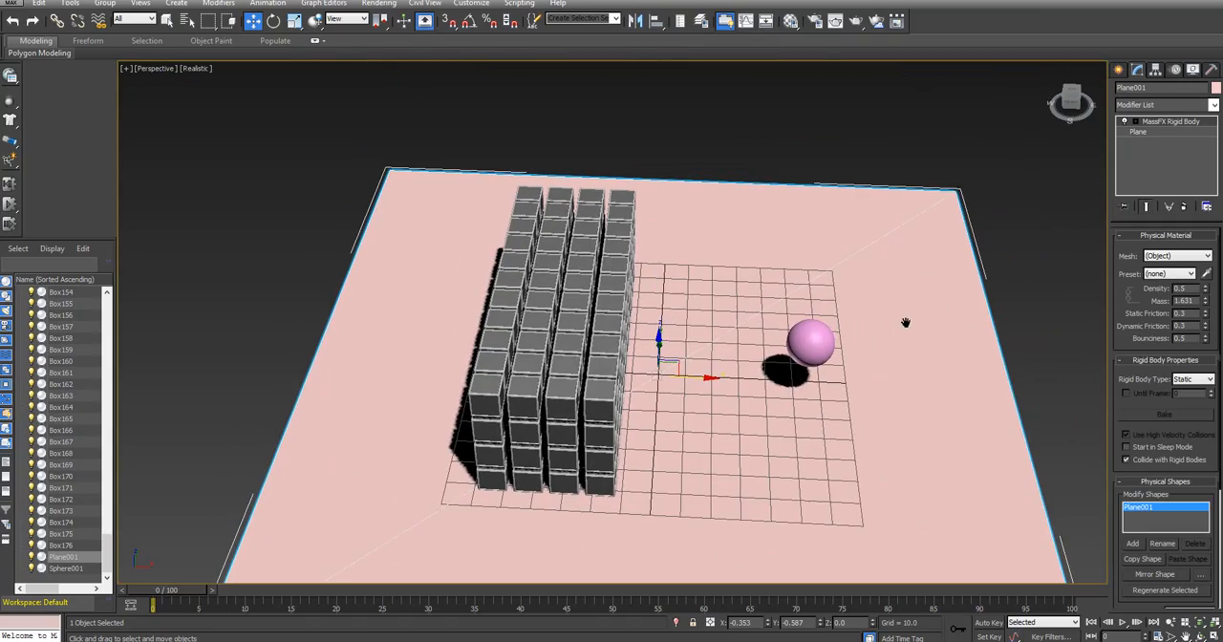
Select the sphere and reduce its segments to 14
{"action": "mouse_move", "coordinate": [1068, 105]}
{"action": "left_mouse_down"}
{"action": "mouse_move", "coordinate": [1058, 122]}
{"action": "mouse_move", "coordinate": [1068, 103]}
{"action": "left_mouse_up"}
{"action": "left_click", "coordinate": [821, 353]}
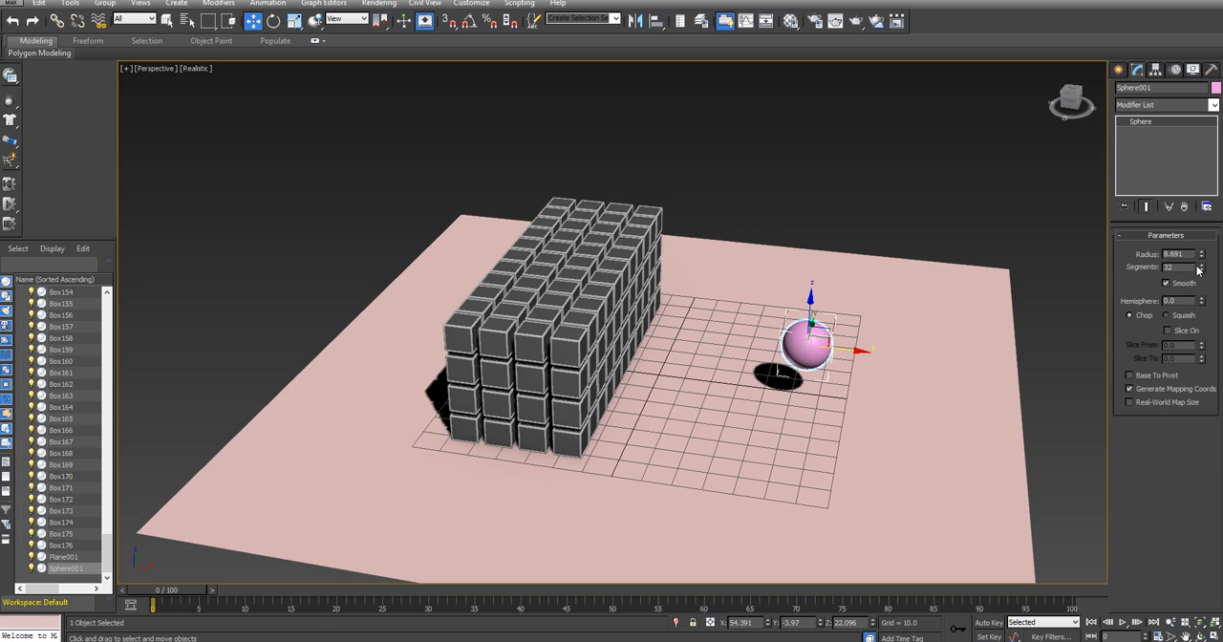
{"action": "left_click_drag", "start_coordinate": [1204, 272], "coordinate": [1205, 278]}
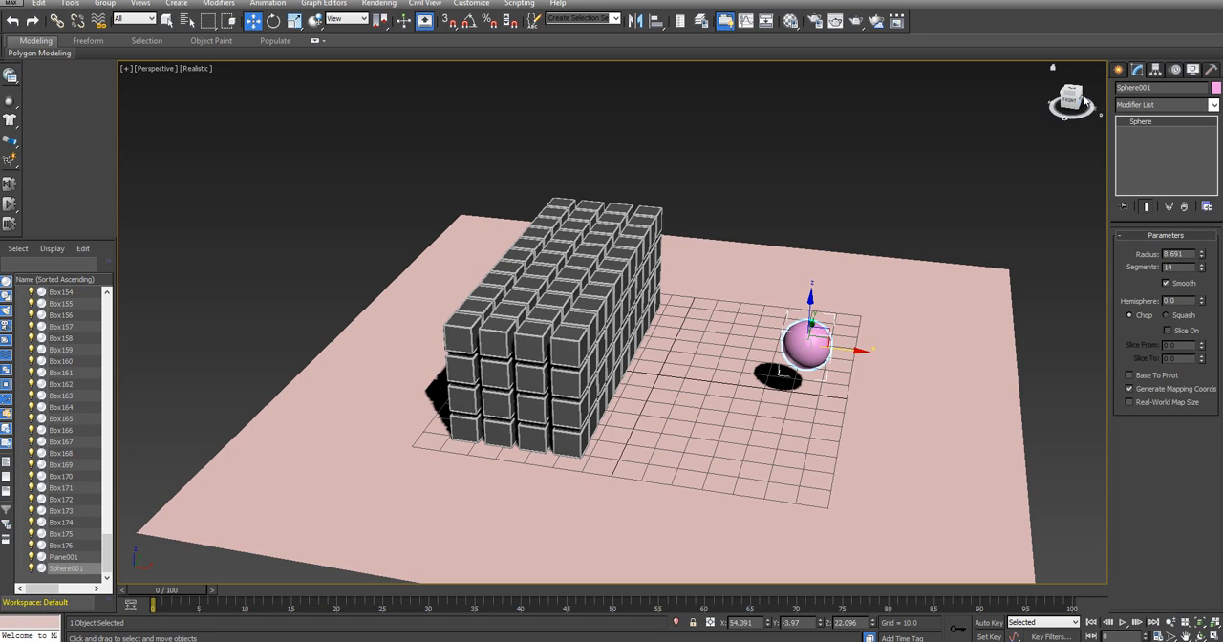
{"action": "left_click_drag", "start_coordinate": [1077, 101], "coordinate": [1032, 123]}
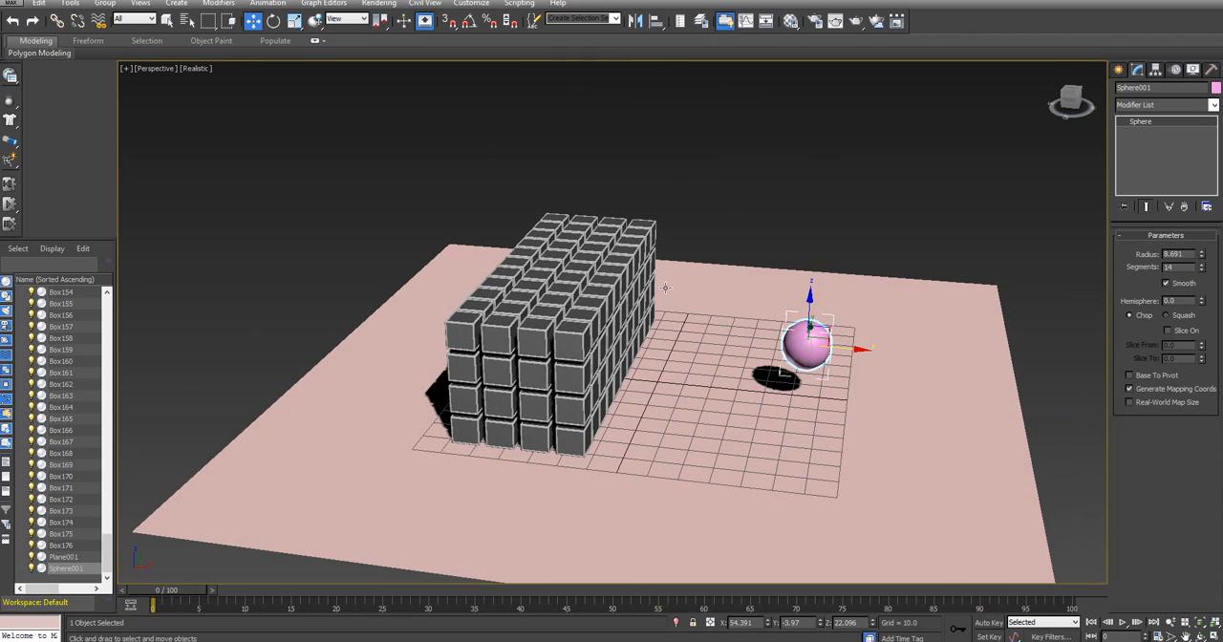
Make the sphere a kinematic MassFX rigid body, then test the simulation and reset it to frame 0
{"action": "left_click_drag", "start_coordinate": [11, 101], "coordinate": [110, 124]}
{"action": "left_click_drag", "start_coordinate": [1082, 106], "coordinate": [1018, 191]}
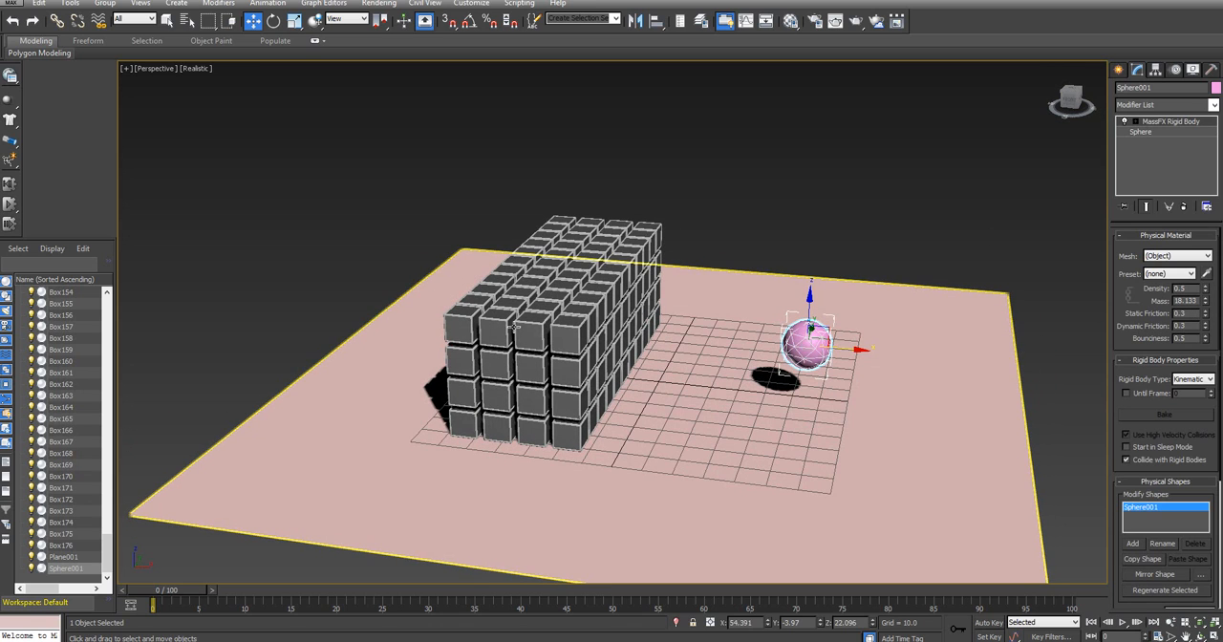
{"action": "left_click", "coordinate": [10, 205]}
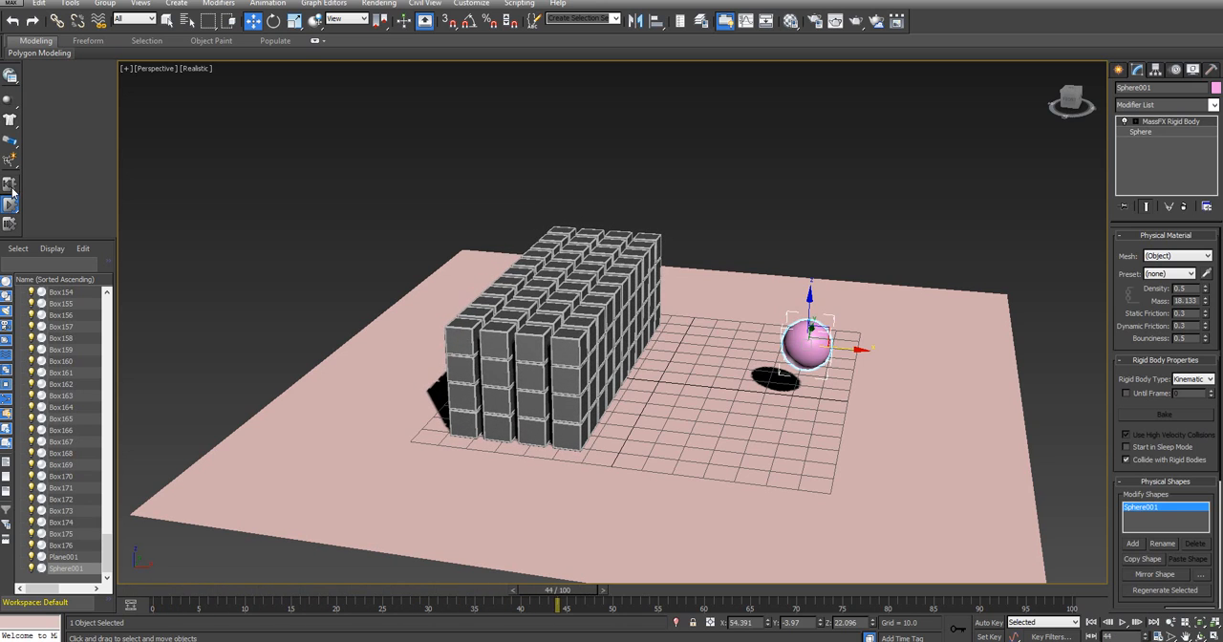
{"action": "left_click", "coordinate": [10, 186]}
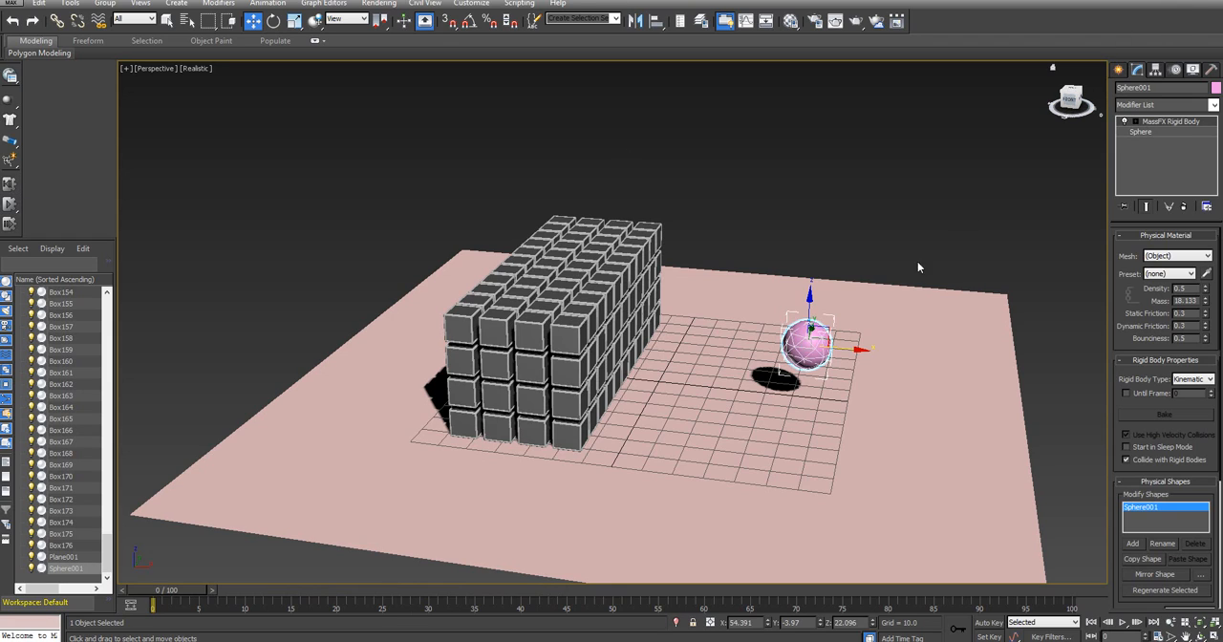
With Auto Key on, animate the sphere at frame 5 by moving it through the cubes to about X -102, then return to frame 0
{"action": "middle_click_drag", "start_coordinate": [913, 381], "coordinate": [807, 342], "text": "alt"}
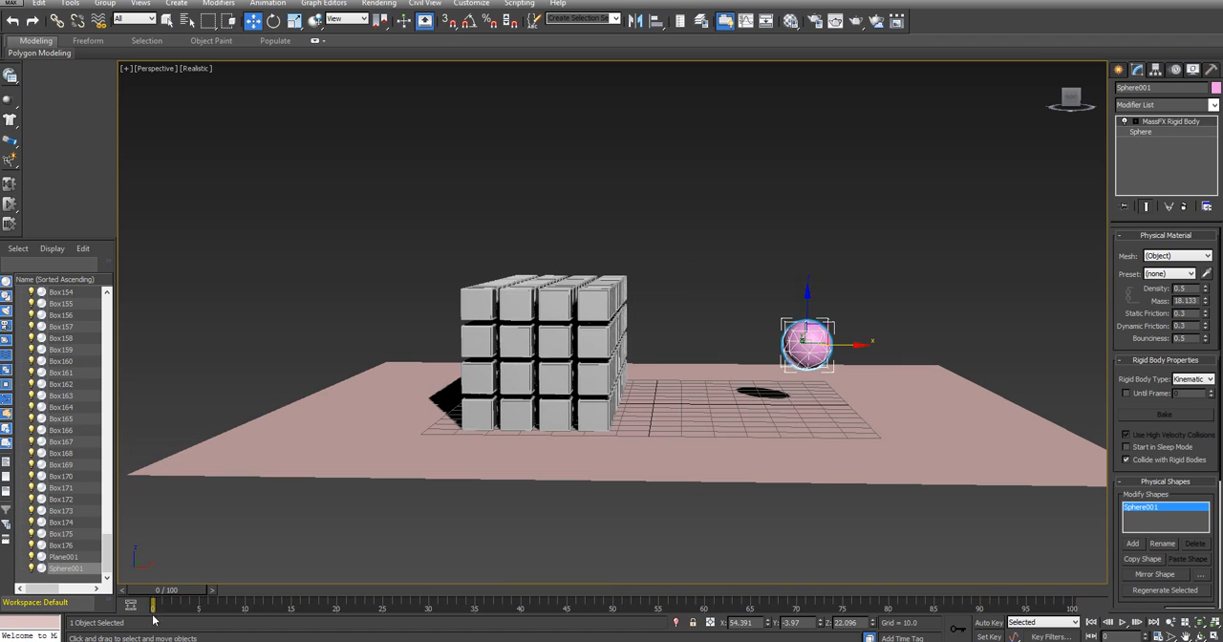
{"action": "left_click", "coordinate": [988, 622]}
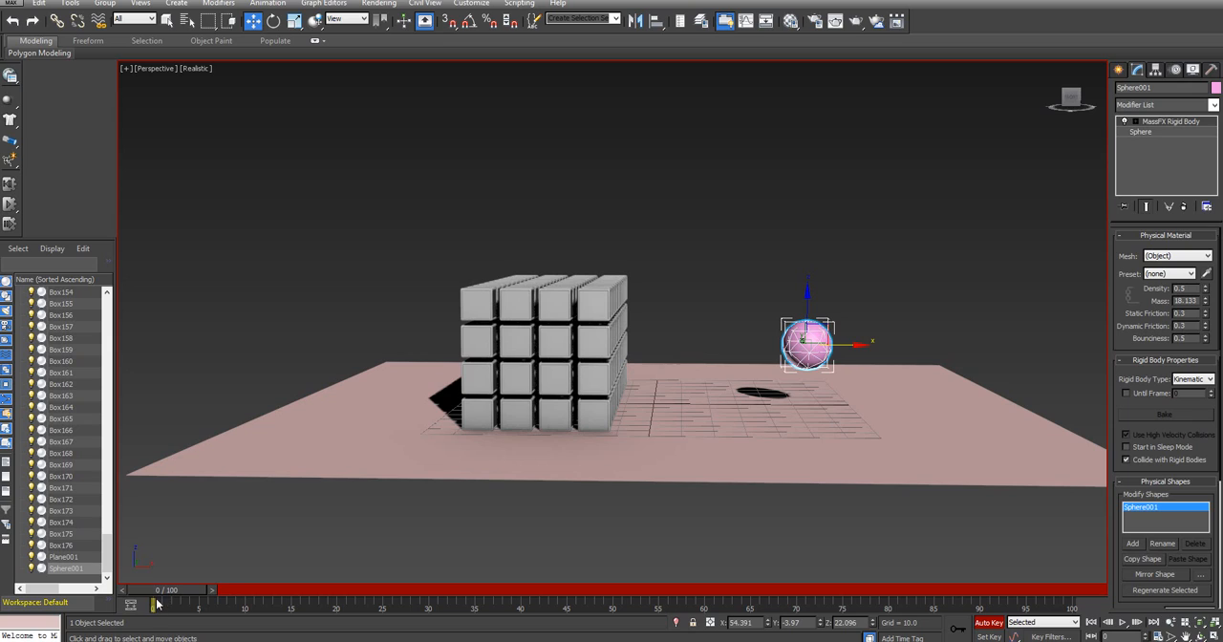
{"action": "left_click_drag", "start_coordinate": [167, 593], "coordinate": [209, 593]}
{"action": "left_click_drag", "start_coordinate": [843, 339], "coordinate": [421, 379]}
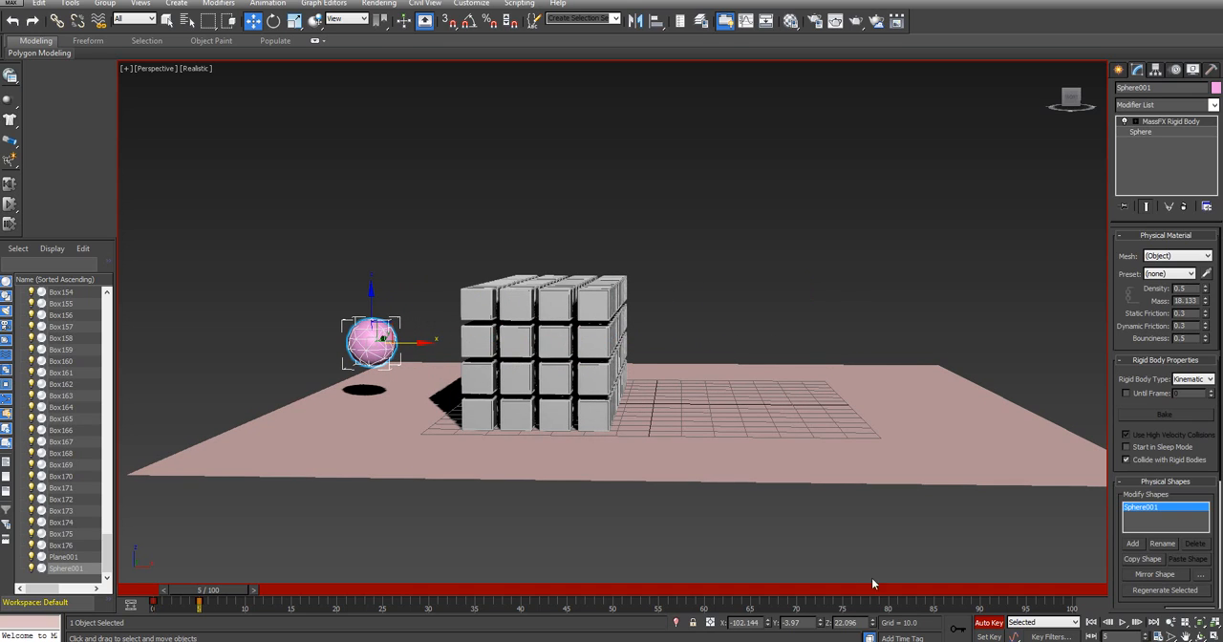
{"action": "left_click", "coordinate": [988, 624]}
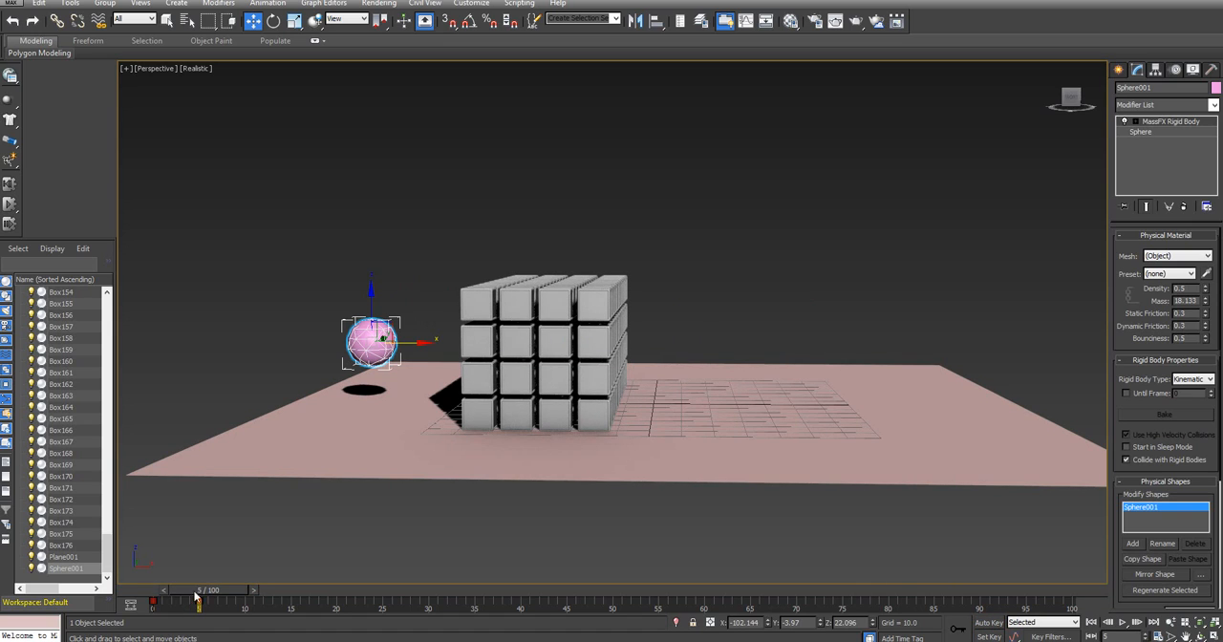
{"action": "left_click_drag", "start_coordinate": [199, 589], "coordinate": [141, 581]}
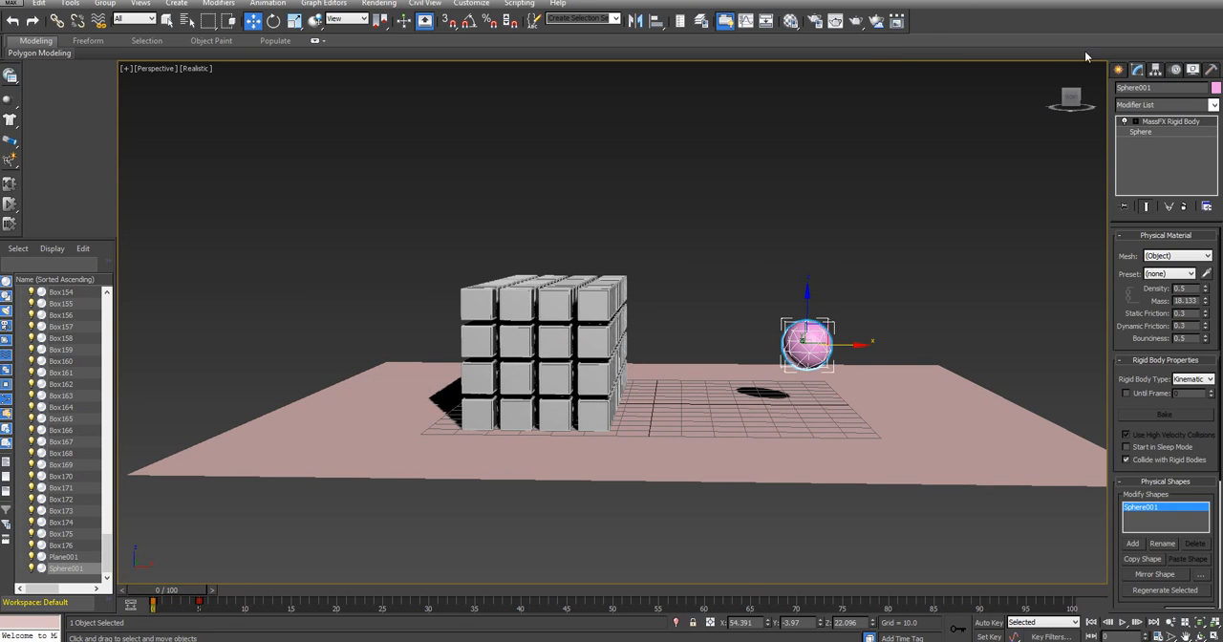
Run the MassFX simulation to check the animated sphere's impact on the cubes, then reset it to frame 0
{"action": "left_click_drag", "start_coordinate": [1073, 92], "coordinate": [646, 240]}
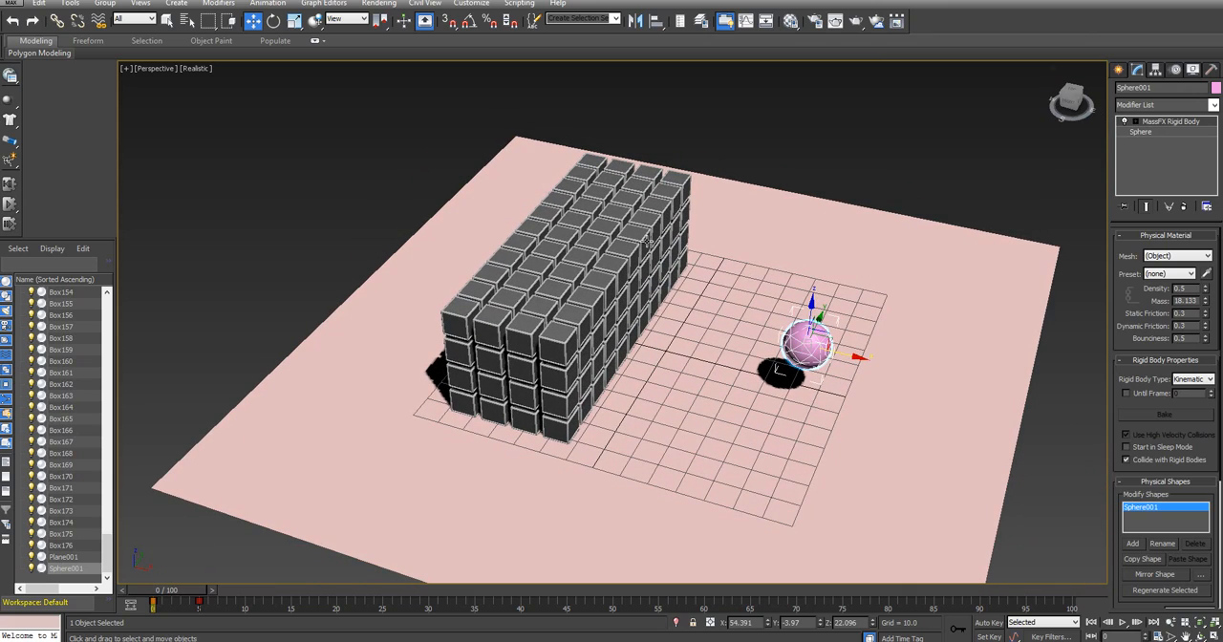
{"action": "left_click", "coordinate": [10, 205]}
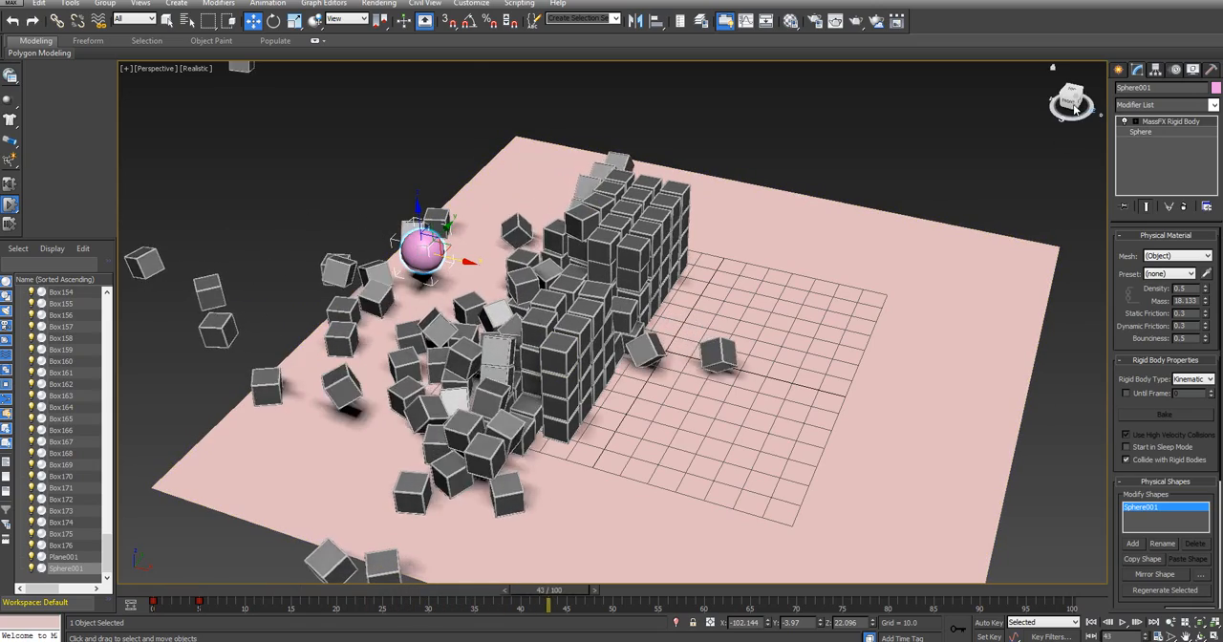
{"action": "left_click_drag", "start_coordinate": [1074, 107], "coordinate": [1074, 84]}
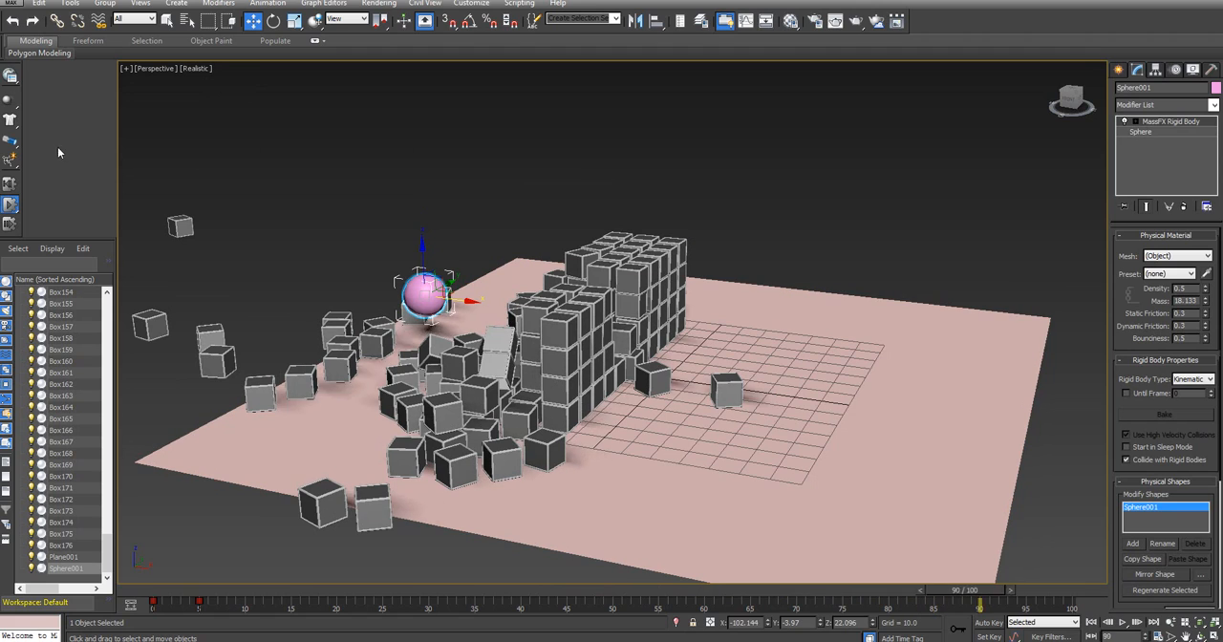
{"action": "left_click", "coordinate": [9, 184]}
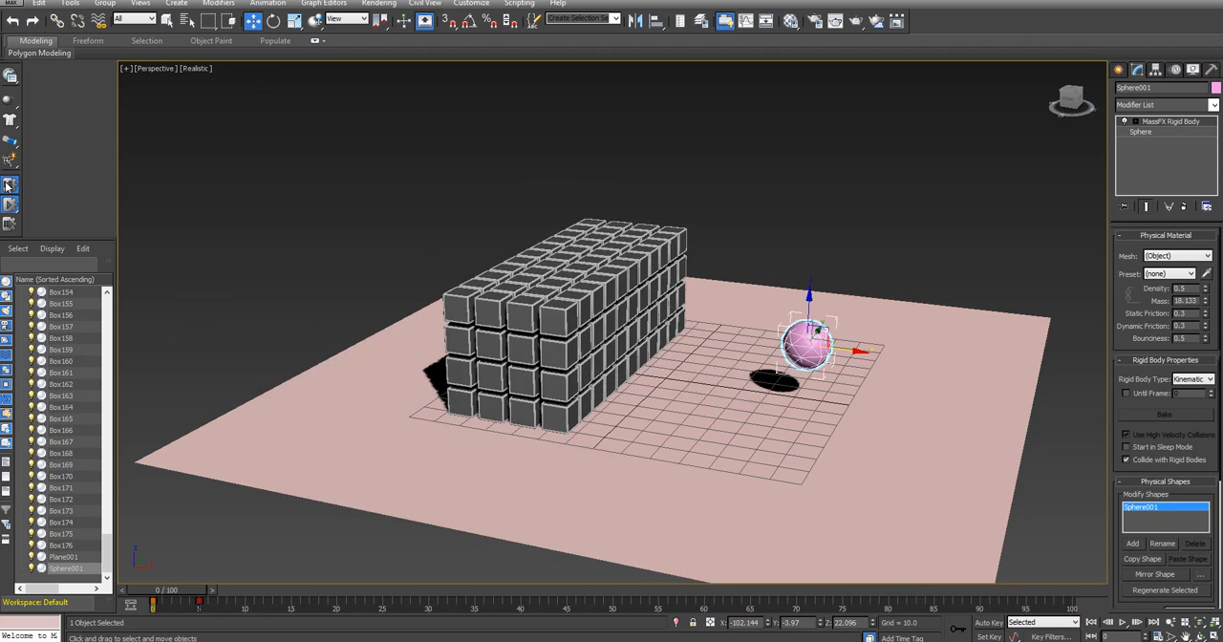
Select the ground plane, turn off Use Ground Collisions in the MassFX scene settings, check the plane's rigid body properties, and close MassFX Tools
{"action": "right_click", "coordinate": [912, 416]}
{"action": "left_click", "coordinate": [866, 442]}
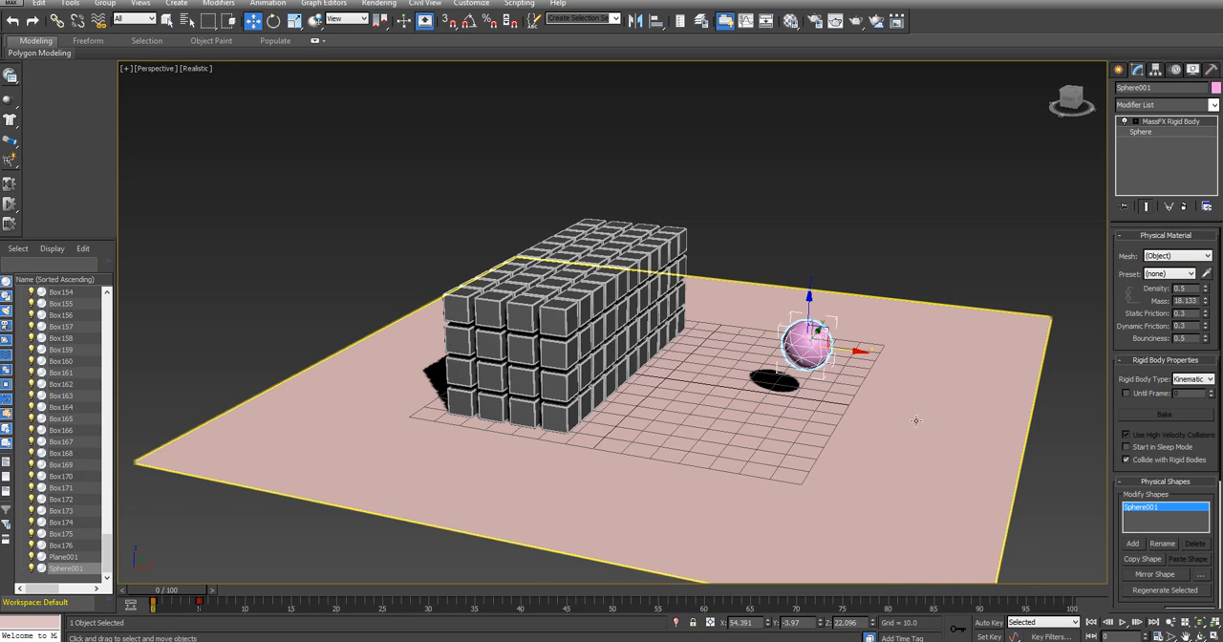
{"action": "left_click", "coordinate": [931, 406]}
{"action": "left_click", "coordinate": [931, 406]}
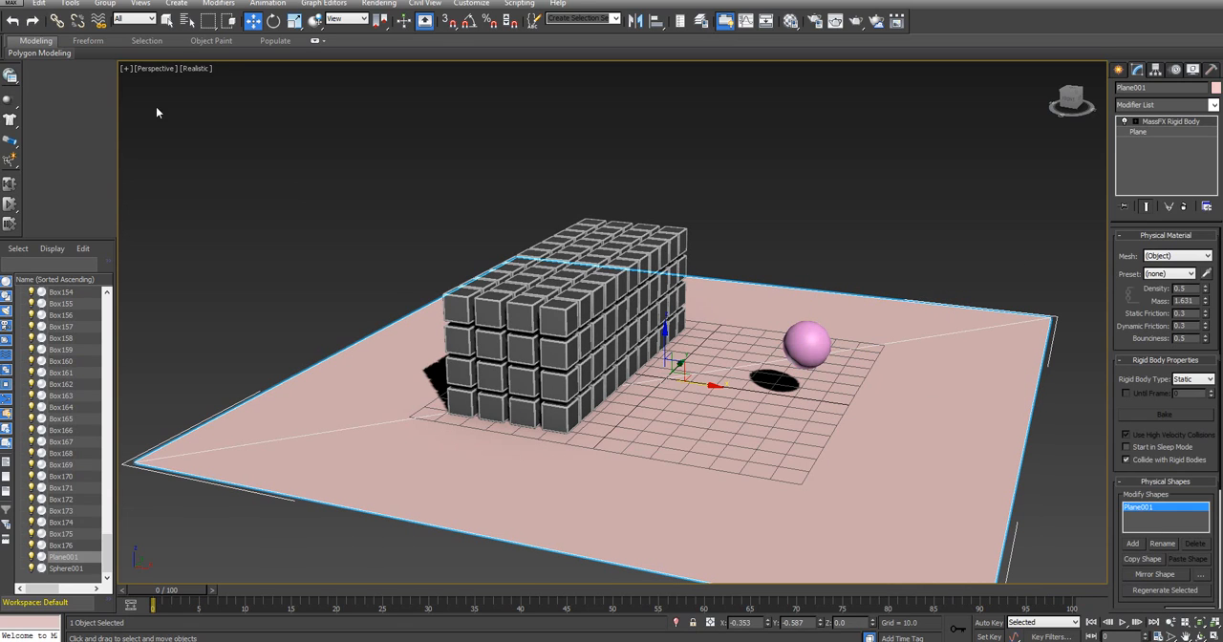
{"action": "left_click", "coordinate": [10, 79]}
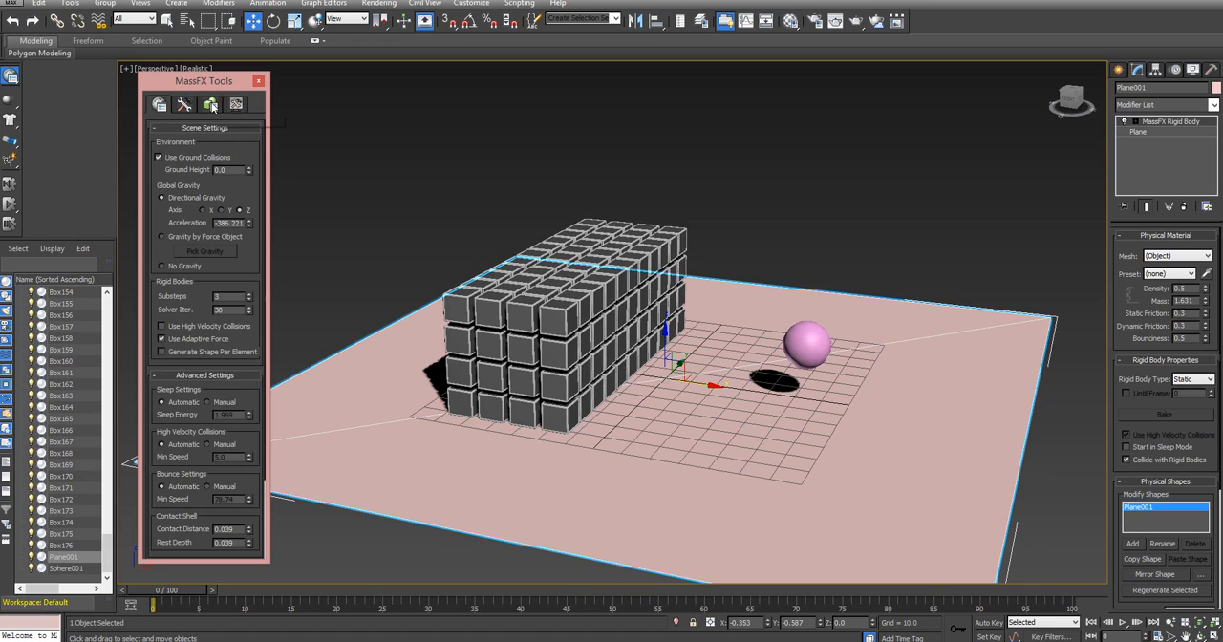
{"action": "left_click", "coordinate": [211, 105]}
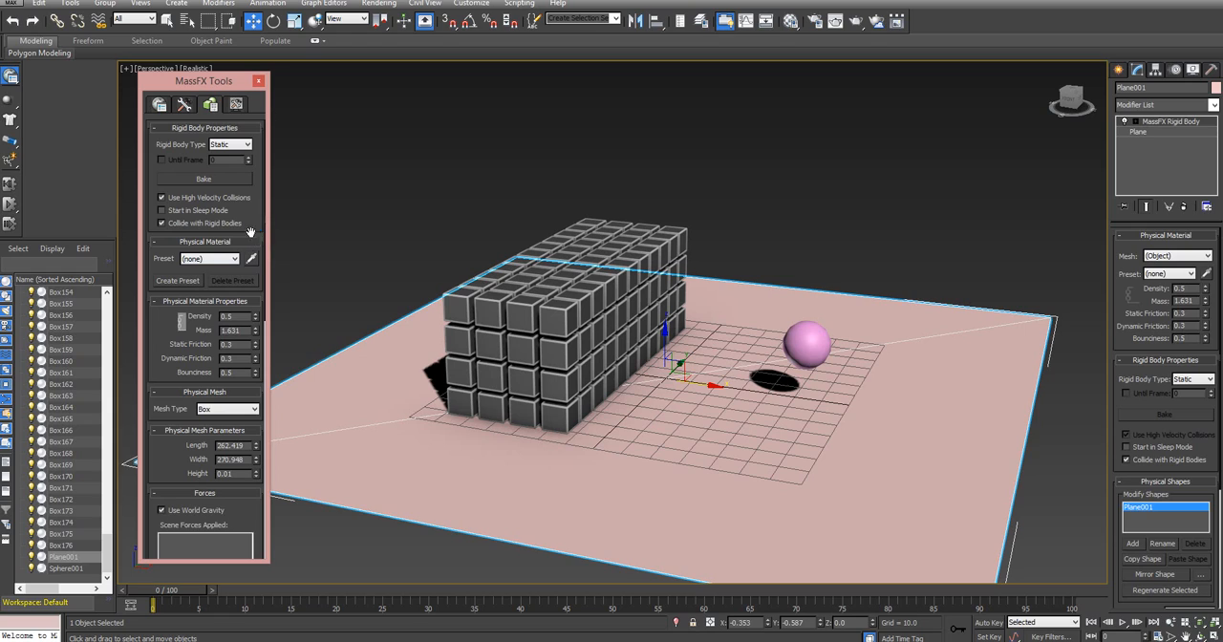
{"action": "left_click", "coordinate": [159, 105]}
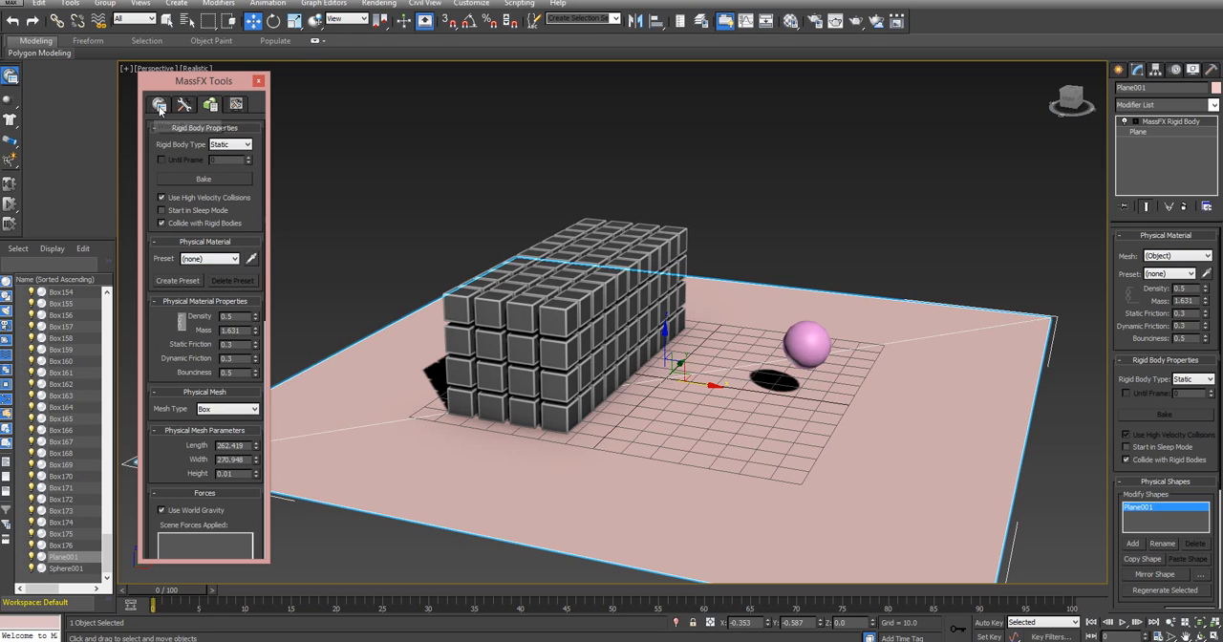
{"action": "left_click", "coordinate": [159, 157]}
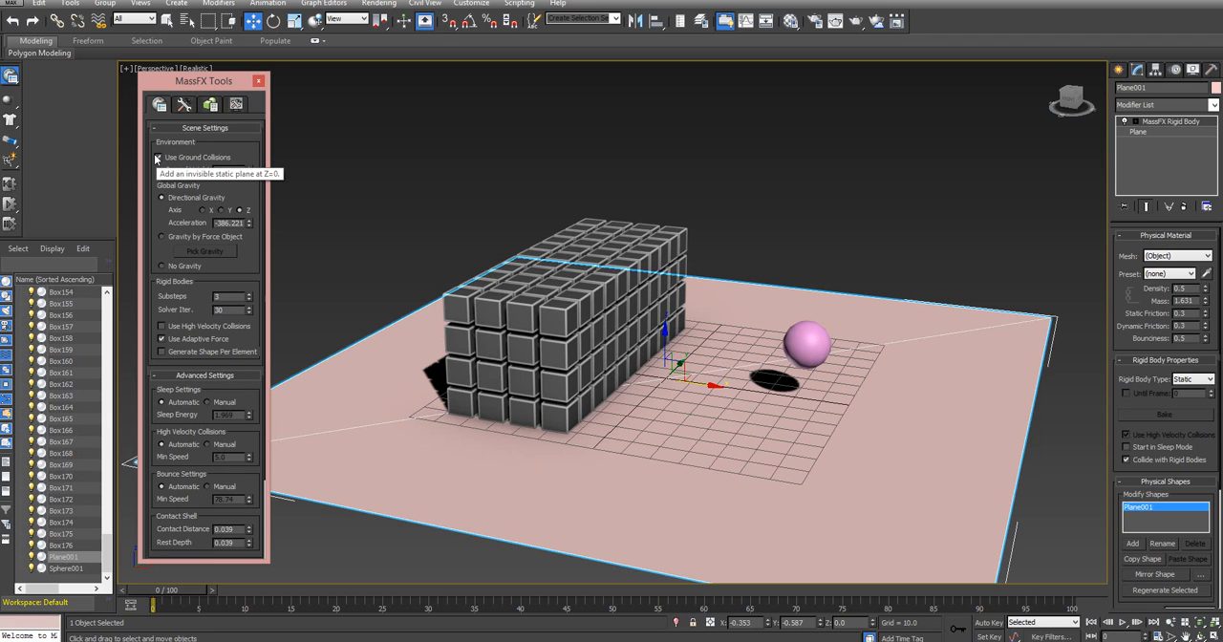
{"action": "left_click", "coordinate": [212, 105]}
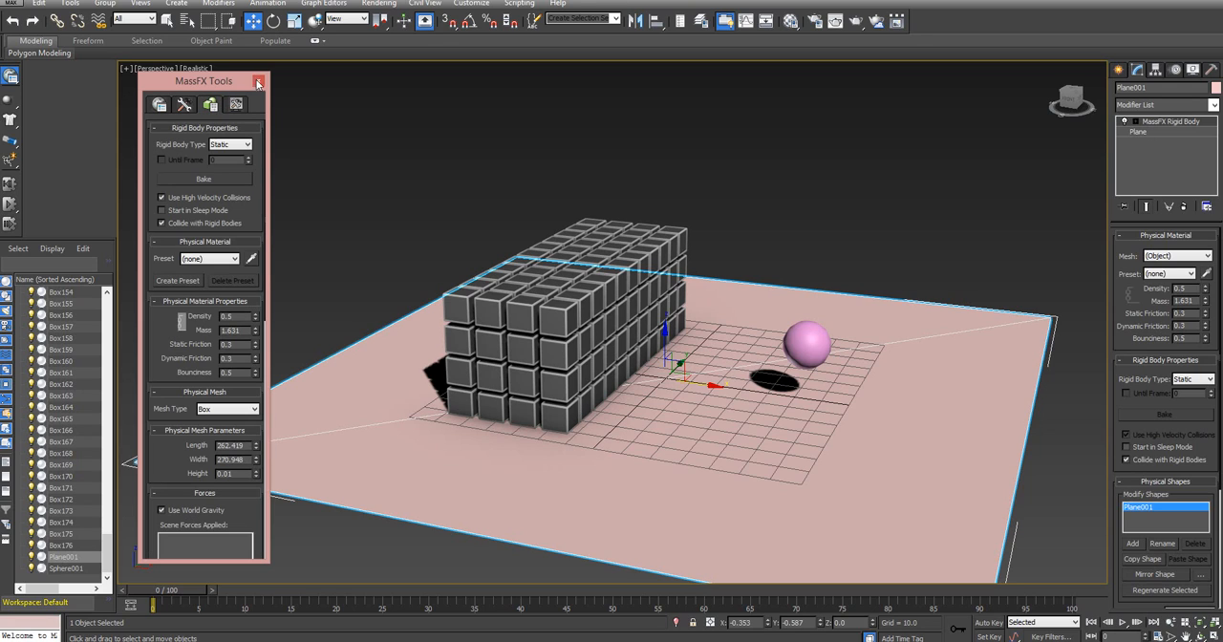
{"action": "left_click", "coordinate": [258, 81]}
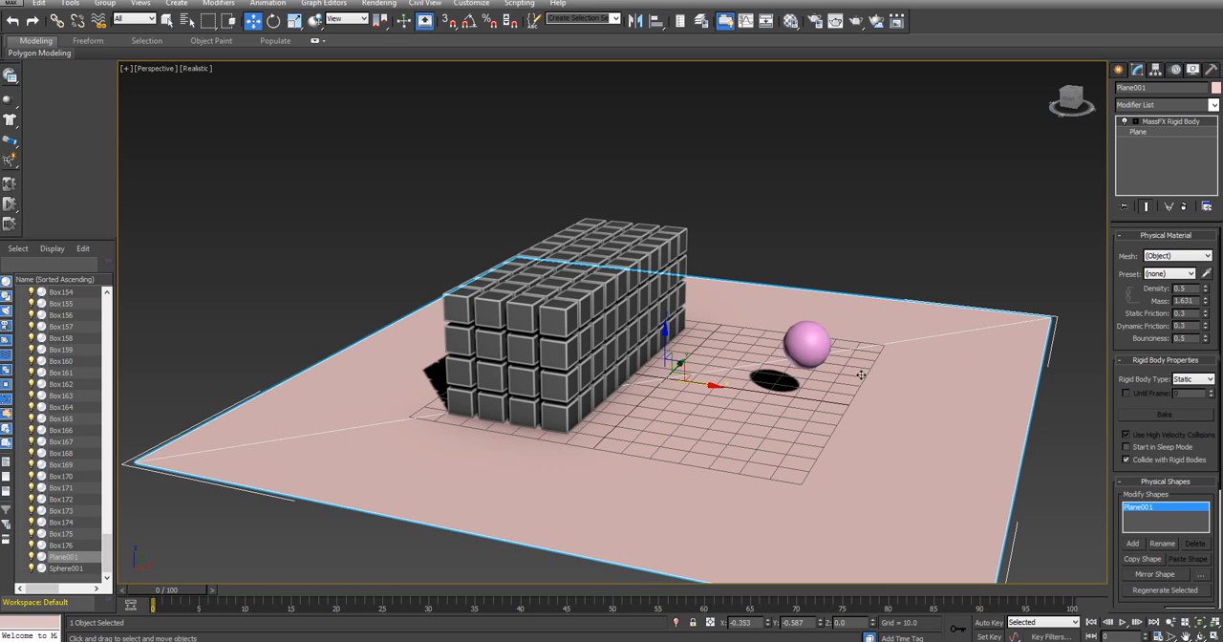
Test the MassFX simulation with ground collisions disabled, viewing the cubes over the plane, and reset it to frame 0
{"action": "left_click", "coordinate": [9, 204]}
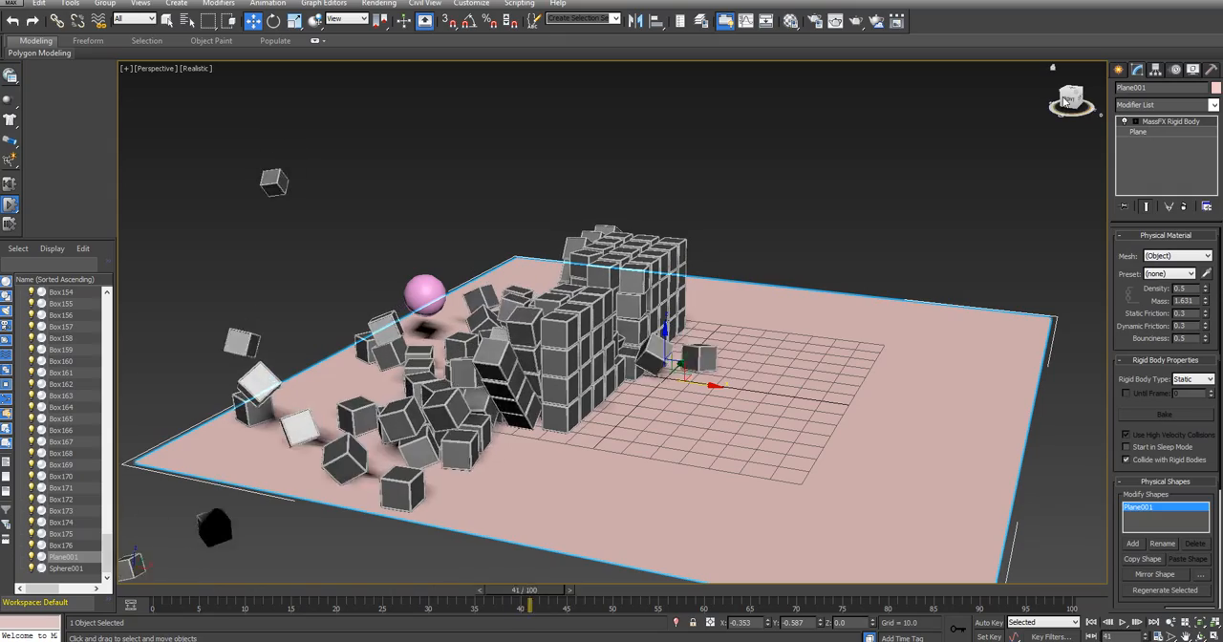
{"action": "mouse_move", "coordinate": [1067, 99]}
{"action": "left_mouse_down"}
{"action": "mouse_move", "coordinate": [1034, 100]}
{"action": "mouse_move", "coordinate": [1019, 81]}
{"action": "mouse_move", "coordinate": [1057, 107]}
{"action": "left_mouse_up"}
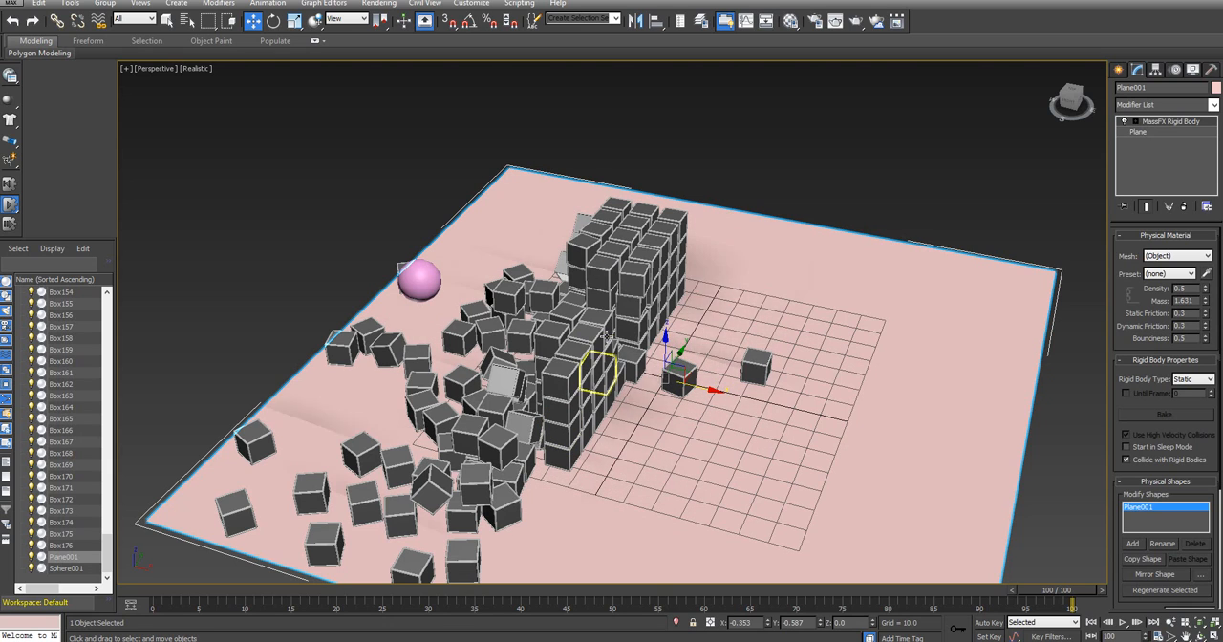
{"action": "left_click", "coordinate": [9, 184]}
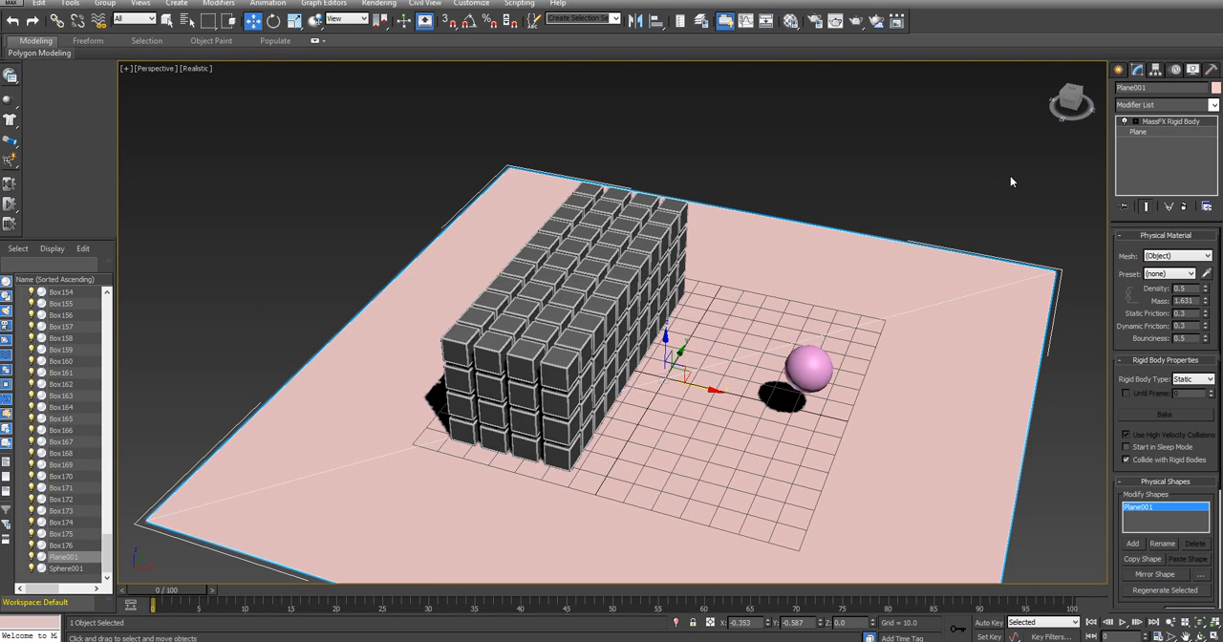
{"action": "mouse_move", "coordinate": [1070, 103]}
{"action": "left_mouse_down"}
{"action": "mouse_move", "coordinate": [1098, 72]}
{"action": "mouse_move", "coordinate": [1081, 98]}
{"action": "left_mouse_up"}
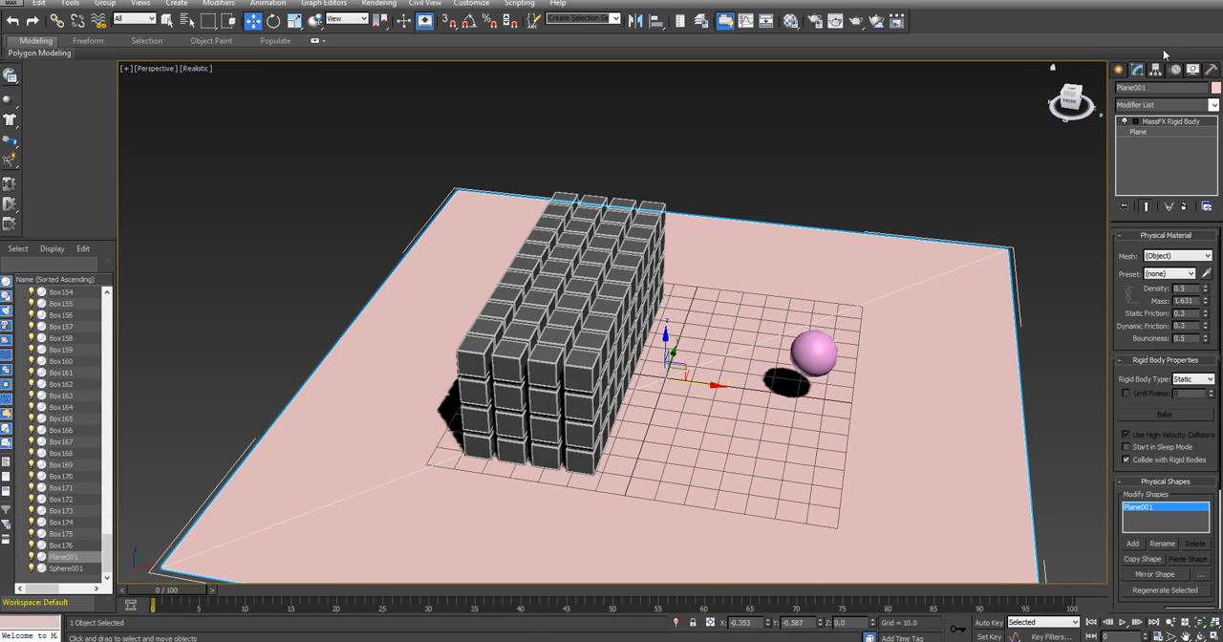
Create a PBomb space warp at the block of cubes with an icon size of about 52
{"action": "left_click", "coordinate": [1120, 71]}
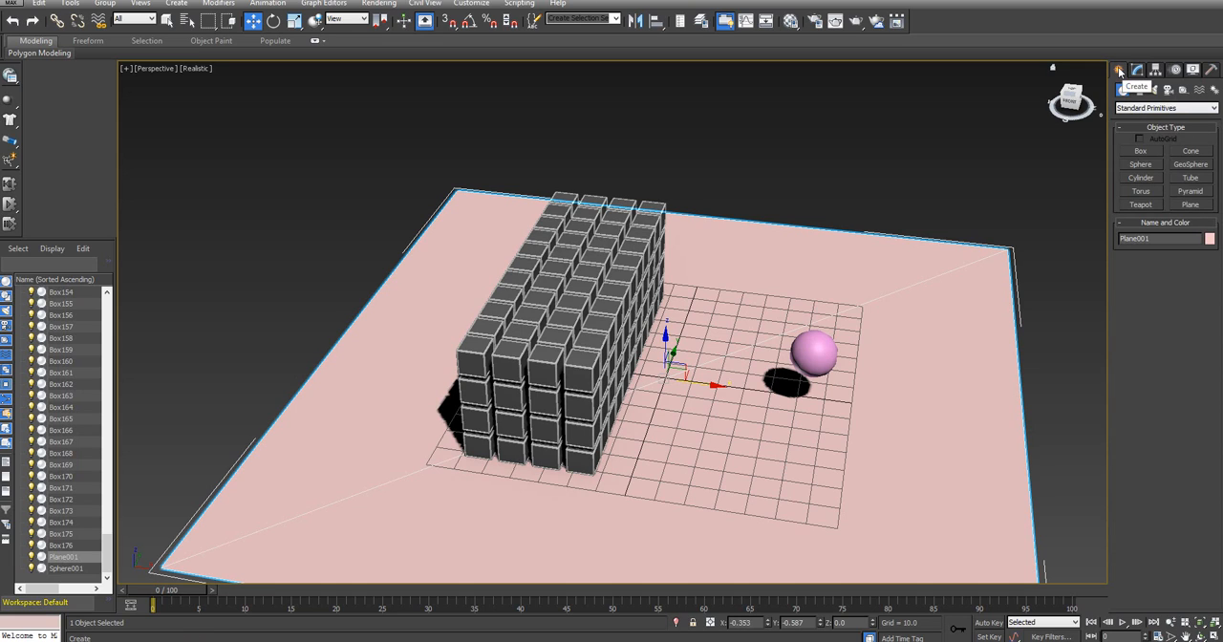
{"action": "left_click", "coordinate": [1200, 89]}
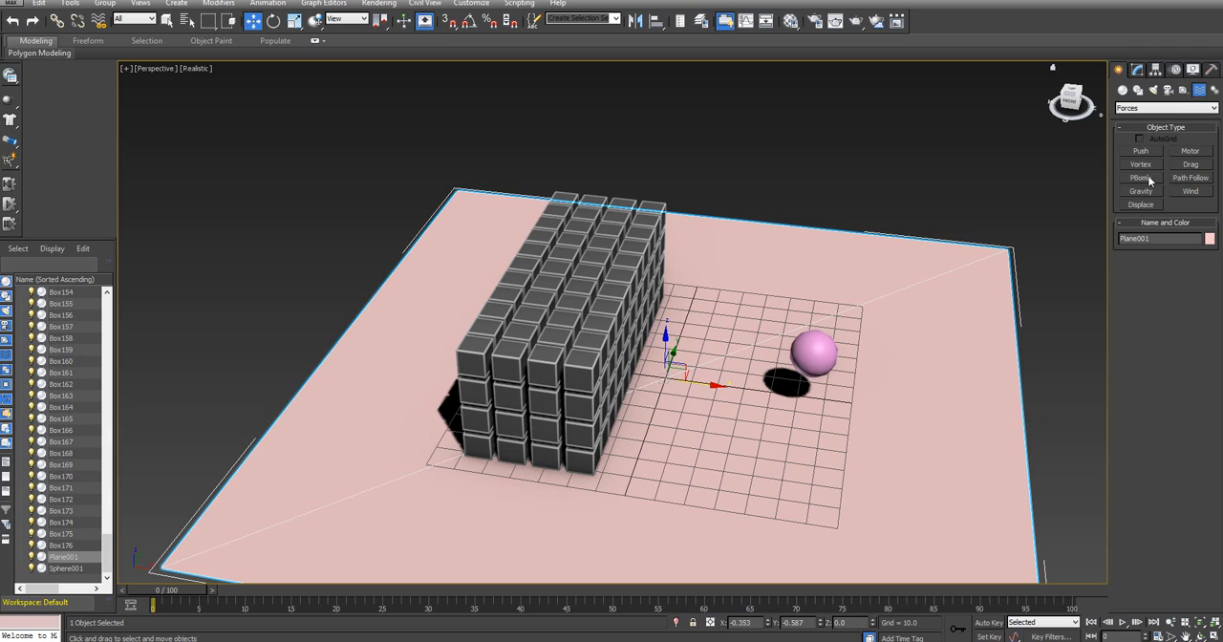
{"action": "left_click", "coordinate": [1141, 178]}
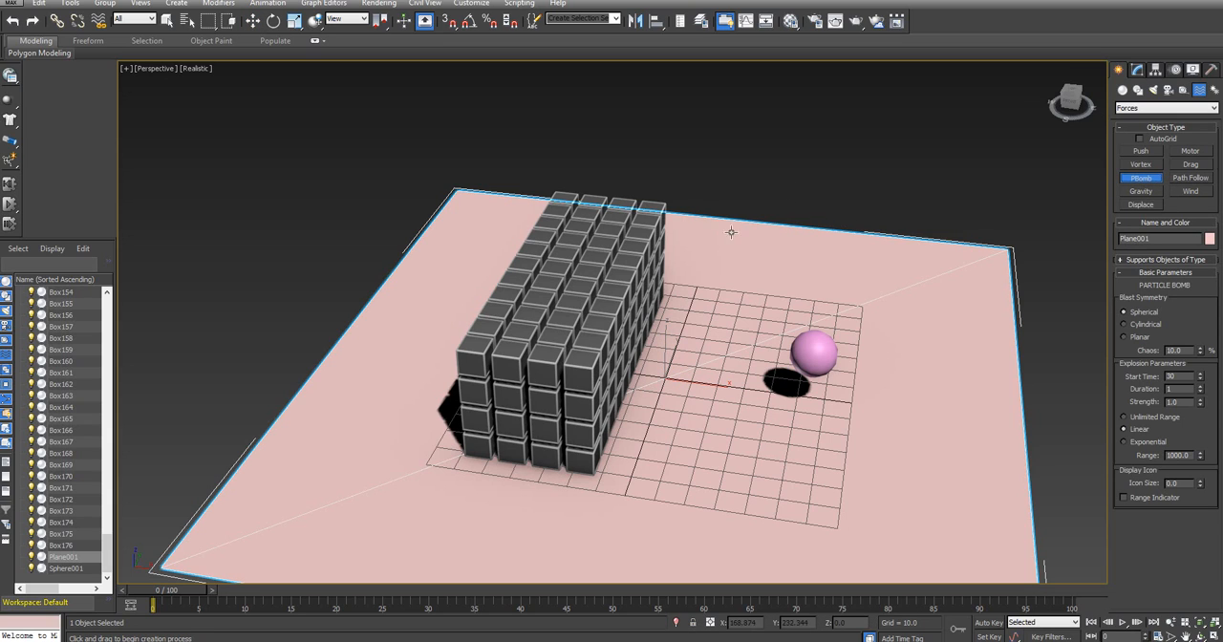
{"action": "left_click_drag", "start_coordinate": [556, 317], "coordinate": [632, 374]}
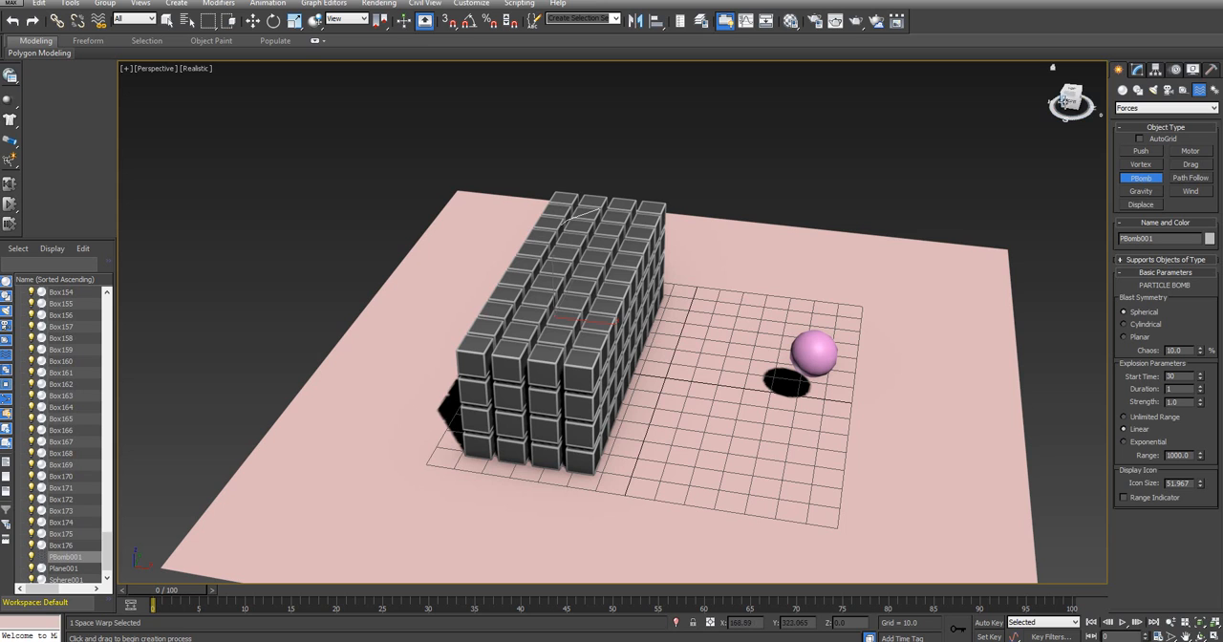
Move the PBomb along the Y axis to the middle of the cube block's length, at about Y -1.7
{"action": "left_click", "coordinate": [253, 21]}
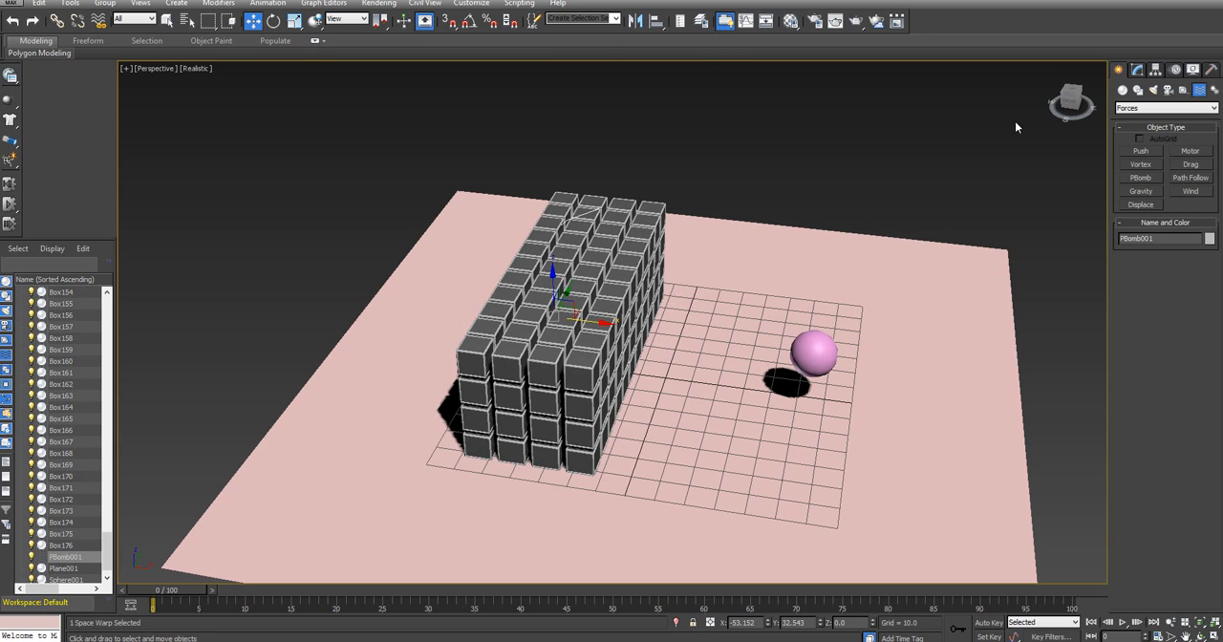
{"action": "middle_click_drag", "start_coordinate": [632, 423], "coordinate": [535, 412], "text": "alt"}
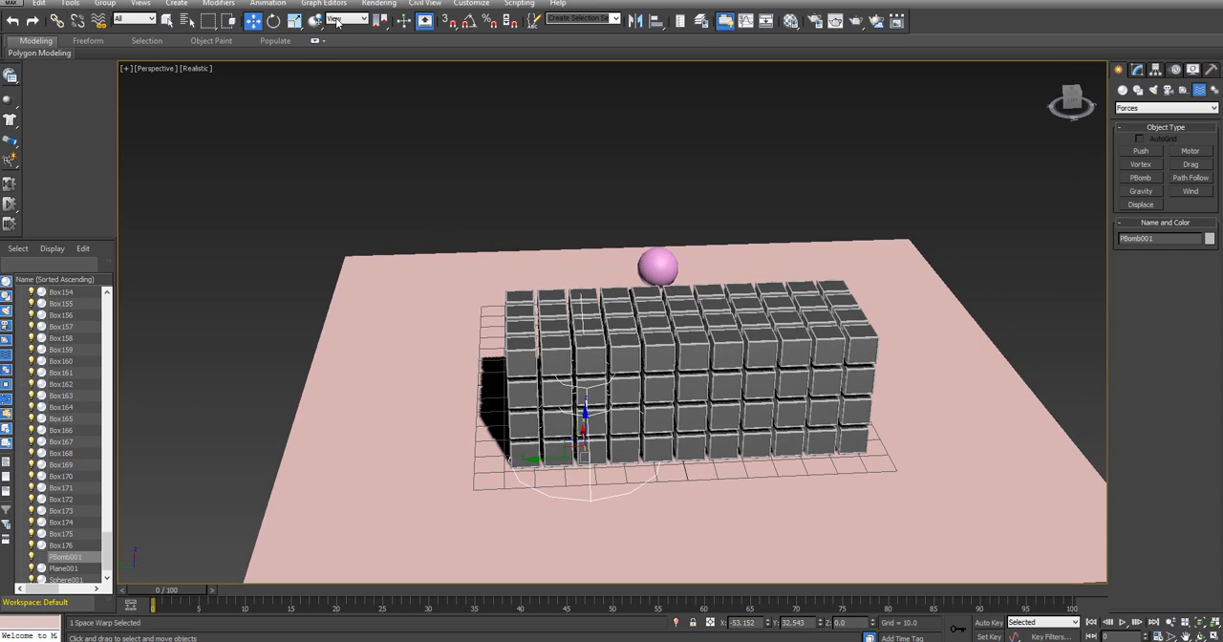
{"action": "left_click_drag", "start_coordinate": [563, 455], "coordinate": [664, 422]}
{"action": "left_click", "coordinate": [688, 409]}
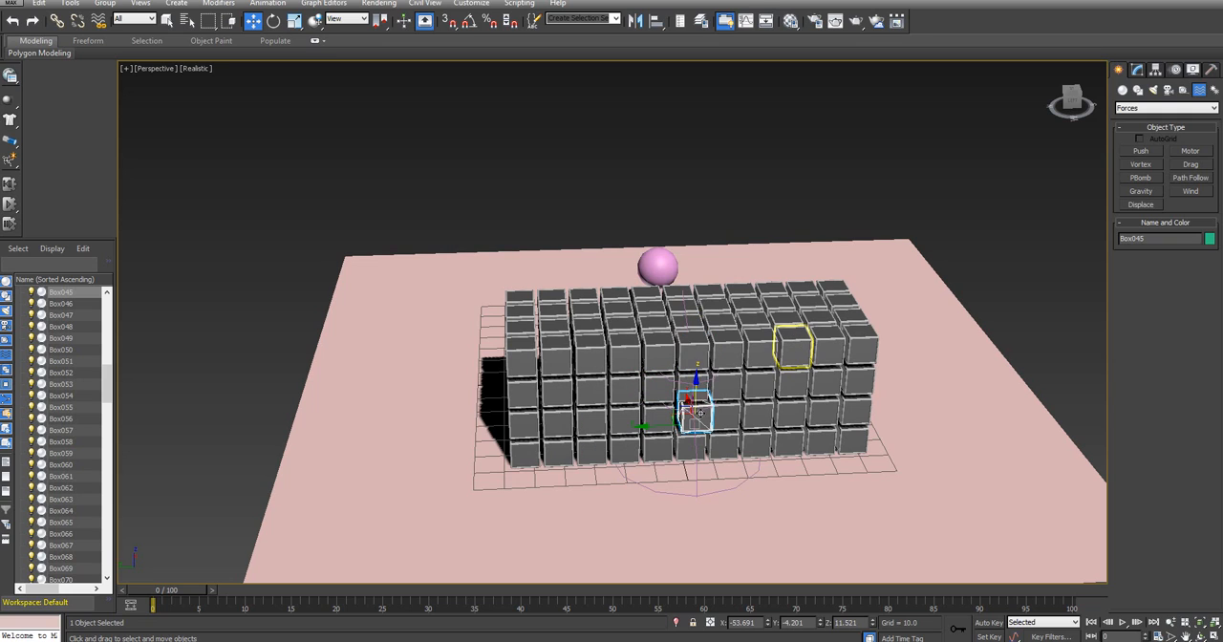
{"action": "key", "text": "ctrl+x"}
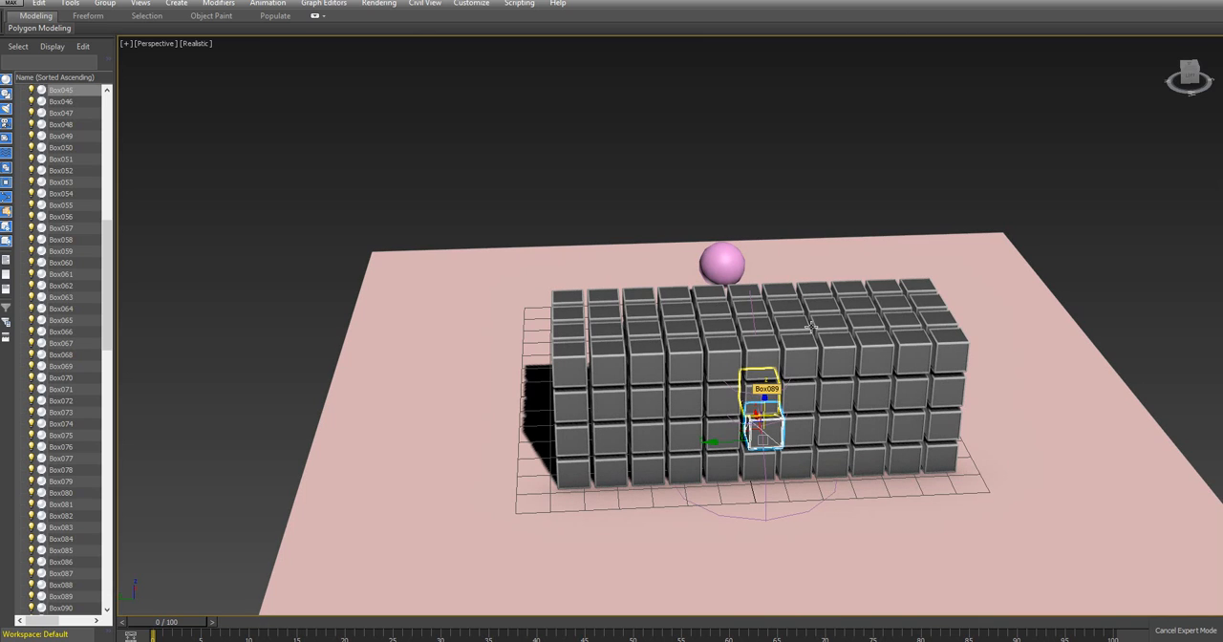
{"action": "key", "text": "ctrl+x"}
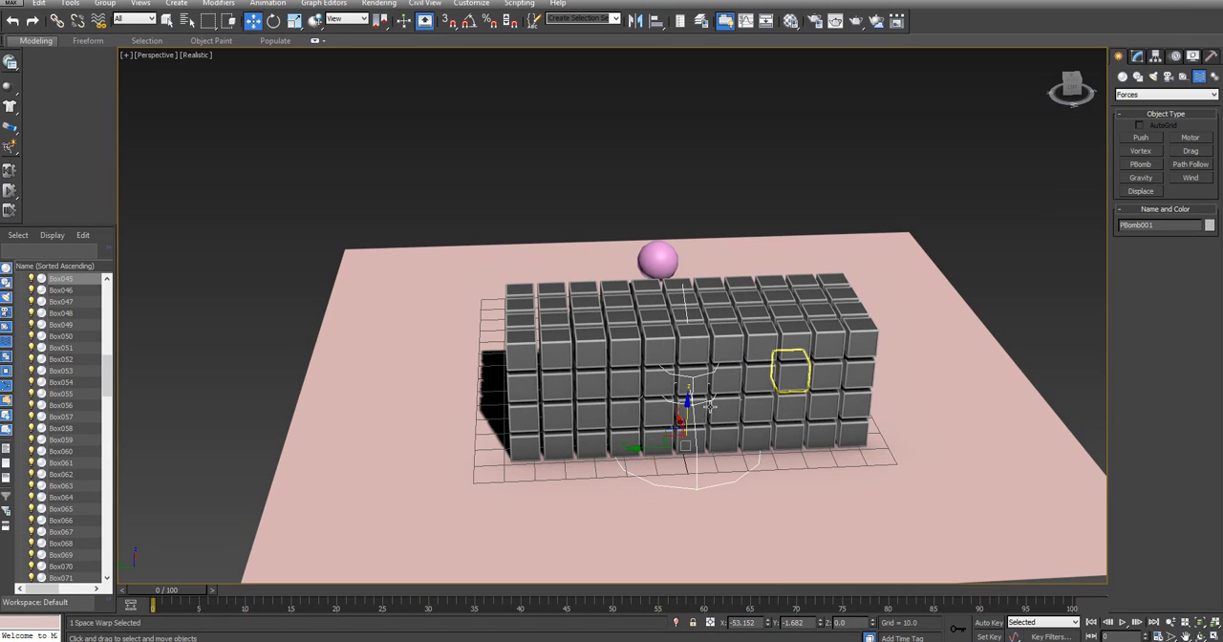
Raise the PBomb to about Z 24.5 and shift it along X to about -35.6 to centre it inside the cube block
{"action": "left_click_drag", "start_coordinate": [684, 405], "coordinate": [687, 319]}
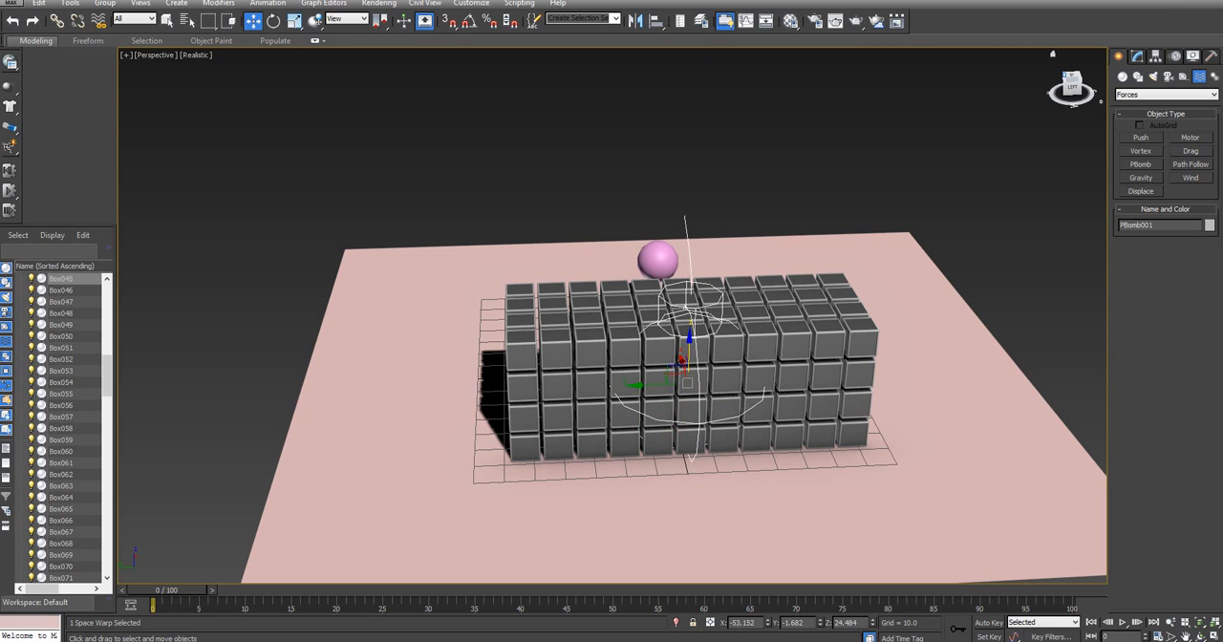
{"action": "left_click_drag", "start_coordinate": [1051, 54], "coordinate": [1074, 84]}
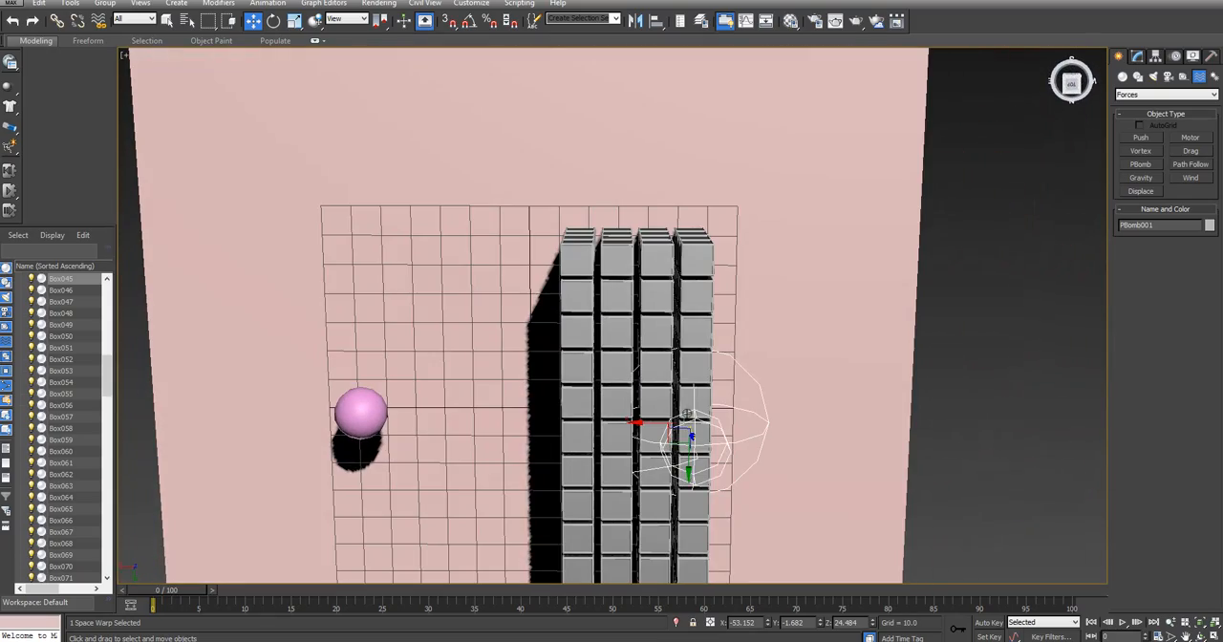
{"action": "left_click", "coordinate": [1072, 85]}
{"action": "left_click_drag", "start_coordinate": [637, 418], "coordinate": [581, 417]}
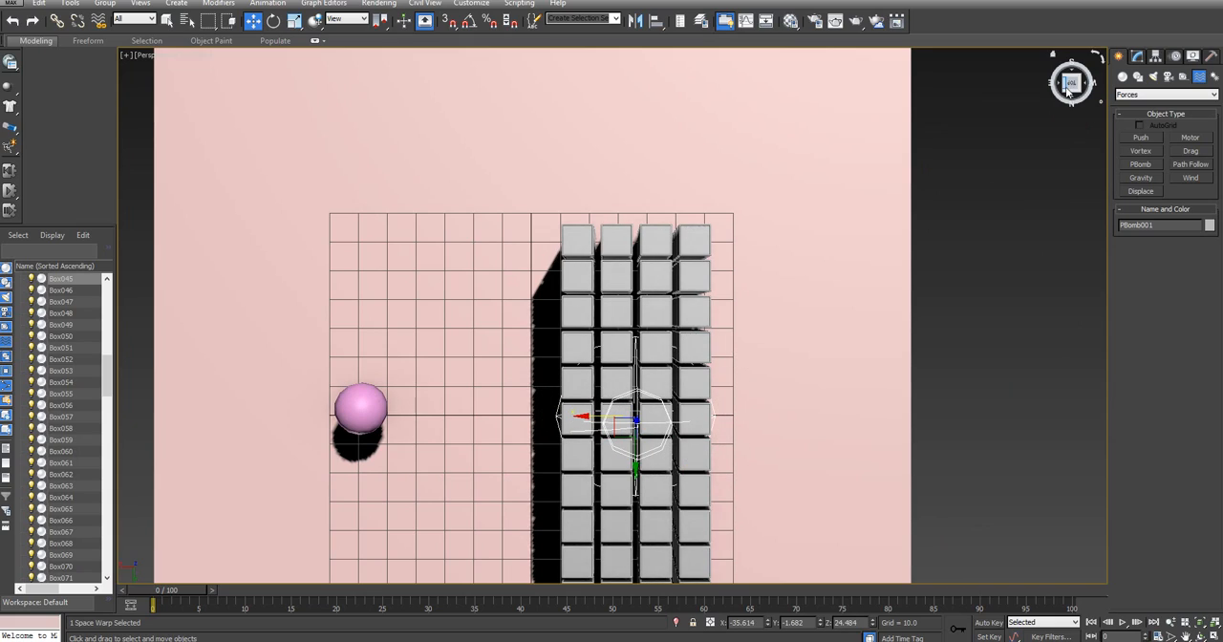
Scale the PBomb uniformly to about 129 percent
{"action": "mouse_move", "coordinate": [1069, 88]}
{"action": "left_mouse_down"}
{"action": "mouse_move", "coordinate": [1089, 53]}
{"action": "mouse_move", "coordinate": [1099, 58]}
{"action": "left_mouse_up"}
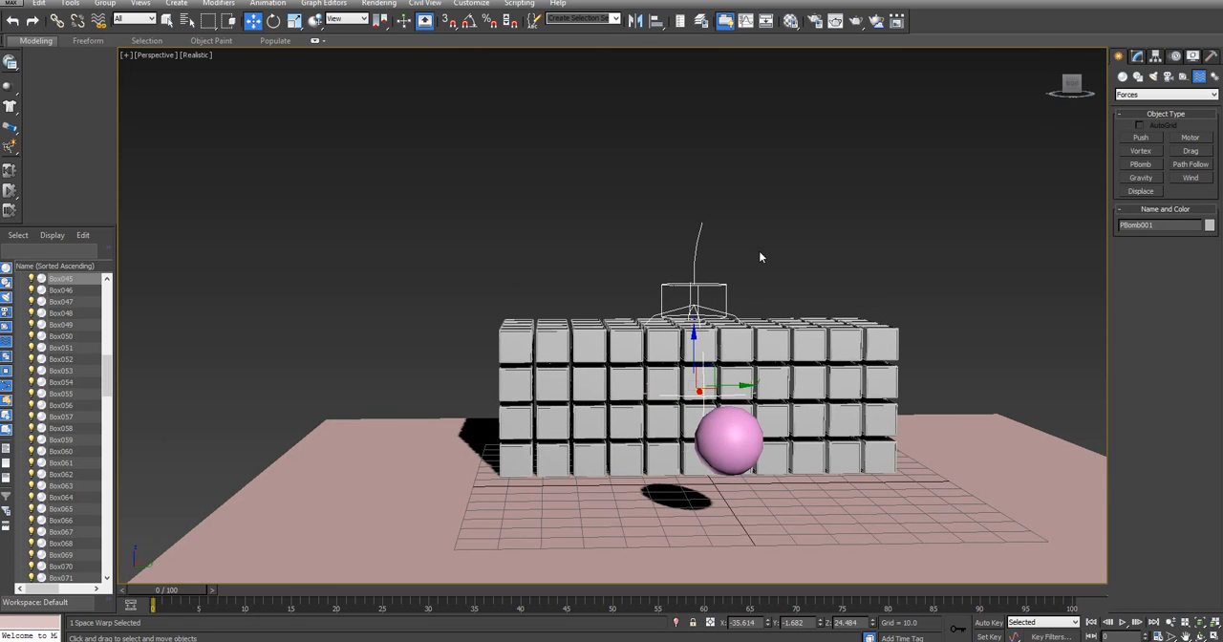
{"action": "left_click", "coordinate": [294, 20]}
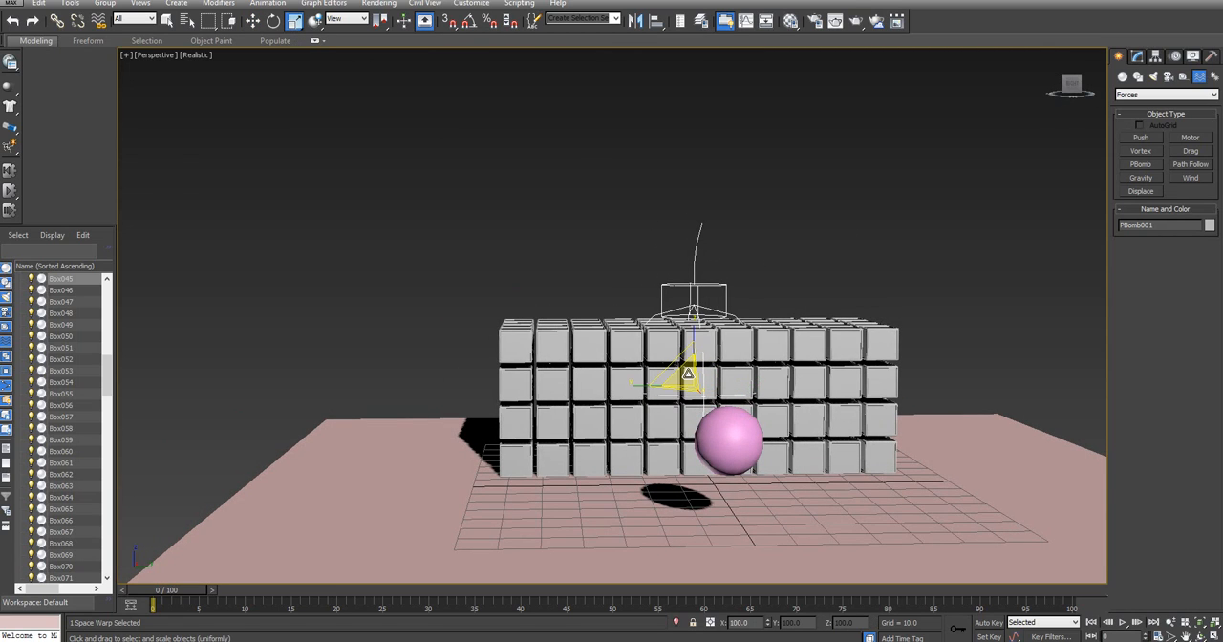
{"action": "left_click_drag", "start_coordinate": [688, 373], "coordinate": [711, 363]}
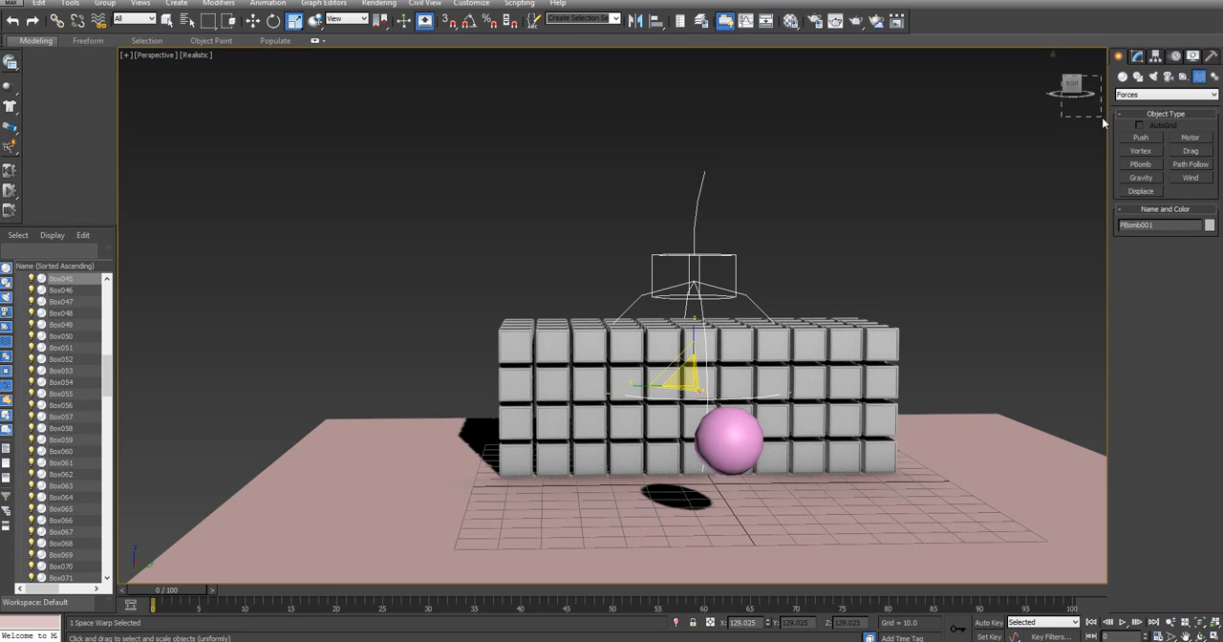
{"action": "left_click_drag", "start_coordinate": [1103, 122], "coordinate": [1103, 124]}
{"action": "left_click_drag", "start_coordinate": [1071, 86], "coordinate": [1103, 121]}
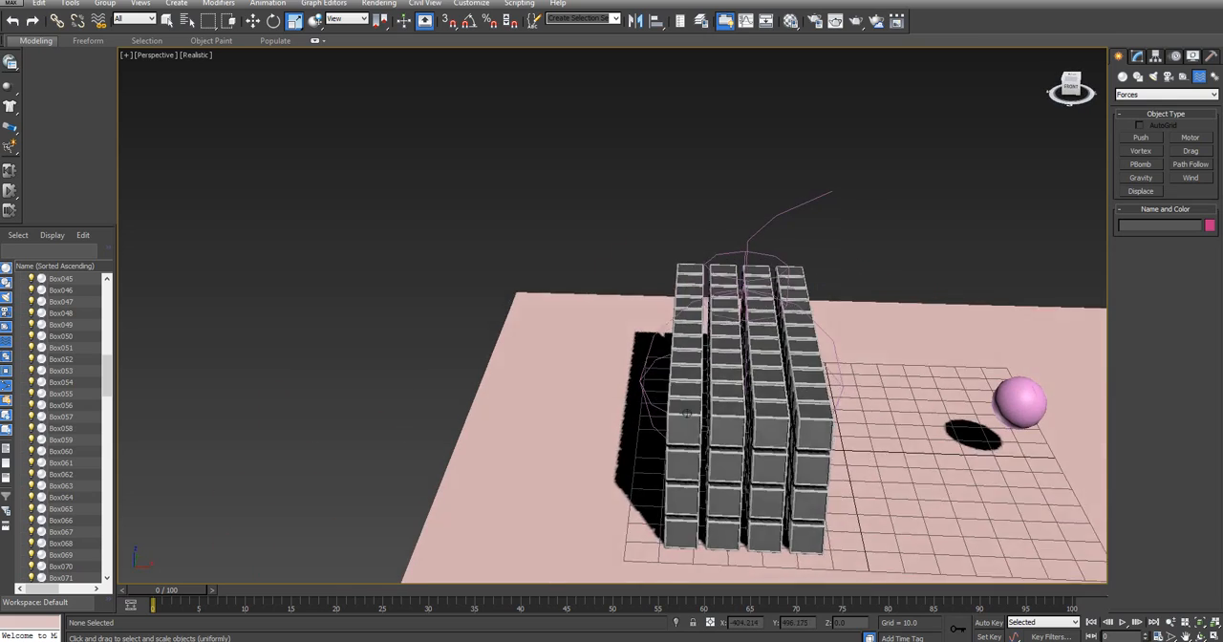
Set the PBomb's start time to 2 and strength to 30, scrubbing the timeline to find when the sphere reaches the cubes
{"action": "middle_click_drag", "start_coordinate": [686, 412], "coordinate": [676, 378], "text": "alt"}
{"action": "left_click", "coordinate": [746, 259]}
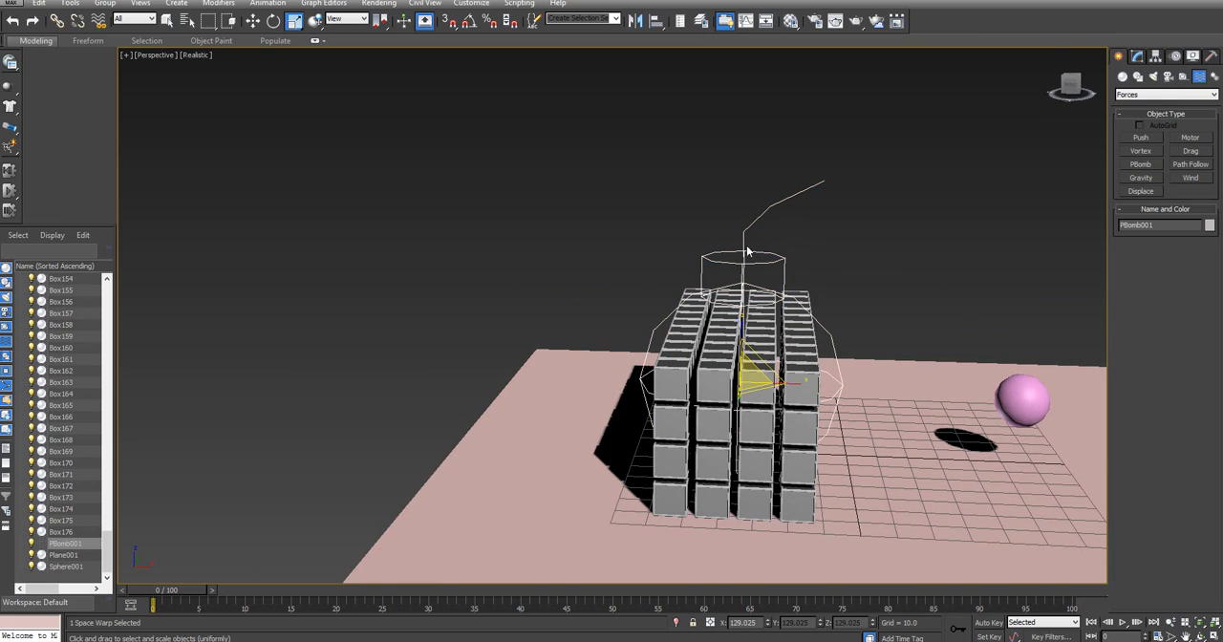
{"action": "key", "text": "w"}
{"action": "middle_click_drag", "start_coordinate": [905, 210], "coordinate": [554, 147]}
{"action": "left_click", "coordinate": [1136, 56]}
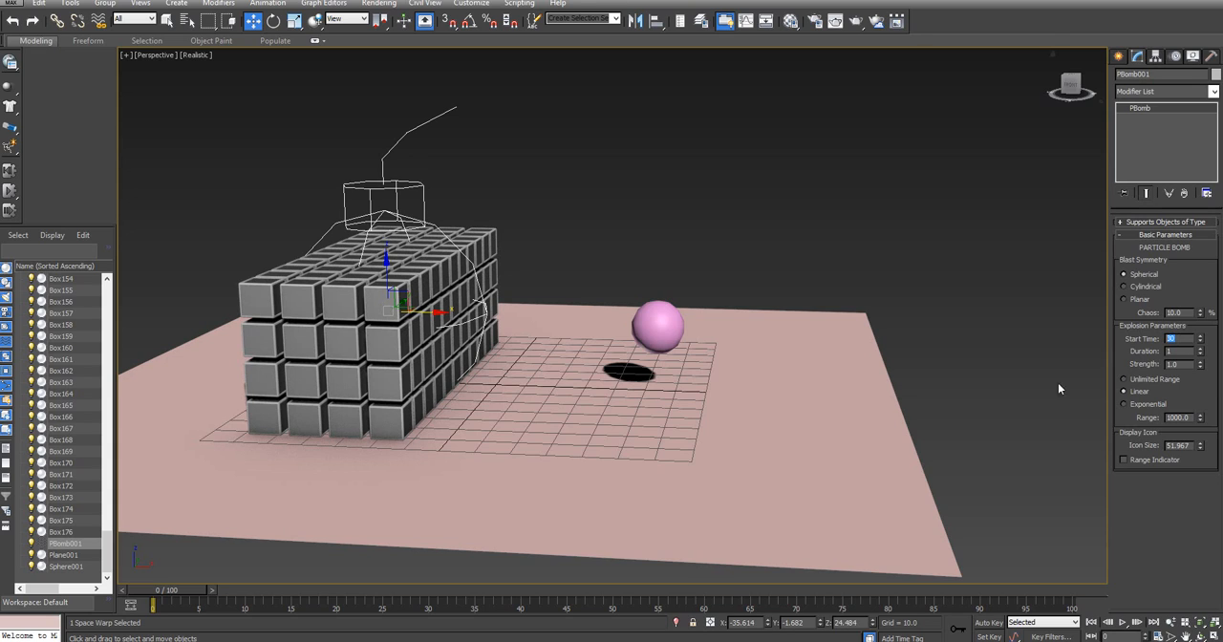
{"action": "left_click_drag", "start_coordinate": [179, 596], "coordinate": [196, 598]}
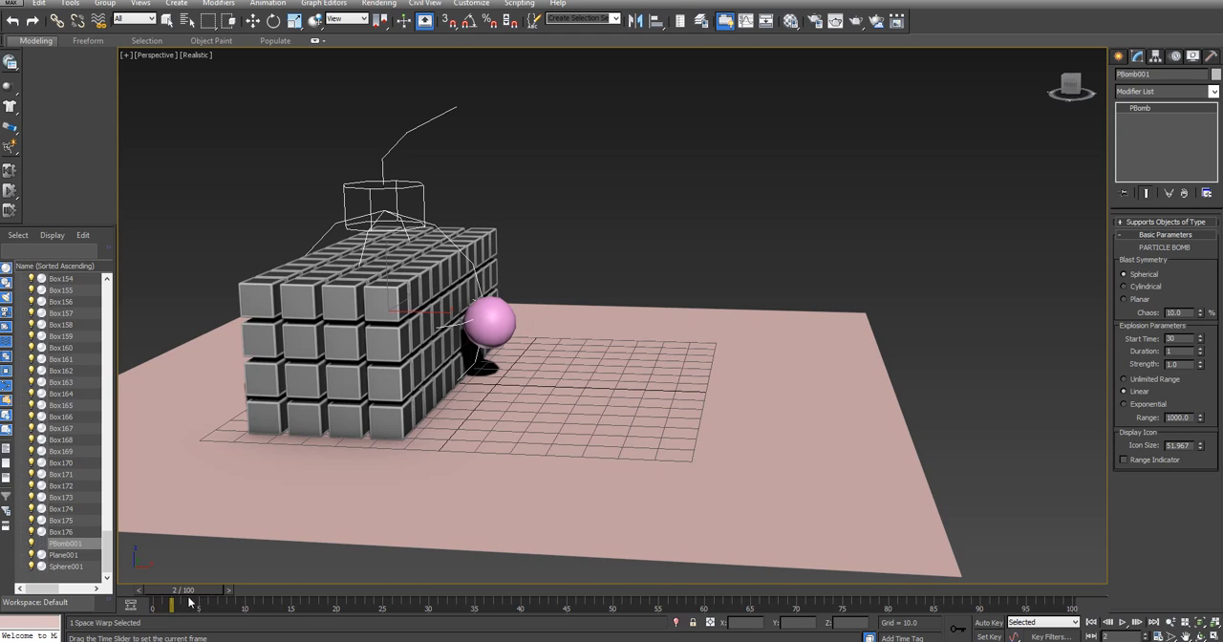
{"action": "left_click_drag", "start_coordinate": [188, 601], "coordinate": [166, 602]}
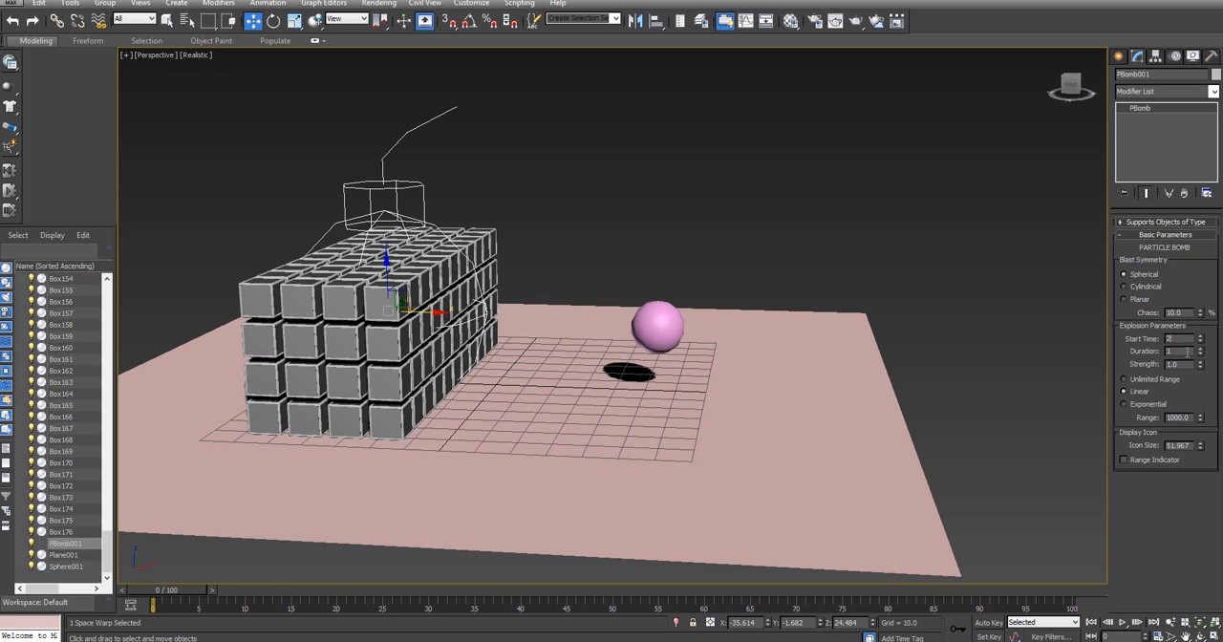
{"action": "left_click_drag", "start_coordinate": [1182, 365], "coordinate": [1138, 372]}
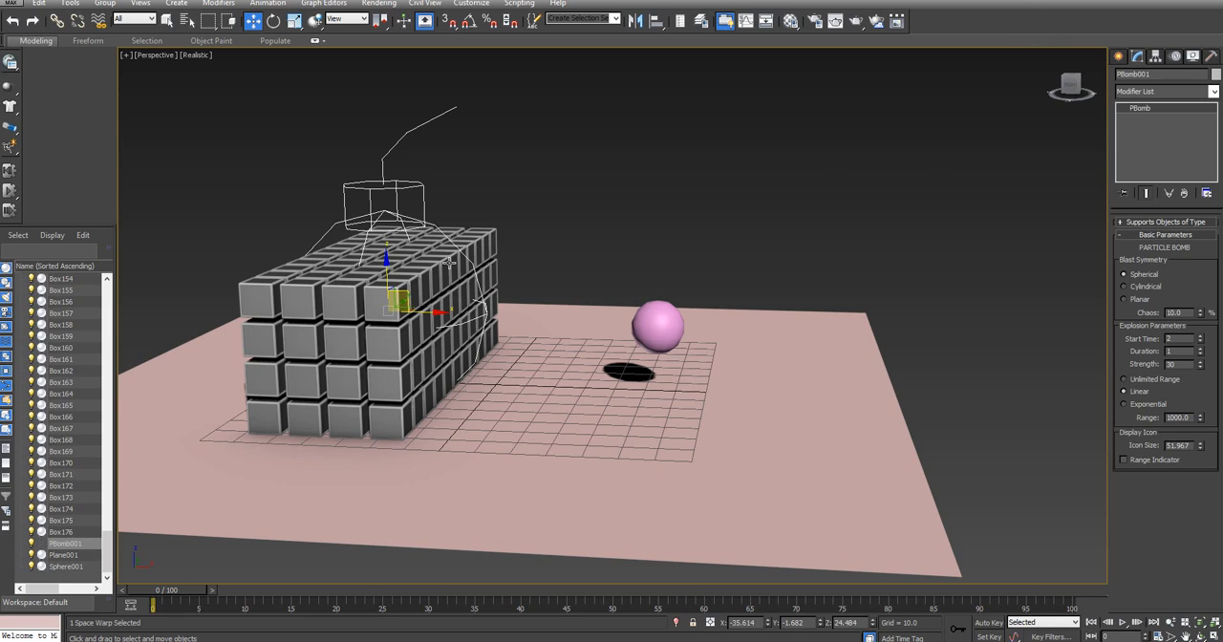
Test the MassFX simulation with the PBomb at strength 30 and reset it to frame 0
{"action": "middle_click_drag", "start_coordinate": [663, 163], "coordinate": [729, 204]}
{"action": "scroll", "coordinate": [728, 203], "scroll_direction": "down", "scroll_amount": 4}
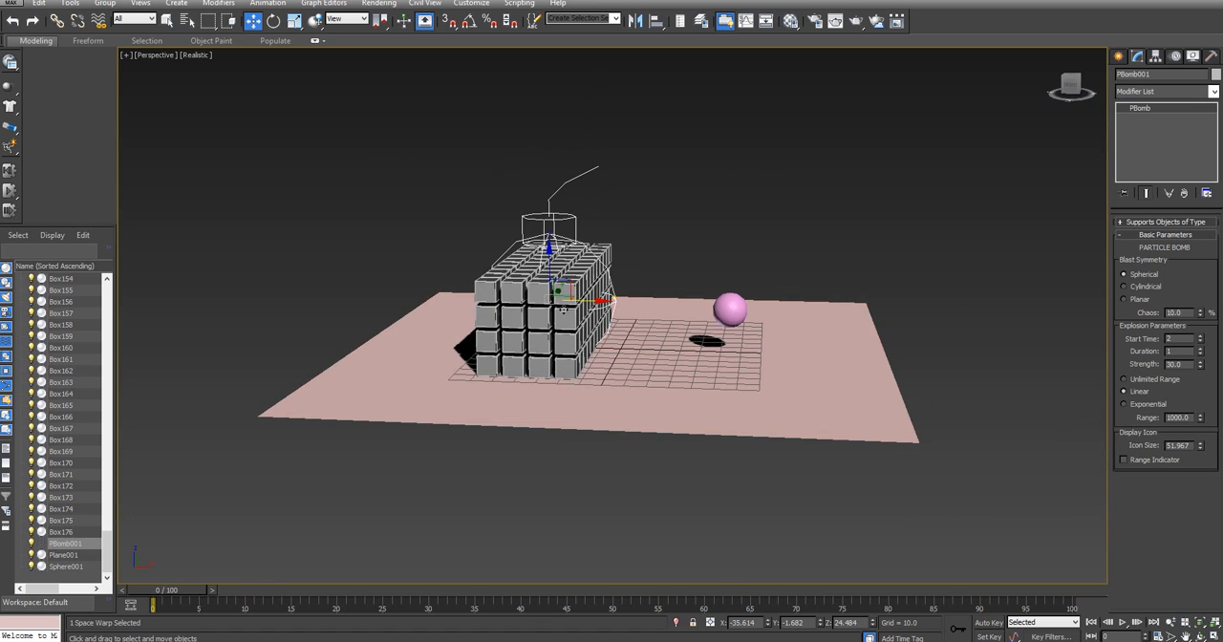
{"action": "scroll", "coordinate": [585, 296], "scroll_direction": "up", "scroll_amount": 5}
{"action": "middle_click_drag", "start_coordinate": [764, 169], "coordinate": [725, 219]}
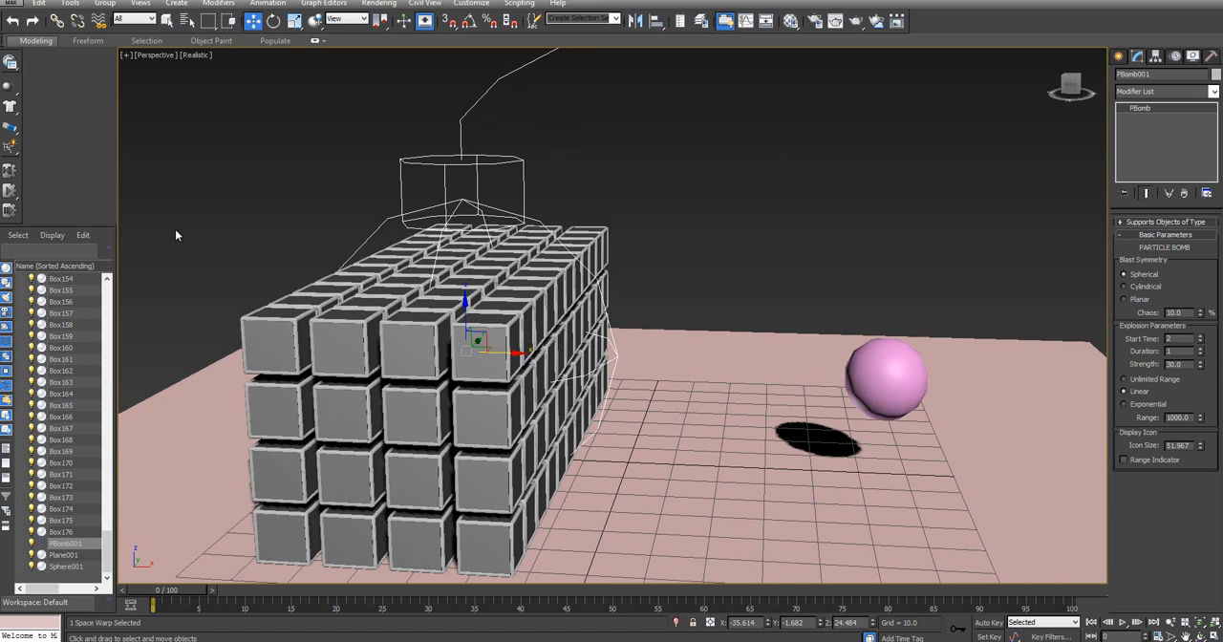
{"action": "scroll", "coordinate": [640, 153], "scroll_direction": "down", "scroll_amount": 4}
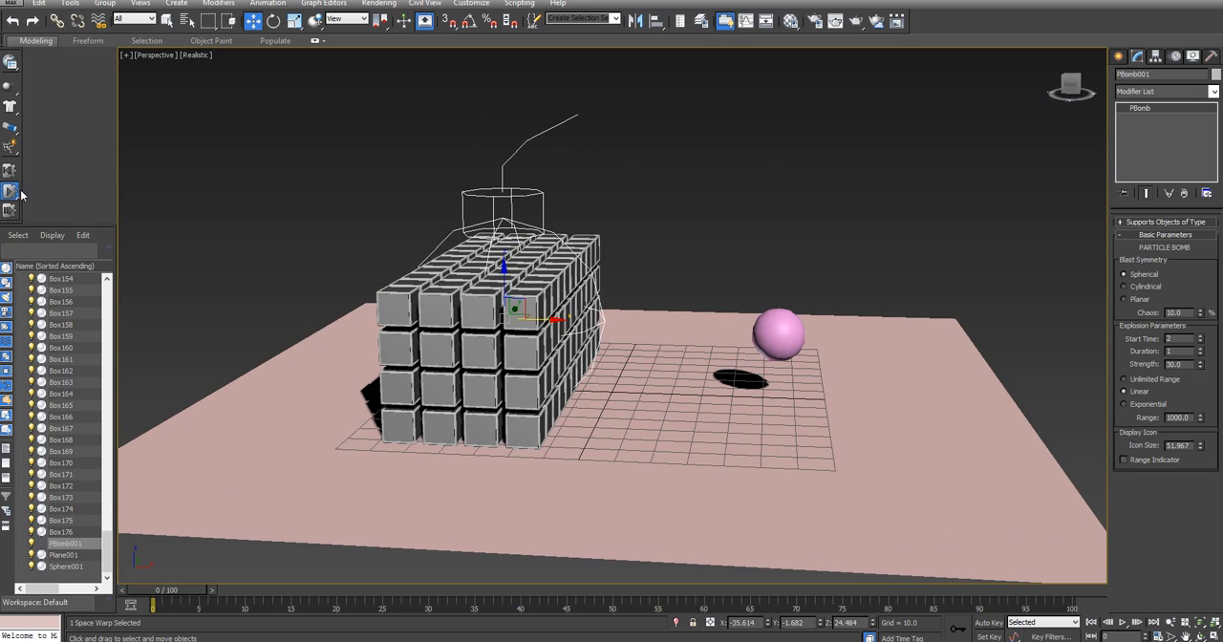
{"action": "key", "text": "slash"}
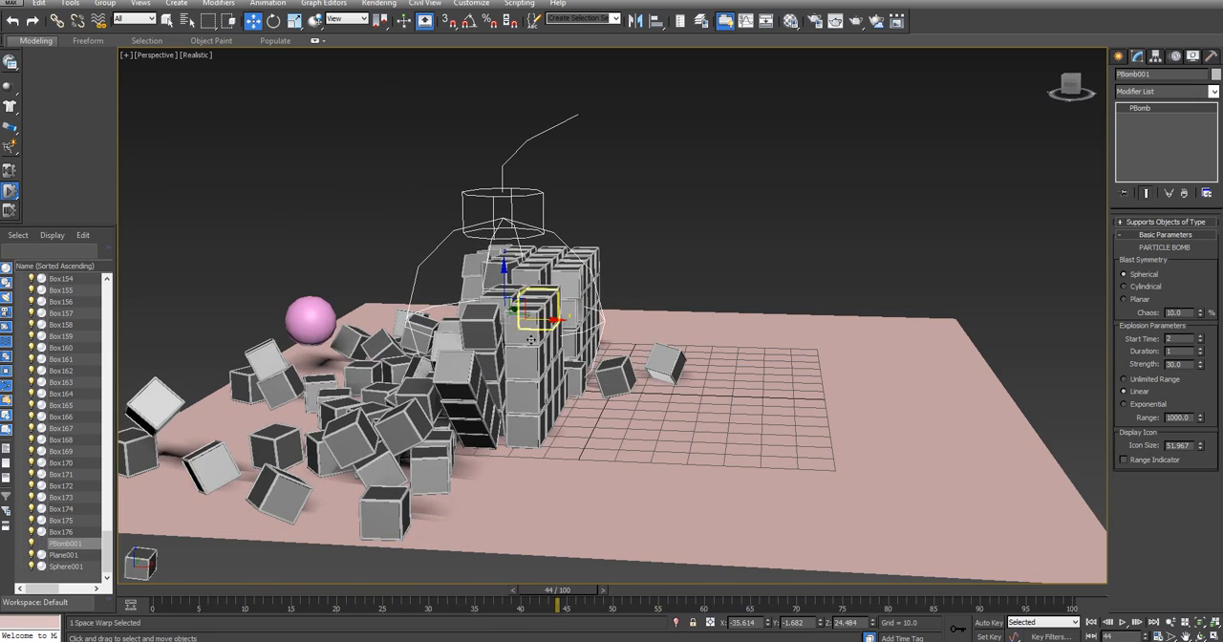
{"action": "left_click", "coordinate": [7, 172]}
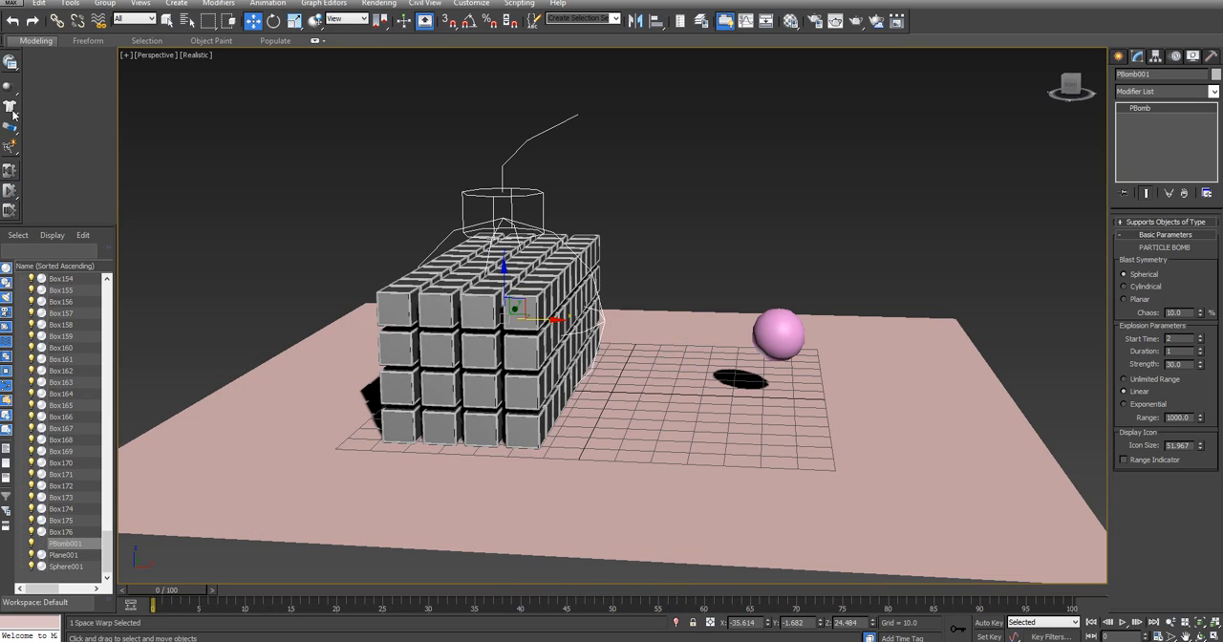
{"action": "left_click", "coordinate": [10, 62]}
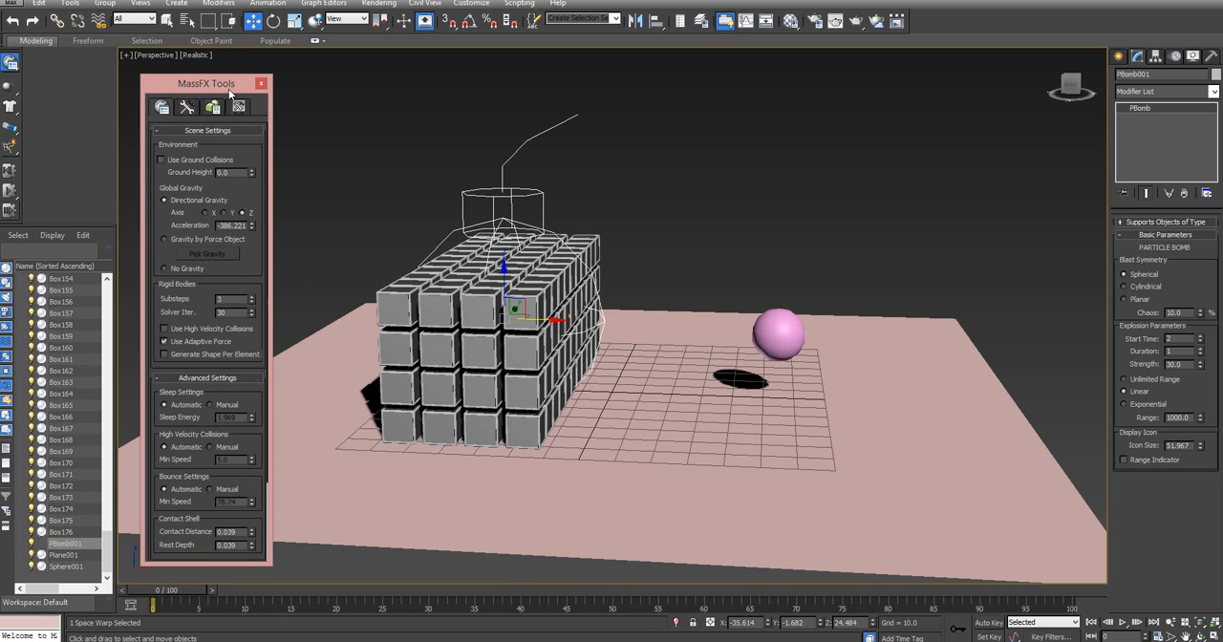
{"action": "left_click", "coordinate": [213, 107]}
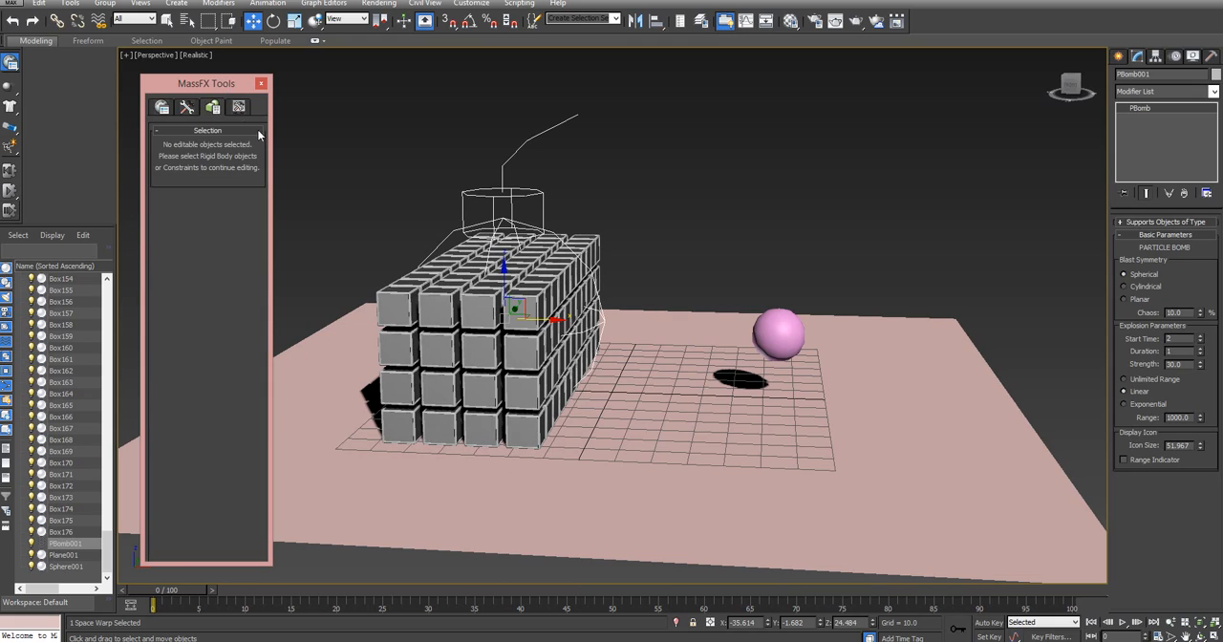
{"action": "left_click", "coordinate": [187, 107]}
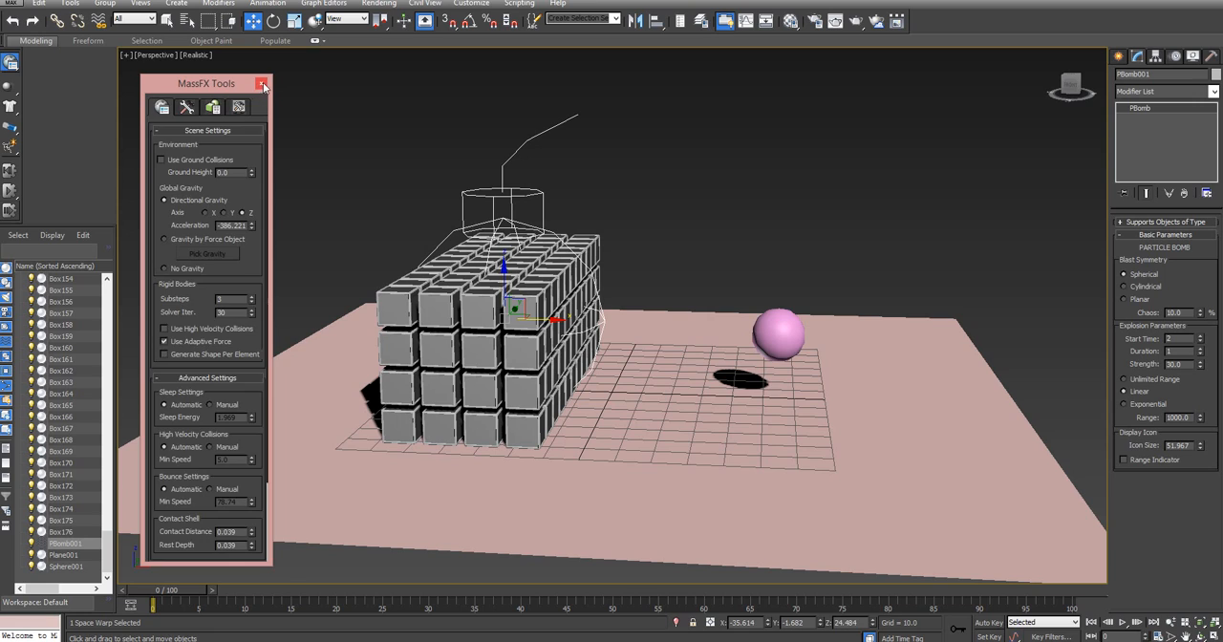
{"action": "left_click", "coordinate": [261, 83]}
Select the Cubes selection set and add the PBomb to the scene forces applied to its rigid bodies in MassFX Tools
{"action": "left_click", "coordinate": [614, 19]}
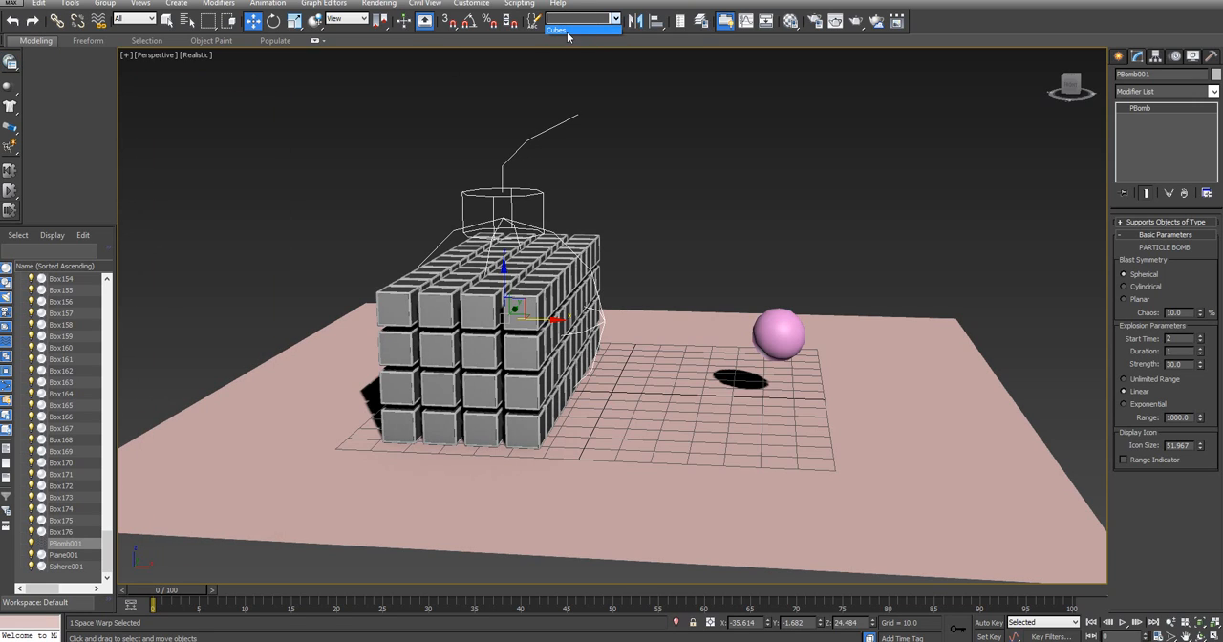
{"action": "left_click", "coordinate": [568, 31]}
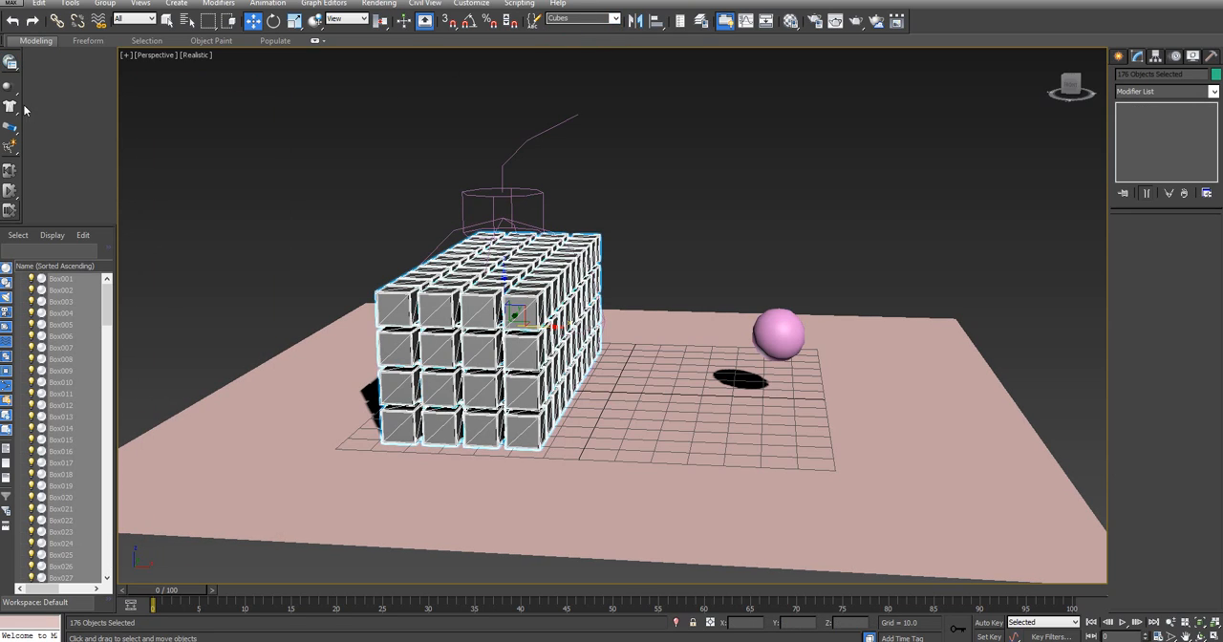
{"action": "left_click", "coordinate": [11, 62]}
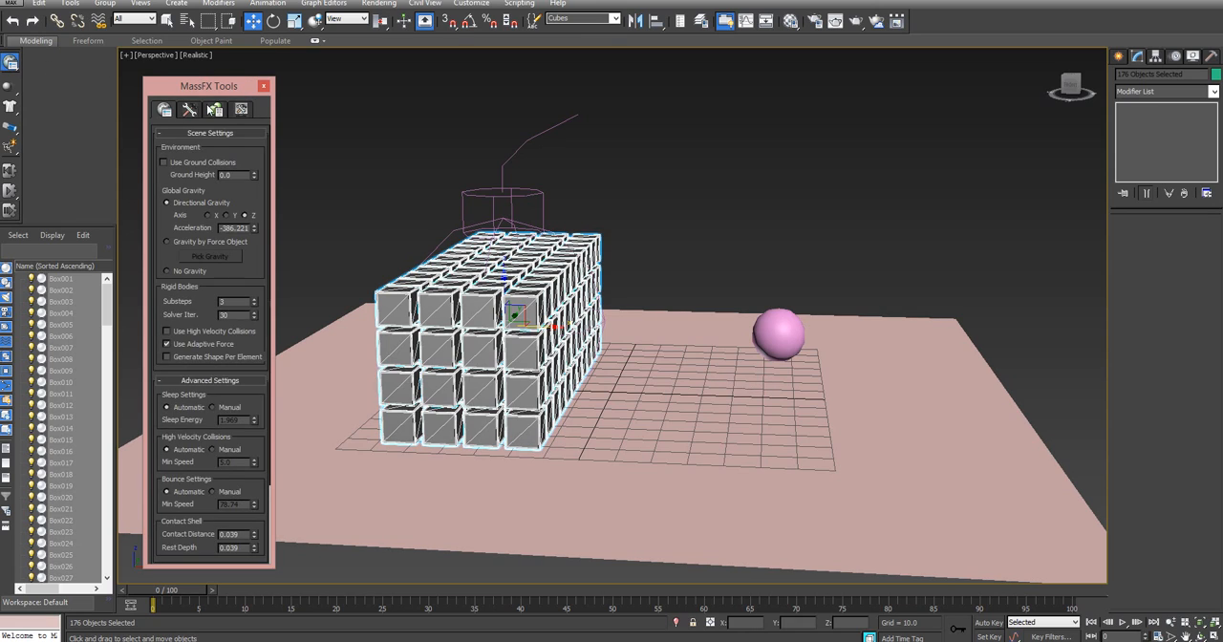
{"action": "left_click", "coordinate": [212, 109]}
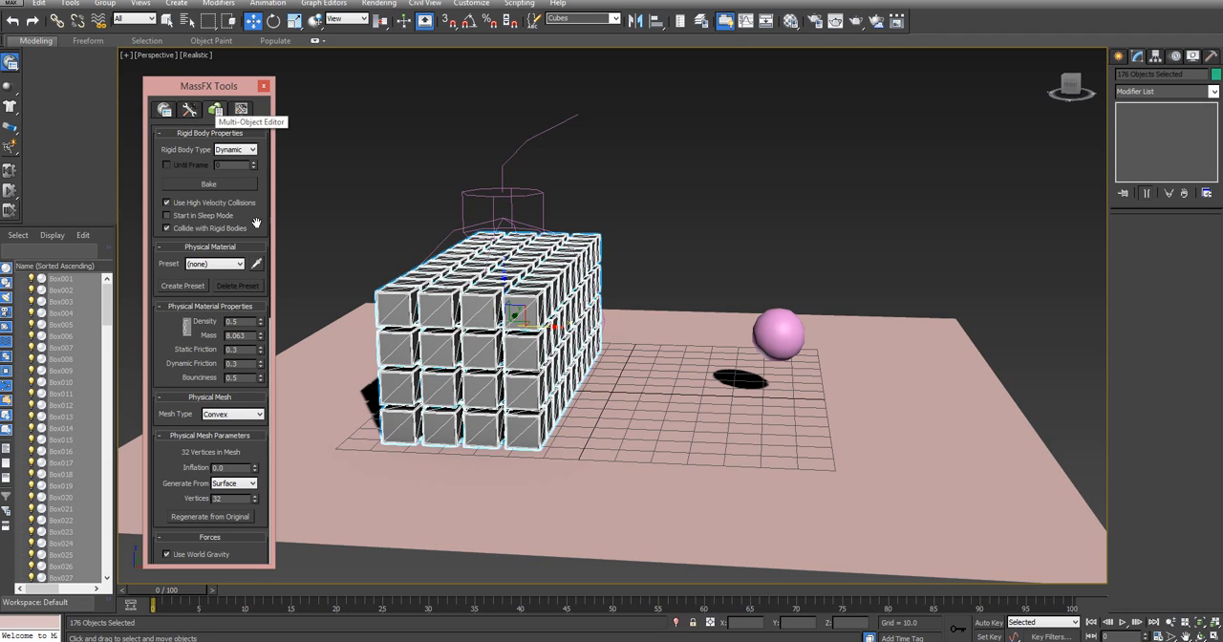
{"action": "left_click_drag", "start_coordinate": [263, 224], "coordinate": [298, 11]}
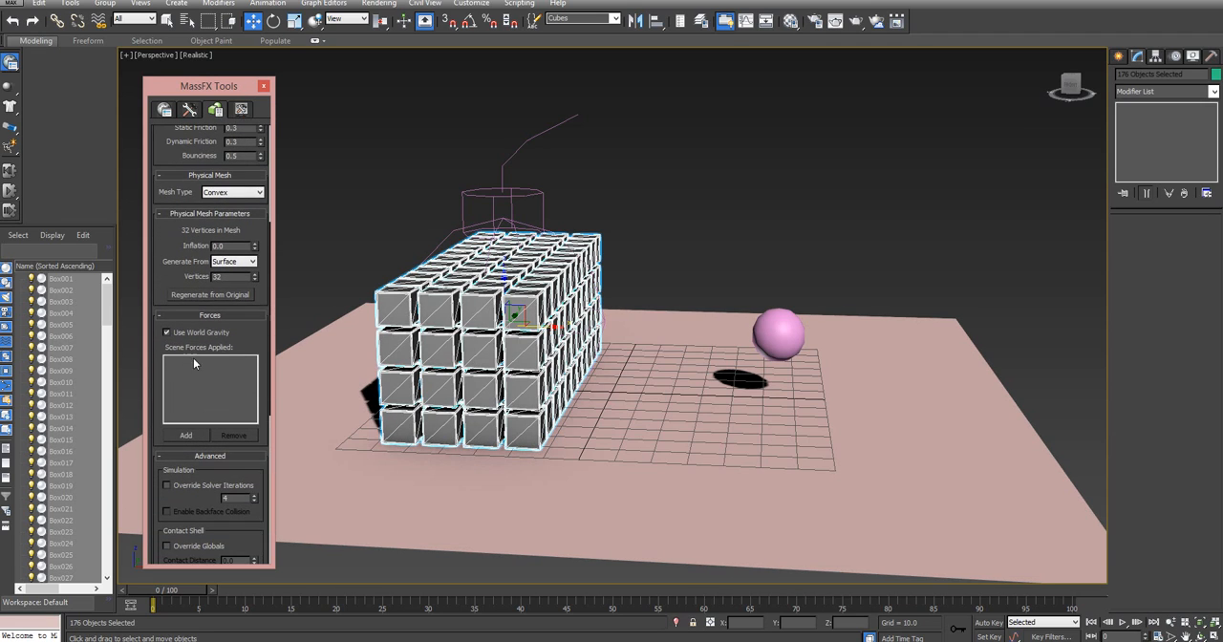
{"action": "left_click_drag", "start_coordinate": [248, 335], "coordinate": [230, 297]}
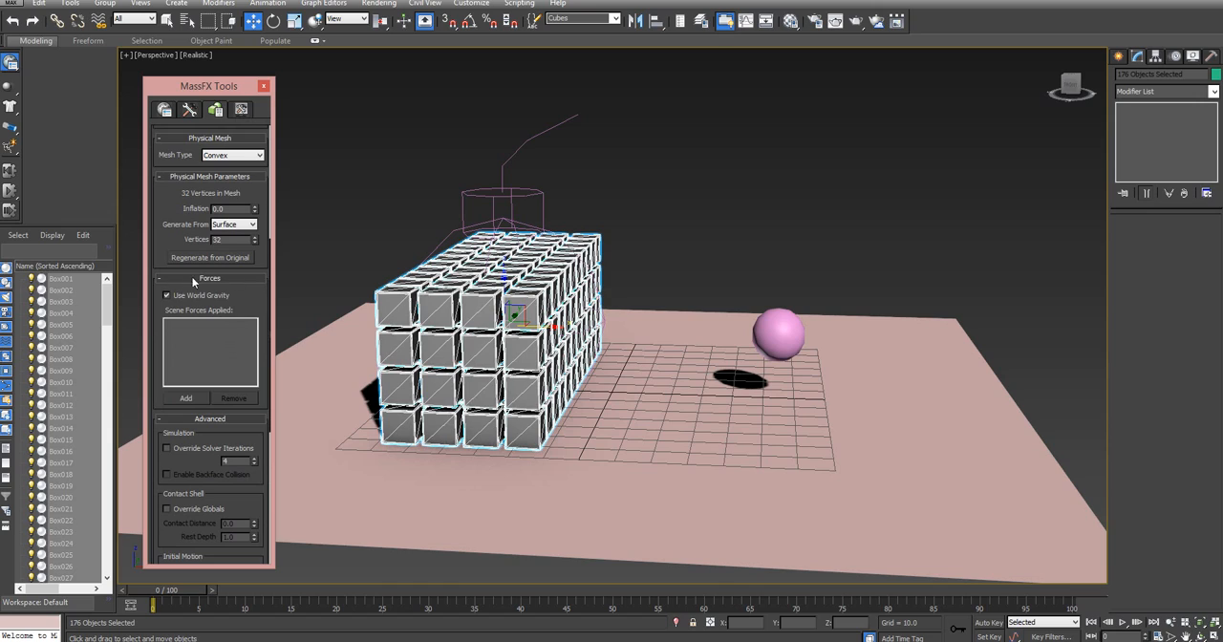
{"action": "left_click", "coordinate": [188, 398]}
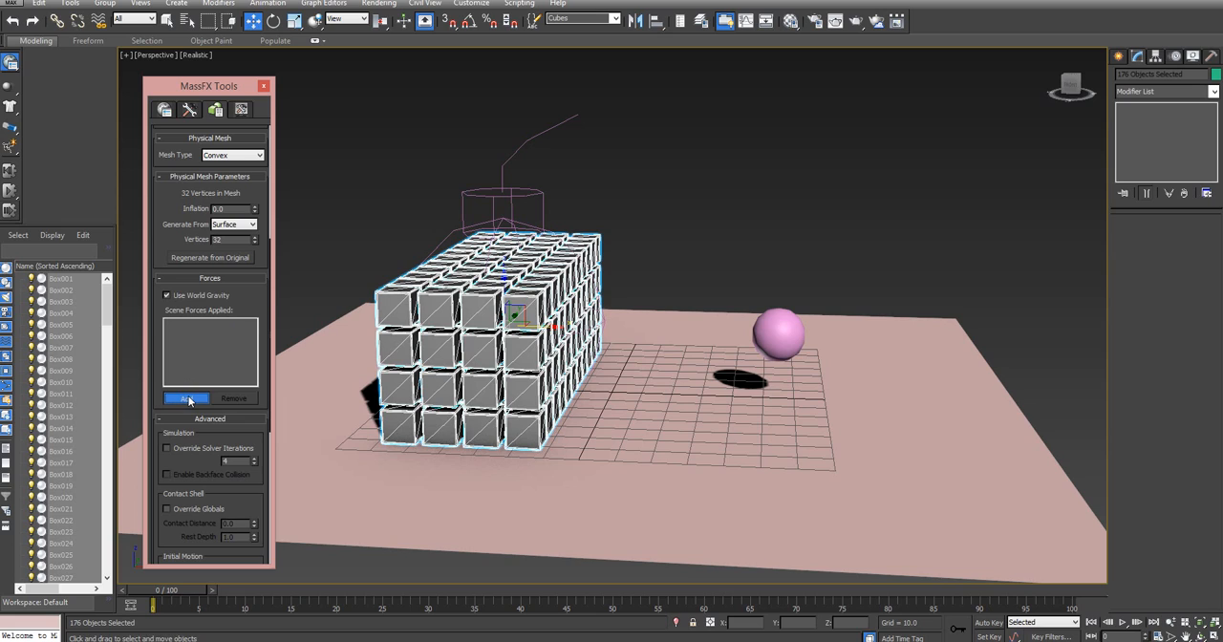
{"action": "left_click", "coordinate": [482, 194]}
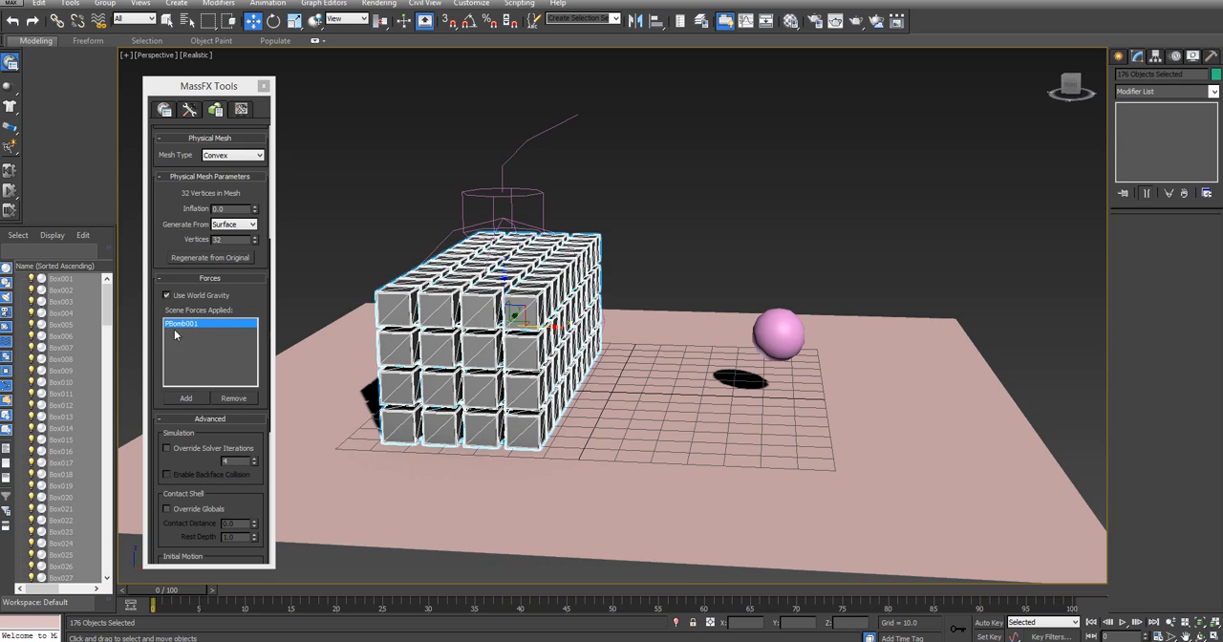
{"action": "left_click", "coordinate": [263, 87]}
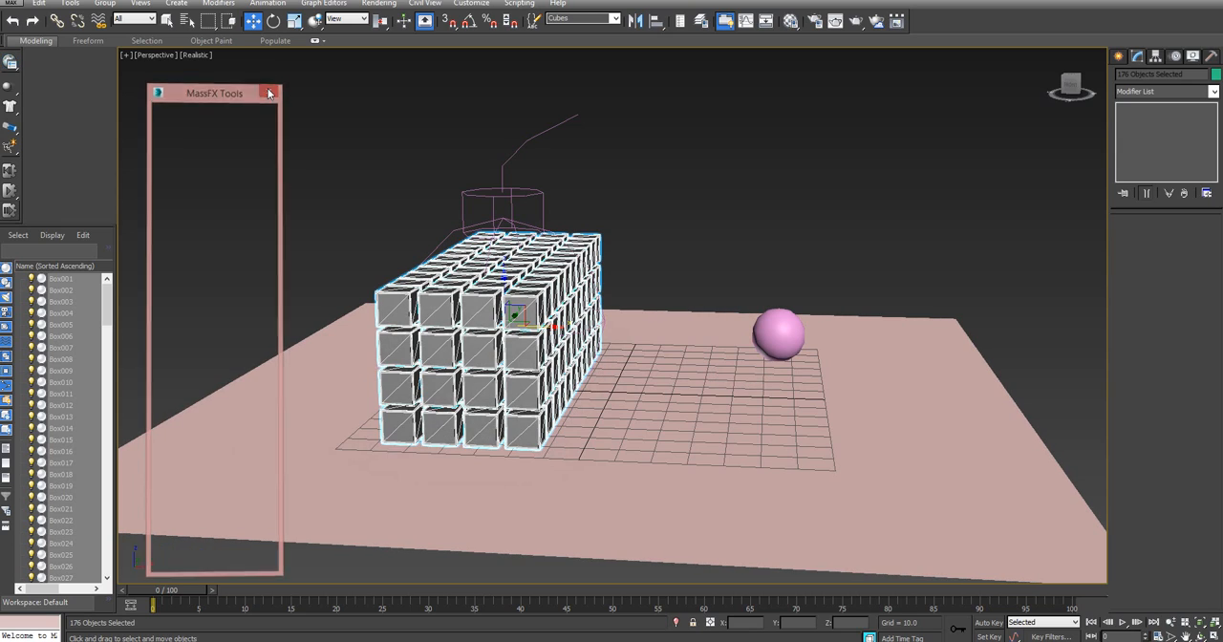
Play the simulation with the PBomb applied to the cubes from close and wide views, then reset it to frame 0
{"action": "left_click", "coordinate": [7, 192]}
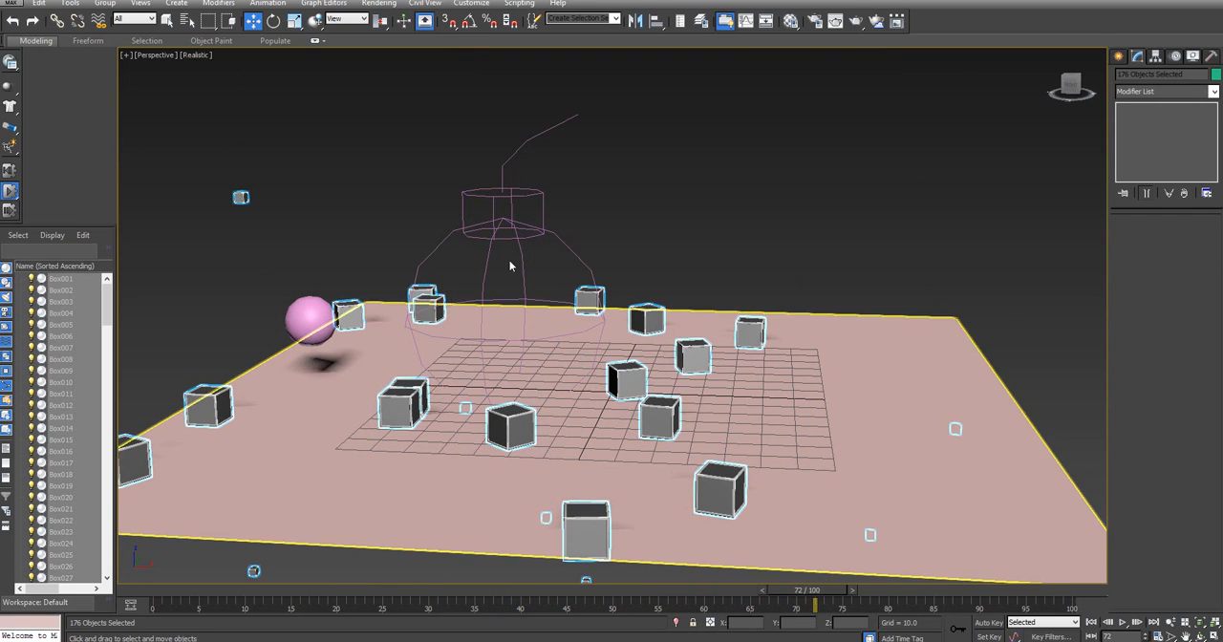
{"action": "left_click_drag", "start_coordinate": [1070, 85], "coordinate": [1043, 94]}
{"action": "left_click_drag", "start_coordinate": [646, 477], "coordinate": [772, 206]}
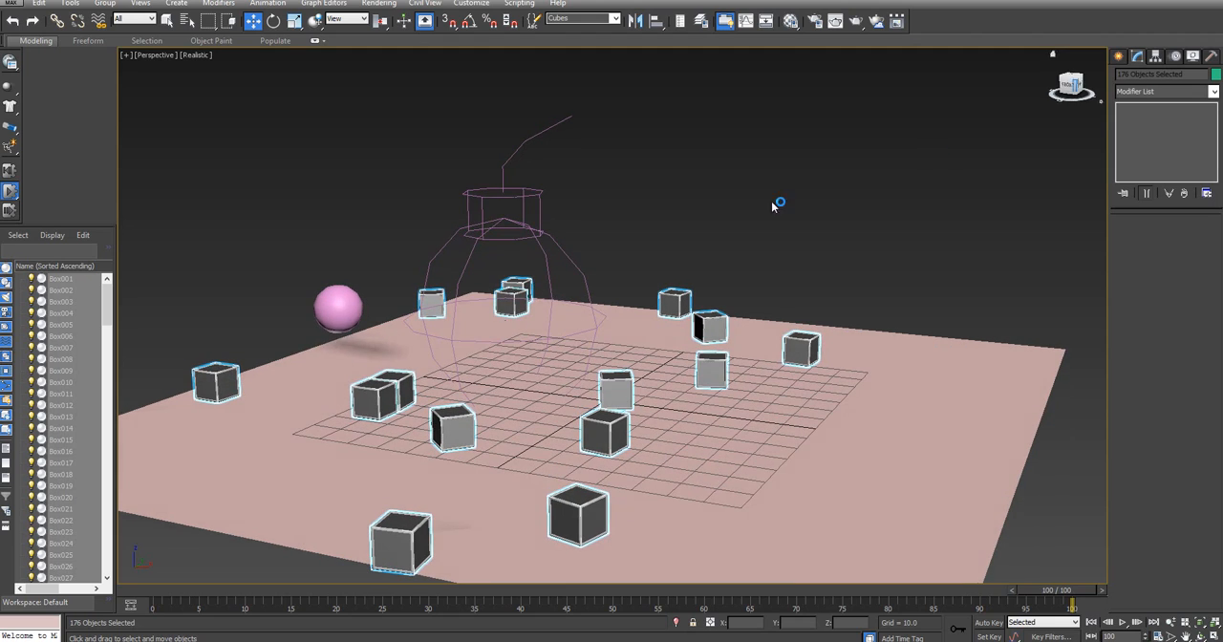
{"action": "left_click", "coordinate": [12, 172]}
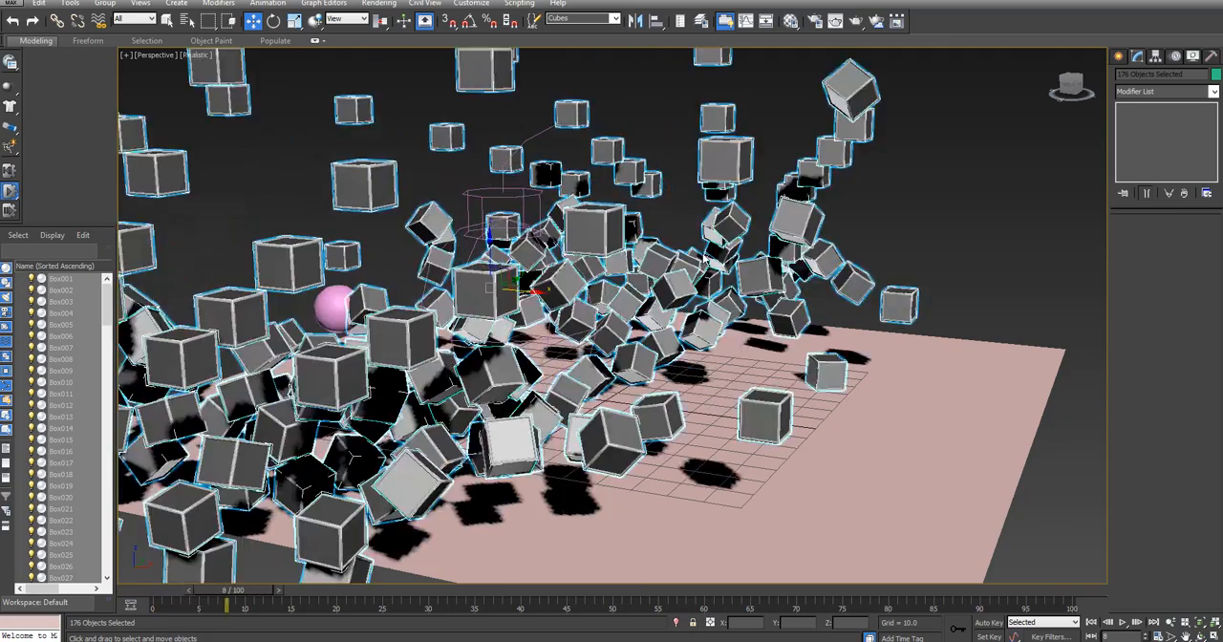
{"action": "scroll", "coordinate": [764, 246], "scroll_direction": "down", "scroll_amount": 10}
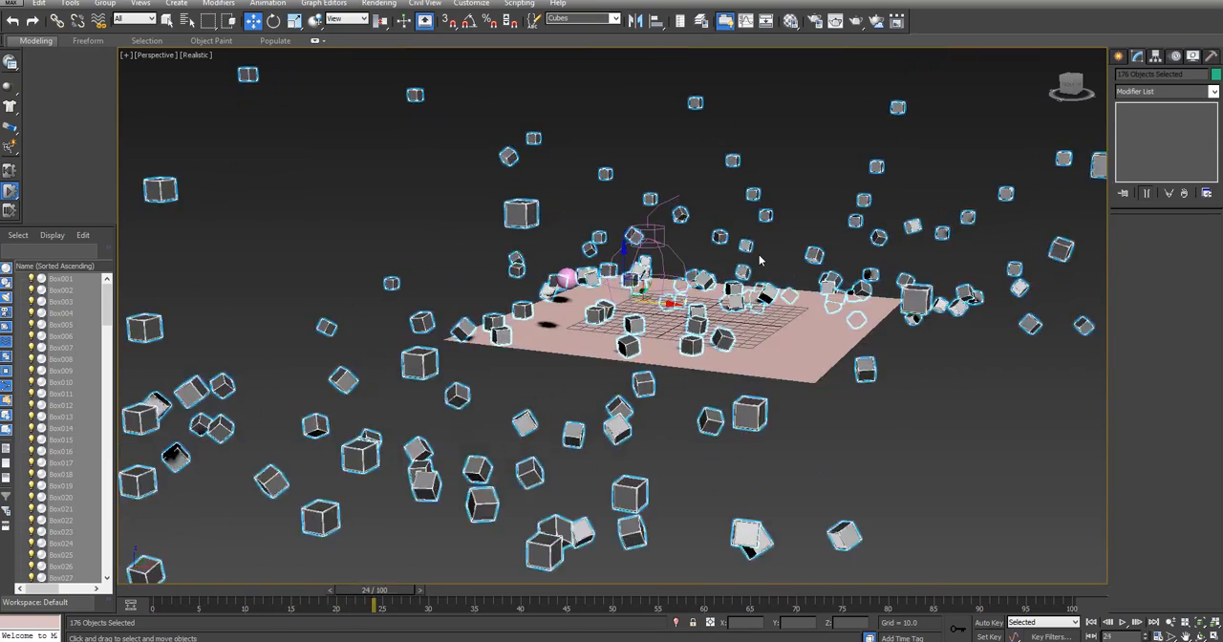
{"action": "middle_click_drag", "start_coordinate": [796, 246], "coordinate": [639, 305]}
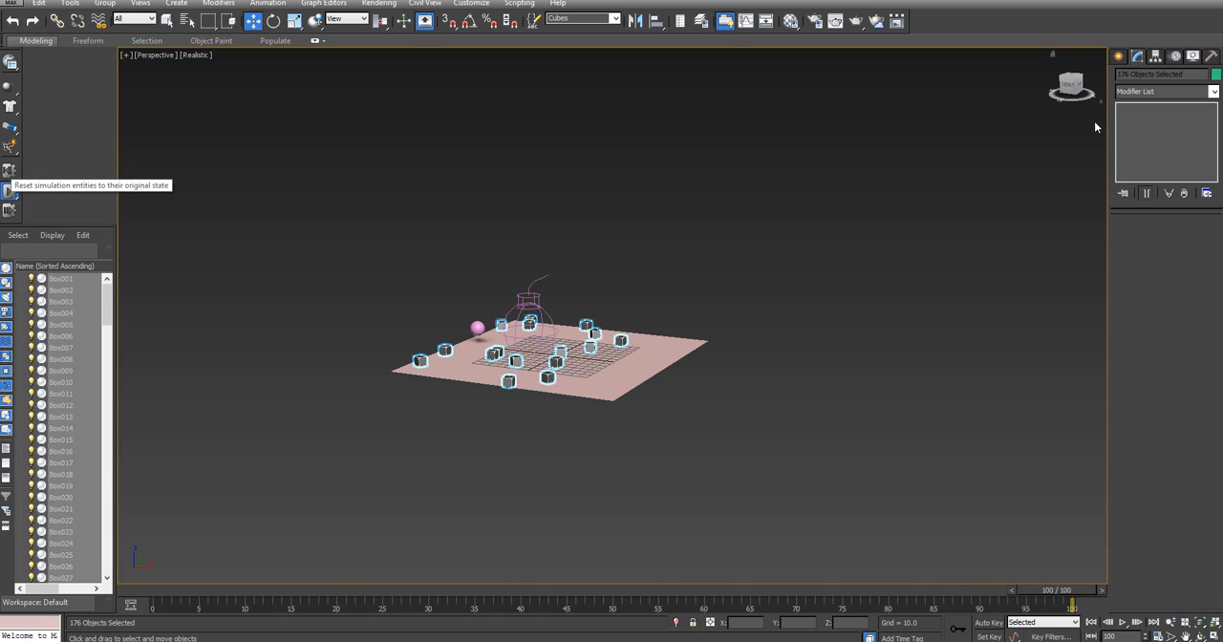
{"action": "left_click", "coordinate": [10, 188]}
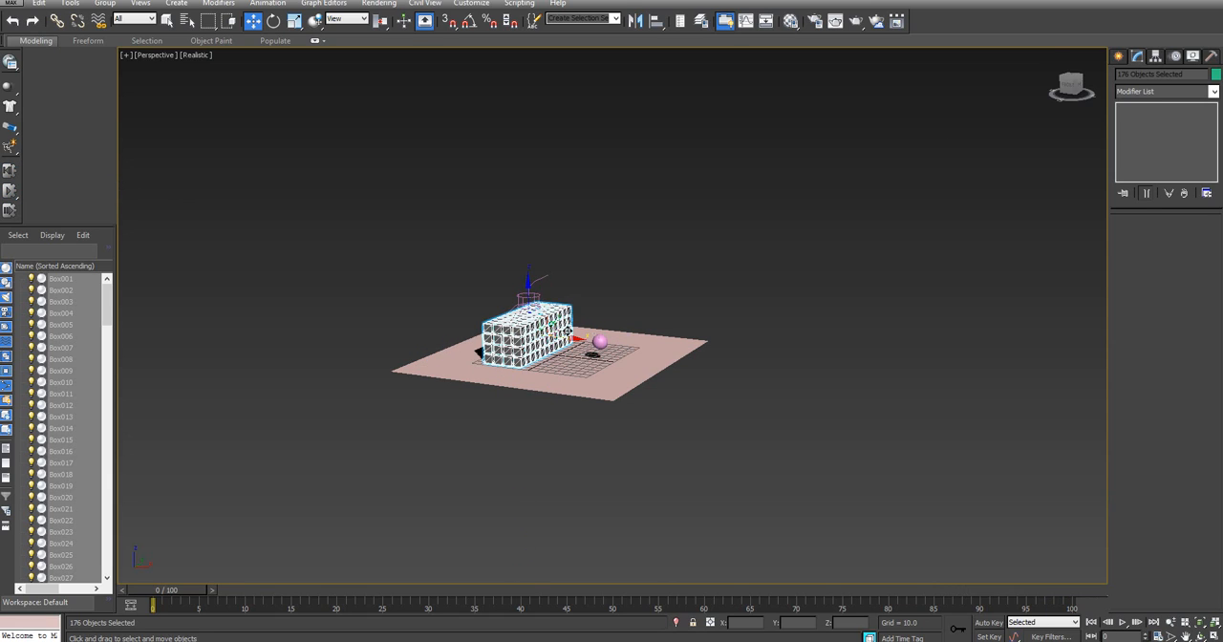
Set the PBomb's strength to 20 and run the simulation again
{"action": "left_click", "coordinate": [540, 287]}
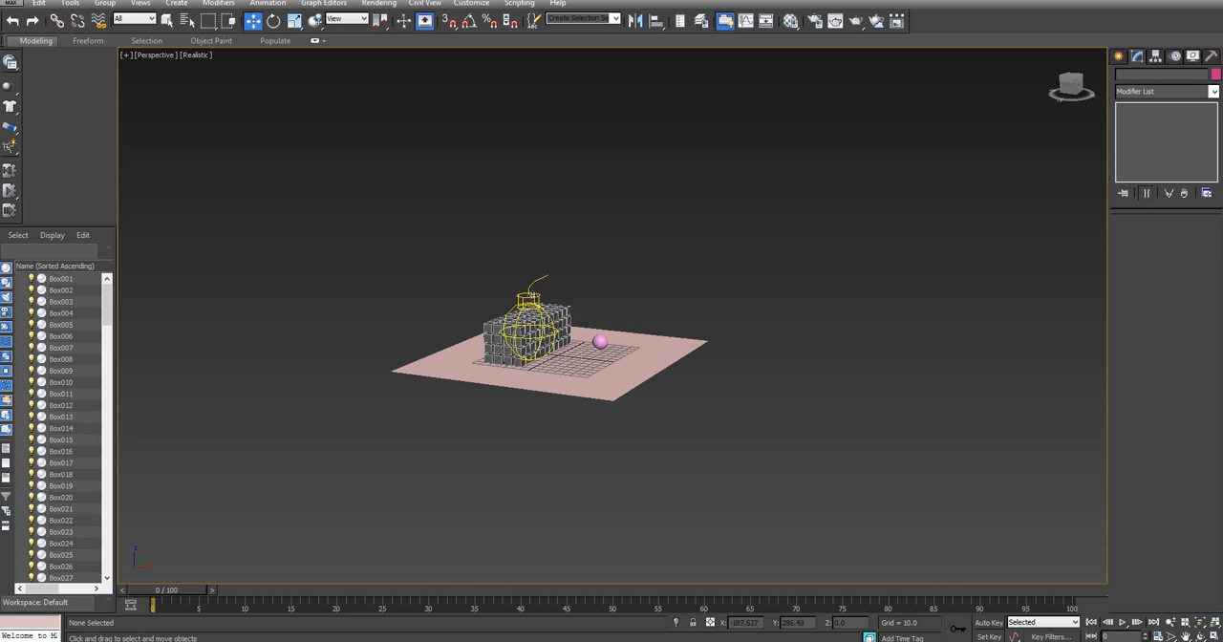
{"action": "left_click", "coordinate": [531, 296]}
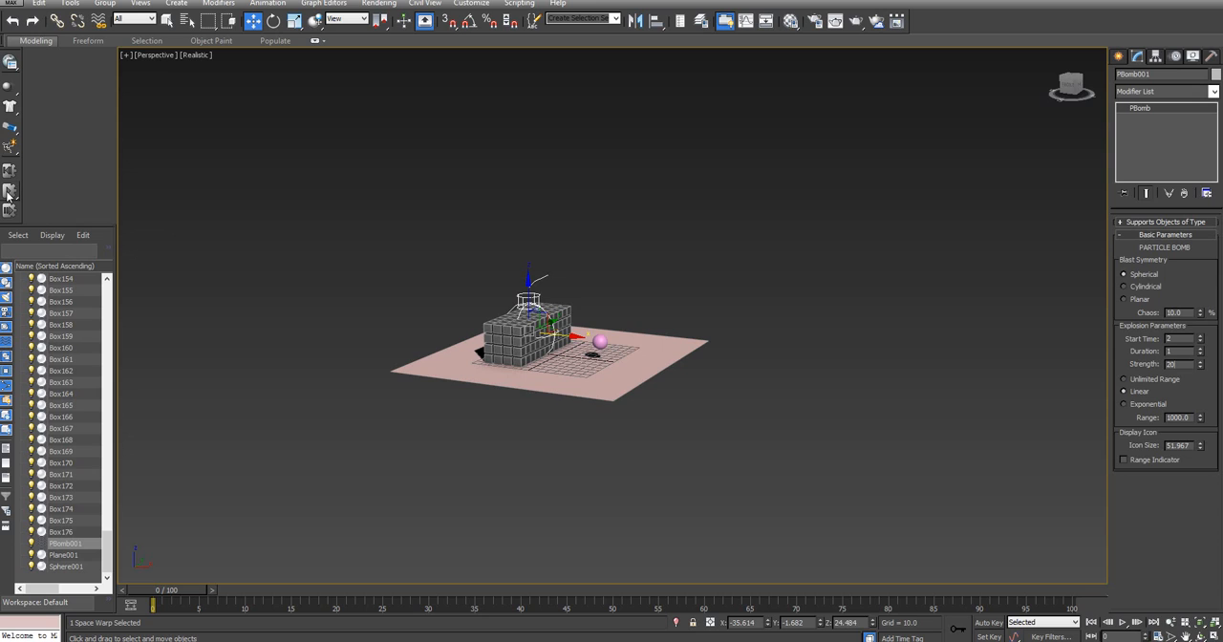
{"action": "key", "text": "slash"}
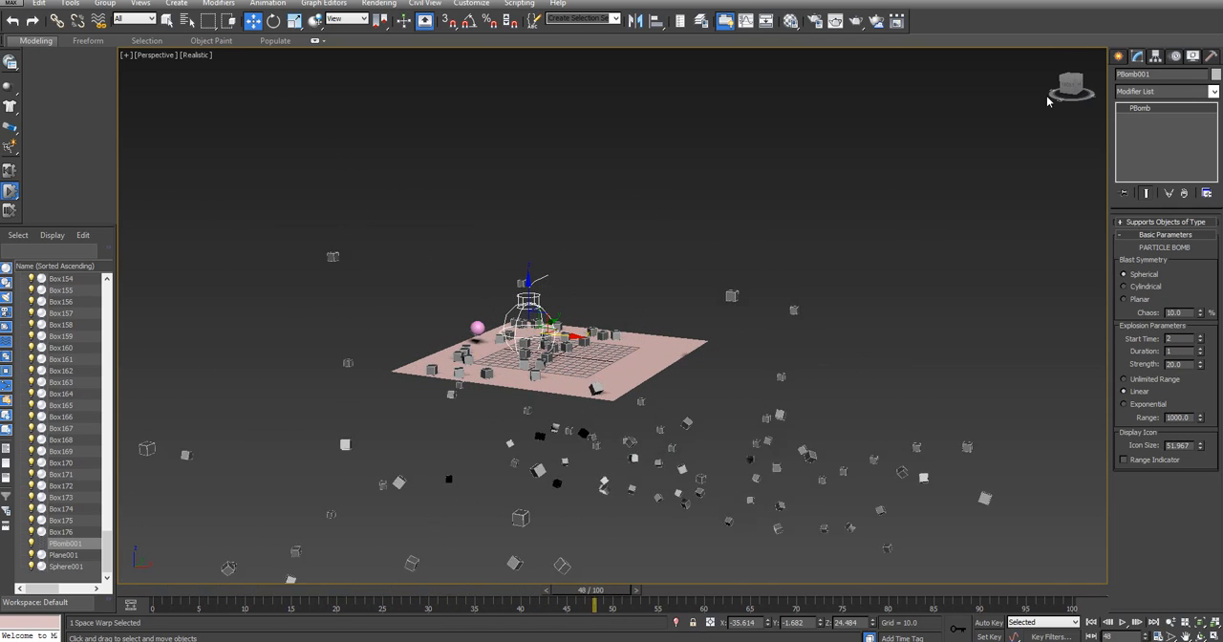
Select the pink sphere and assign the Steel physical material preset to its MassFX rigid body
{"action": "mouse_move", "coordinate": [596, 417]}
{"action": "middle_mouse_down", "text": "alt"}
{"action": "mouse_move", "coordinate": [632, 457]}
{"action": "mouse_move", "coordinate": [680, 426]}
{"action": "mouse_move", "coordinate": [616, 406]}
{"action": "mouse_move", "coordinate": [604, 416]}
{"action": "middle_mouse_up", "text": "alt"}
{"action": "scroll", "coordinate": [768, 298], "scroll_direction": "up", "scroll_amount": 4}
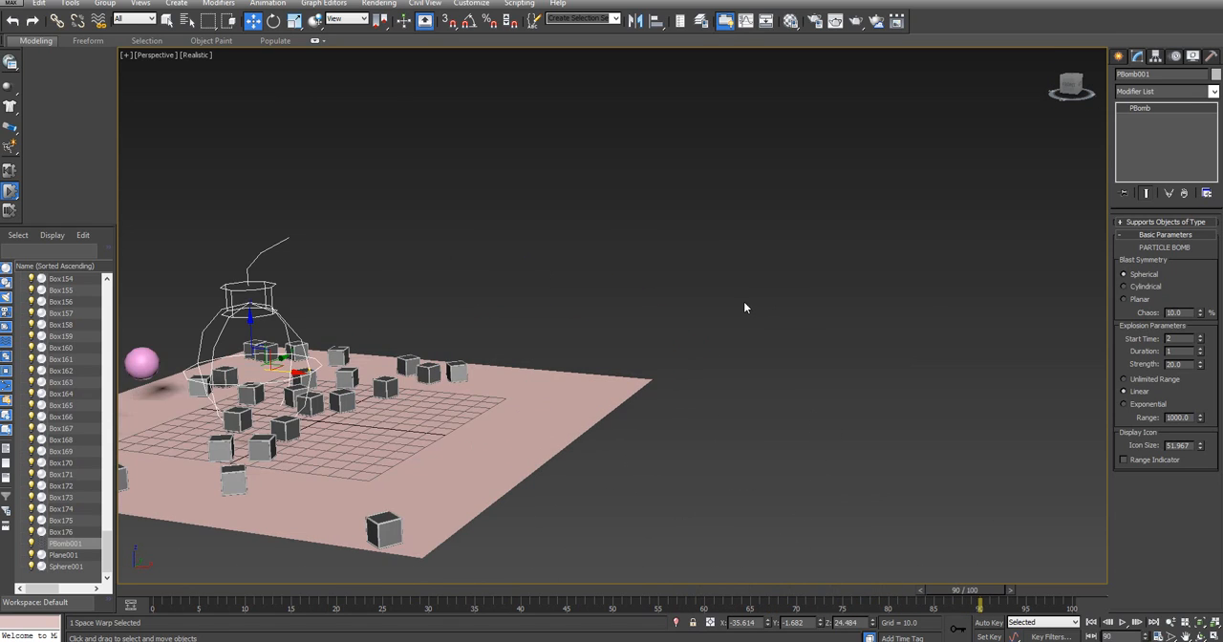
{"action": "middle_click_drag", "start_coordinate": [743, 301], "coordinate": [949, 272]}
{"action": "scroll", "coordinate": [950, 276], "scroll_direction": "up", "scroll_amount": 3}
{"action": "middle_click_drag", "start_coordinate": [856, 294], "coordinate": [835, 193]}
{"action": "left_click", "coordinate": [334, 279]}
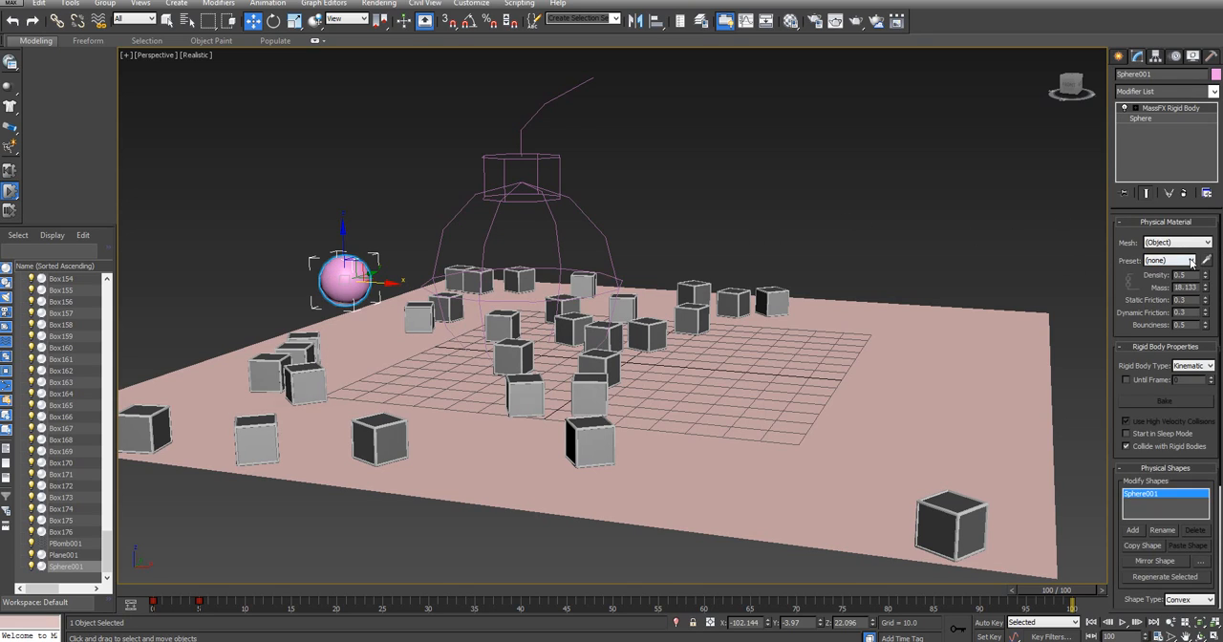
{"action": "left_click", "coordinate": [1150, 261]}
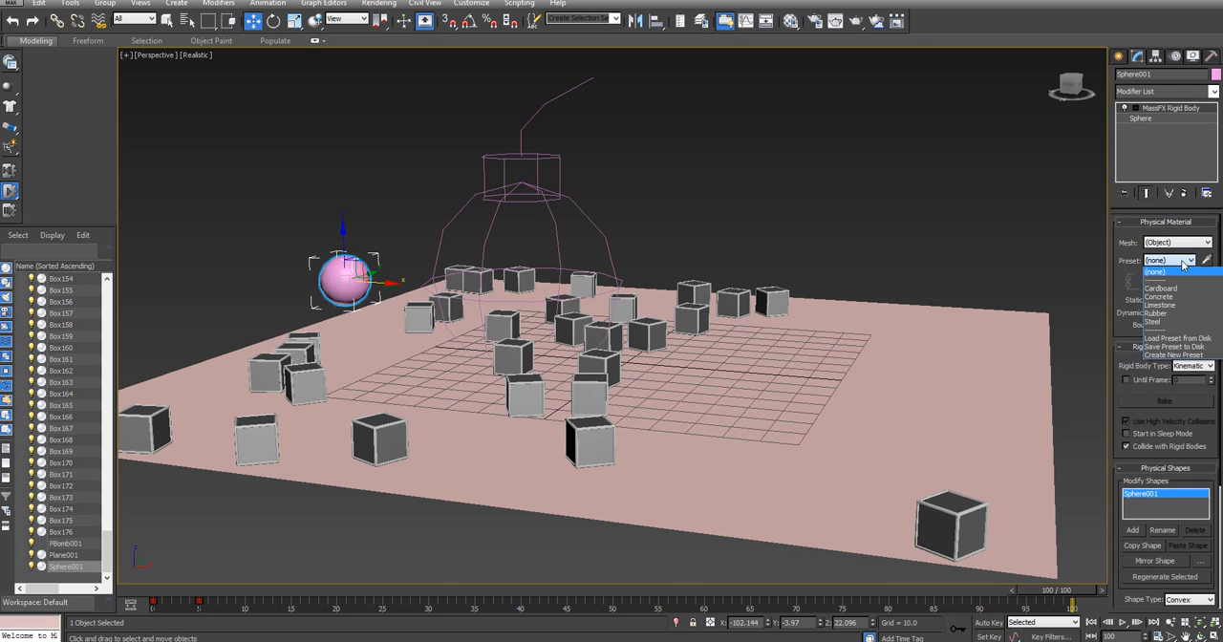
{"action": "left_click", "coordinate": [1159, 323]}
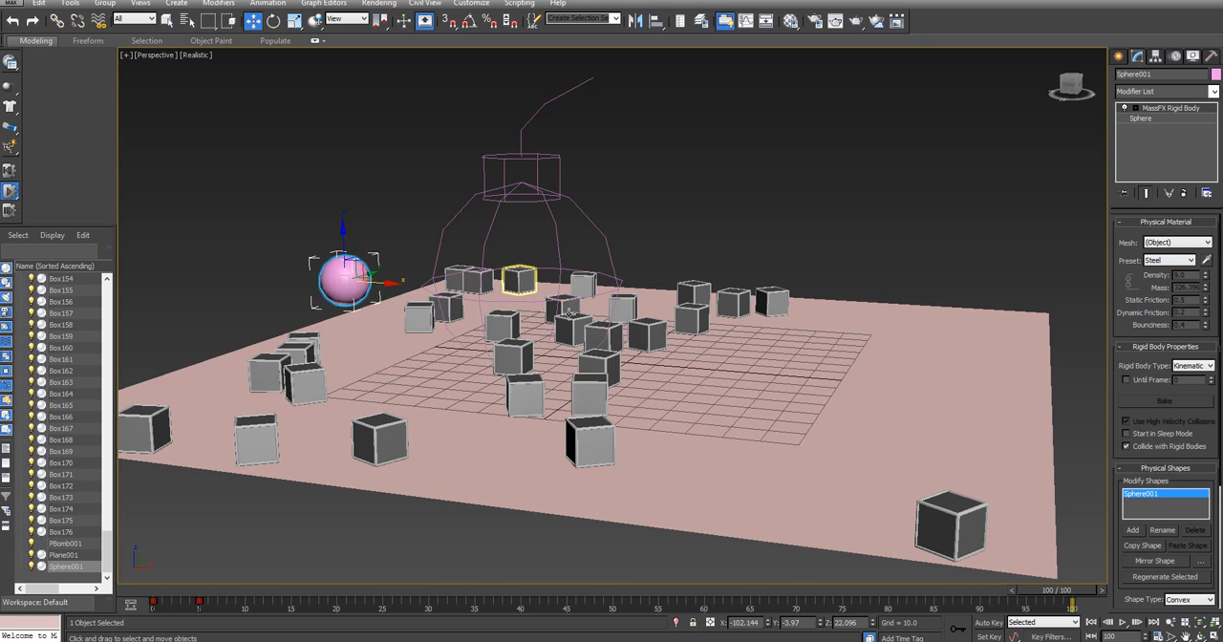
Reset the simulation, select the Cubes selection set and apply the Concrete physical material preset to its rigid bodies in MassFX Tools
{"action": "left_click", "coordinate": [9, 171]}
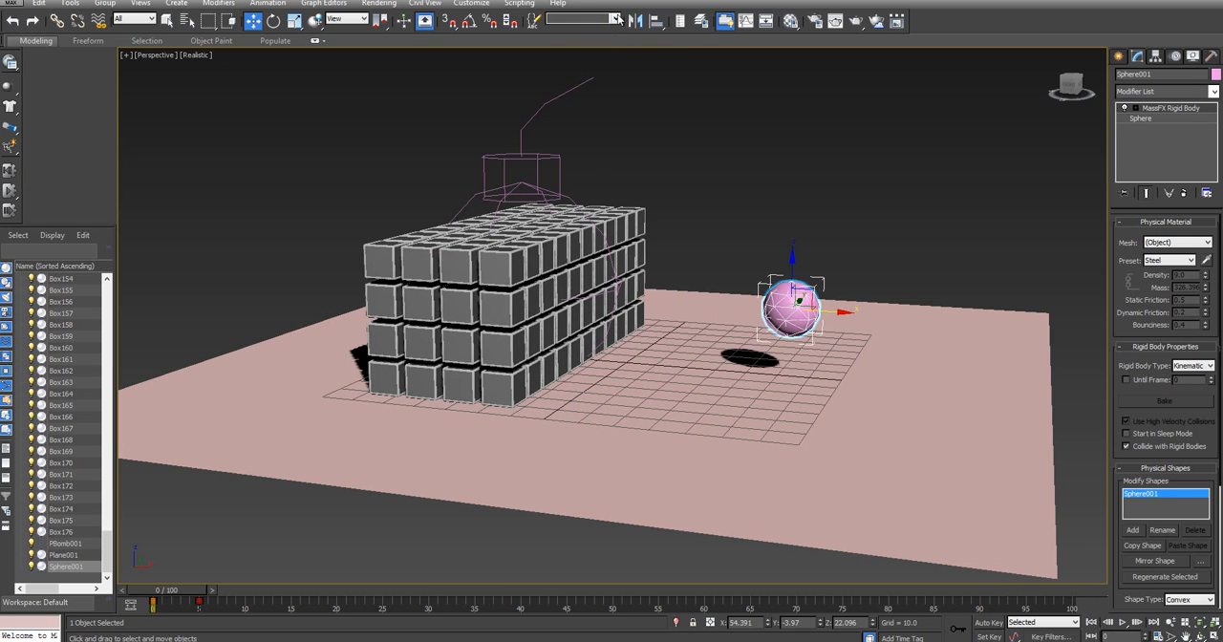
{"action": "left_click", "coordinate": [589, 32]}
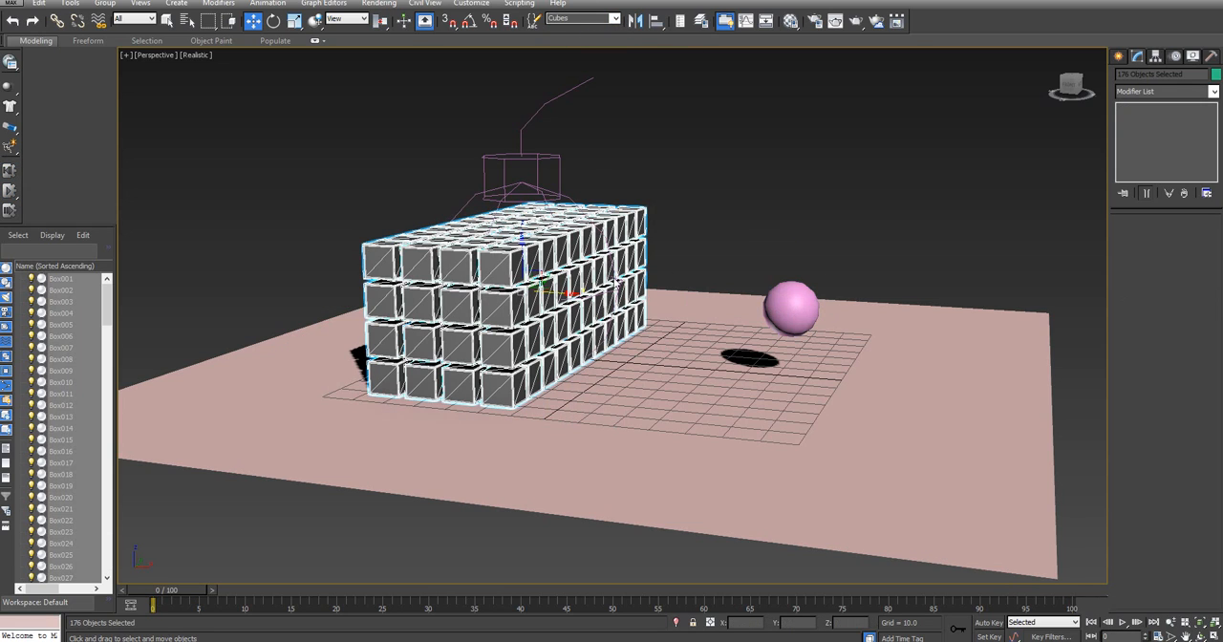
{"action": "left_click", "coordinate": [13, 63]}
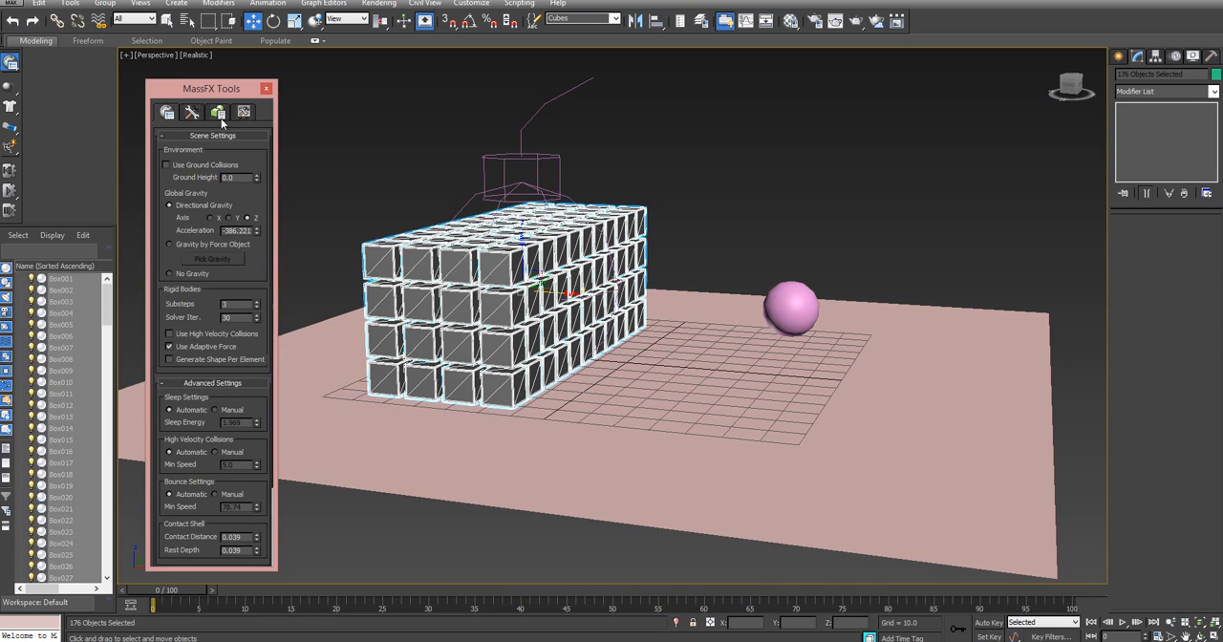
{"action": "left_click", "coordinate": [219, 112]}
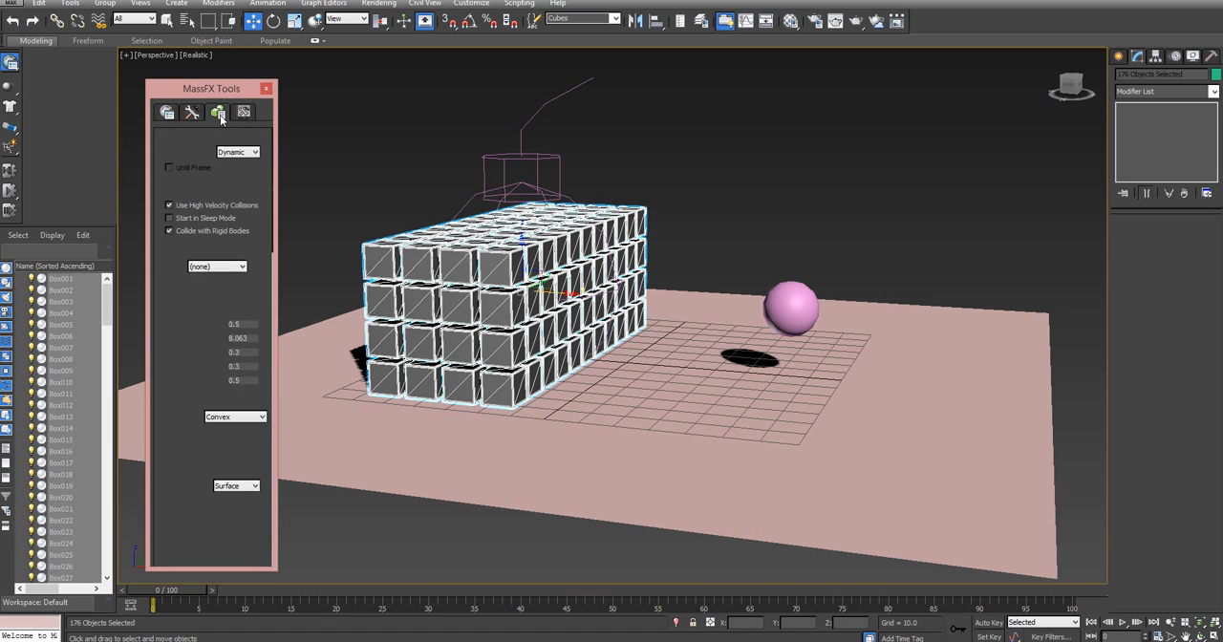
{"action": "left_click", "coordinate": [231, 267]}
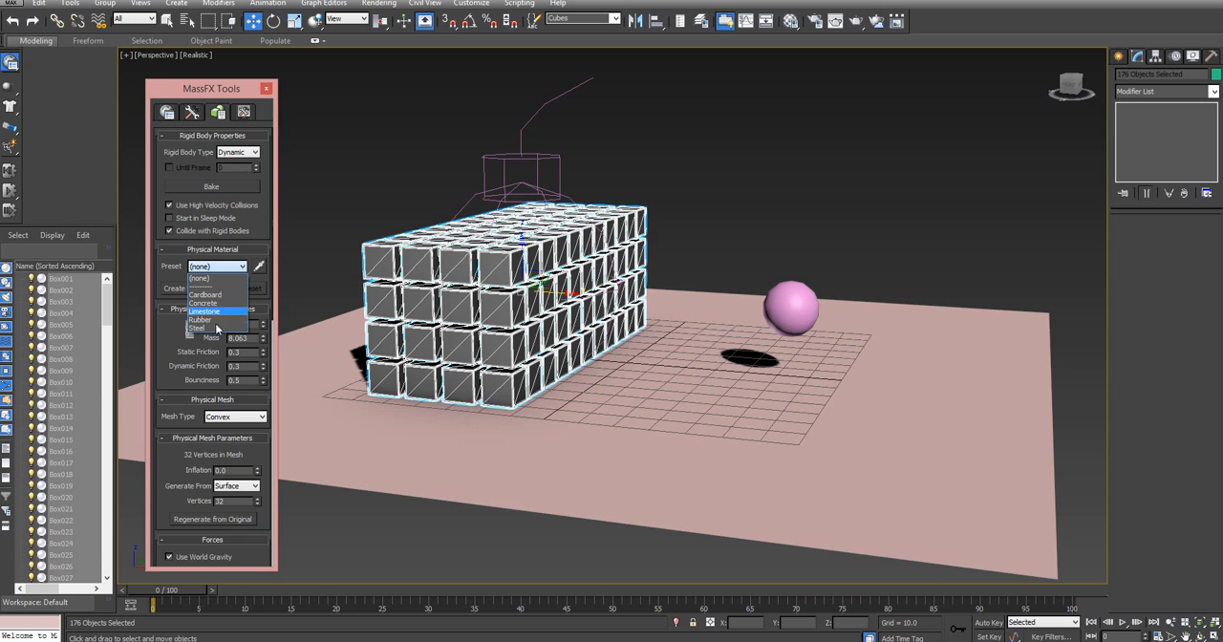
{"action": "left_click", "coordinate": [220, 304]}
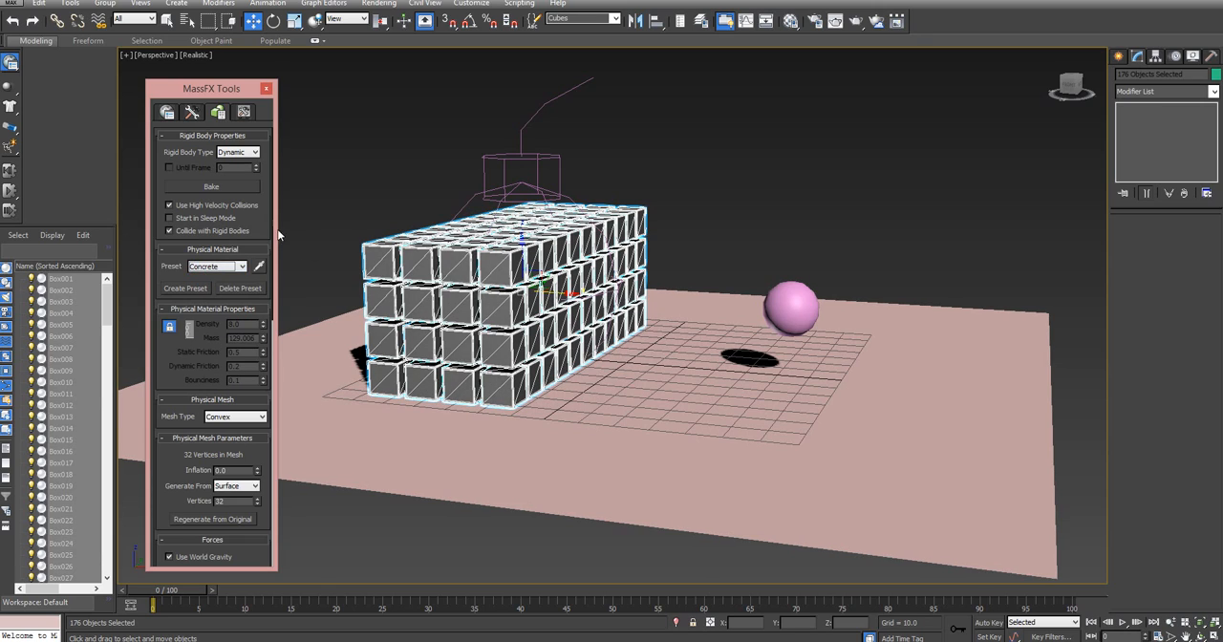
{"action": "left_click", "coordinate": [264, 87]}
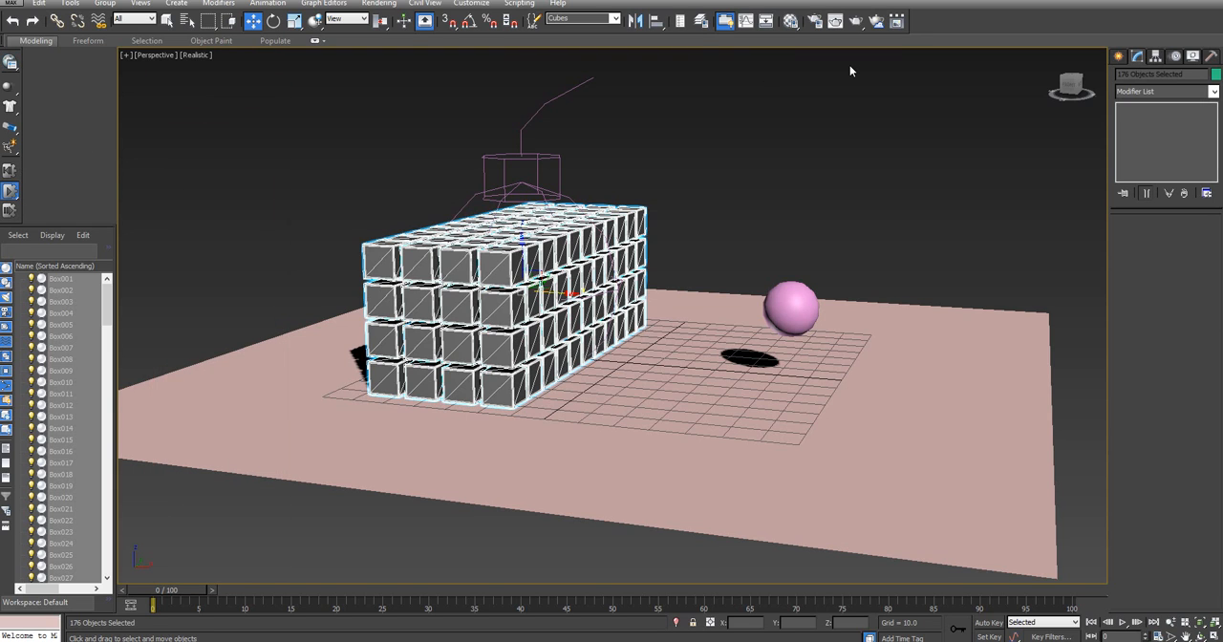
Run the simulation with the concrete cubes and check the scene forces applied to the Cubes set in MassFX Tools
{"action": "key", "text": "slash"}
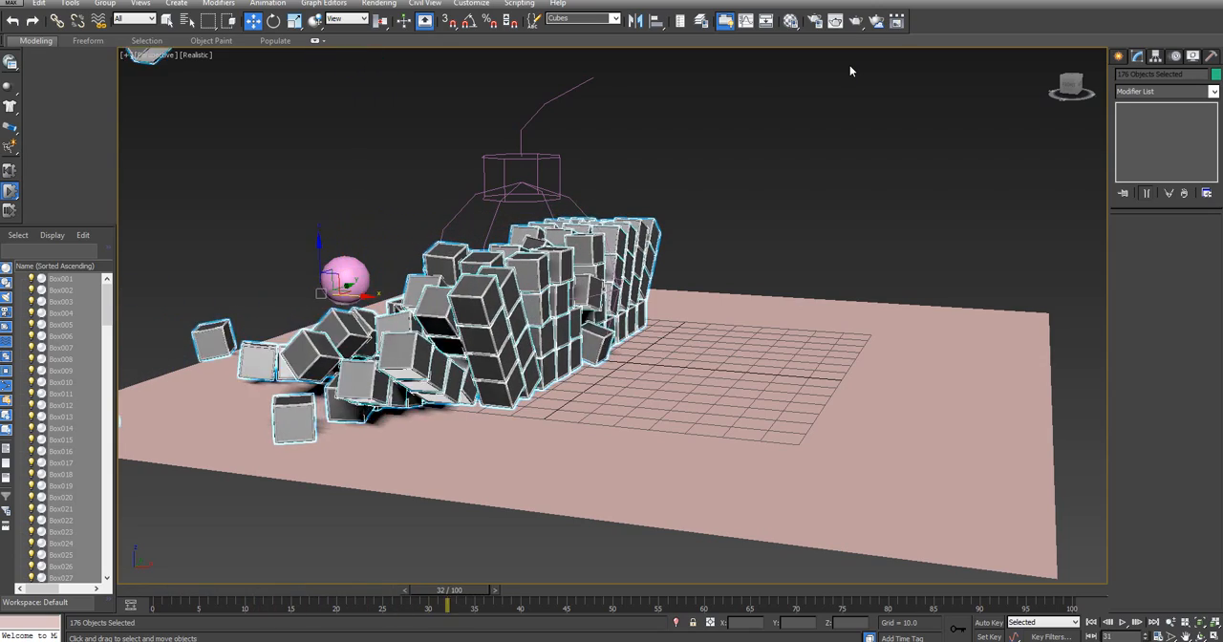
{"action": "left_click", "coordinate": [541, 191]}
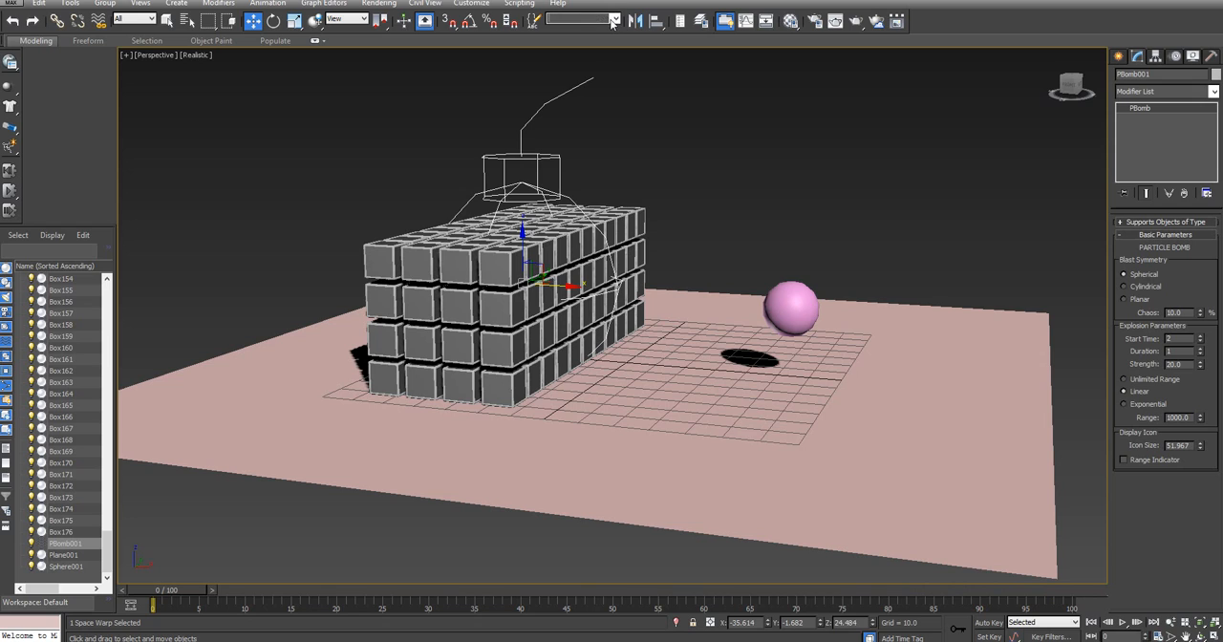
{"action": "left_click", "coordinate": [573, 31]}
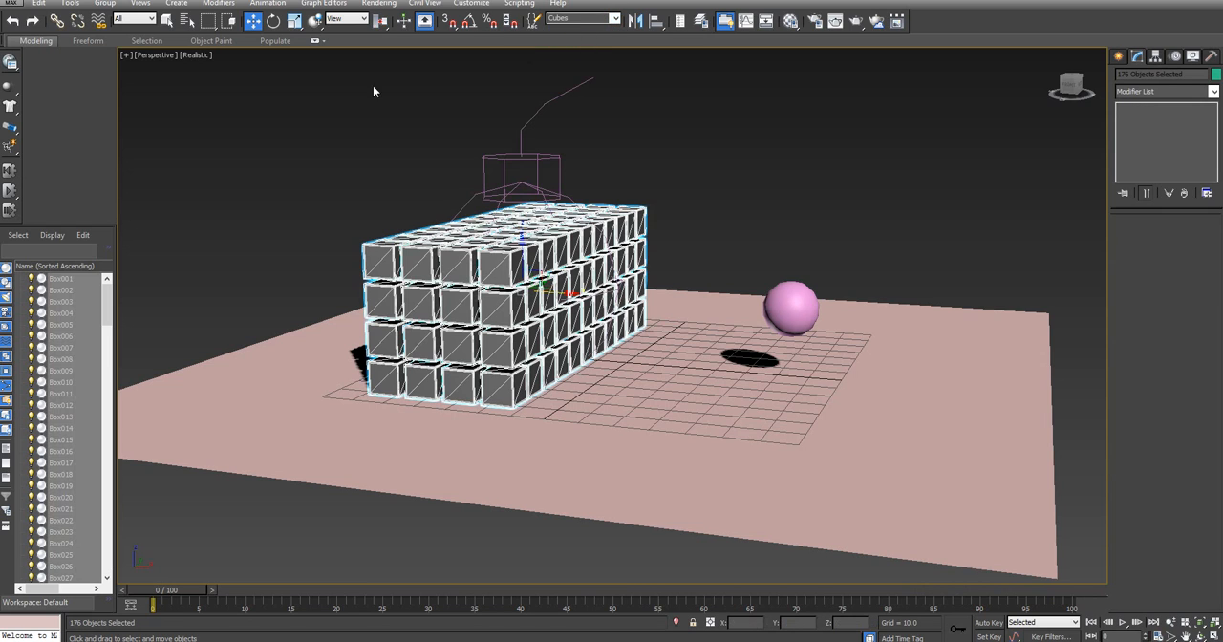
{"action": "left_click", "coordinate": [12, 63]}
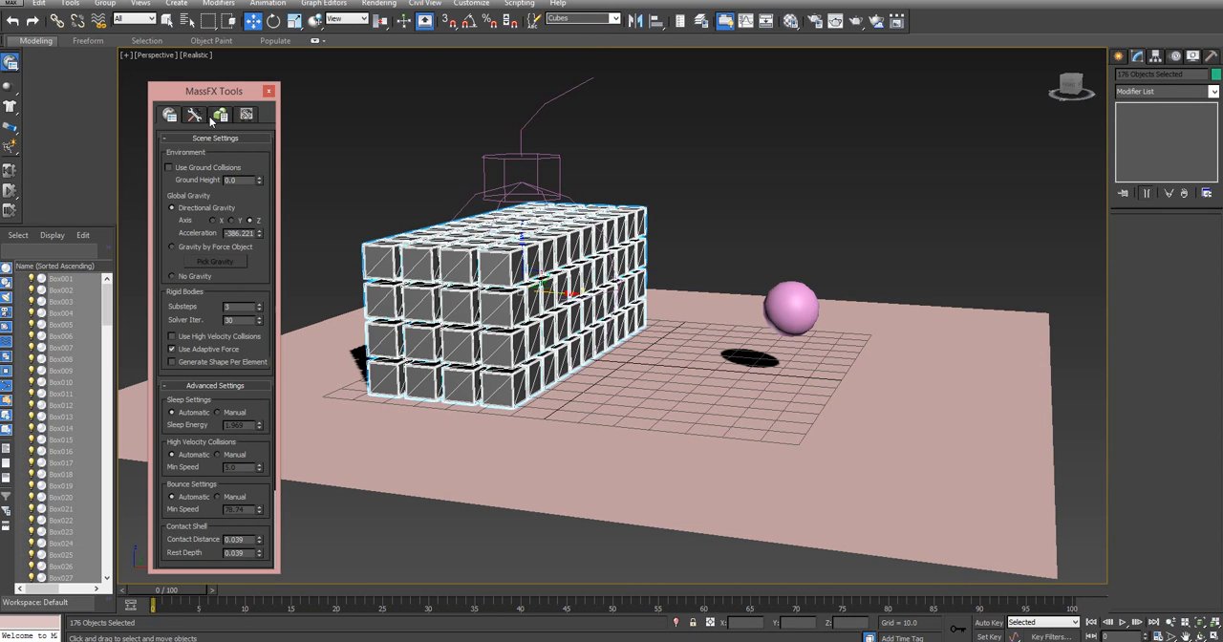
{"action": "left_click", "coordinate": [220, 114]}
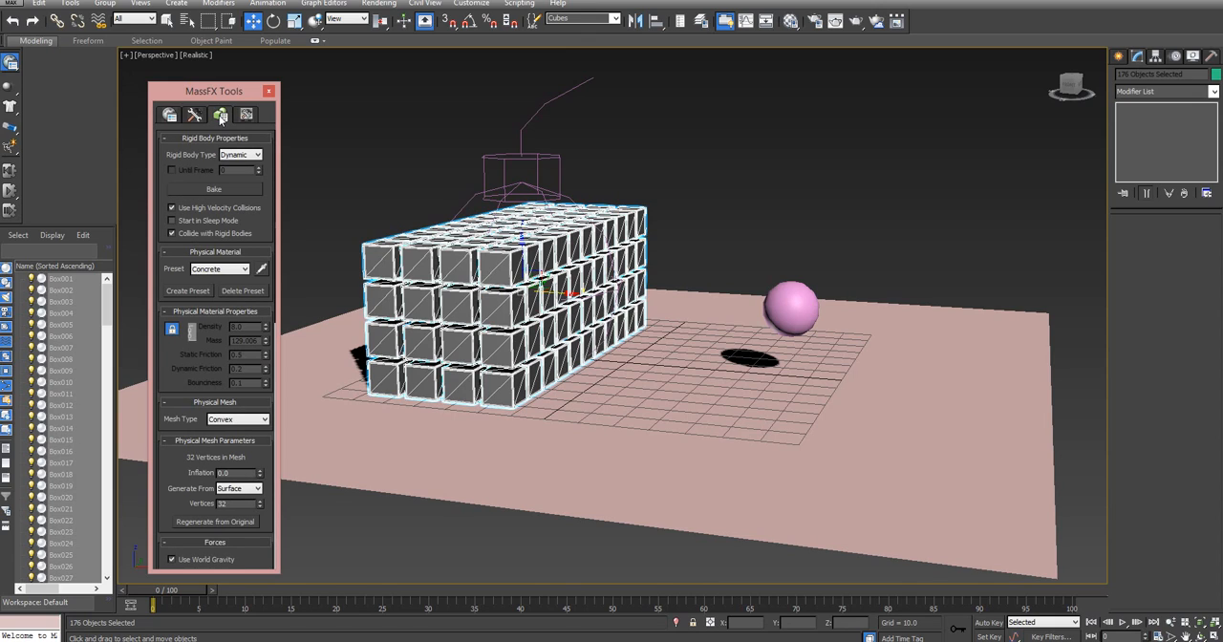
{"action": "scroll", "coordinate": [250, 258], "scroll_direction": "down", "scroll_amount": 5}
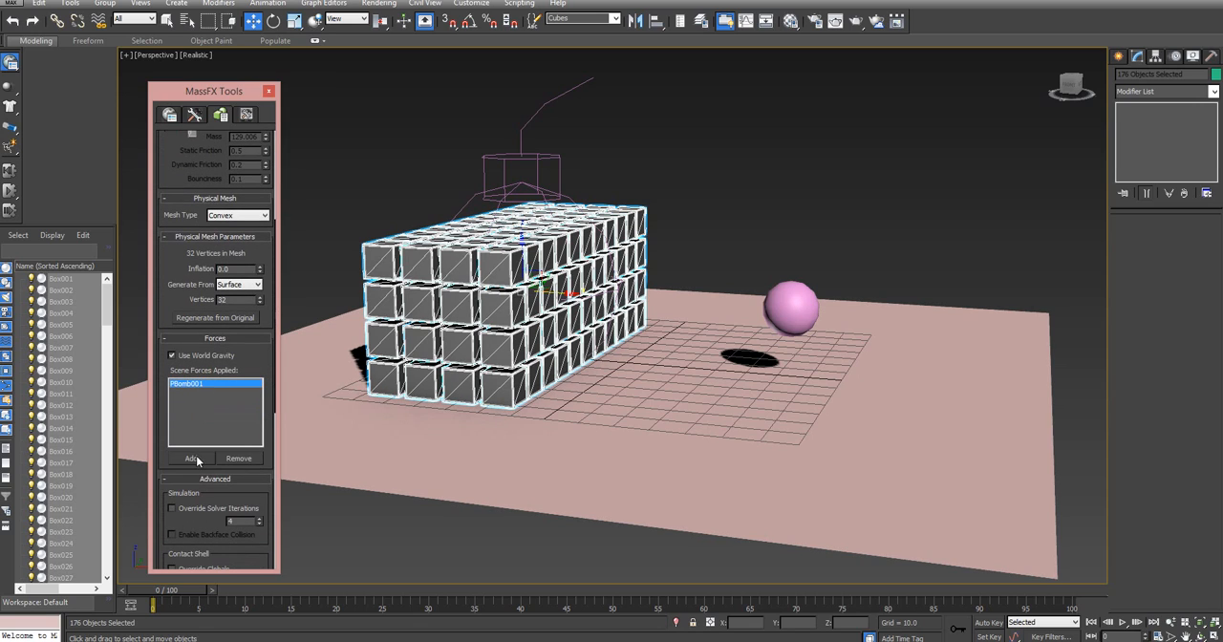
{"action": "left_click", "coordinate": [268, 91]}
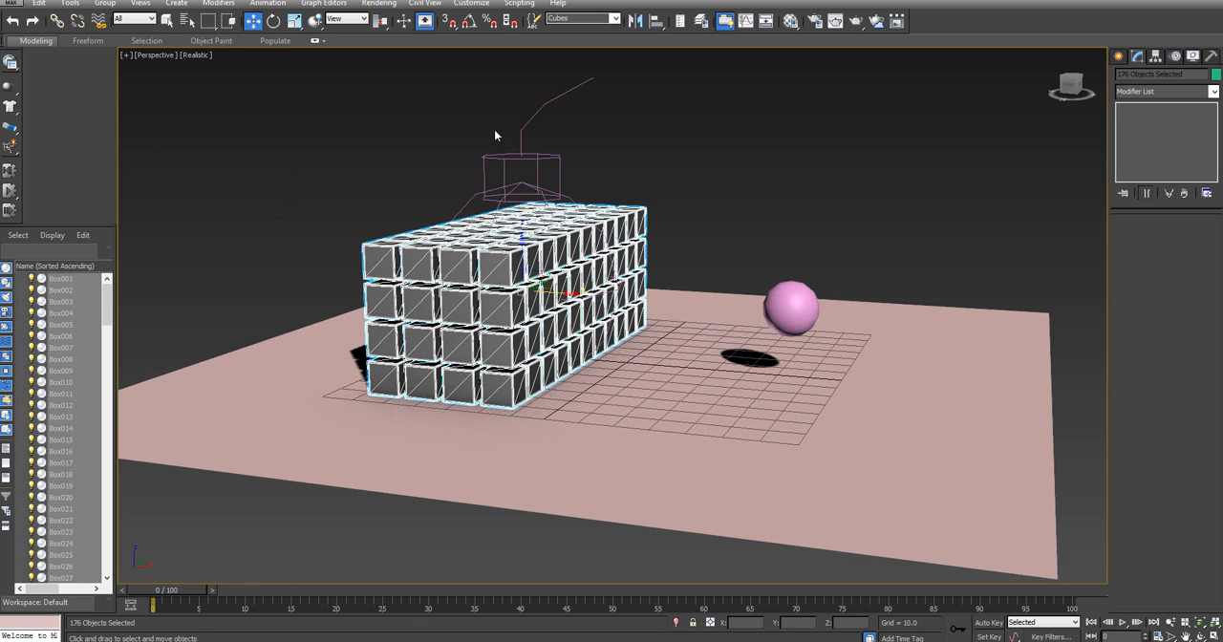
Reselect the Cubes selection set and play the simulation again from a slightly higher viewing angle
{"action": "middle_click_drag", "start_coordinate": [804, 174], "coordinate": [829, 238]}
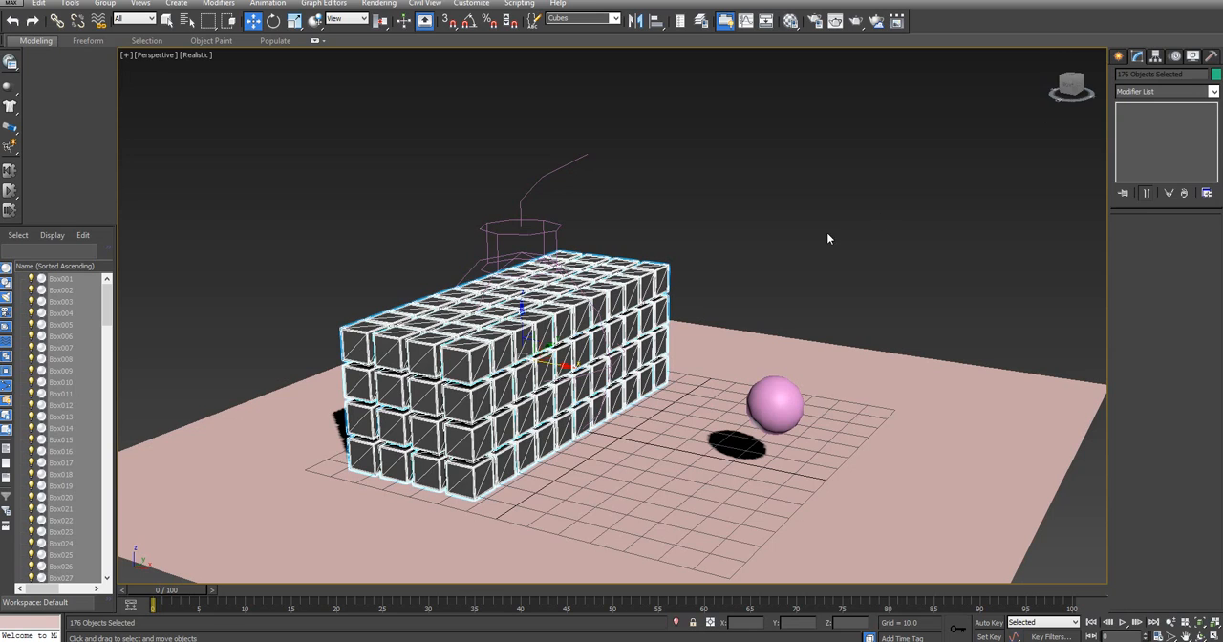
{"action": "left_click_drag", "start_coordinate": [906, 162], "coordinate": [907, 161]}
{"action": "middle_click_drag", "start_coordinate": [688, 286], "coordinate": [728, 219]}
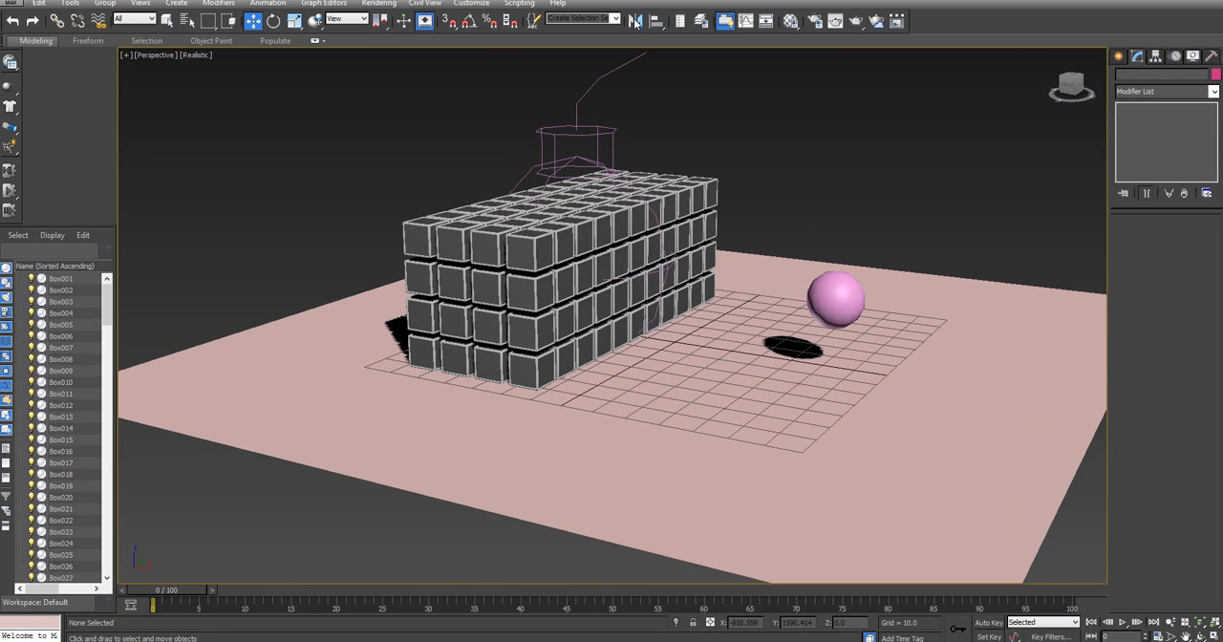
{"action": "left_click", "coordinate": [589, 32]}
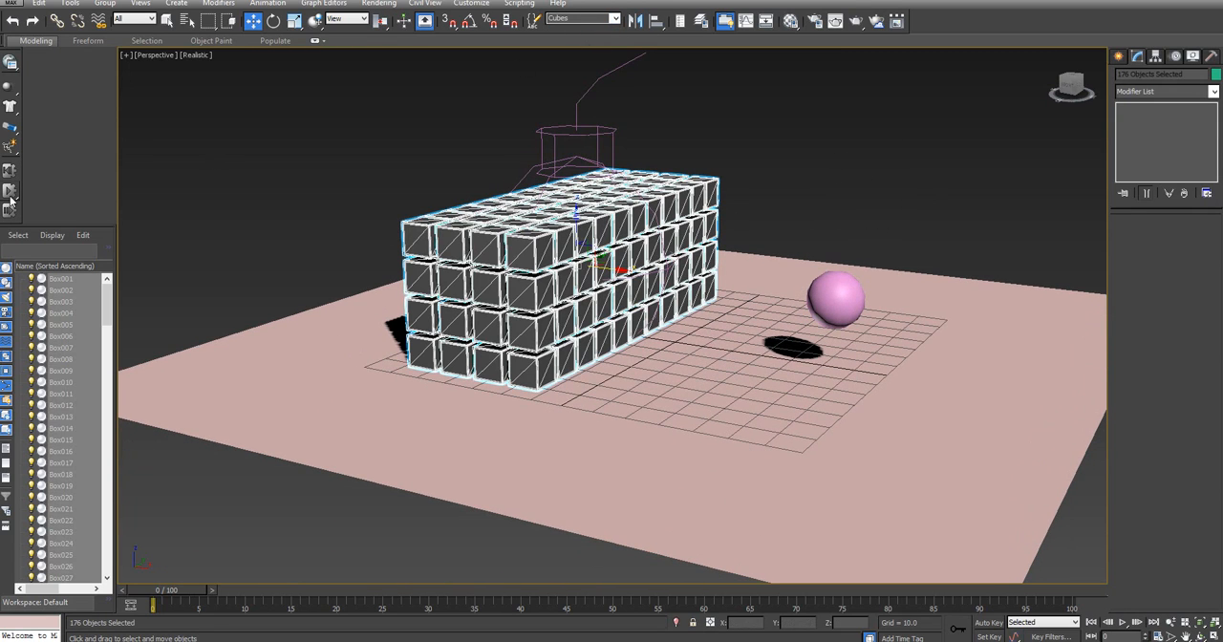
{"action": "key", "text": "slash"}
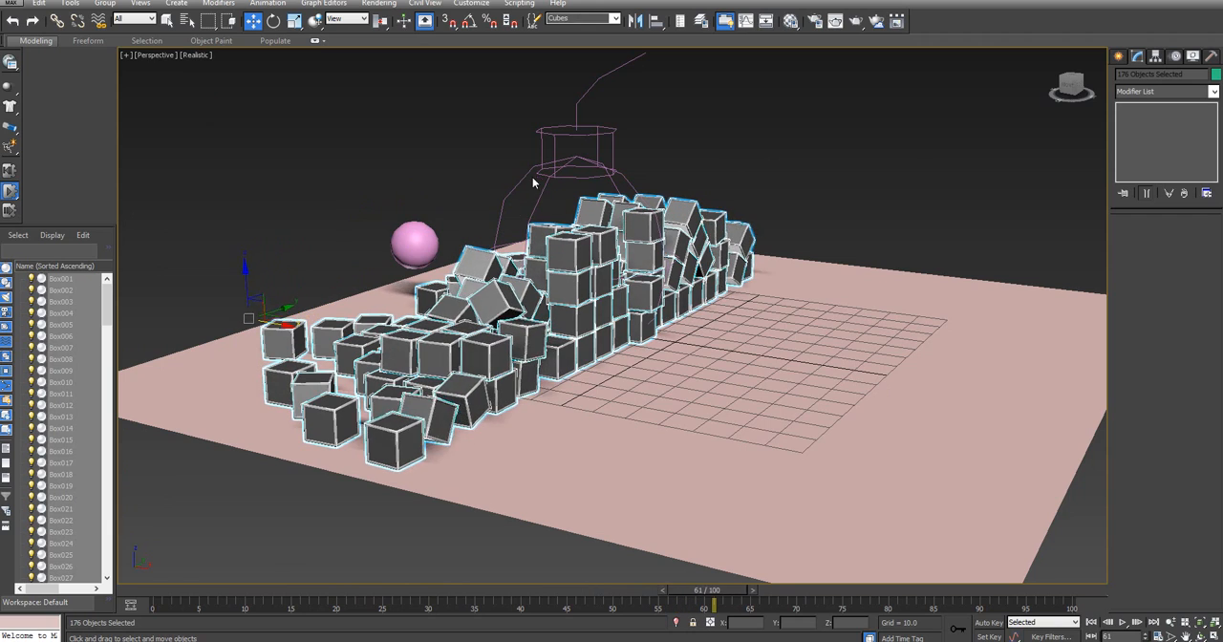
Select the PBomb, set its strength to 50 and rerun the simulation from frame 0
{"action": "left_click", "coordinate": [563, 178]}
{"action": "left_click", "coordinate": [563, 177]}
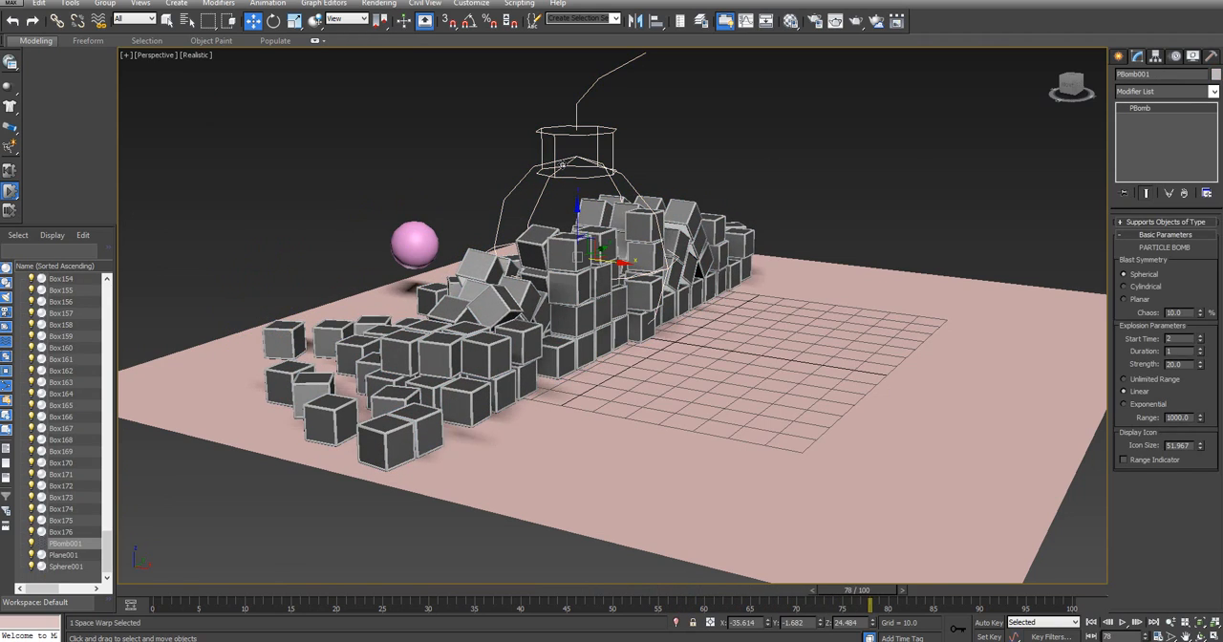
{"action": "left_click", "coordinate": [1199, 369]}
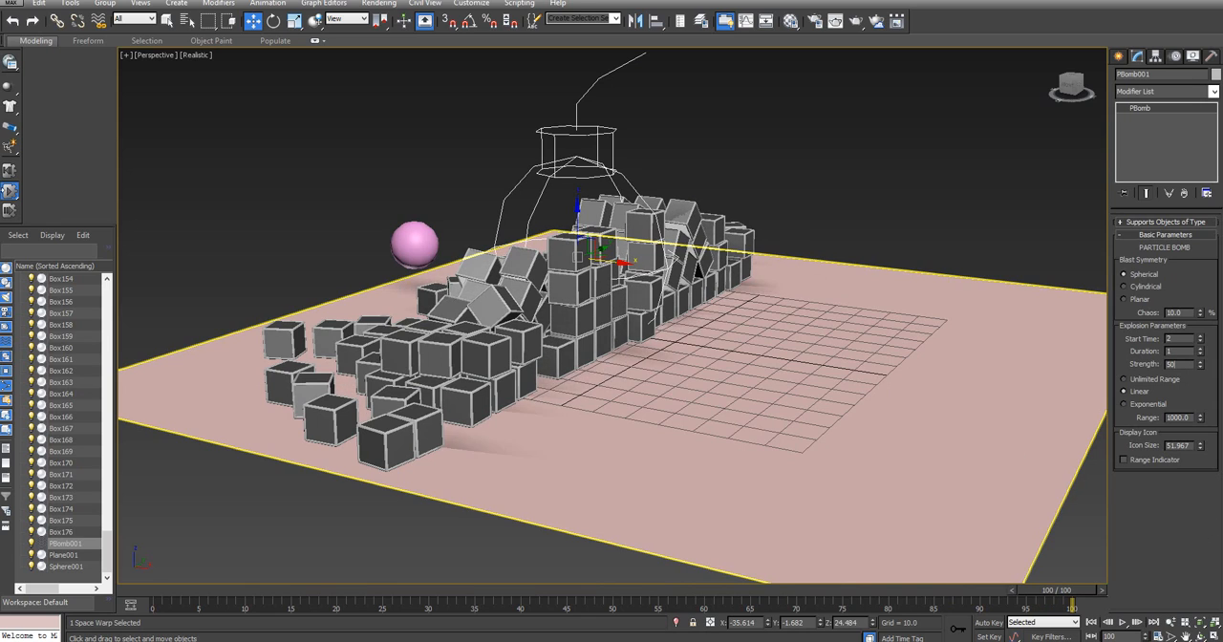
{"action": "key", "text": "Home"}
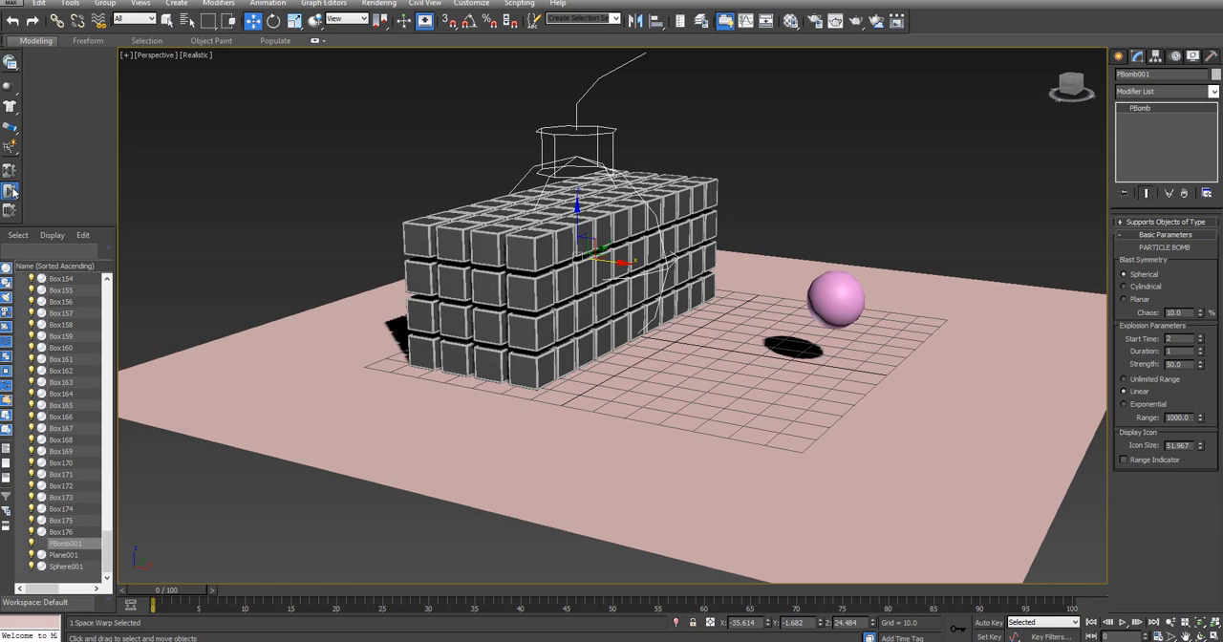
{"action": "key", "text": "slash"}
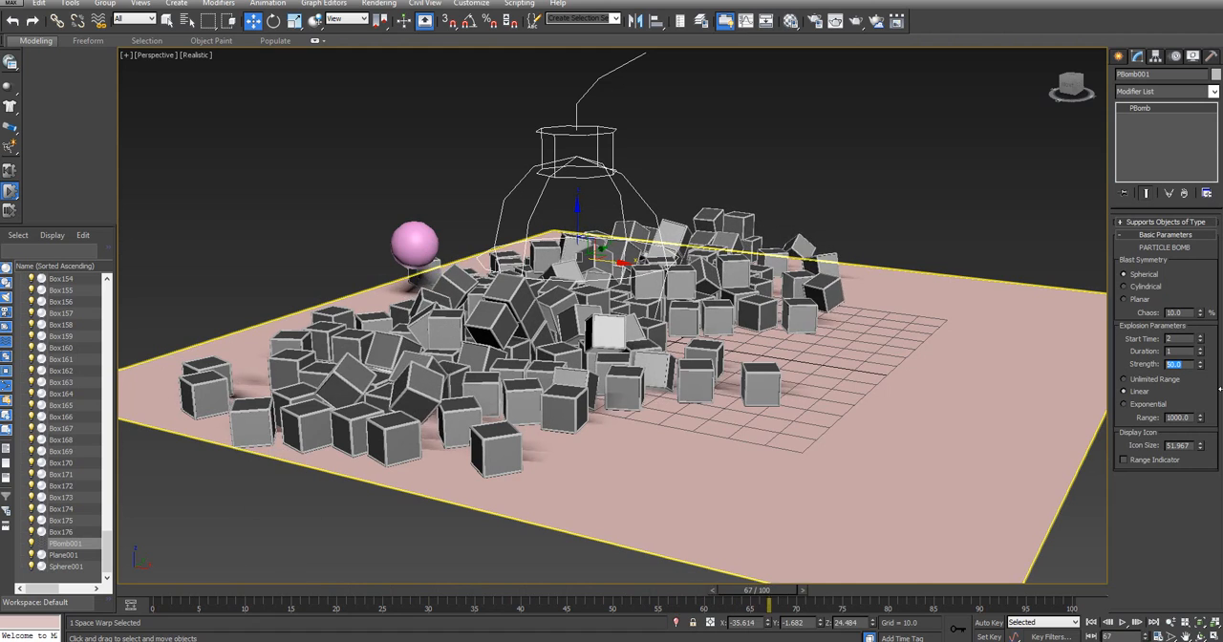
Raise the PBomb's strength to 300, rerun the simulation from frame 0 and inspect the scattered cubes from above
{"action": "type", "text": "100"}
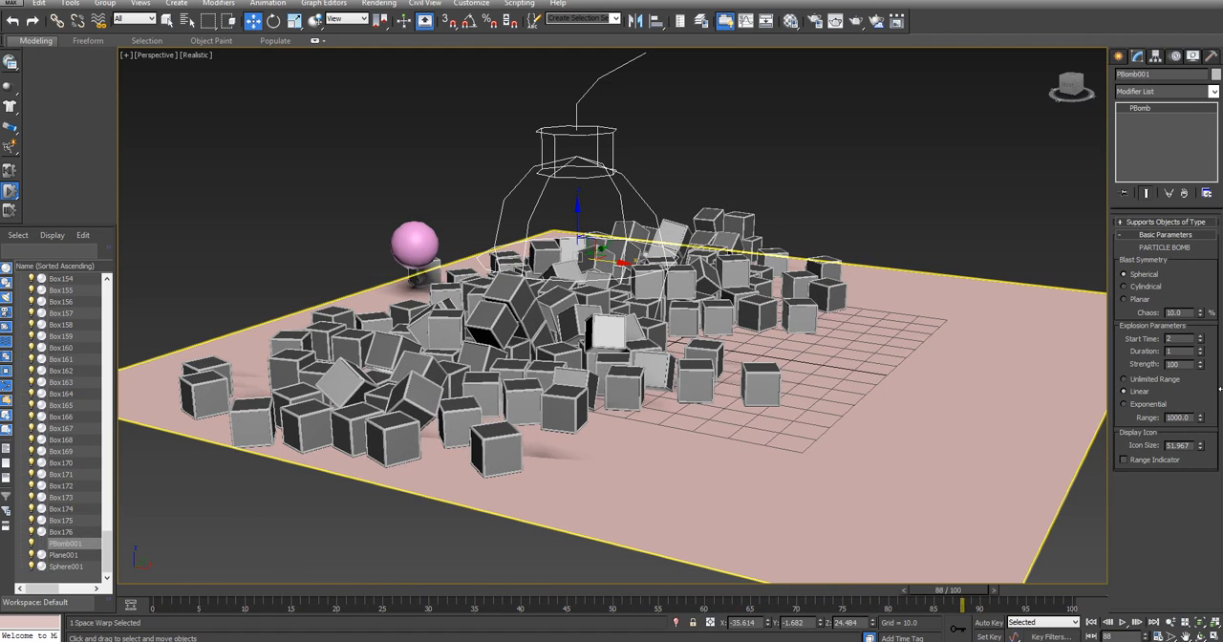
{"action": "key", "text": "Return"}
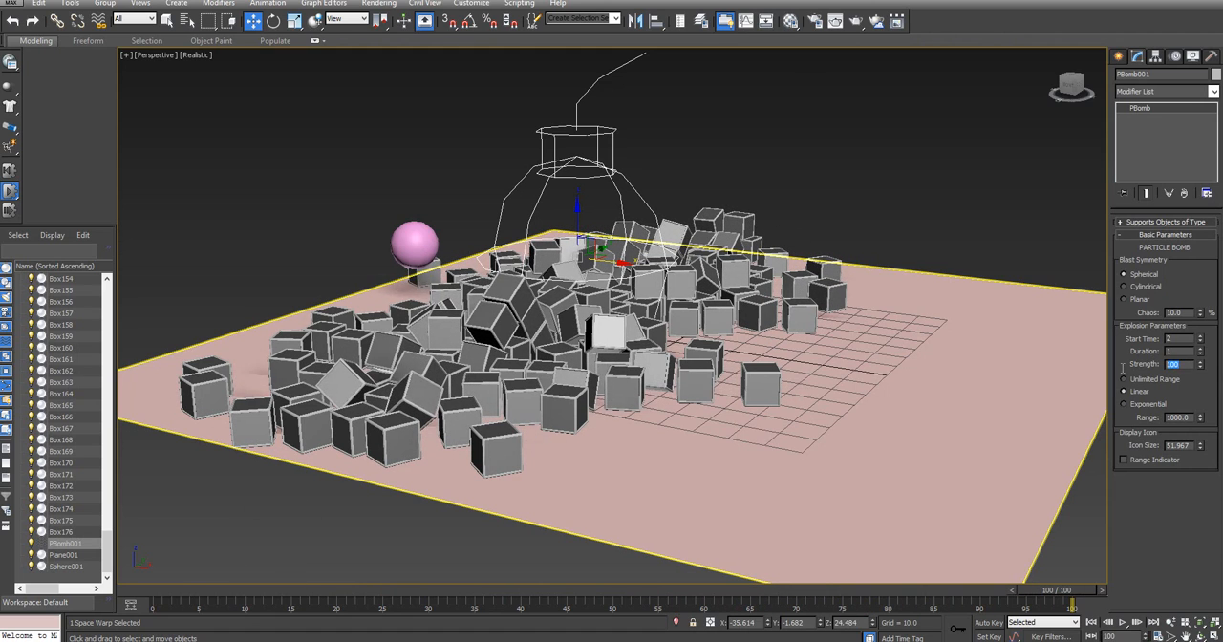
{"action": "type", "text": "300"}
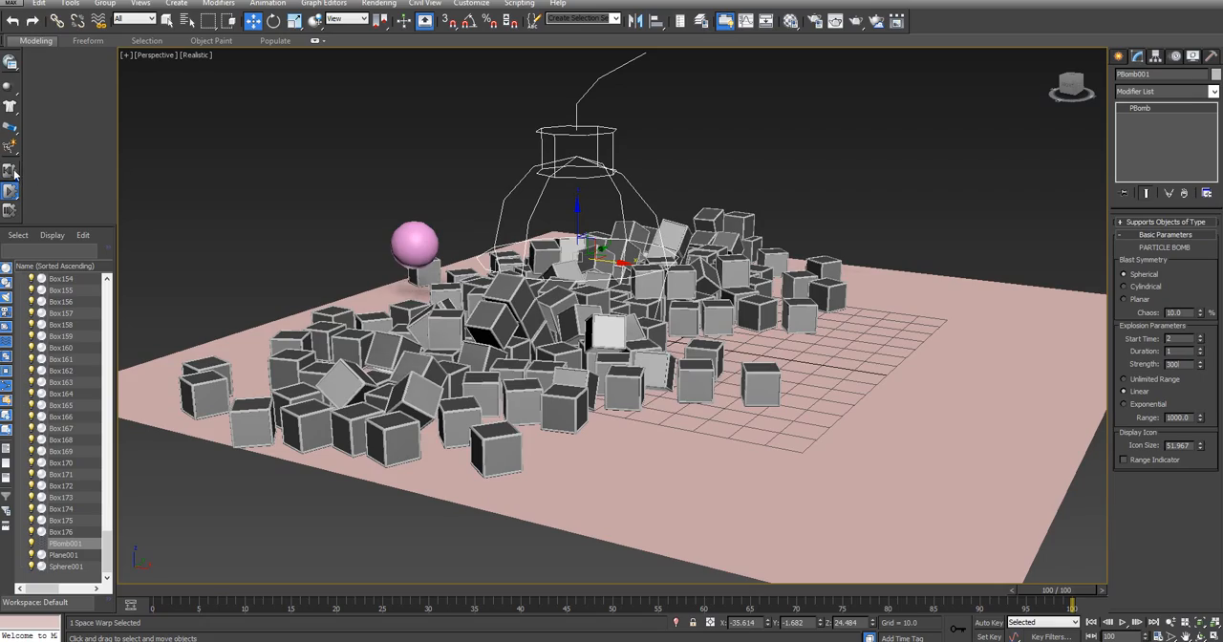
{"action": "key", "text": "Home"}
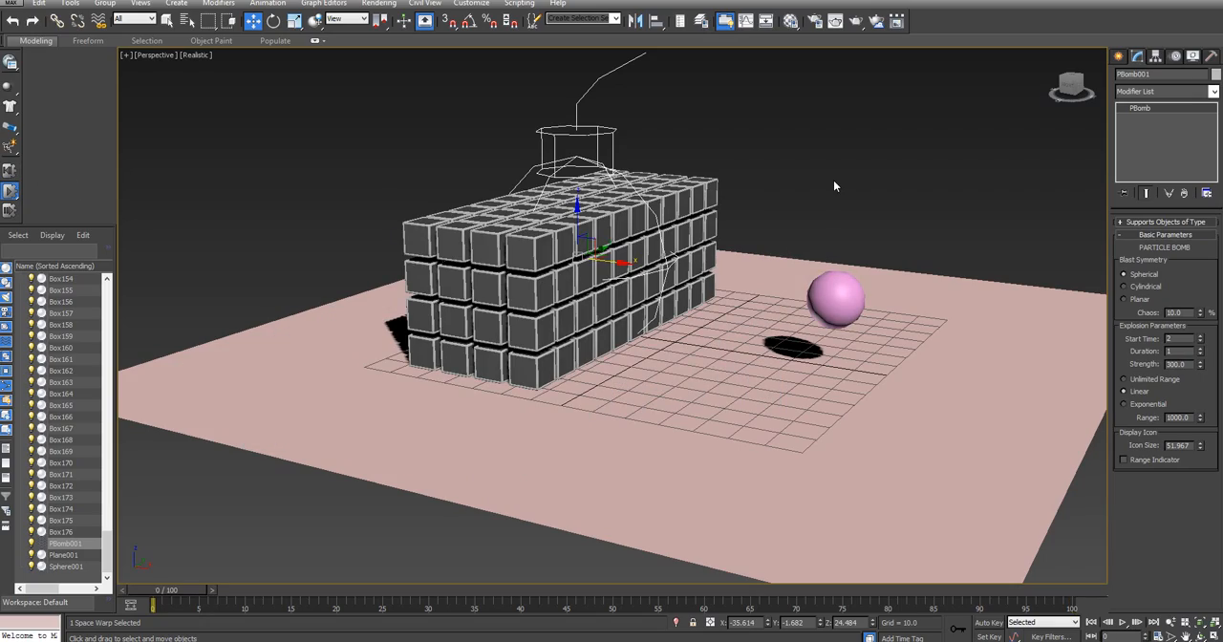
{"action": "key", "text": "slash"}
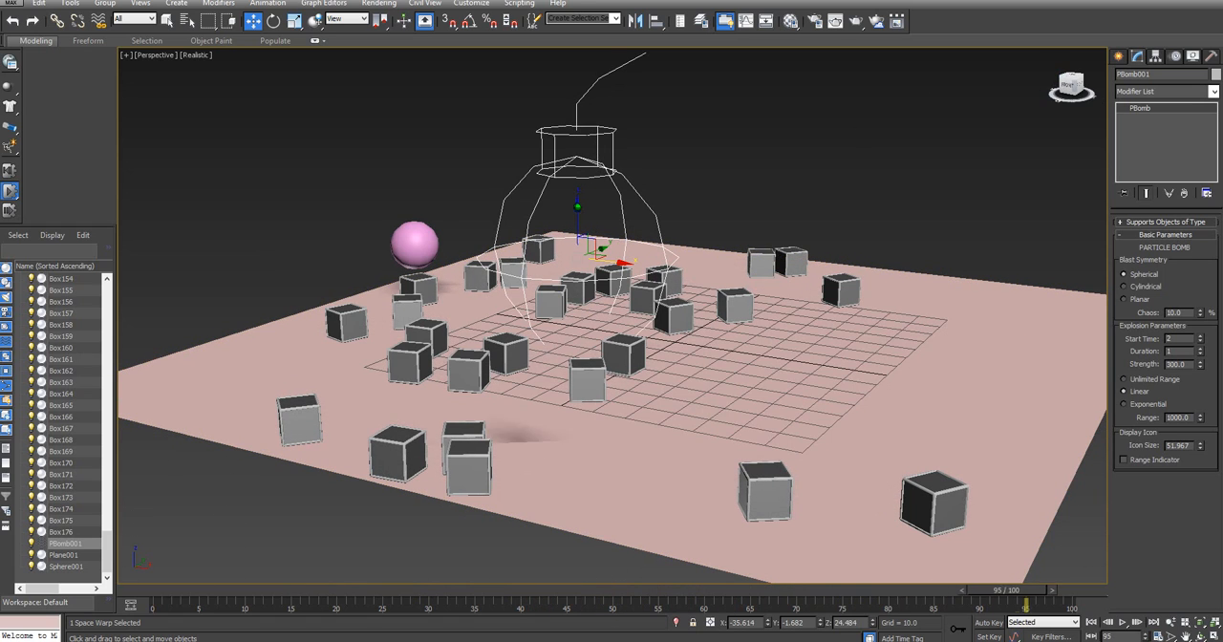
{"action": "mouse_move", "coordinate": [1063, 80]}
{"action": "left_mouse_down"}
{"action": "mouse_move", "coordinate": [1072, 122]}
{"action": "mouse_move", "coordinate": [1048, 95]}
{"action": "mouse_move", "coordinate": [1060, 103]}
{"action": "mouse_move", "coordinate": [1063, 82]}
{"action": "left_mouse_up"}
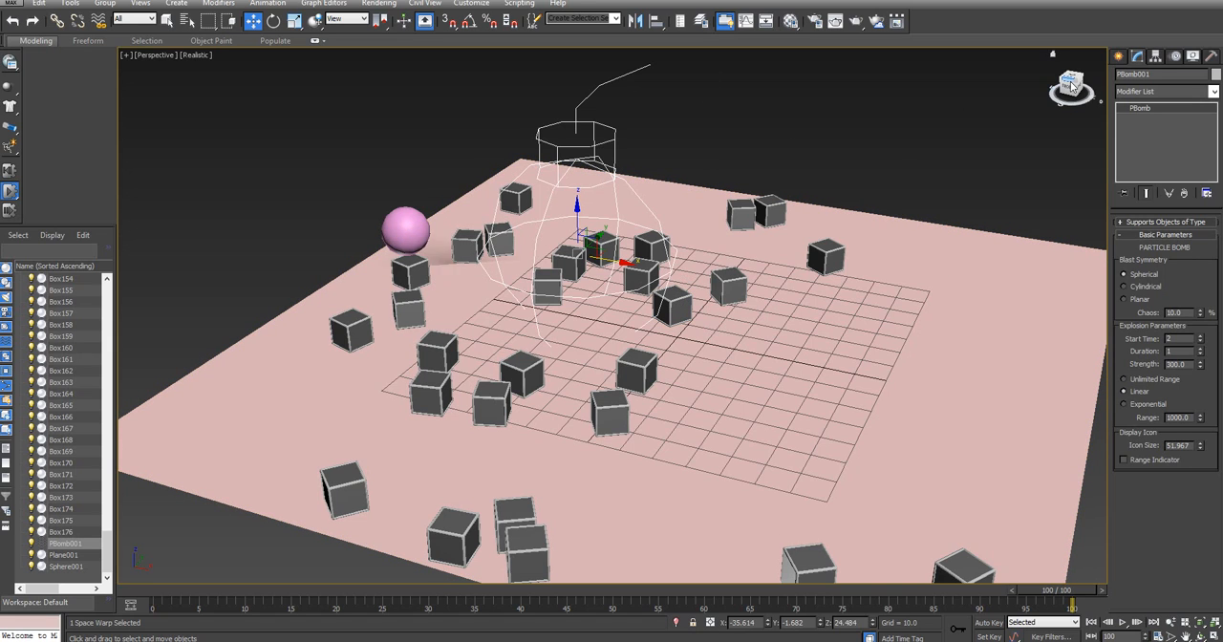
{"action": "mouse_move", "coordinate": [1070, 85]}
{"action": "left_mouse_down"}
{"action": "mouse_move", "coordinate": [1060, 71]}
{"action": "mouse_move", "coordinate": [1059, 88]}
{"action": "left_mouse_up"}
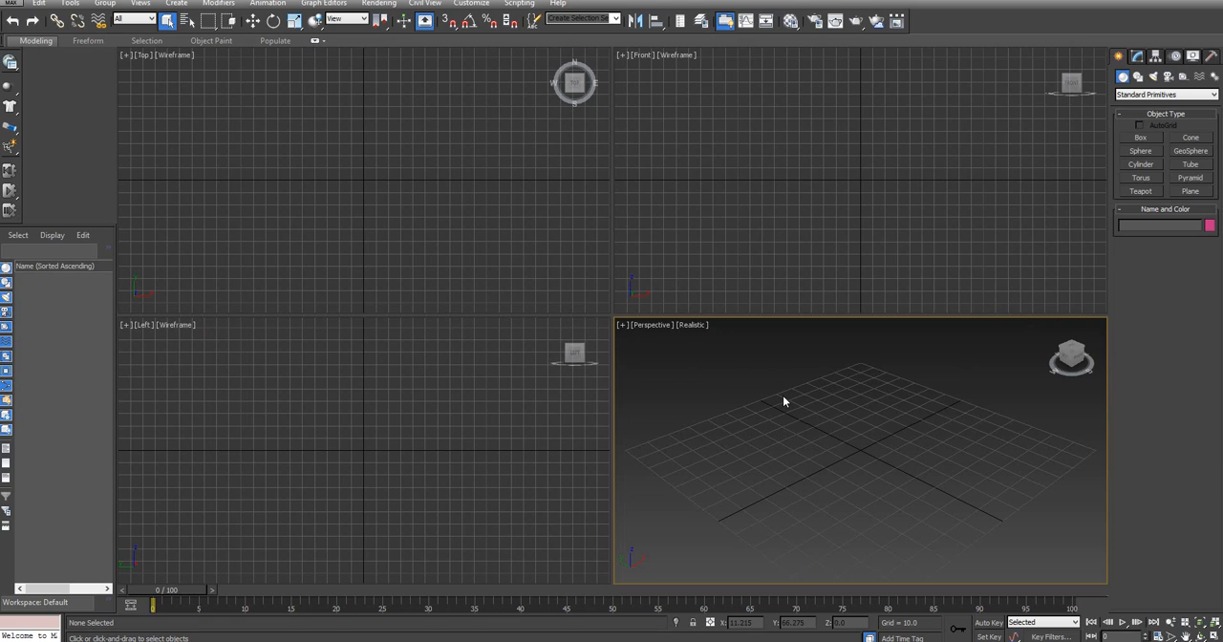
Create a ground plane about 139 by 141 units over the perspective grid and make it a MassFX static rigid body
{"action": "key", "text": "alt+w"}
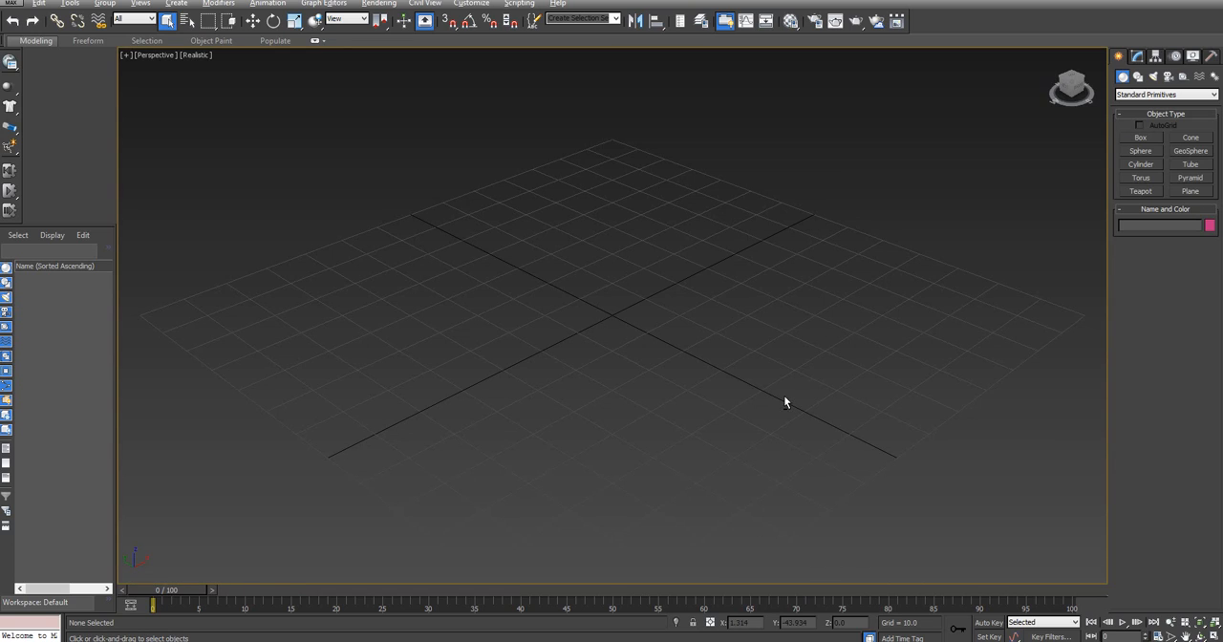
{"action": "left_click", "coordinate": [1189, 191]}
{"action": "left_click", "coordinate": [144, 313]}
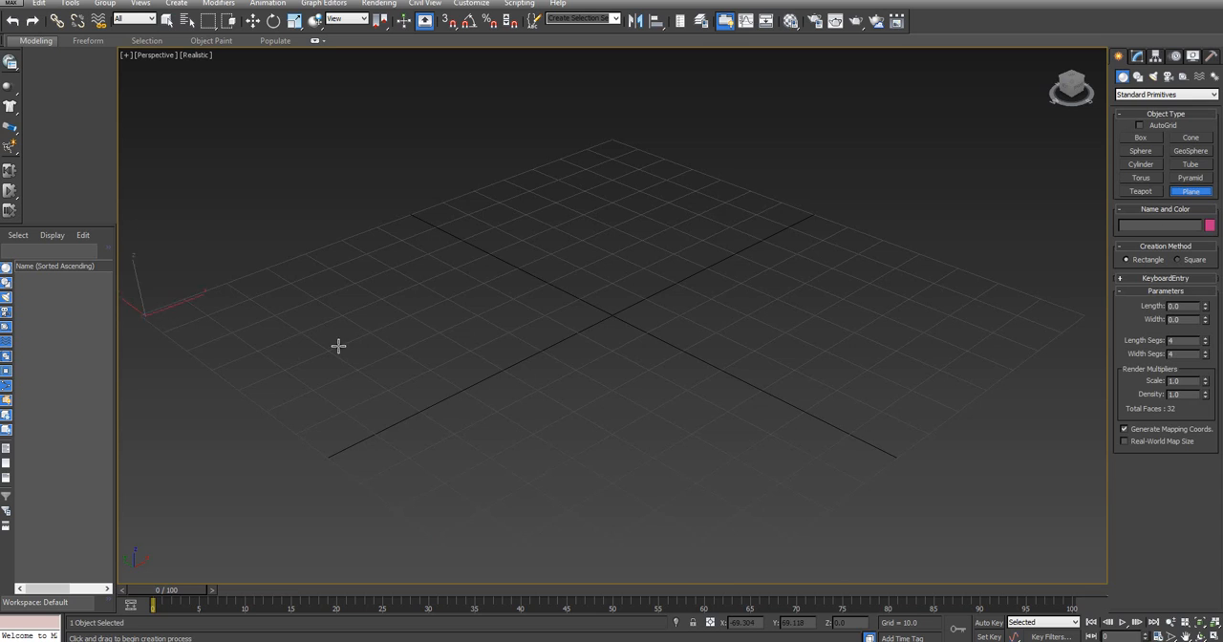
{"action": "left_click_drag", "start_coordinate": [338, 346], "coordinate": [1094, 314]}
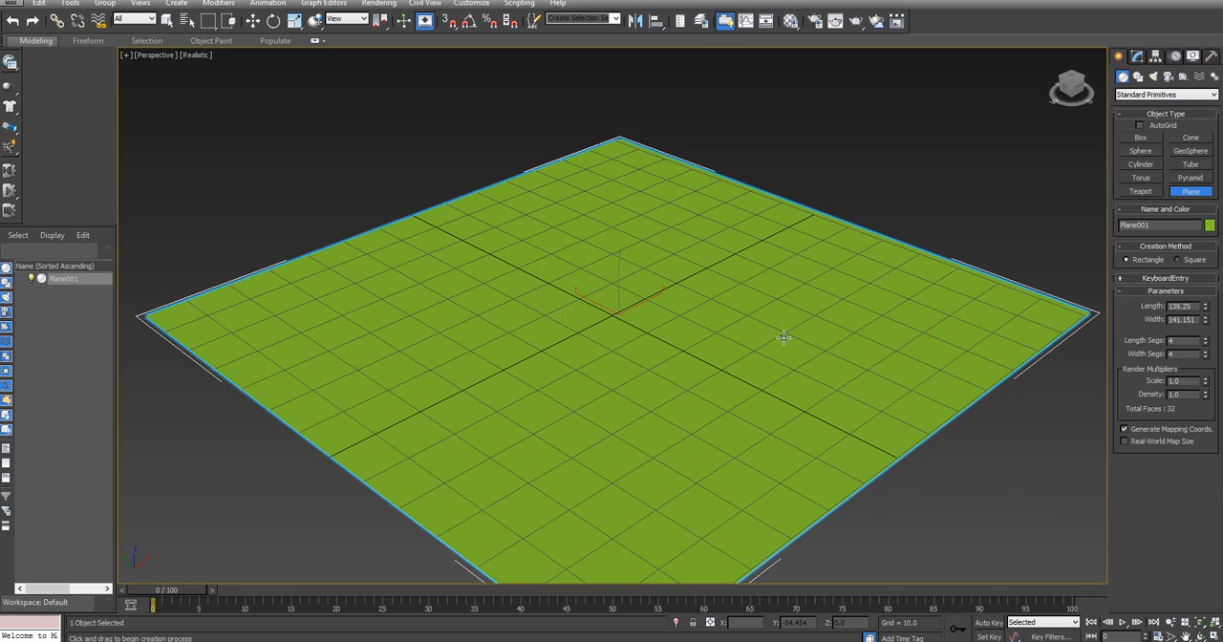
{"action": "right_click", "coordinate": [779, 266]}
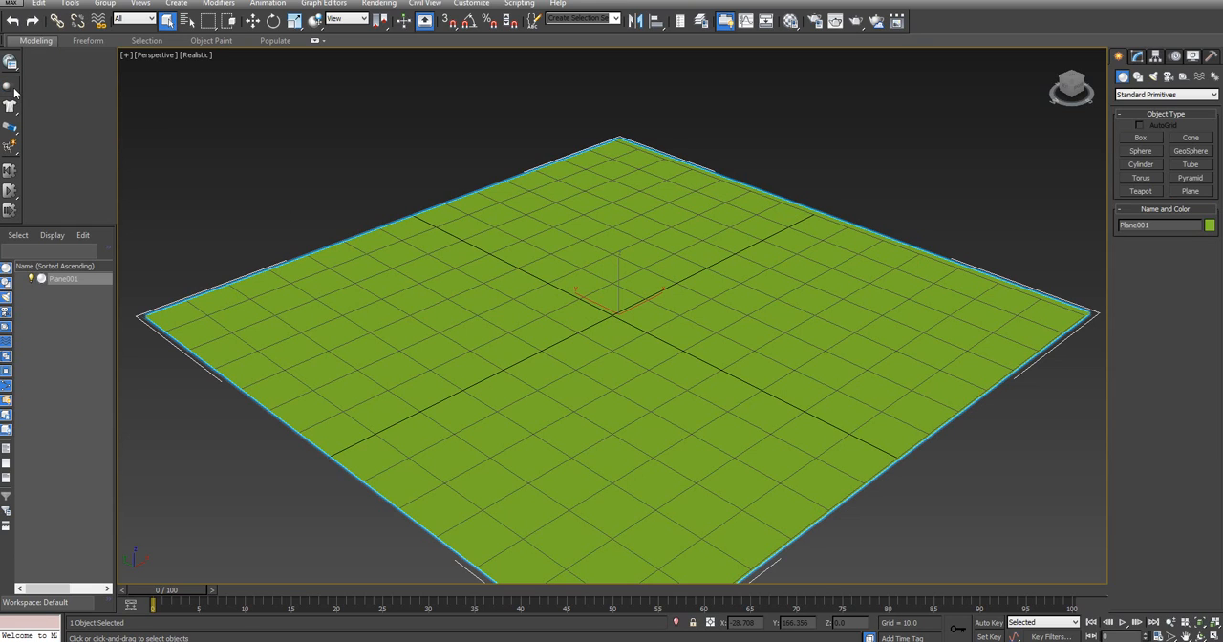
{"action": "left_click_drag", "start_coordinate": [13, 88], "coordinate": [102, 127]}
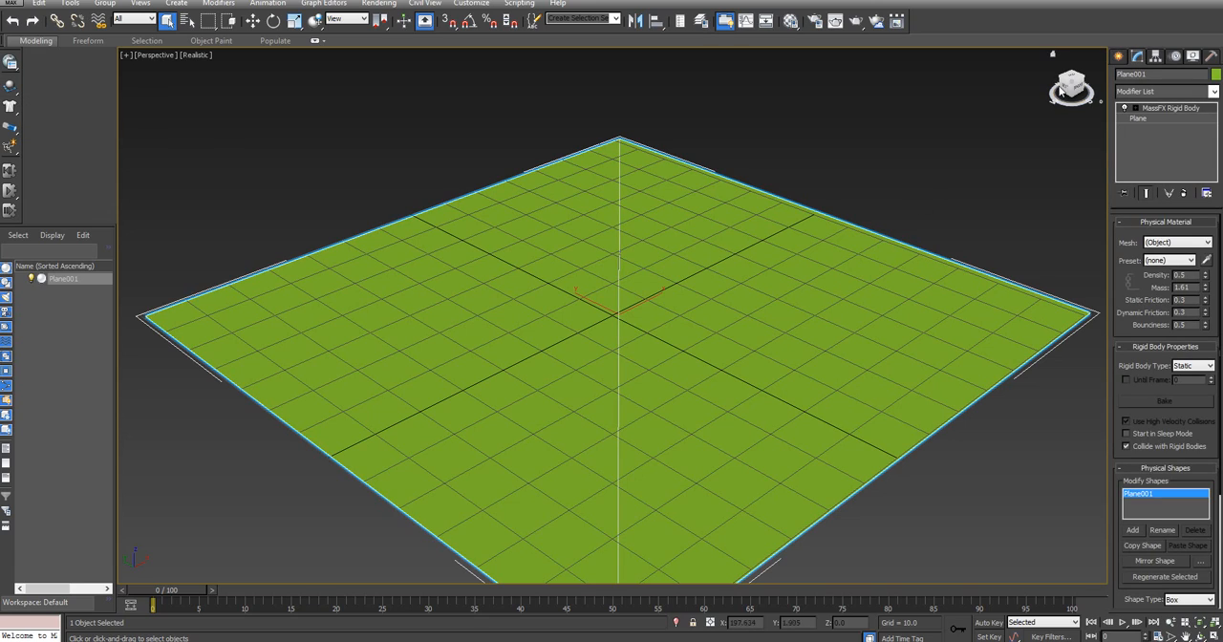
Build a thin upright wall box across the ground plane, about 3.4 long, 122.6 wide and 39.3 high
{"action": "mouse_move", "coordinate": [1071, 87]}
{"action": "left_mouse_down"}
{"action": "mouse_move", "coordinate": [1091, 98]}
{"action": "mouse_move", "coordinate": [1094, 86]}
{"action": "left_mouse_up"}
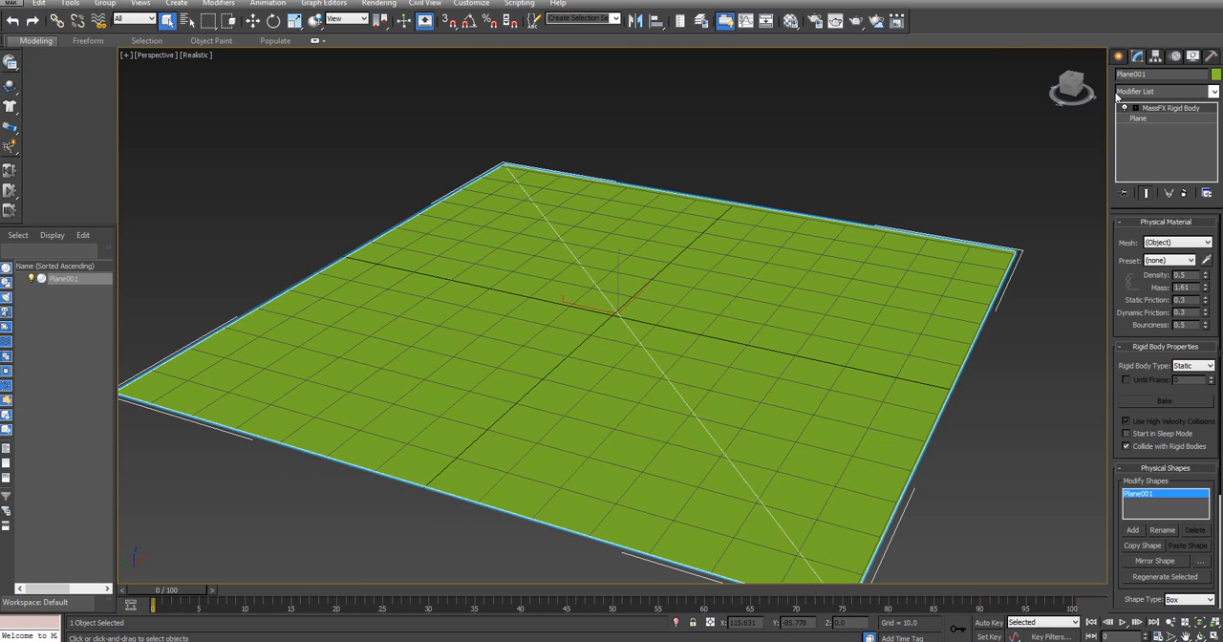
{"action": "left_click", "coordinate": [1119, 56]}
{"action": "left_click", "coordinate": [1142, 137]}
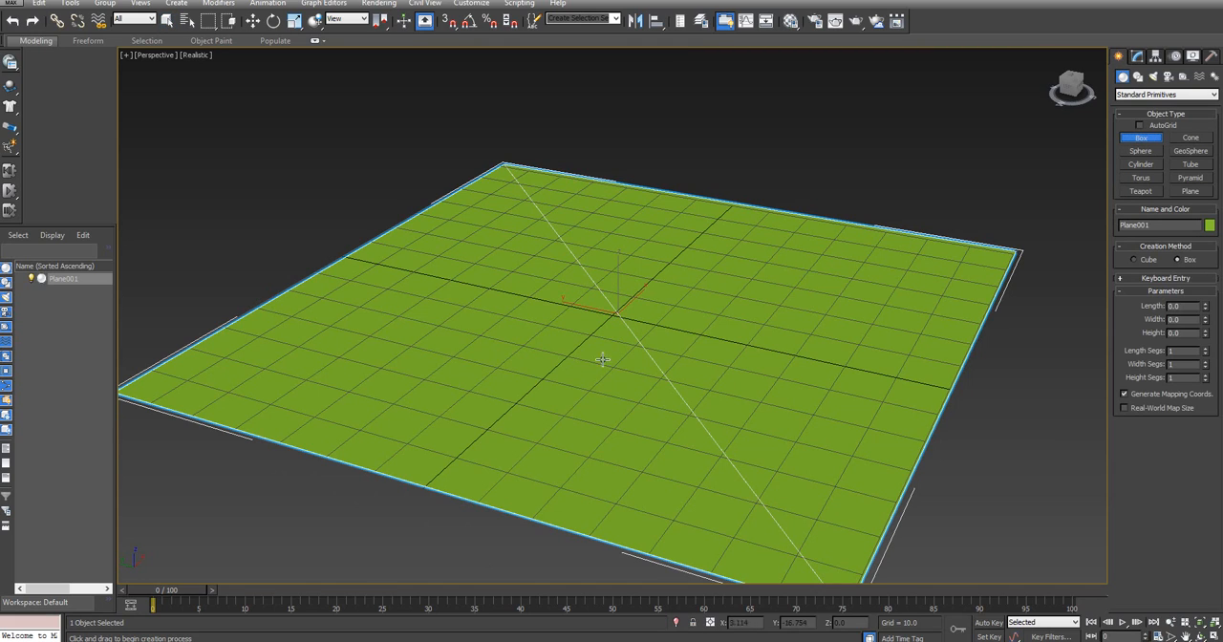
{"action": "left_click_drag", "start_coordinate": [314, 420], "coordinate": [629, 201]}
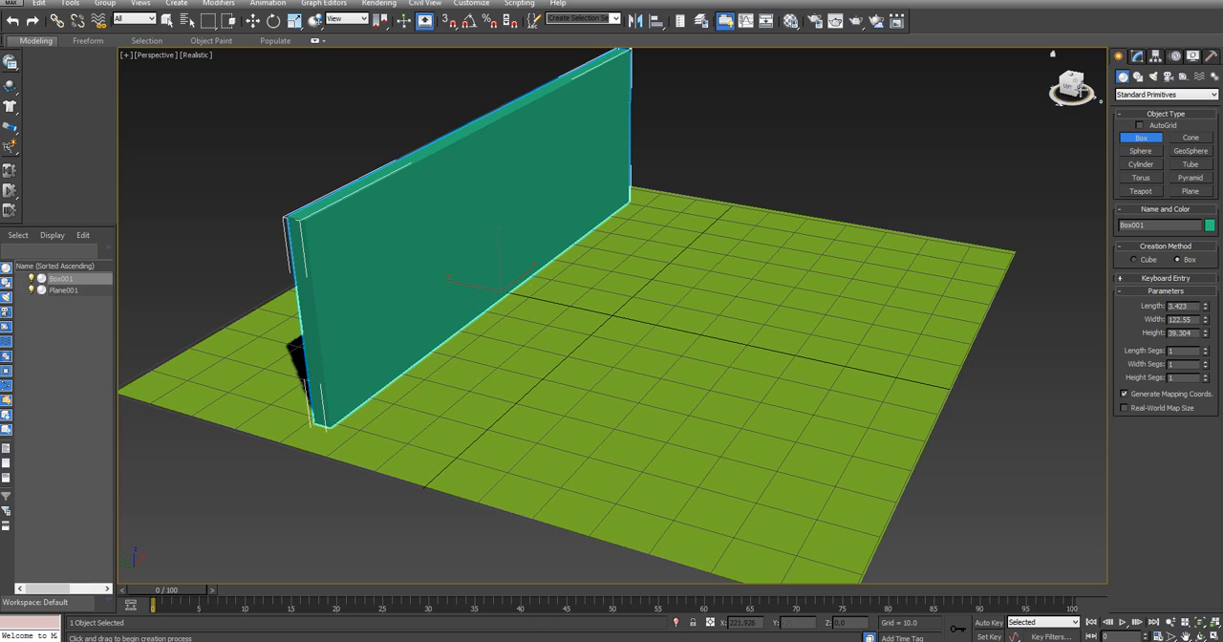
{"action": "left_click_drag", "start_coordinate": [1076, 88], "coordinate": [1051, 91]}
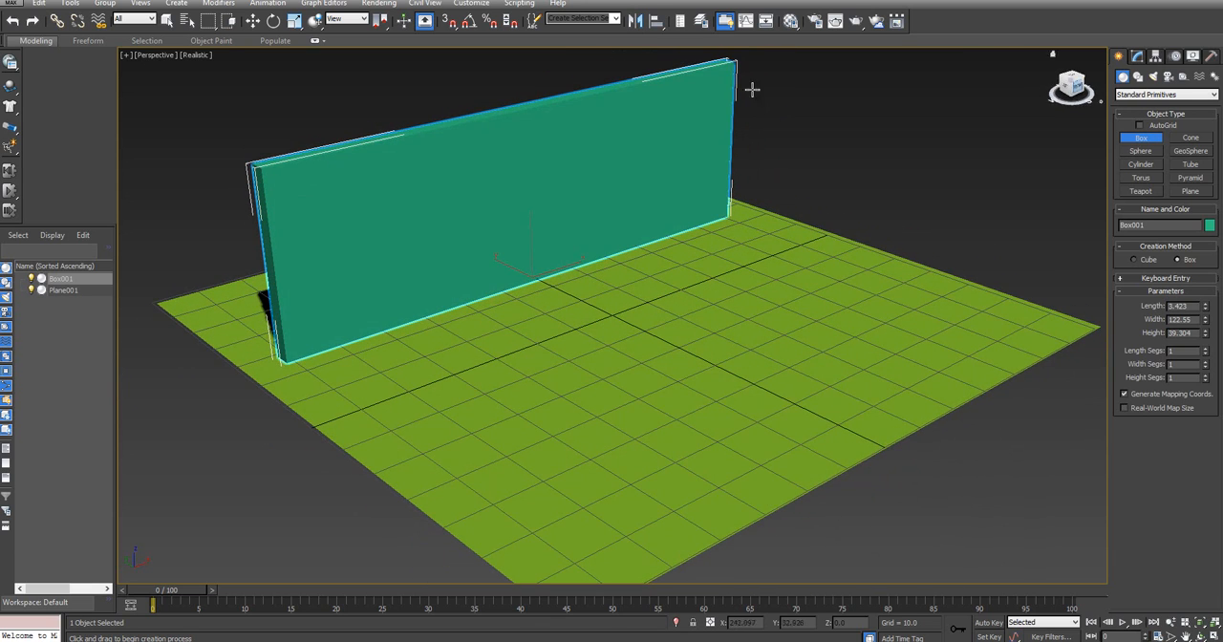
{"action": "left_click", "coordinate": [254, 22]}
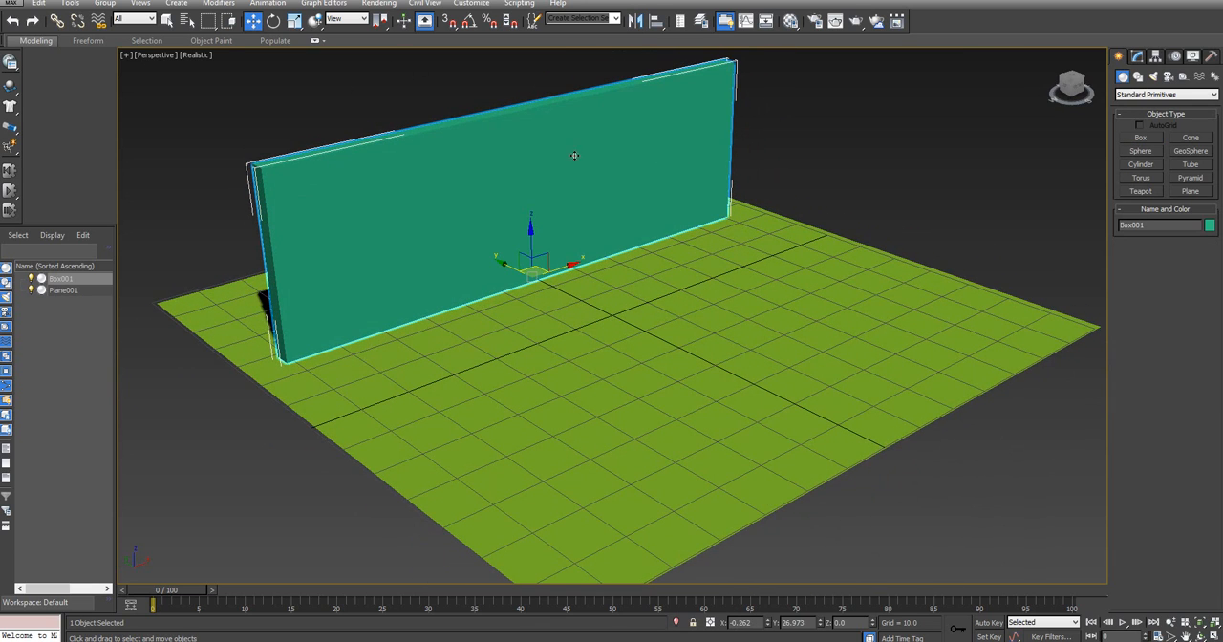
{"action": "middle_click_drag", "start_coordinate": [574, 155], "coordinate": [650, 186]}
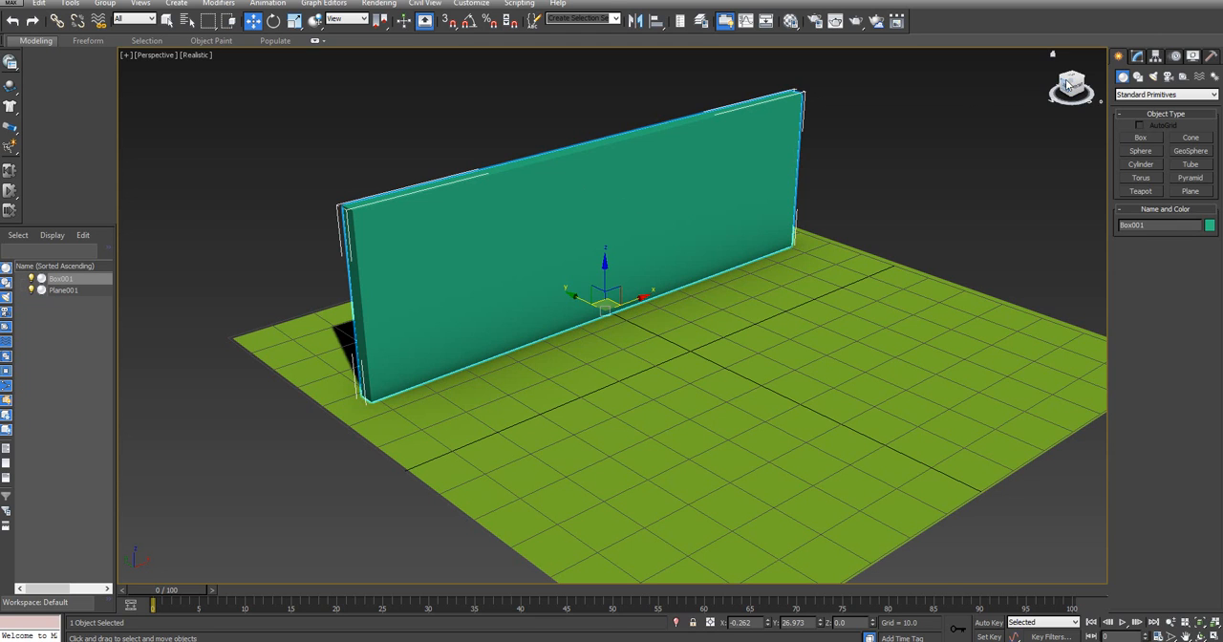
{"action": "left_click_drag", "start_coordinate": [1069, 85], "coordinate": [1096, 88]}
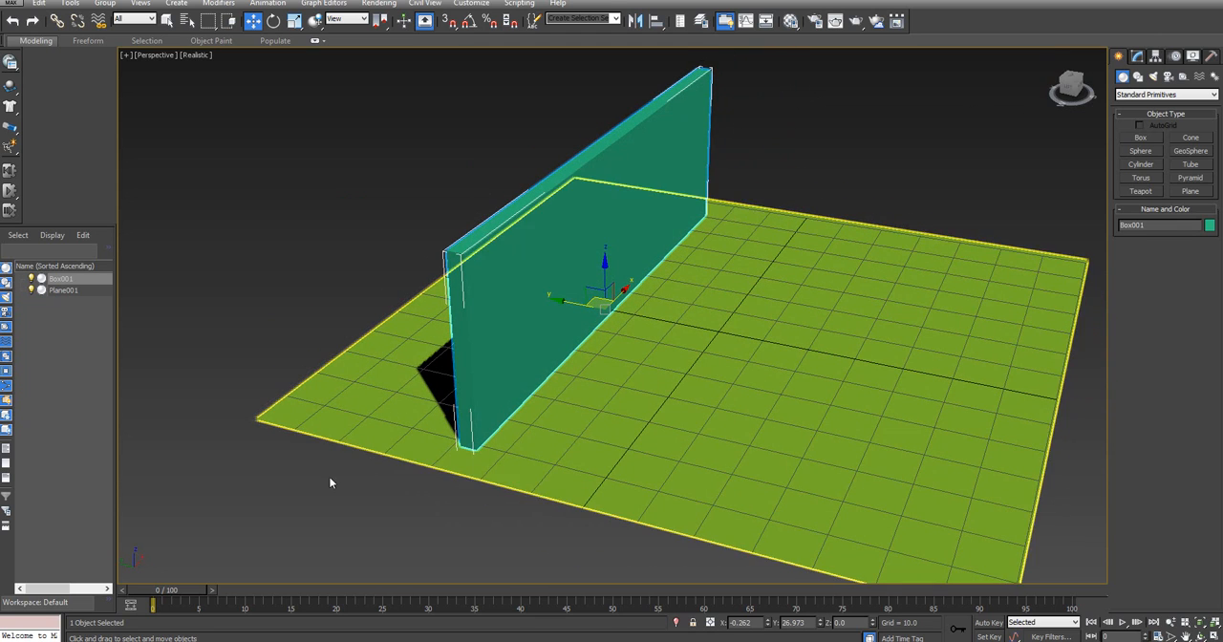
Load the FractureVoronoi_v1.1 script from the Desktop folder into the scene and place its dialog clear of the wall
{"action": "left_click", "coordinate": [165, 641]}
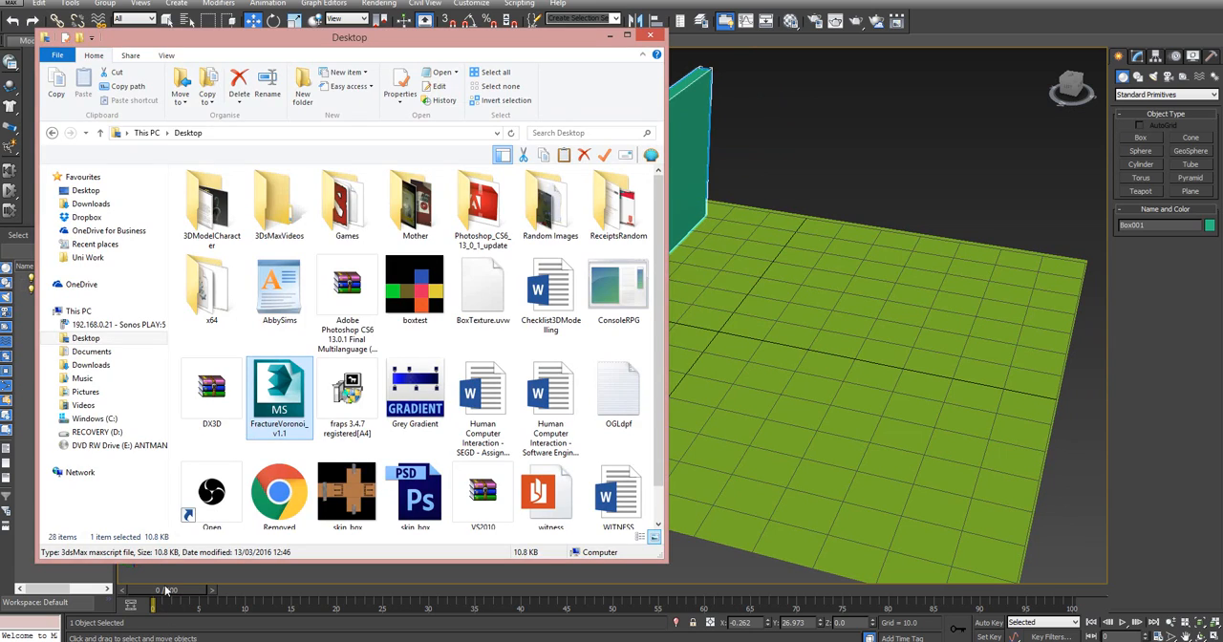
{"action": "left_click_drag", "start_coordinate": [282, 397], "coordinate": [807, 189]}
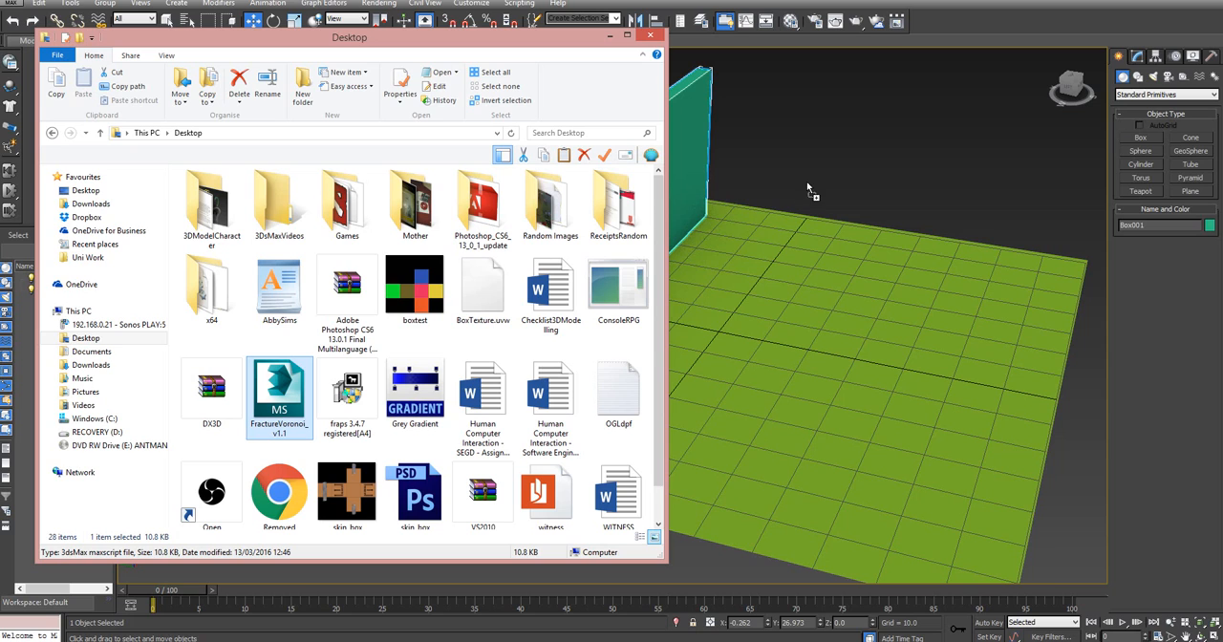
{"action": "left_click", "coordinate": [609, 36]}
{"action": "left_click_drag", "start_coordinate": [88, 75], "coordinate": [215, 140]}
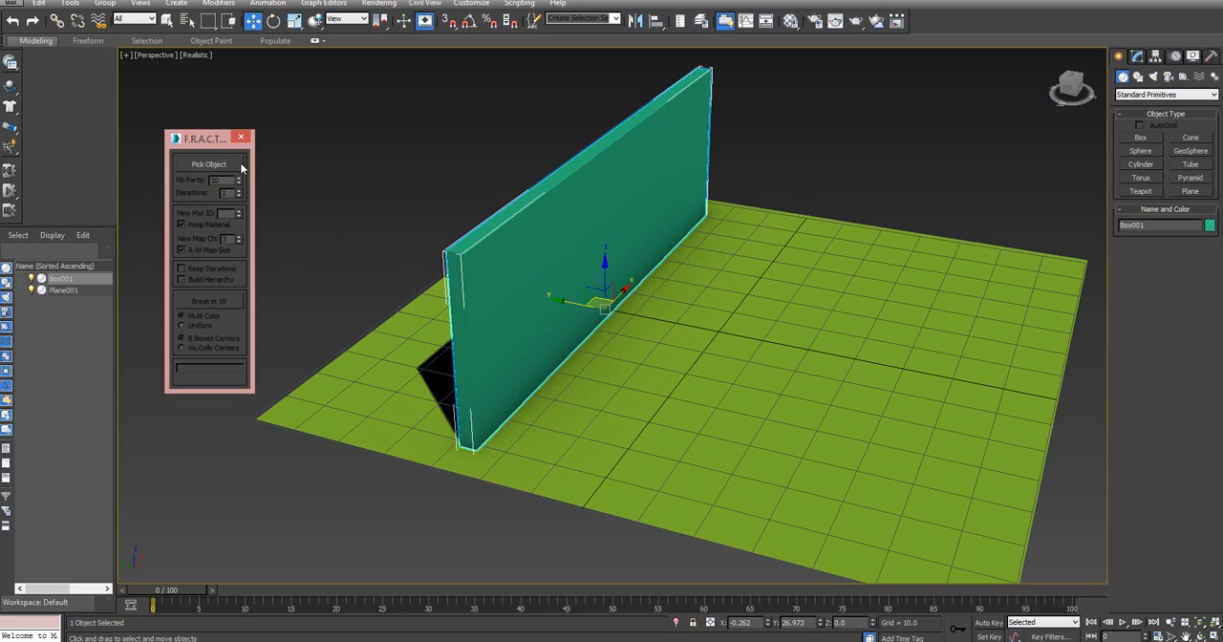
{"action": "left_click_drag", "start_coordinate": [205, 145], "coordinate": [236, 110]}
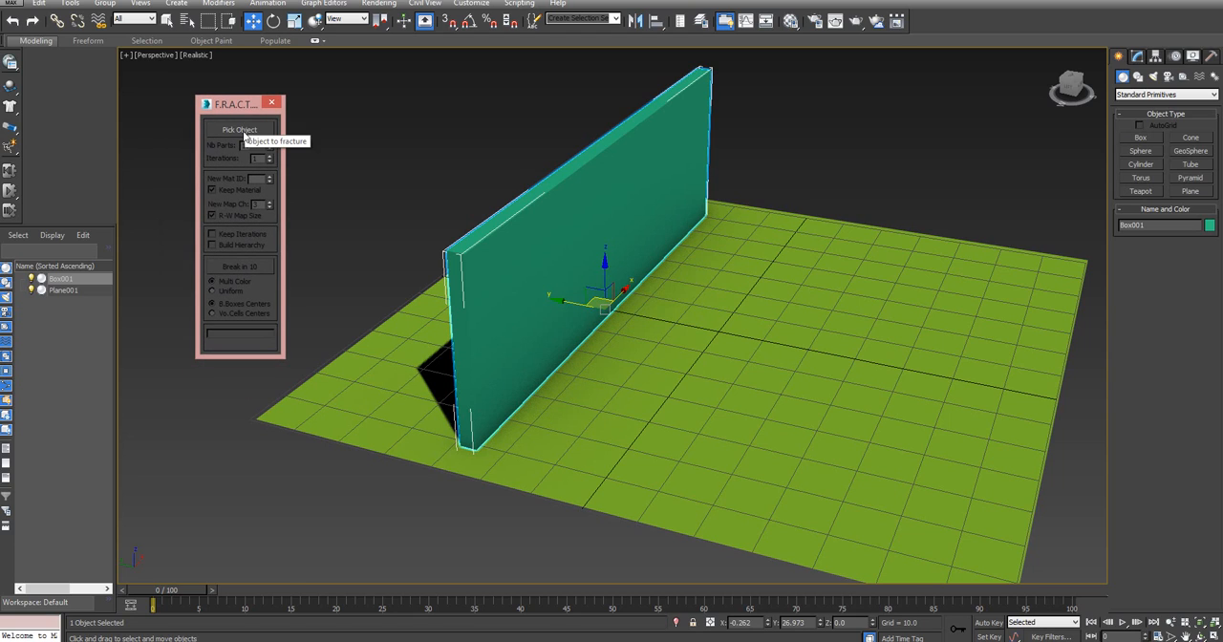
{"action": "left_click_drag", "start_coordinate": [236, 103], "coordinate": [189, 112]}
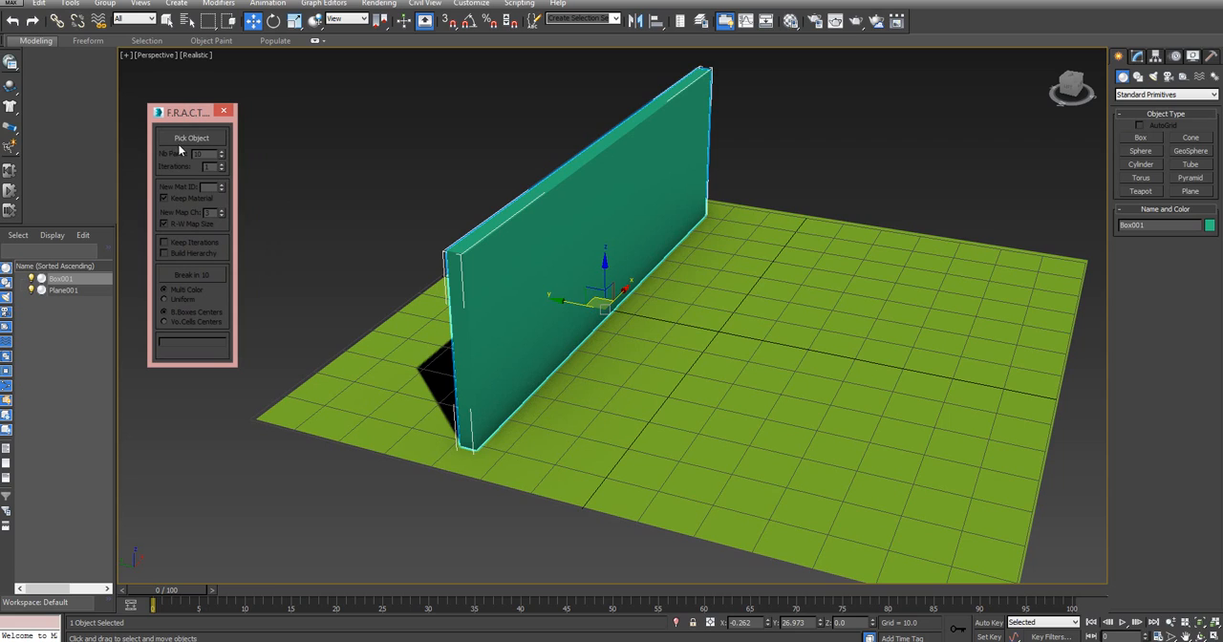
Pick the wall box as the object to fracture and set the number of parts to 100
{"action": "left_click", "coordinate": [190, 139]}
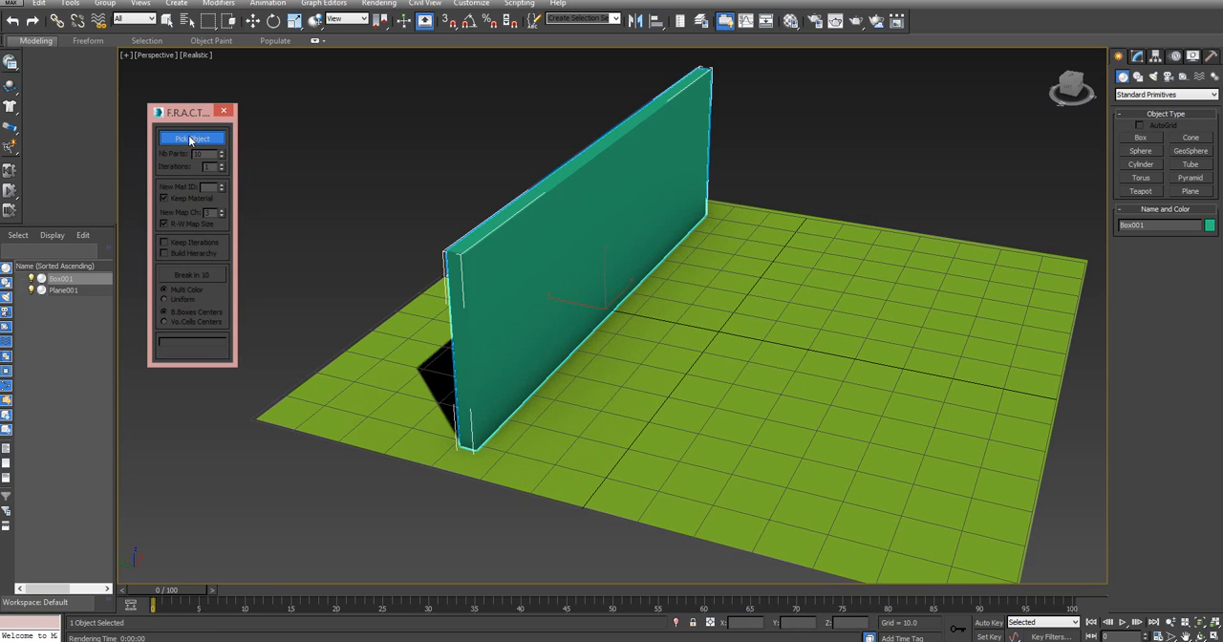
{"action": "left_click", "coordinate": [539, 224]}
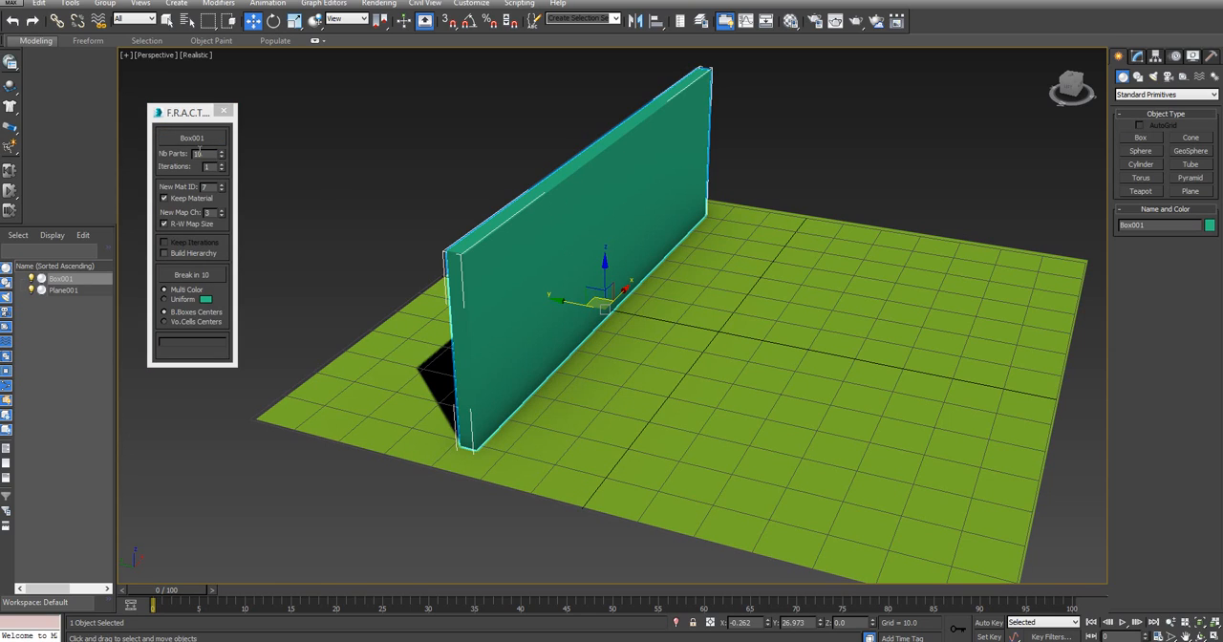
{"action": "double_click", "coordinate": [203, 153]}
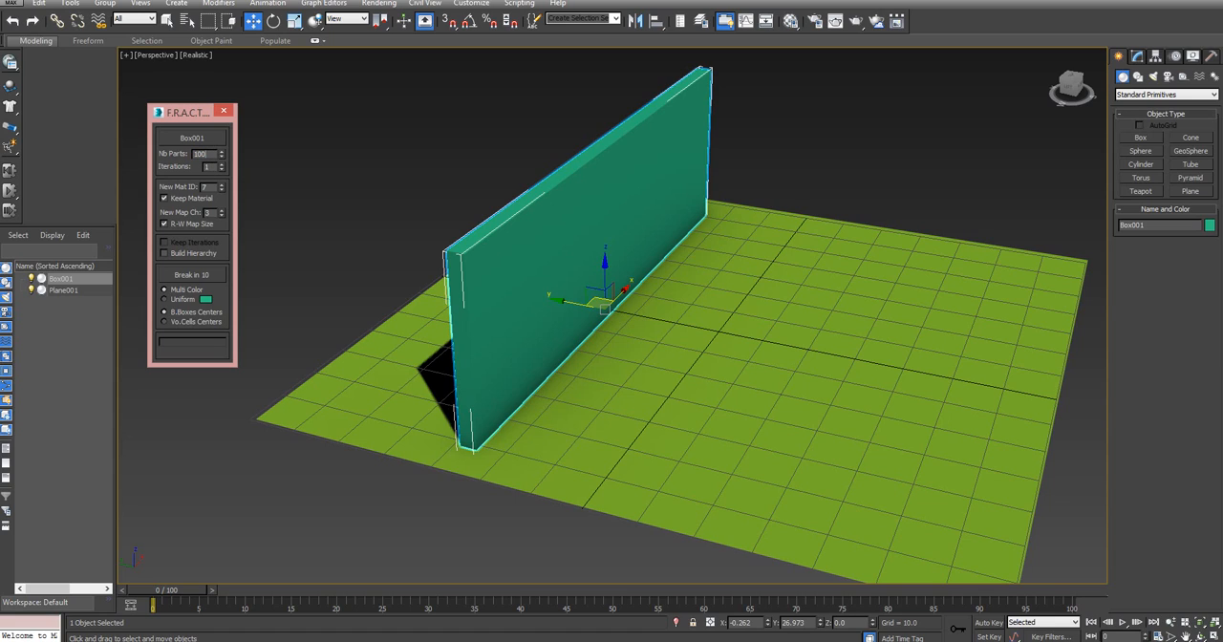
{"action": "key", "text": "Return"}
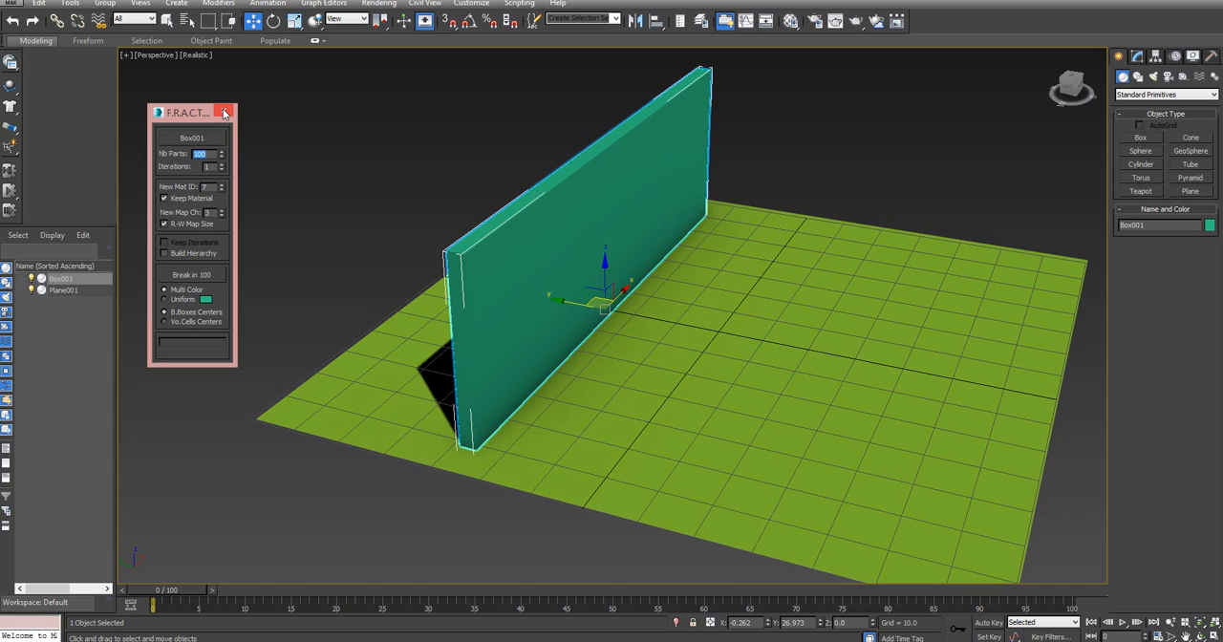
Fracture the wall box into 100 multi-coloured pieces
{"action": "left_click", "coordinate": [191, 276]}
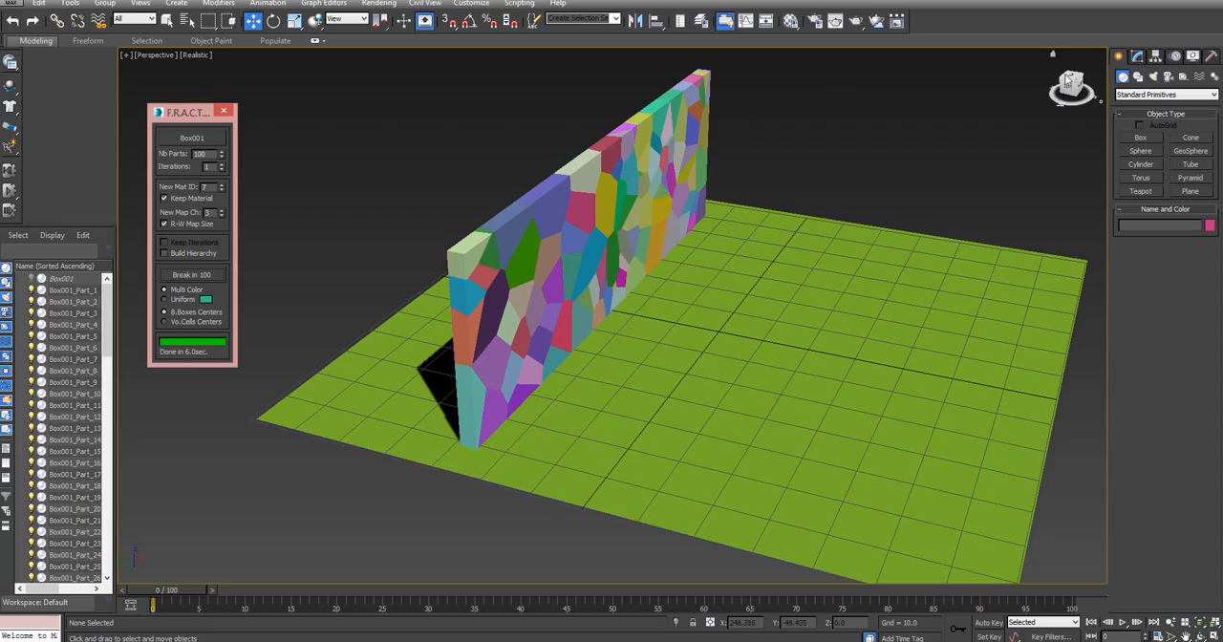
{"action": "middle_click_drag", "start_coordinate": [669, 177], "coordinate": [604, 229], "text": "alt"}
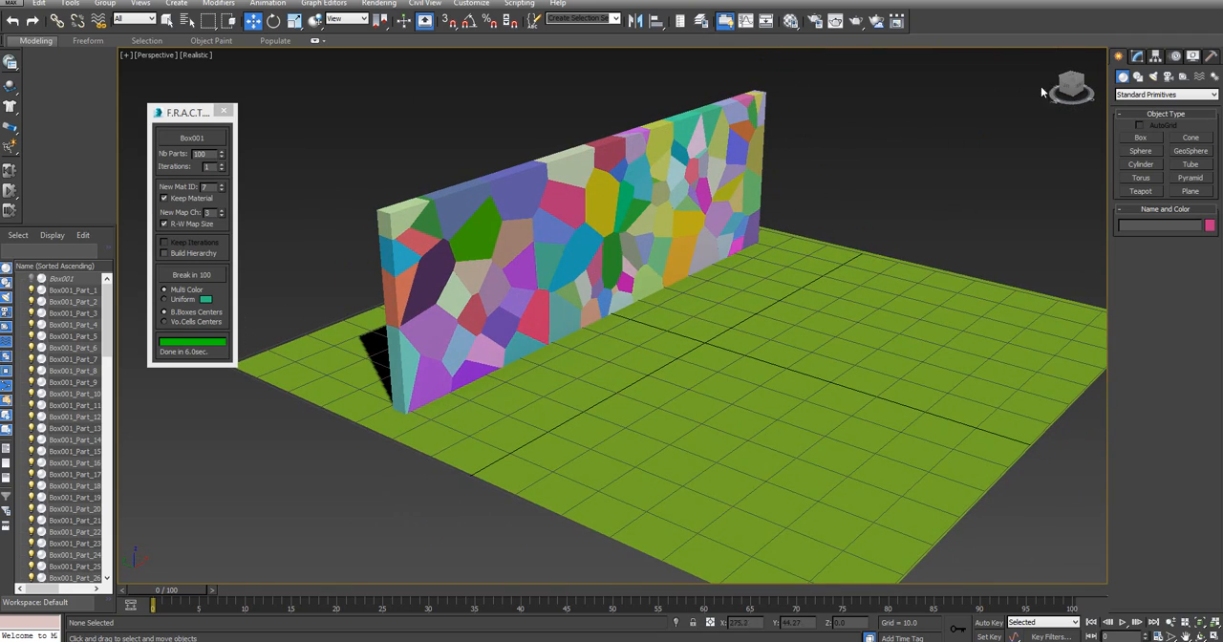
{"action": "left_click_drag", "start_coordinate": [1080, 88], "coordinate": [1076, 89]}
{"action": "middle_click_drag", "start_coordinate": [605, 230], "coordinate": [604, 229], "text": "alt"}
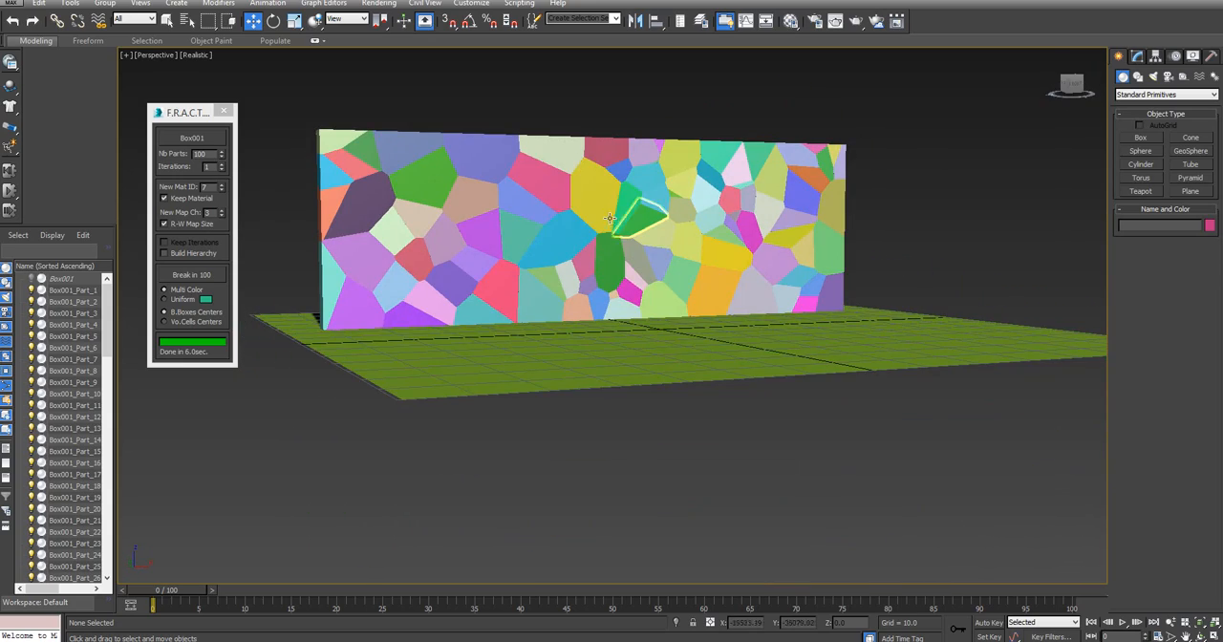
Pick the large yellow piece near the wall's upper middle, set the number of parts to 10 and fracture it
{"action": "left_click", "coordinate": [192, 139]}
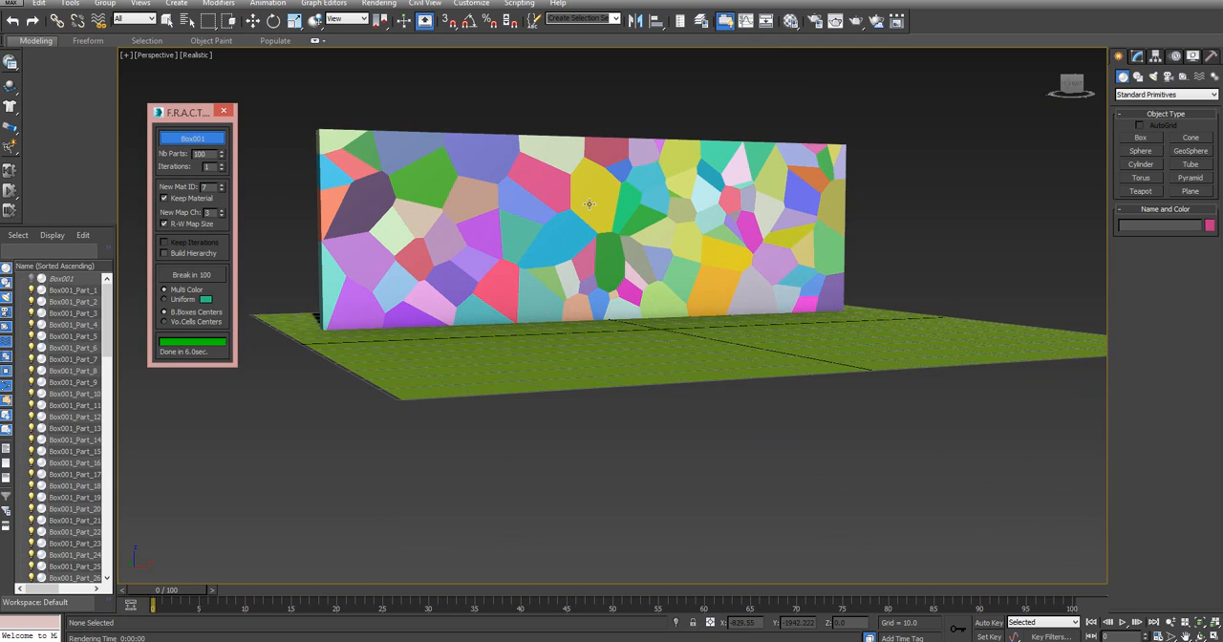
{"action": "left_click", "coordinate": [605, 169]}
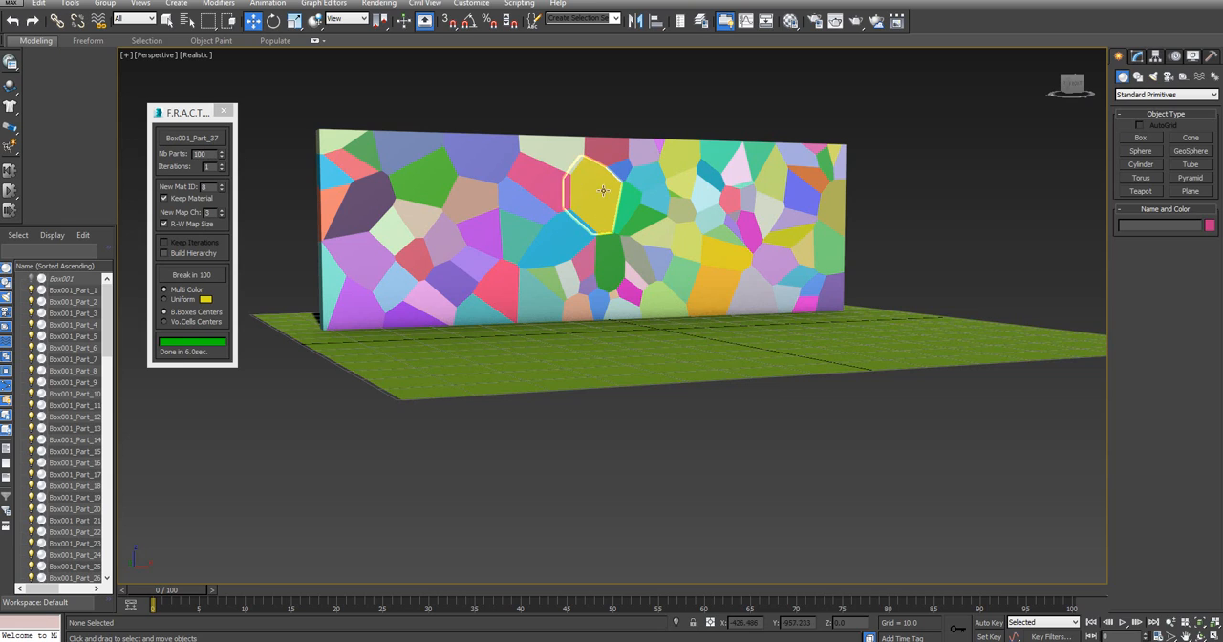
{"action": "double_click", "coordinate": [212, 154]}
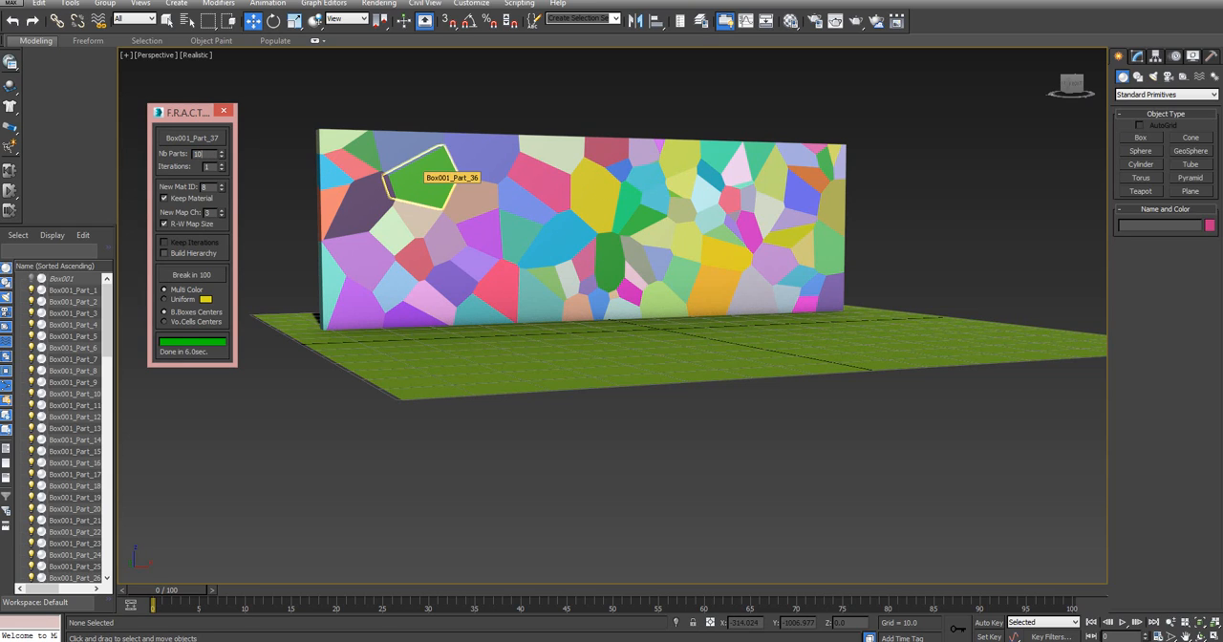
{"action": "key", "text": "Return"}
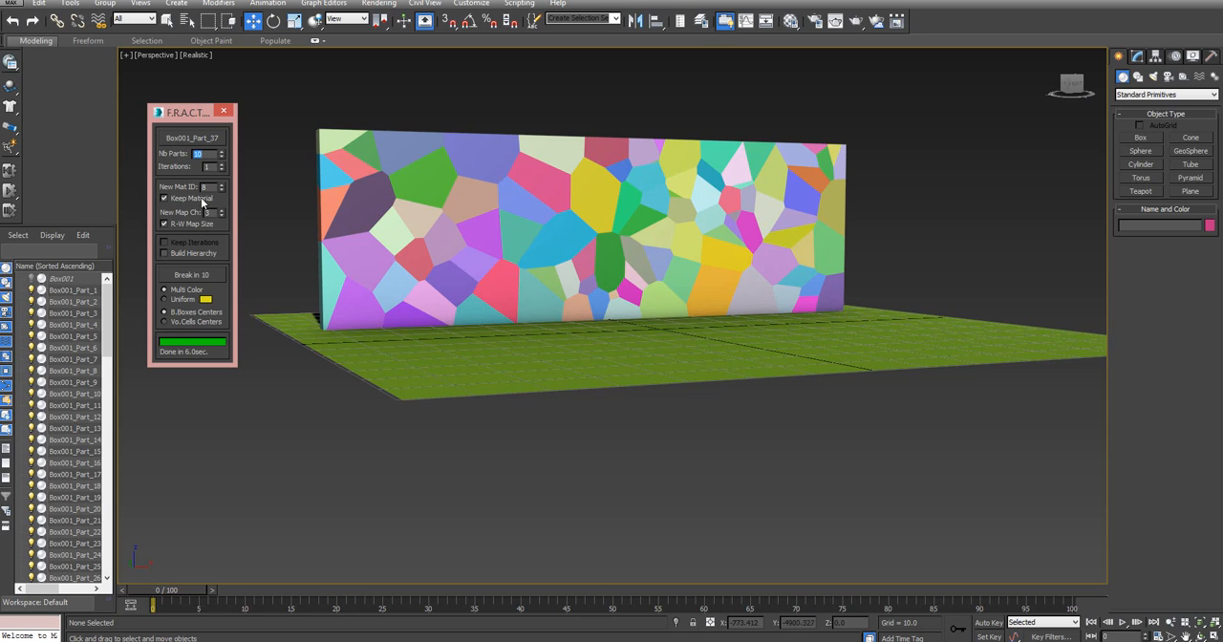
{"action": "left_click", "coordinate": [208, 276]}
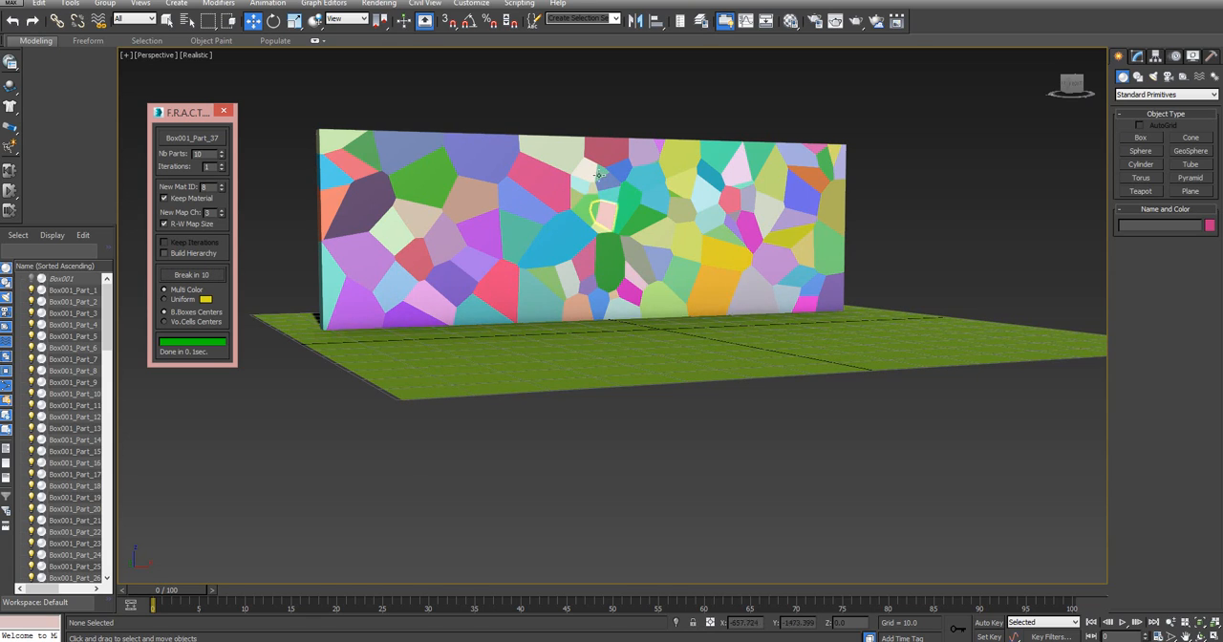
Fracture the pink piece beside the broken yellow area and the blue piece below it into 10 parts each
{"action": "left_click", "coordinate": [192, 138]}
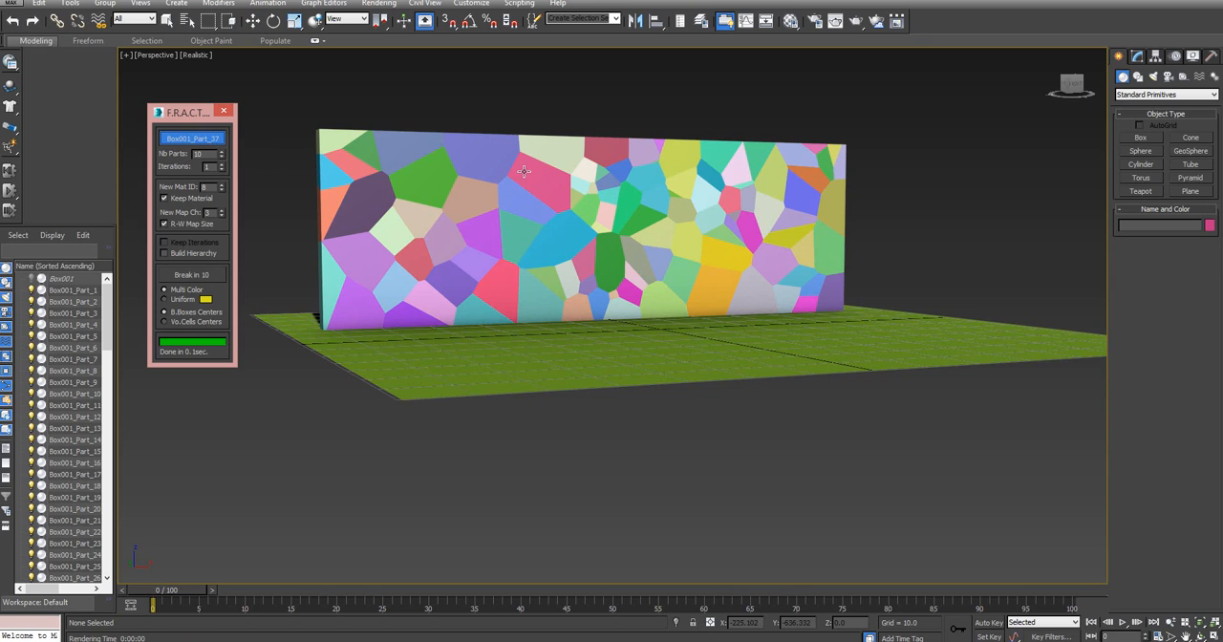
{"action": "left_click", "coordinate": [550, 181]}
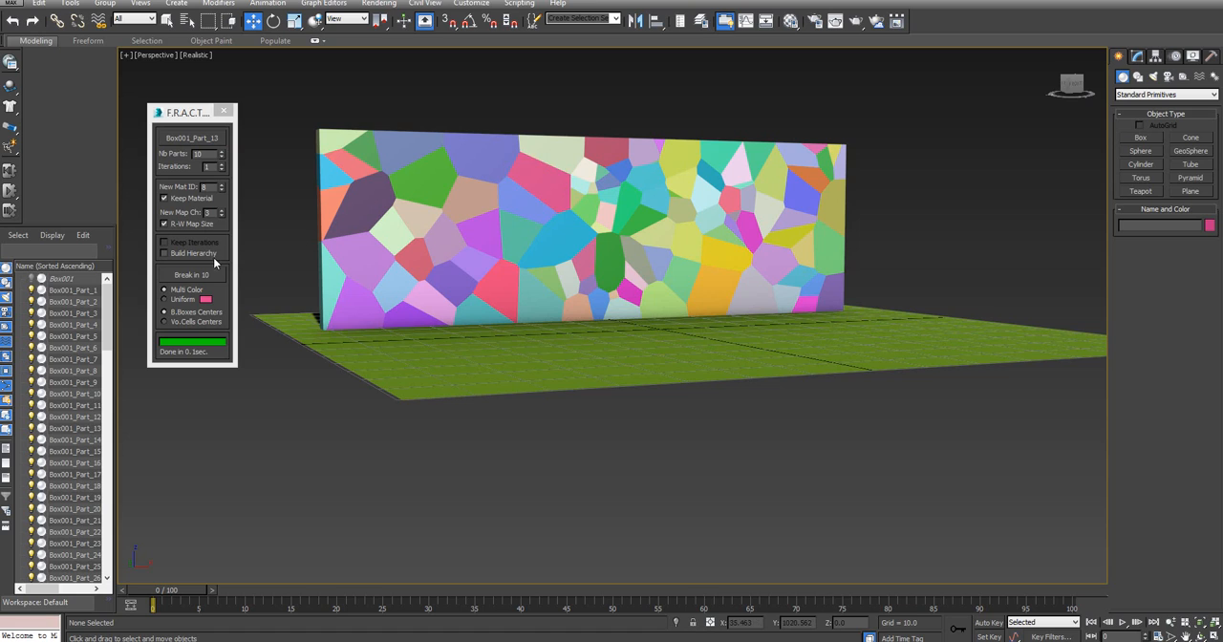
{"action": "left_click", "coordinate": [202, 275]}
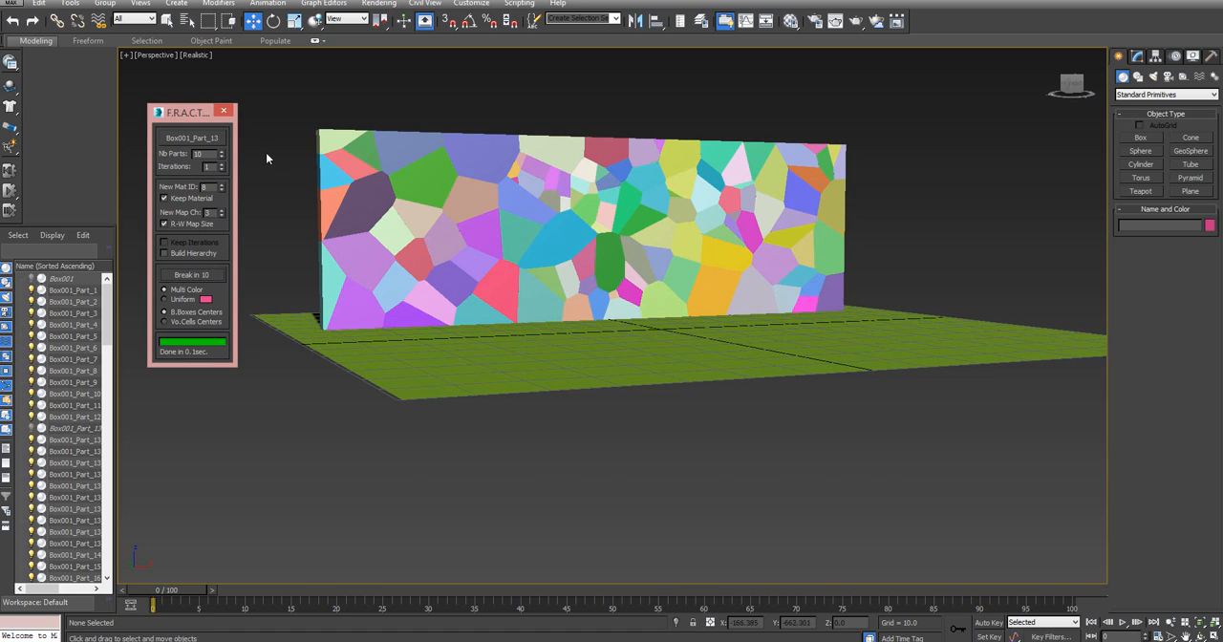
{"action": "left_click", "coordinate": [192, 137]}
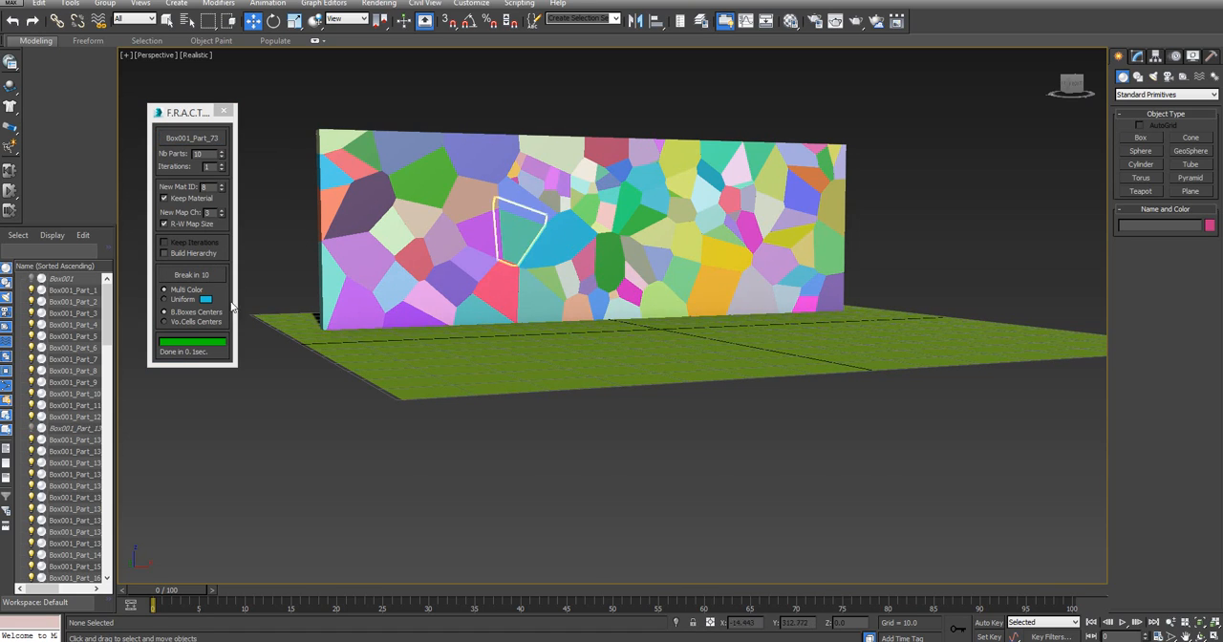
{"action": "left_click", "coordinate": [531, 229]}
{"action": "left_click", "coordinate": [191, 274]}
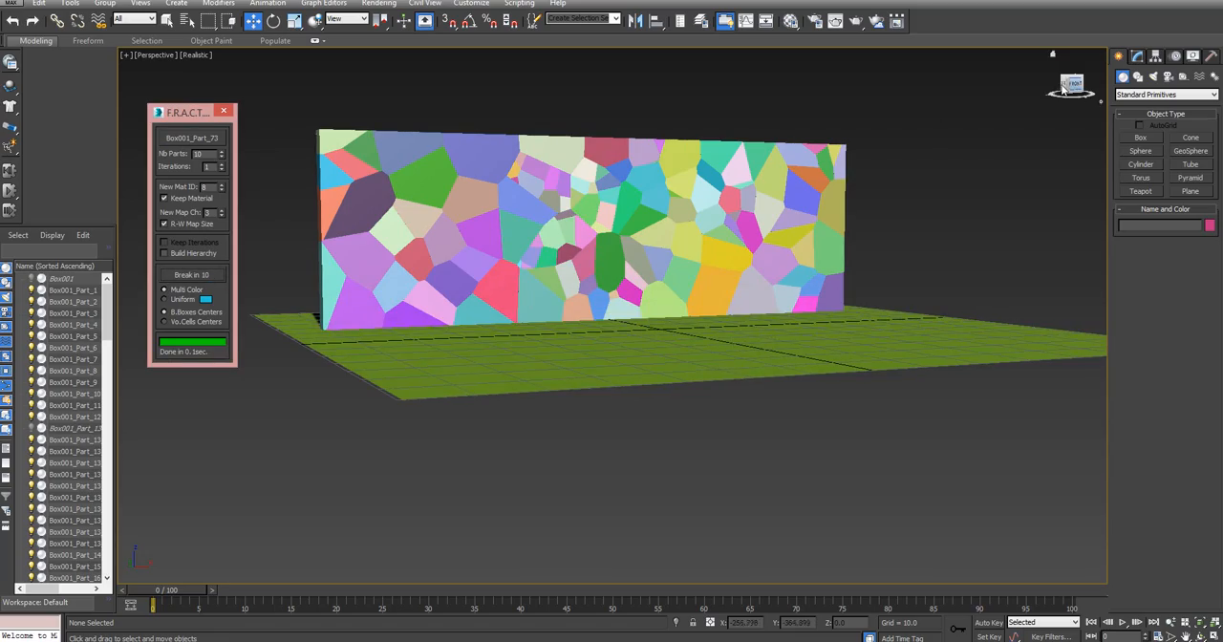
Fracture two more pieces beside the broken area, the periwinkle Box001_Part_89 and the teal Box001_Part_95, into 10 parts each
{"action": "mouse_move", "coordinate": [1068, 82]}
{"action": "left_mouse_down"}
{"action": "mouse_move", "coordinate": [1106, 117]}
{"action": "mouse_move", "coordinate": [1060, 110]}
{"action": "mouse_move", "coordinate": [1057, 80]}
{"action": "mouse_move", "coordinate": [1072, 92]}
{"action": "left_mouse_up"}
{"action": "left_click", "coordinate": [524, 209]}
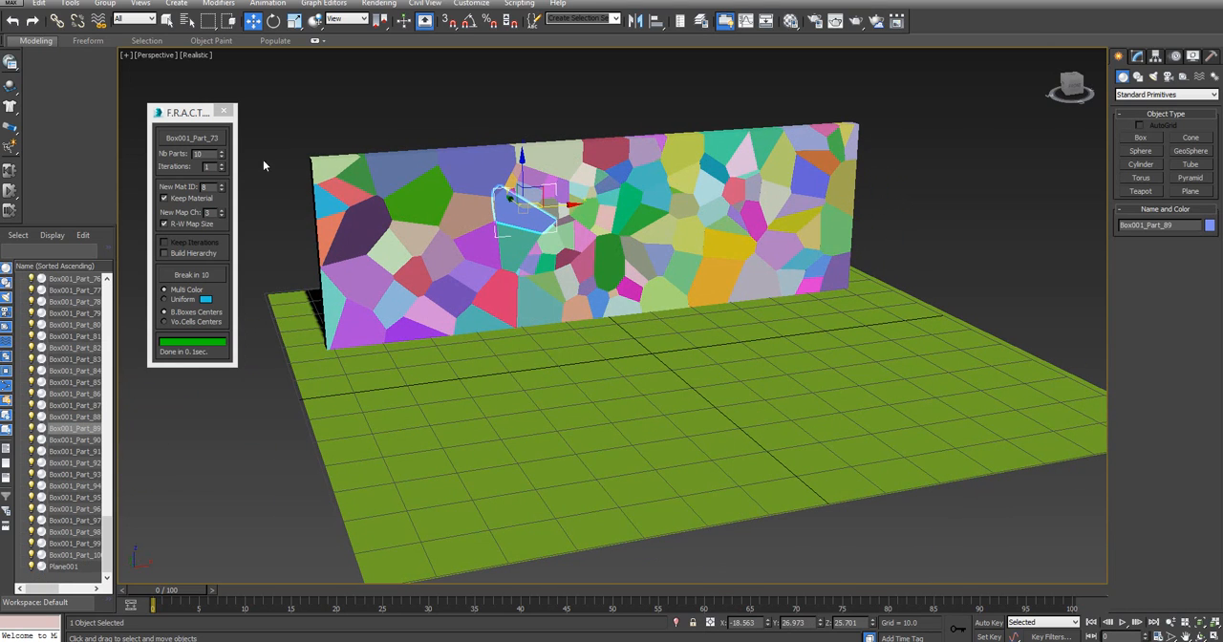
{"action": "left_click", "coordinate": [203, 140]}
{"action": "left_click", "coordinate": [521, 212]}
{"action": "left_click", "coordinate": [191, 280]}
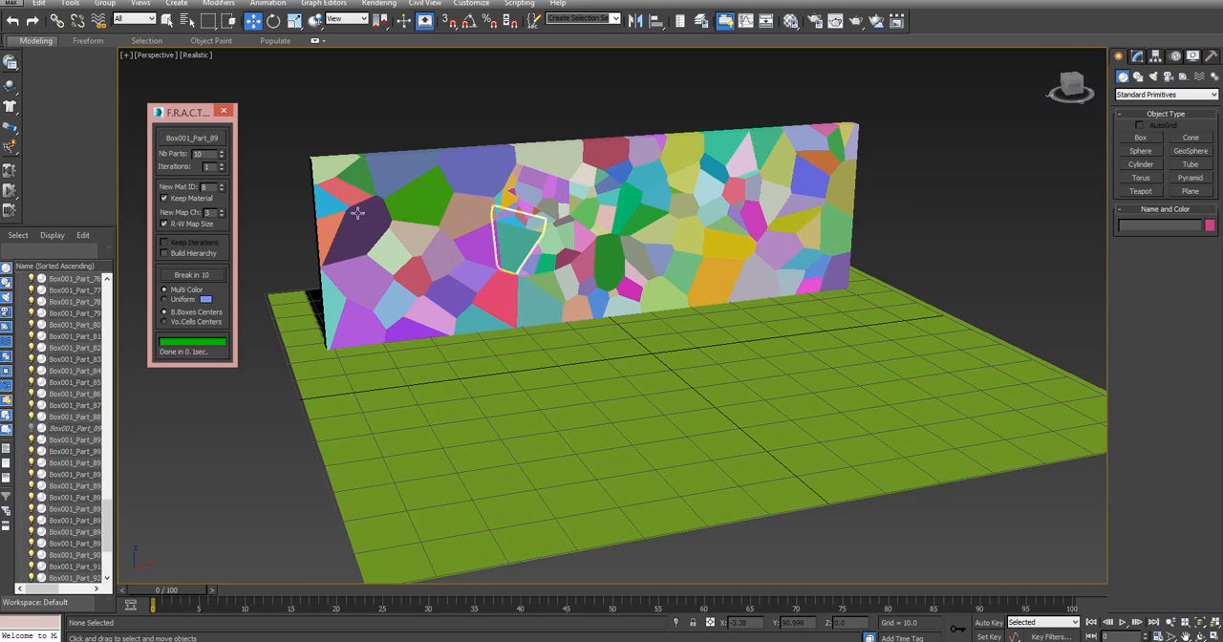
{"action": "left_click", "coordinate": [194, 140]}
{"action": "left_click", "coordinate": [557, 215]}
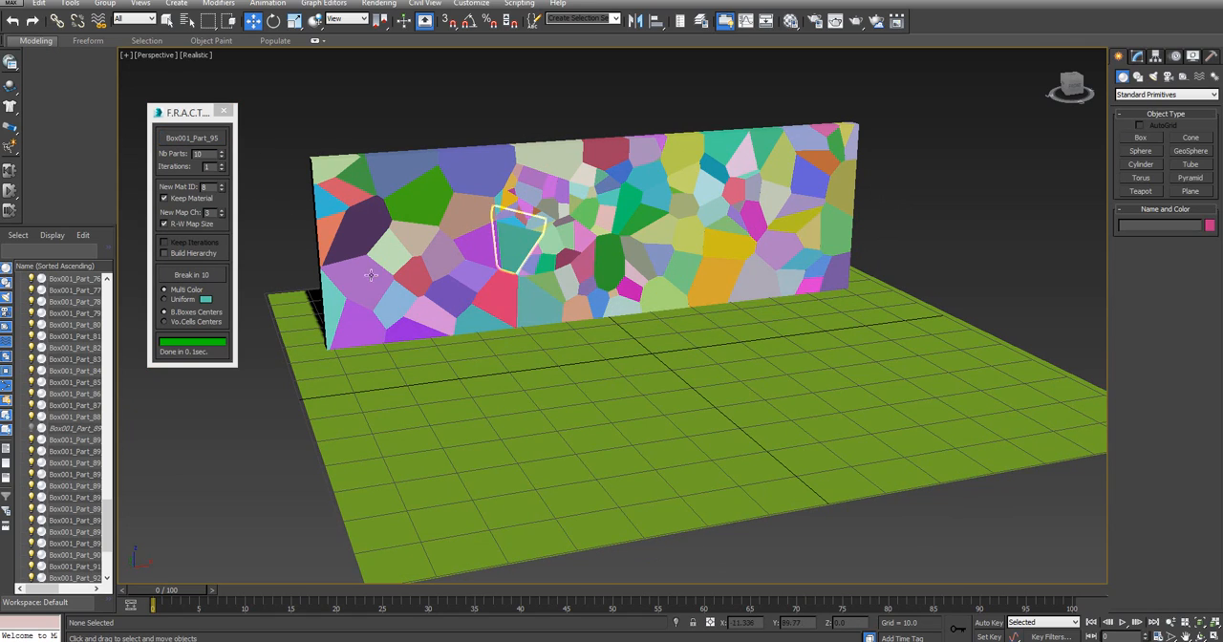
{"action": "left_click", "coordinate": [205, 275]}
Fracture the pale green piece at the wall's upper edge and the dark red piece next to it into 10 parts each
{"action": "left_click_drag", "start_coordinate": [1064, 84], "coordinate": [1094, 116]}
{"action": "mouse_move", "coordinate": [523, 209]}
{"action": "middle_mouse_down", "text": "alt"}
{"action": "mouse_move", "coordinate": [536, 191]}
{"action": "mouse_move", "coordinate": [527, 217]}
{"action": "middle_mouse_up", "text": "alt"}
{"action": "middle_click_drag", "start_coordinate": [522, 208], "coordinate": [630, 149], "text": "alt"}
{"action": "left_click", "coordinate": [571, 156]}
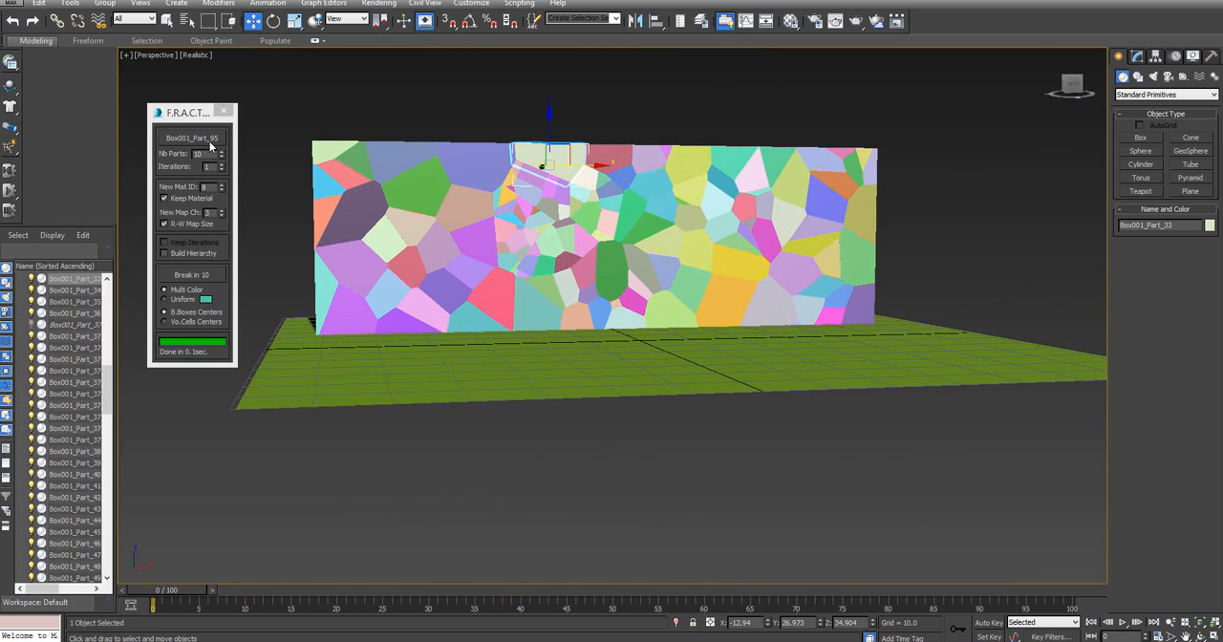
{"action": "left_click", "coordinate": [210, 143]}
{"action": "left_click", "coordinate": [577, 163]}
{"action": "left_click", "coordinate": [203, 277]}
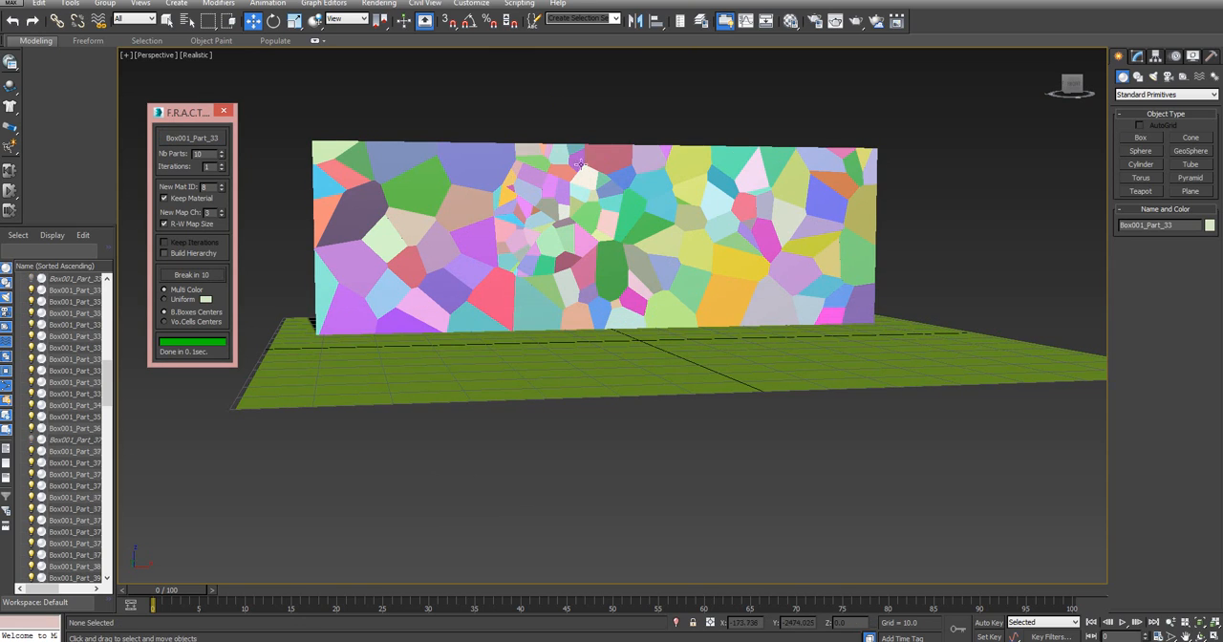
{"action": "left_click", "coordinate": [203, 142]}
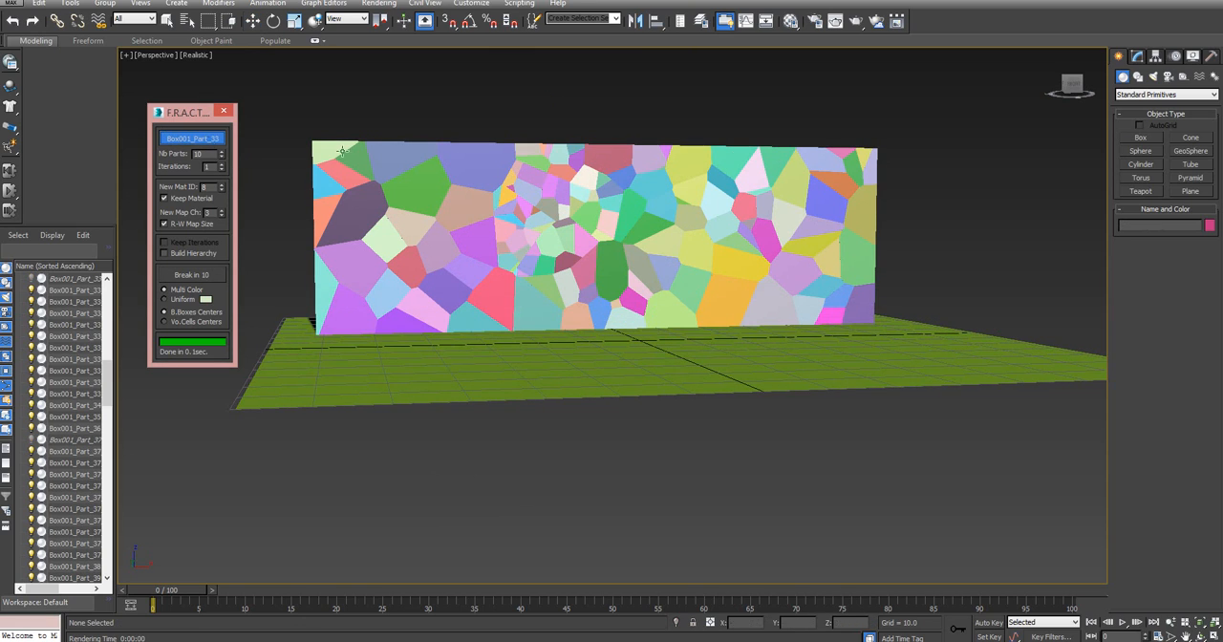
{"action": "left_click", "coordinate": [616, 162]}
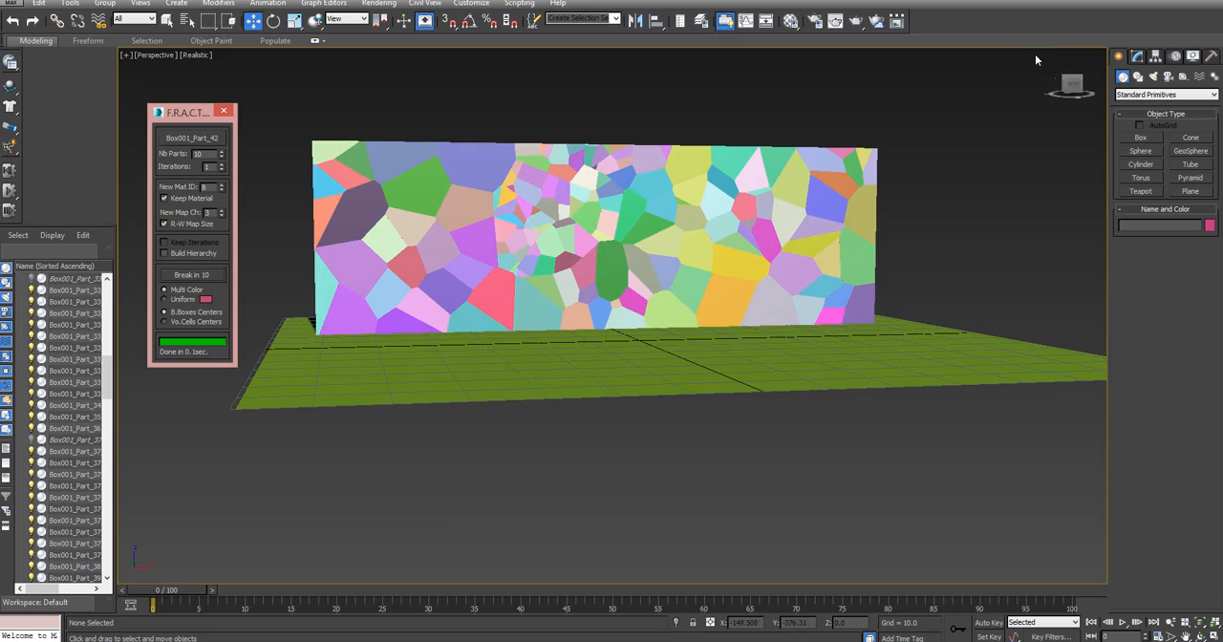
Close the FractureVoronoi dialog and view the wall from its narrow end
{"action": "left_click_drag", "start_coordinate": [1063, 82], "coordinate": [452, 112]}
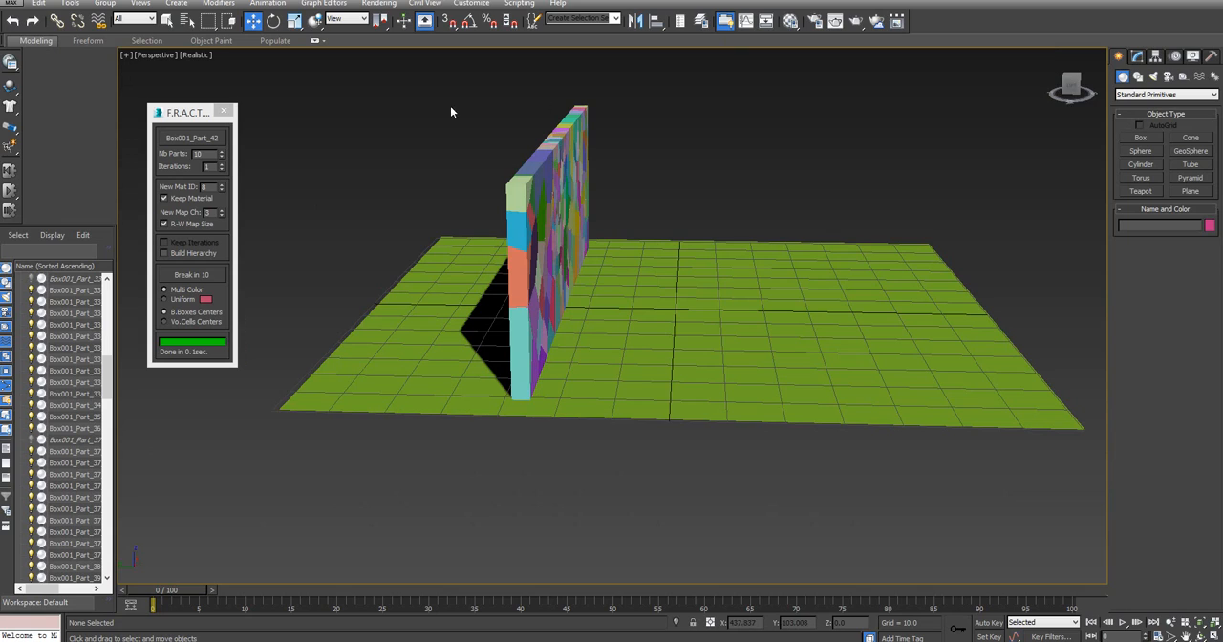
{"action": "mouse_move", "coordinate": [202, 113]}
{"action": "left_mouse_down"}
{"action": "mouse_move", "coordinate": [159, 115]}
{"action": "mouse_move", "coordinate": [192, 116]}
{"action": "left_mouse_up"}
{"action": "left_click", "coordinate": [213, 114]}
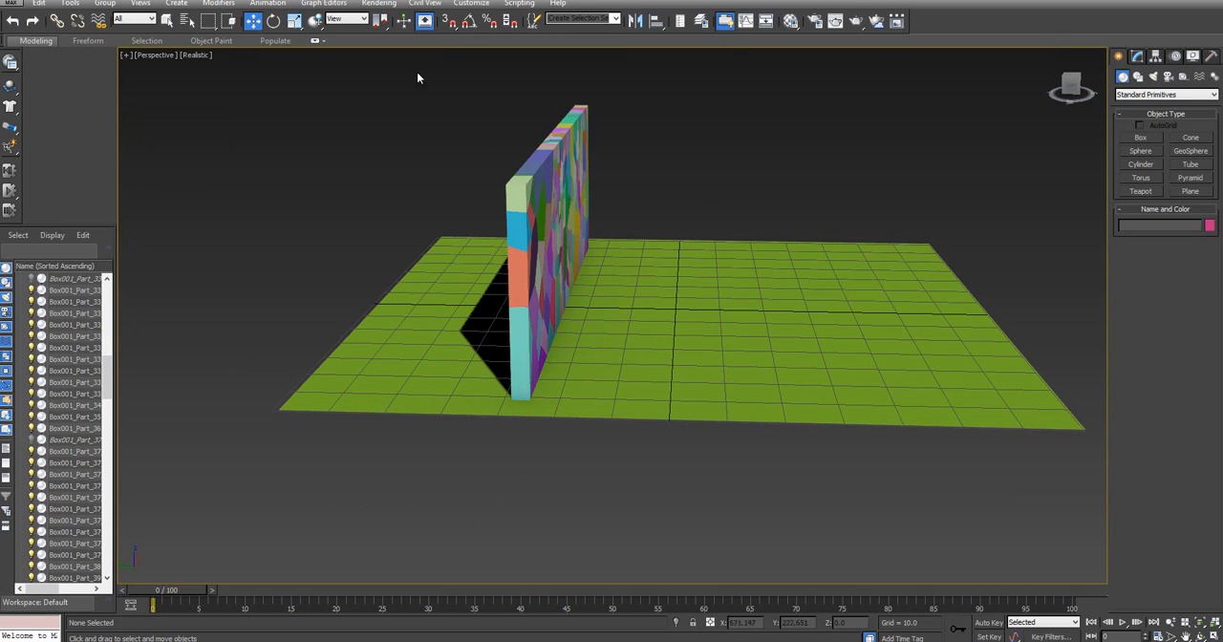
Select all visible objects in the scene and remove the ground plane from the selection
{"action": "left_click_drag", "start_coordinate": [996, 452], "coordinate": [996, 452]}
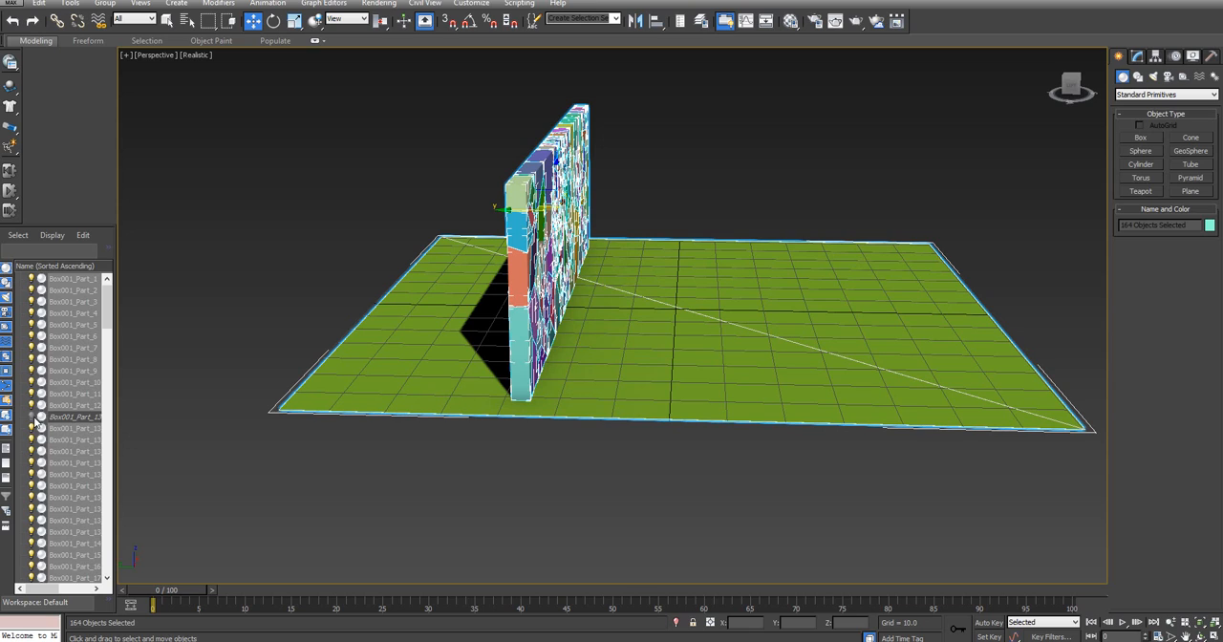
{"action": "left_click", "coordinate": [766, 317], "text": "alt"}
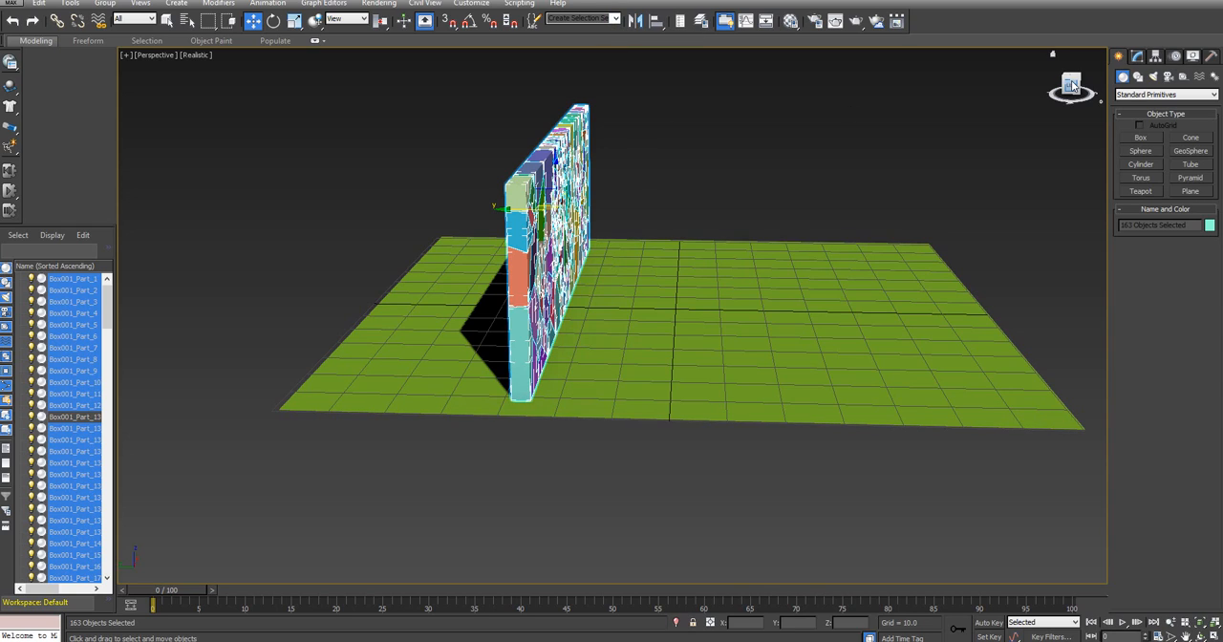
{"action": "mouse_move", "coordinate": [1076, 82]}
{"action": "left_mouse_down"}
{"action": "mouse_move", "coordinate": [1057, 93]}
{"action": "mouse_move", "coordinate": [1070, 90]}
{"action": "left_mouse_up"}
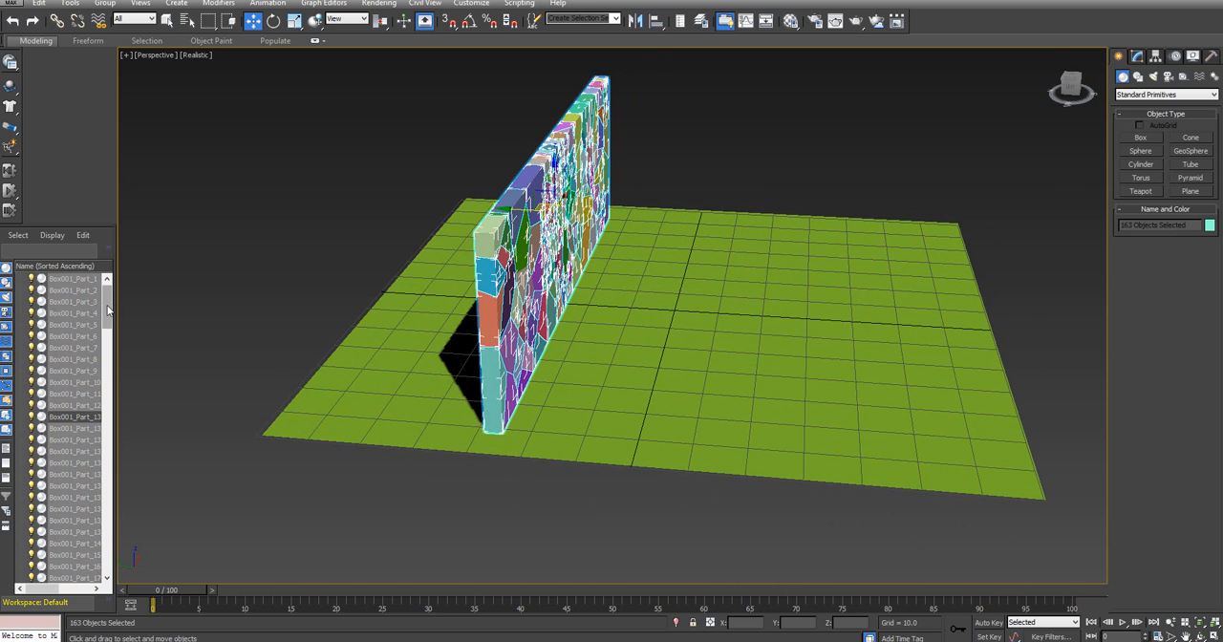
Select the hidden original wall box Box001, undo a trial upward move of it, and unhide the box
{"action": "scroll", "coordinate": [108, 306], "scroll_direction": "up", "scroll_amount": 1}
{"action": "left_click", "coordinate": [75, 279]}
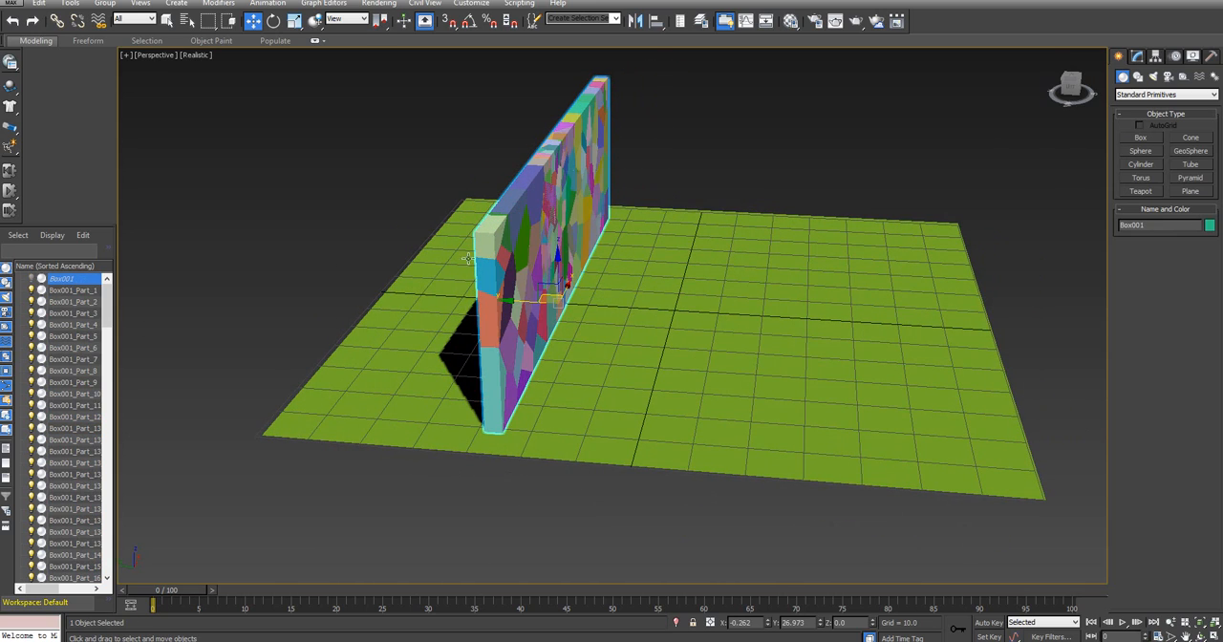
{"action": "left_click_drag", "start_coordinate": [557, 258], "coordinate": [561, 130]}
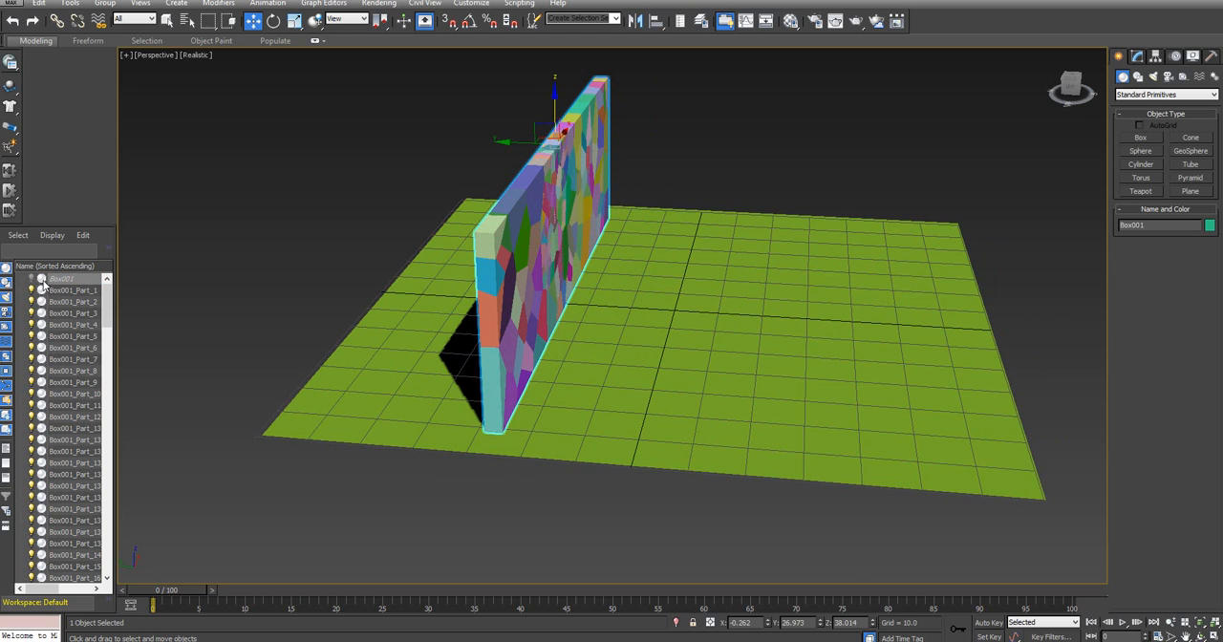
{"action": "key", "text": "ctrl+z"}
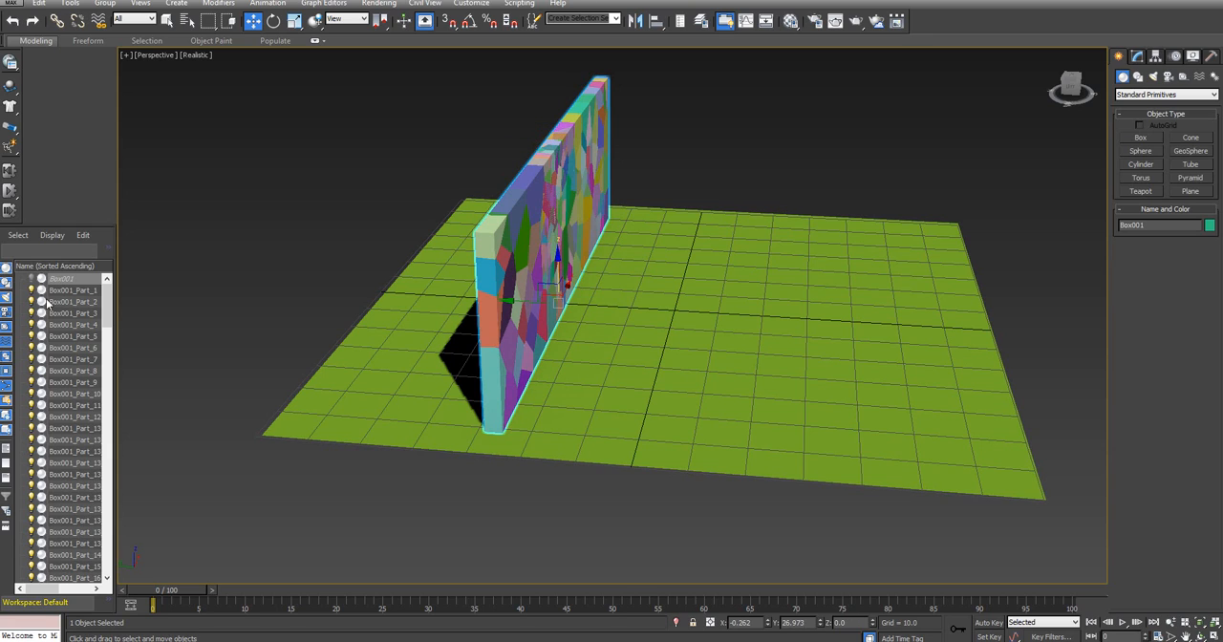
{"action": "left_click", "coordinate": [44, 281]}
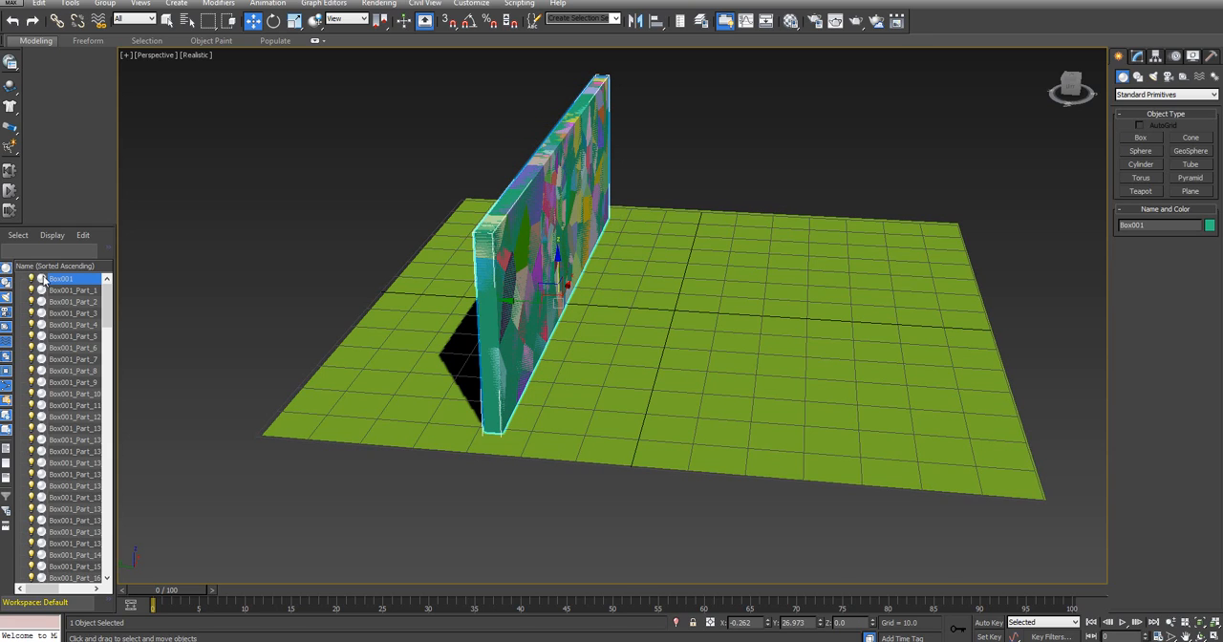
Try moving the original box down and the ground plane up about 34 units, and undo these moves
{"action": "left_click_drag", "start_coordinate": [577, 279], "coordinate": [561, 306]}
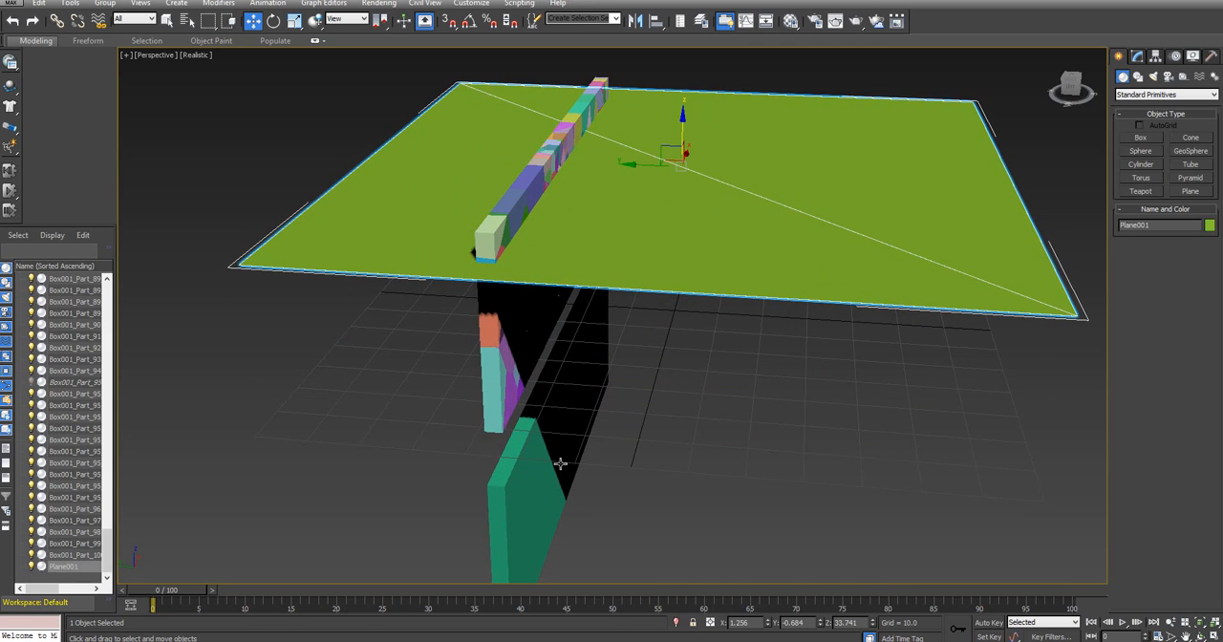
{"action": "key", "text": "ctrl+z"}
{"action": "key", "text": "ctrl+z"}
{"action": "key", "text": "ctrl+z"}
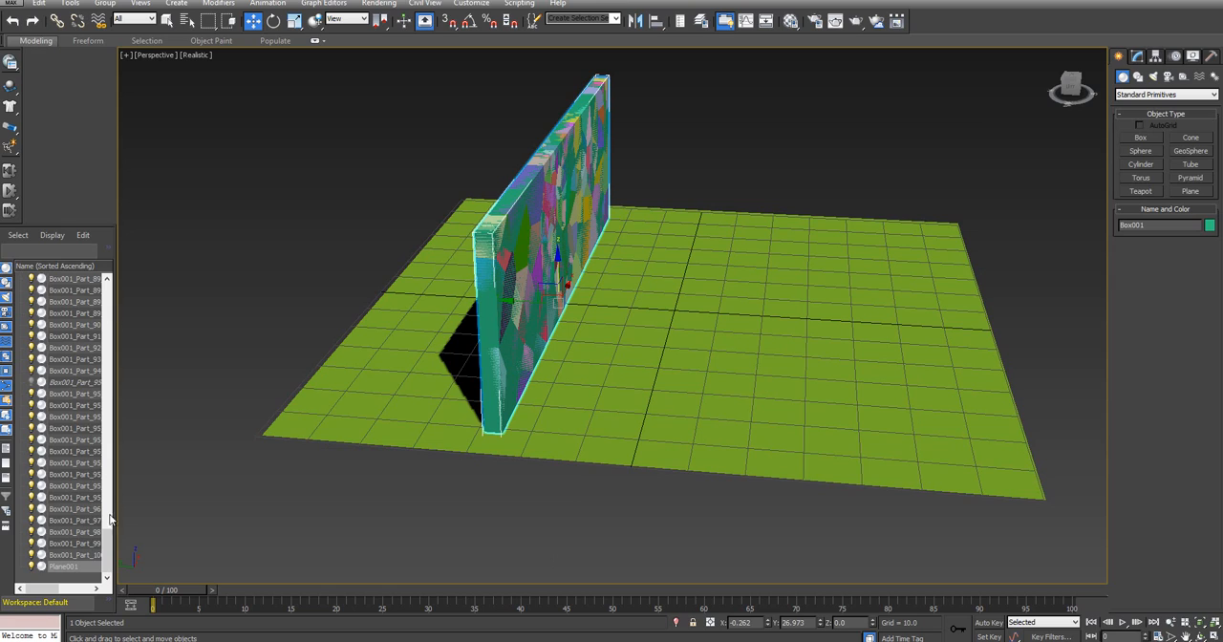
Move the original wall box Box001 straight down below the ground plane to a Z position of about -49.4
{"action": "left_click_drag", "start_coordinate": [110, 519], "coordinate": [106, 286]}
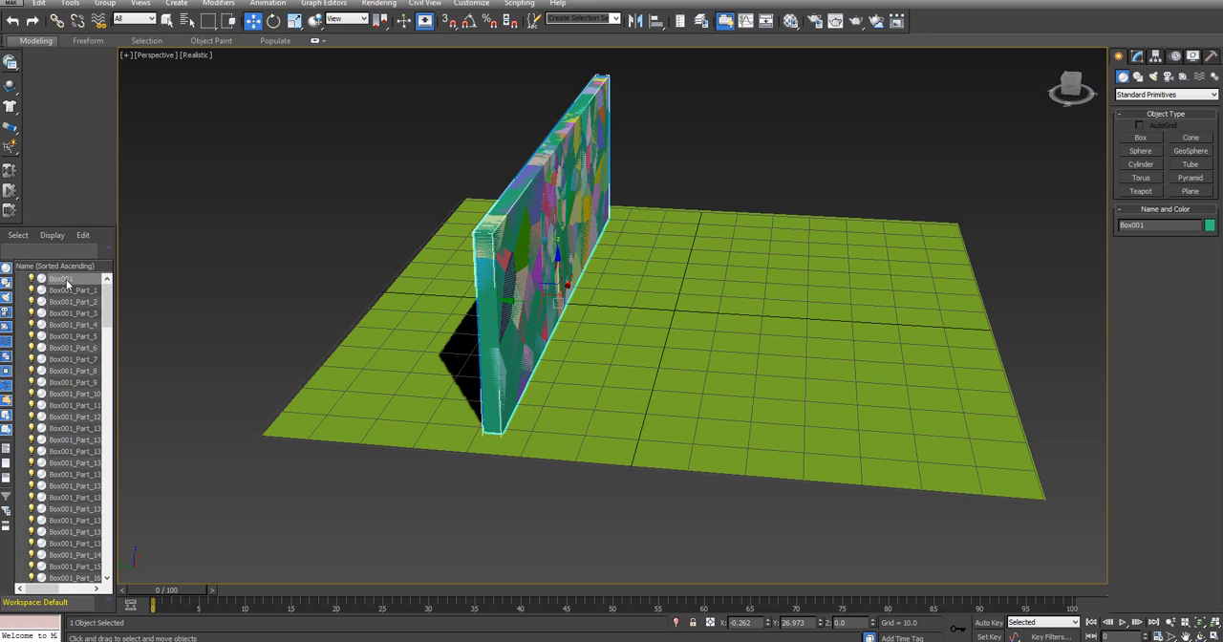
{"action": "left_click", "coordinate": [68, 280]}
{"action": "right_click", "coordinate": [129, 281]}
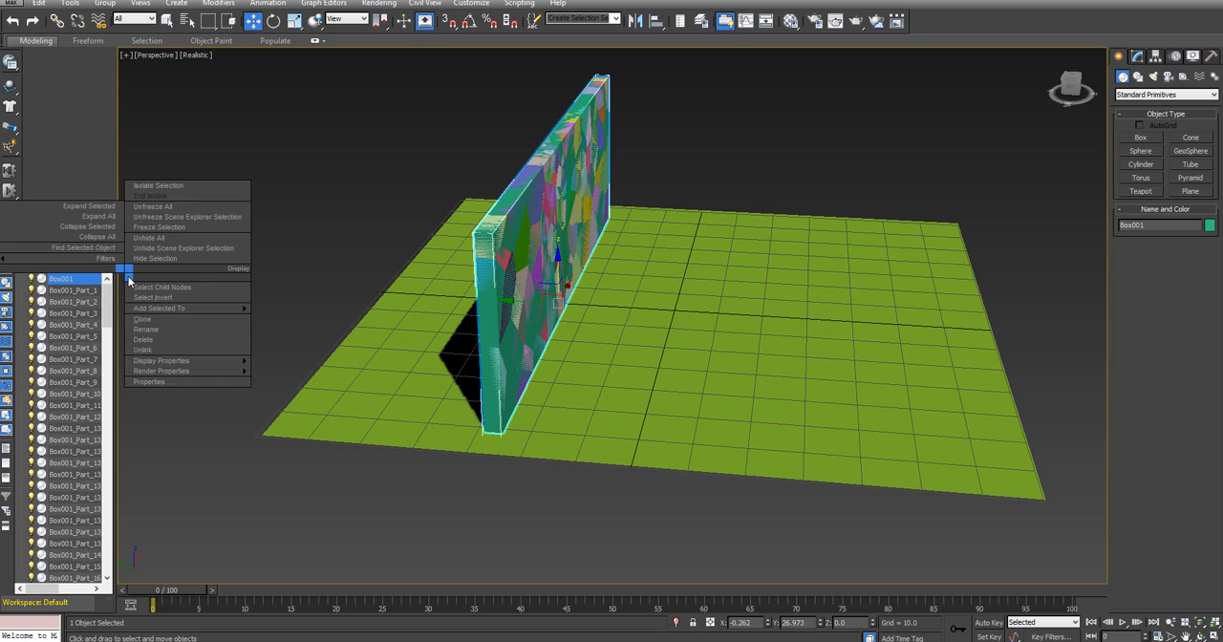
{"action": "left_click", "coordinate": [84, 286]}
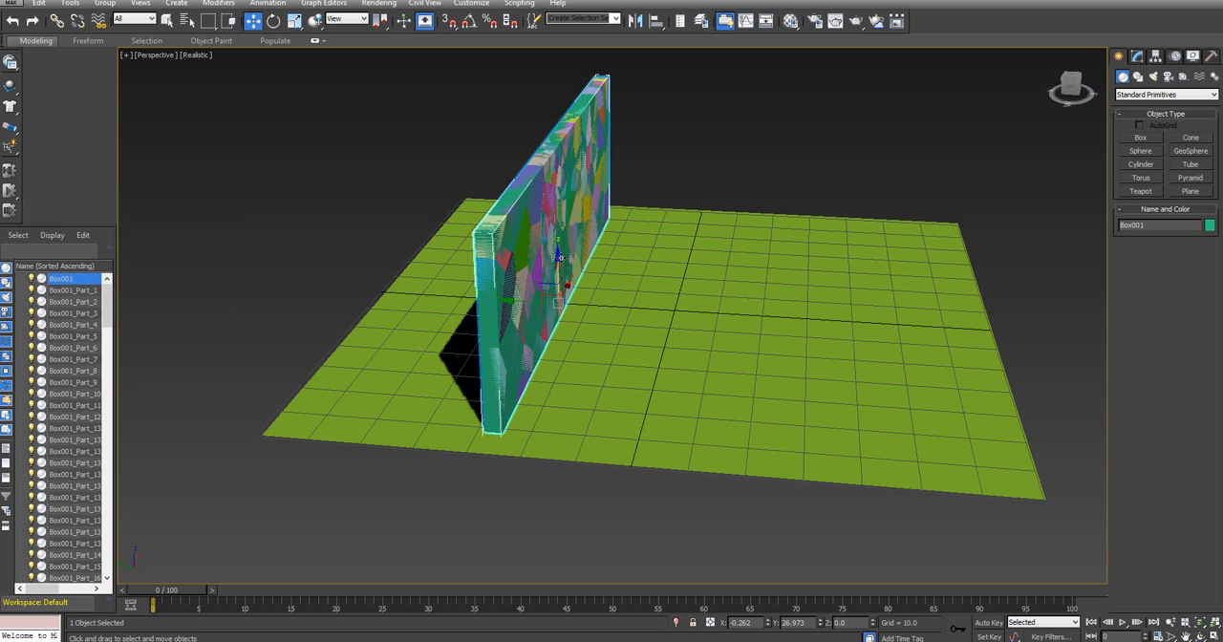
{"action": "left_click_drag", "start_coordinate": [559, 291], "coordinate": [537, 502]}
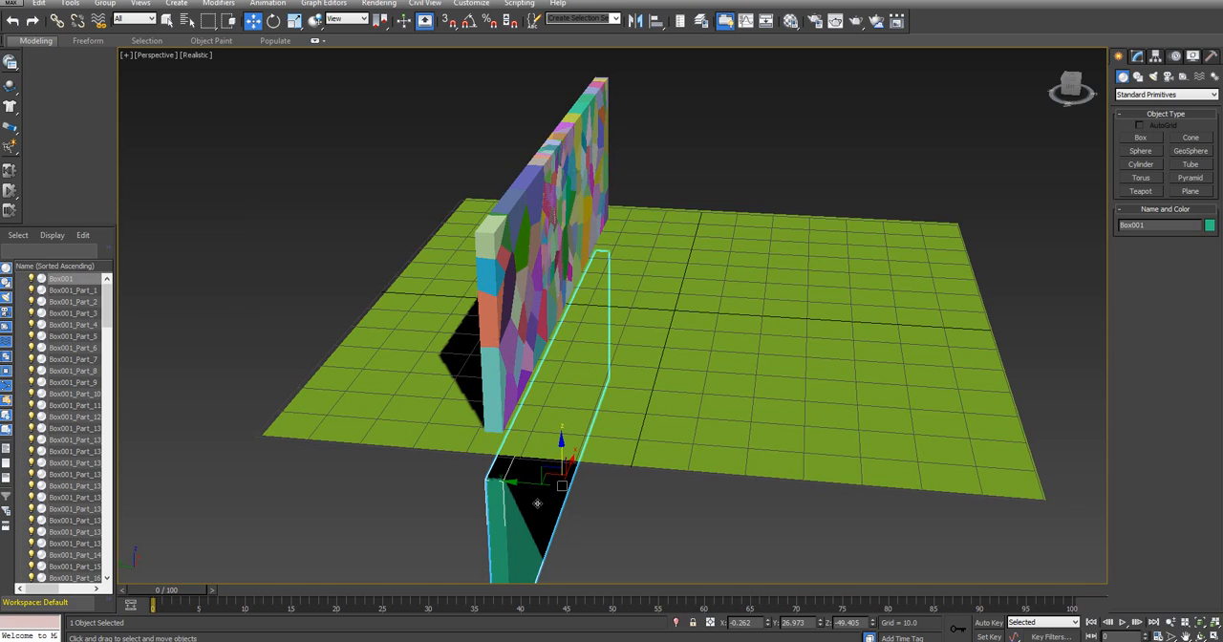
Delete the original wall box and save all fractured pieces, excluding the ground plane, as a named selection set called Wall
{"action": "key", "text": "Delete"}
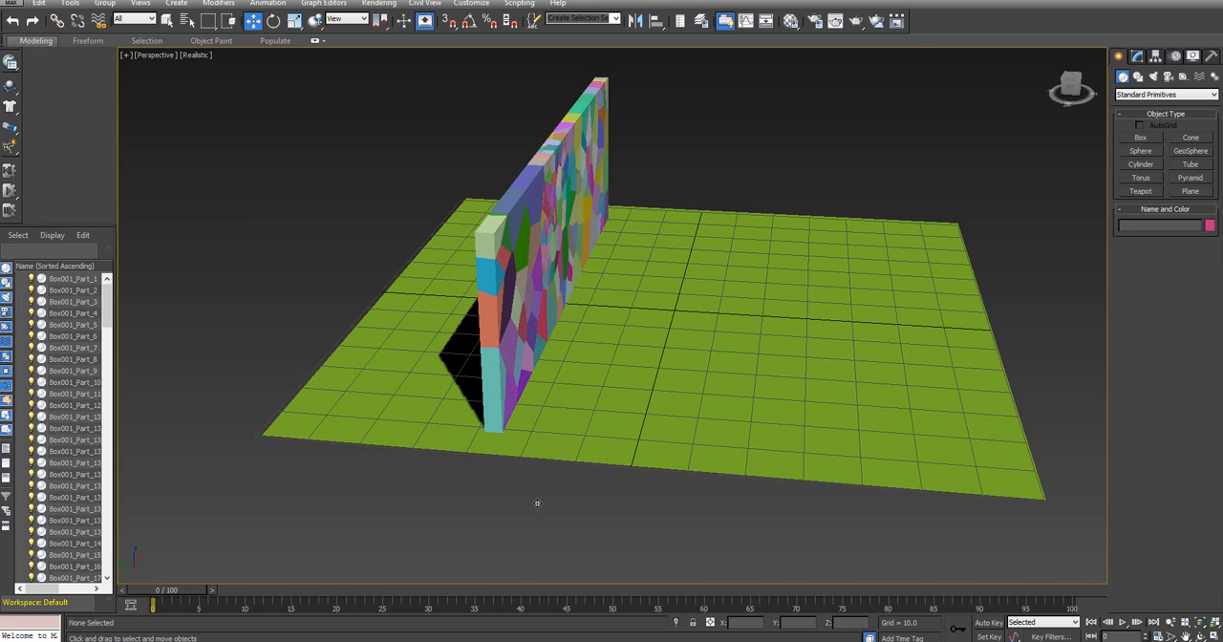
{"action": "left_click", "coordinate": [76, 279]}
{"action": "left_click", "coordinate": [398, 88]}
{"action": "left_click_drag", "start_coordinate": [882, 497], "coordinate": [766, 324]}
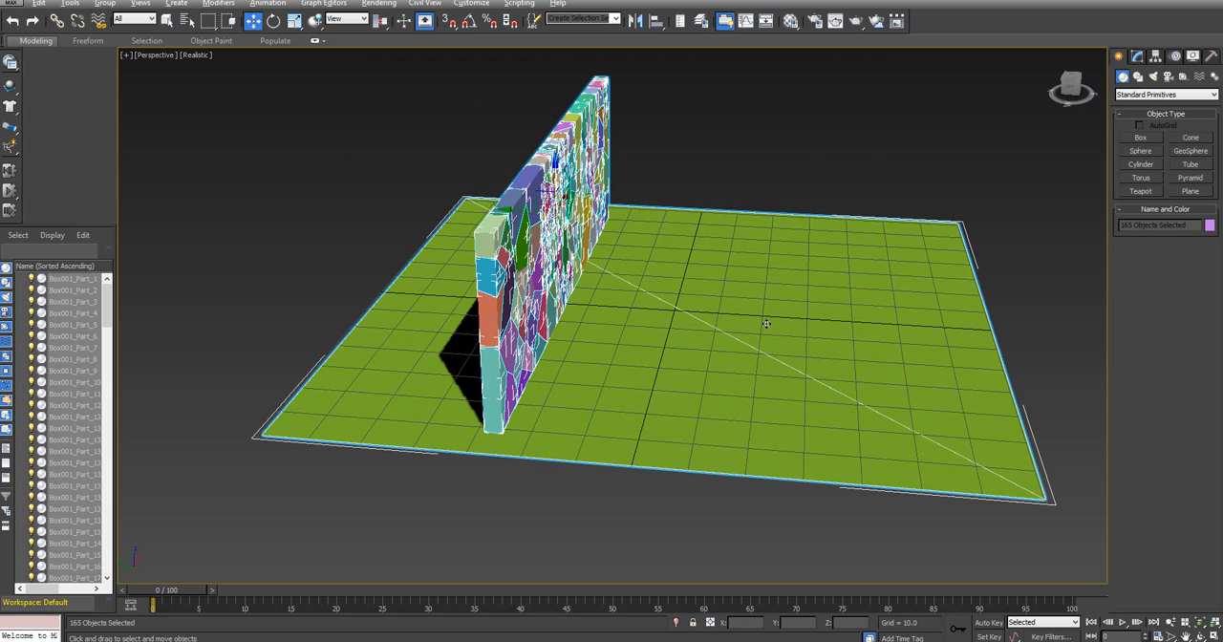
{"action": "left_click", "coordinate": [766, 324], "text": "alt"}
{"action": "left_click", "coordinate": [582, 19]}
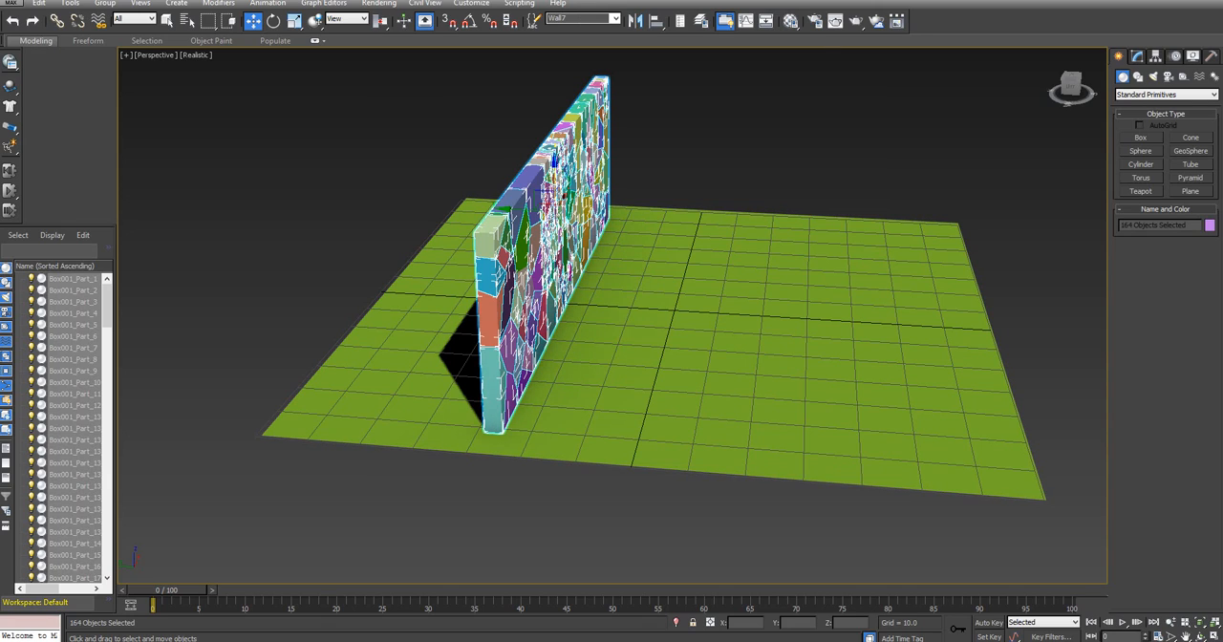
{"action": "left_click", "coordinate": [729, 135]}
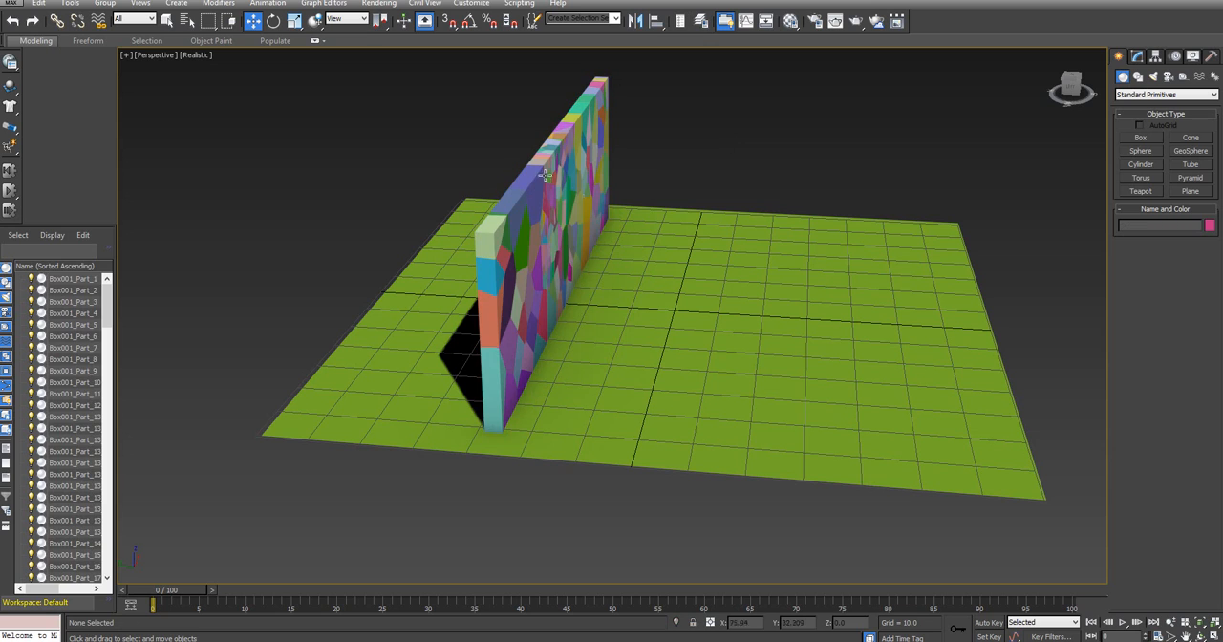
Recall the Wall selection set and turn all the fractured pieces into MassFX rigid bodies
{"action": "left_click", "coordinate": [615, 19]}
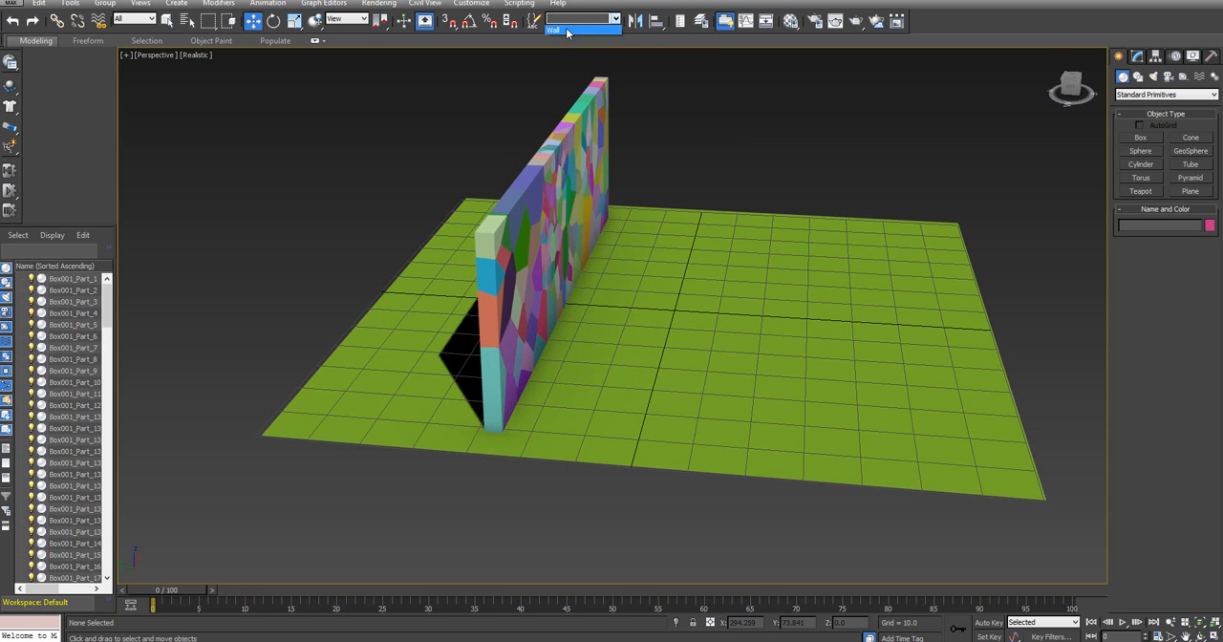
{"action": "left_click", "coordinate": [554, 30]}
{"action": "left_click", "coordinate": [1070, 97]}
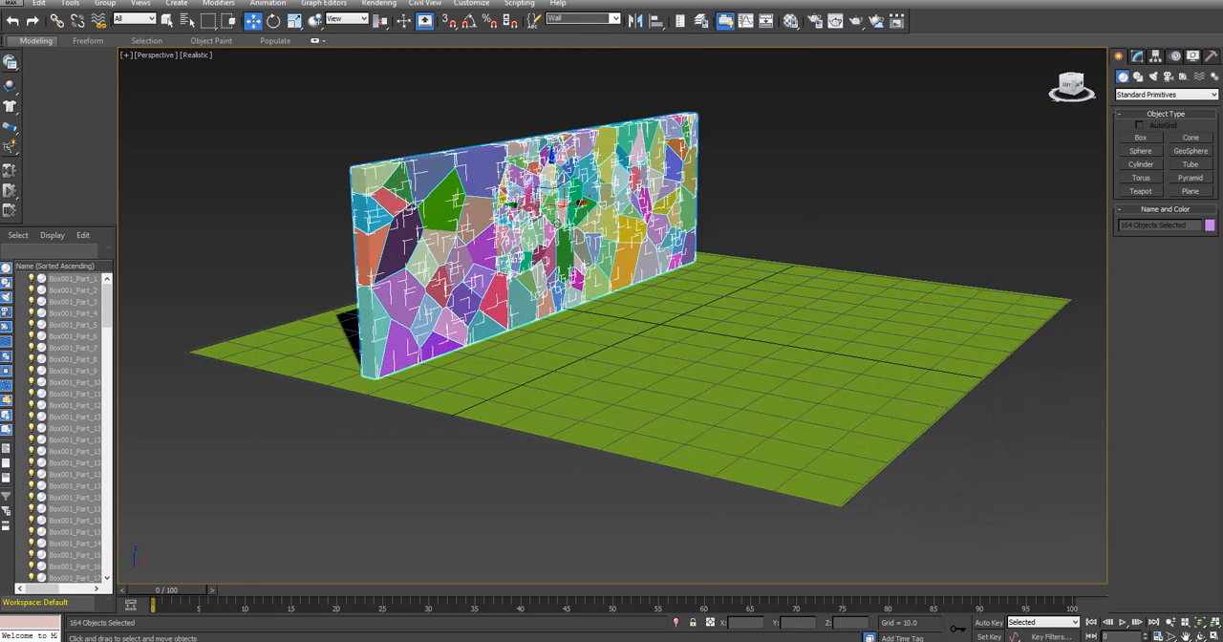
{"action": "mouse_move", "coordinate": [564, 315]}
{"action": "middle_mouse_down", "text": "alt"}
{"action": "mouse_move", "coordinate": [587, 287]}
{"action": "mouse_move", "coordinate": [706, 320]}
{"action": "mouse_move", "coordinate": [564, 334]}
{"action": "middle_mouse_up", "text": "alt"}
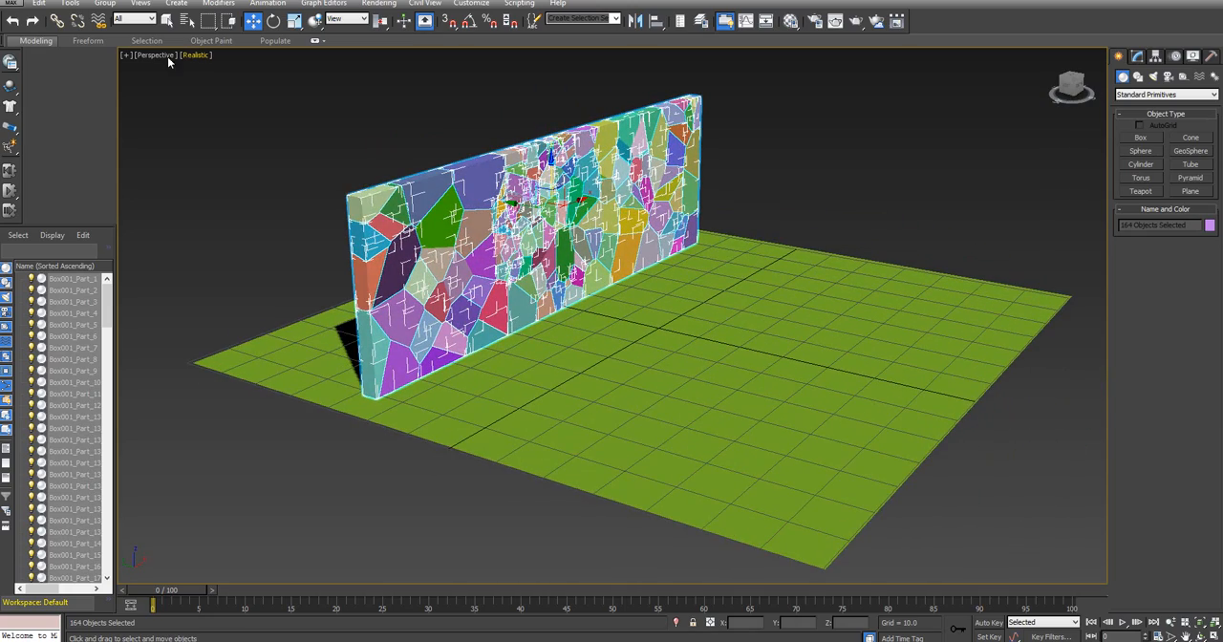
{"action": "left_click_drag", "start_coordinate": [14, 87], "coordinate": [105, 89]}
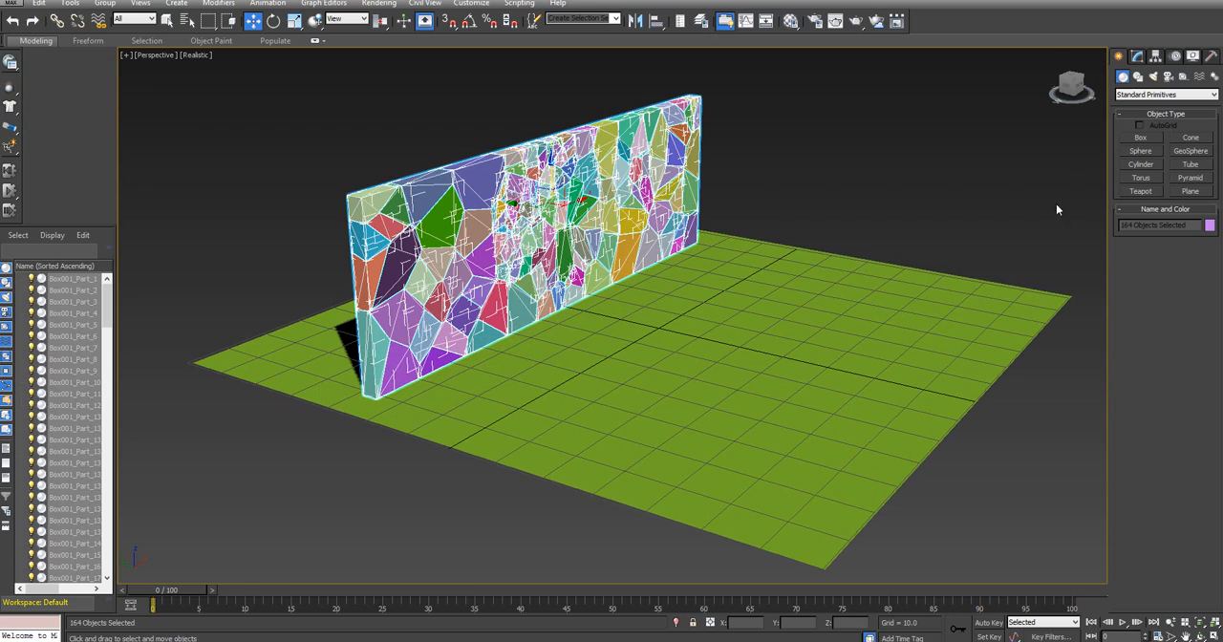
Create a sphere with a radius of about 0.22 in front of the wall's finely fractured impact area
{"action": "middle_click_drag", "start_coordinate": [612, 195], "coordinate": [557, 224], "text": "alt"}
{"action": "left_click", "coordinate": [1140, 151]}
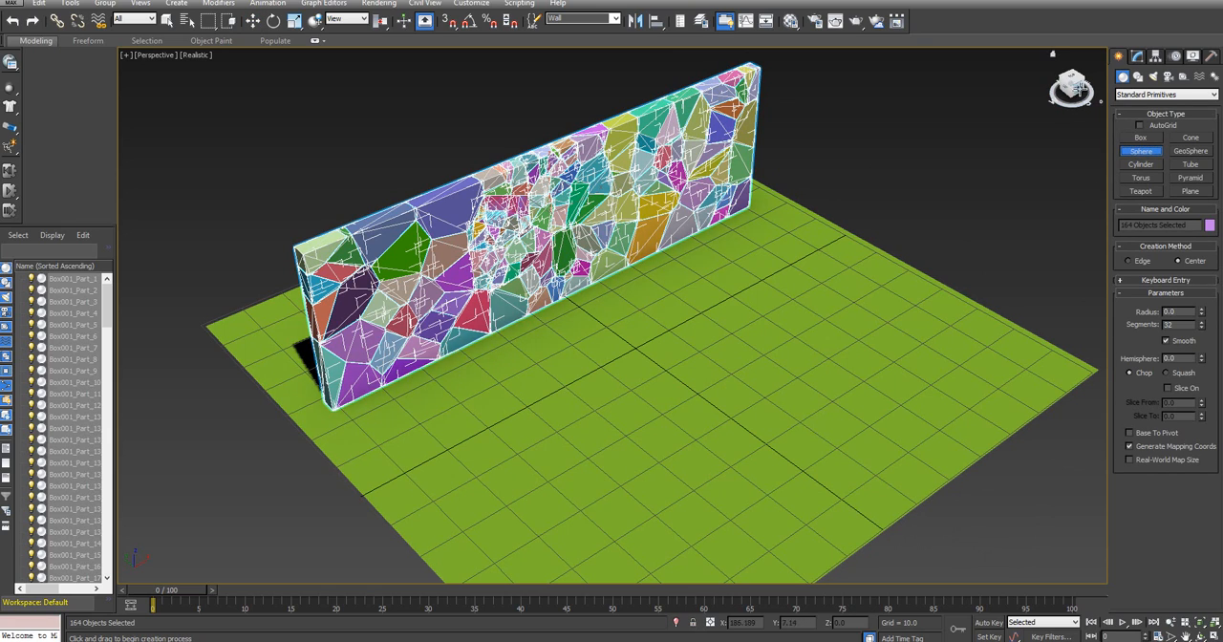
{"action": "left_click", "coordinate": [1079, 88]}
{"action": "left_click_drag", "start_coordinate": [522, 206], "coordinate": [539, 206]}
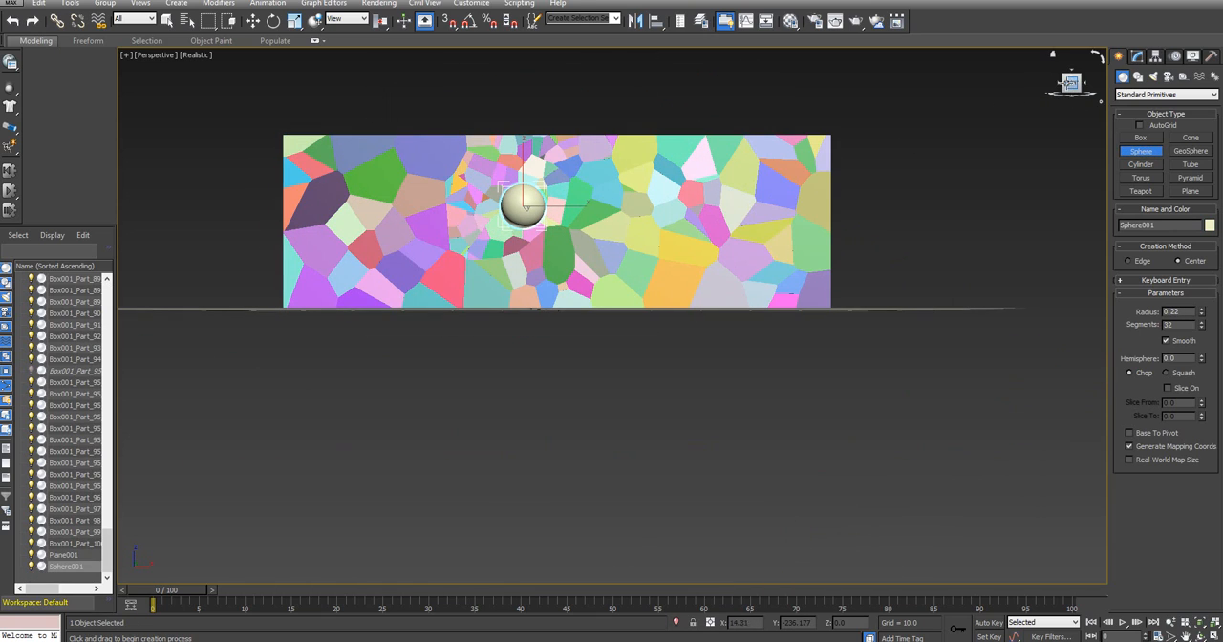
{"action": "left_click", "coordinate": [253, 21]}
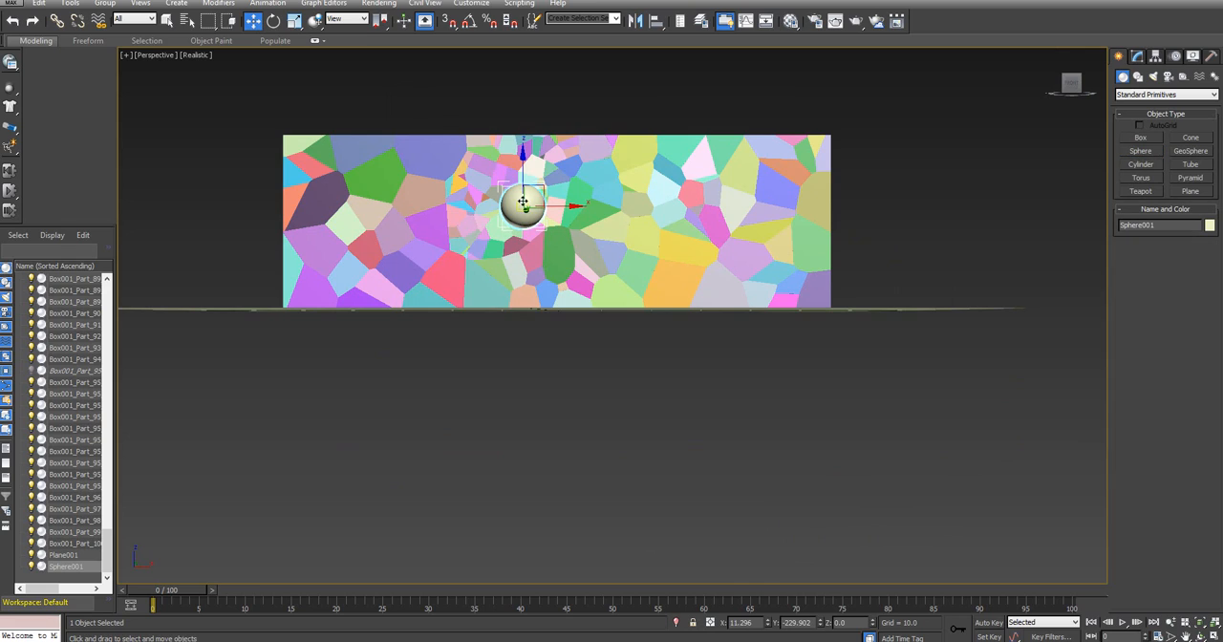
Look around the wall and ground plane in perspective to locate the new sphere
{"action": "left_click", "coordinate": [1033, 124]}
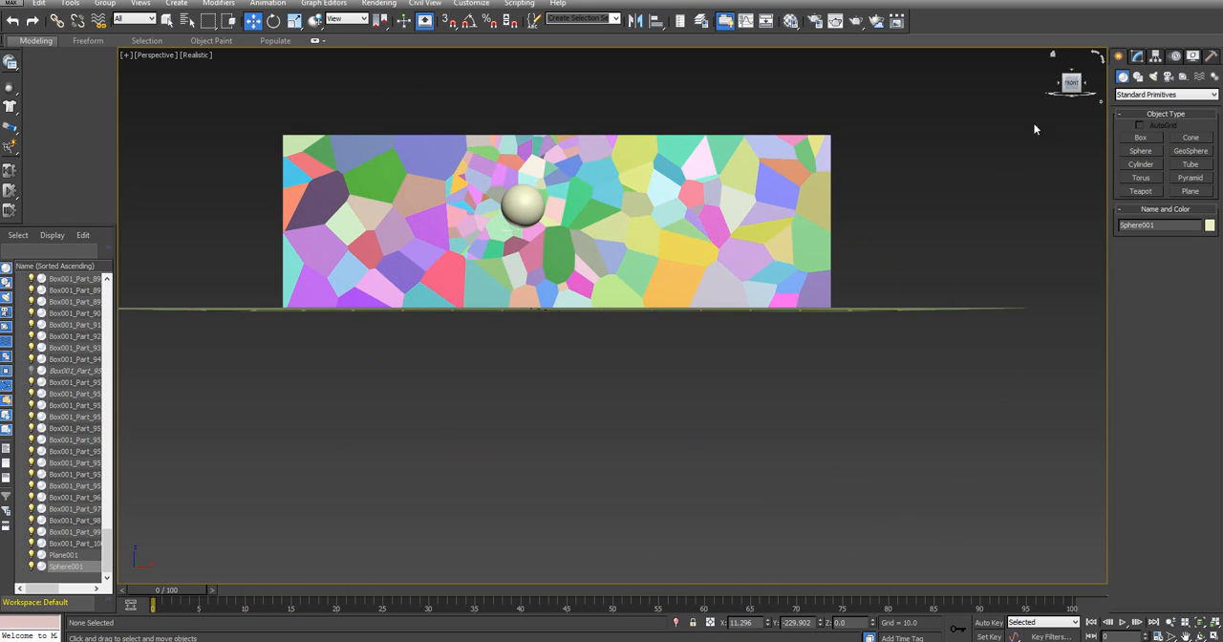
{"action": "middle_click_drag", "start_coordinate": [907, 173], "coordinate": [1021, 210], "text": "alt"}
{"action": "left_click_drag", "start_coordinate": [1071, 90], "coordinate": [892, 200]}
{"action": "left_click", "coordinate": [907, 222]}
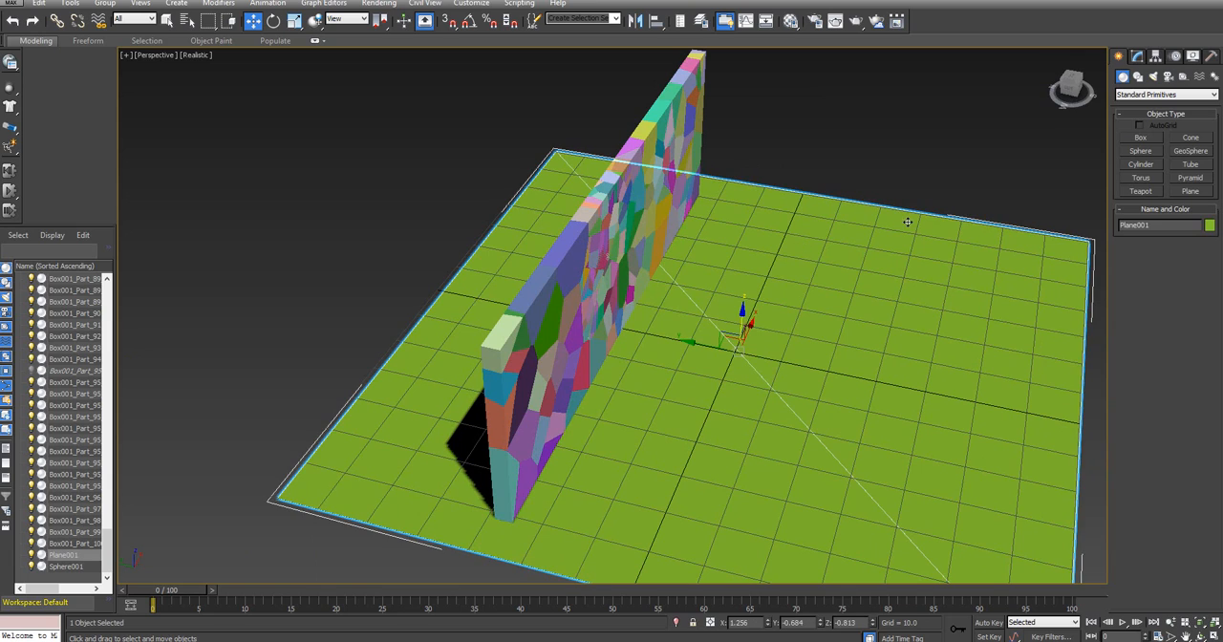
{"action": "left_click", "coordinate": [919, 150]}
{"action": "middle_click_drag", "start_coordinate": [933, 179], "coordinate": [703, 93]}
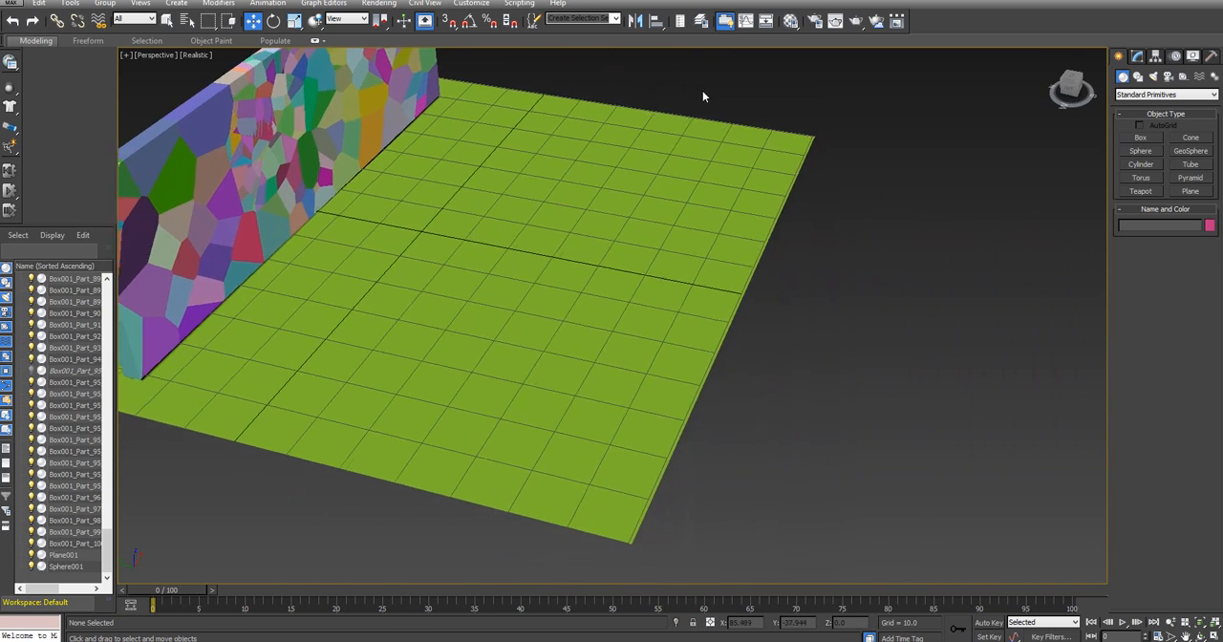
{"action": "scroll", "coordinate": [1063, 160], "scroll_direction": "down", "scroll_amount": 12}
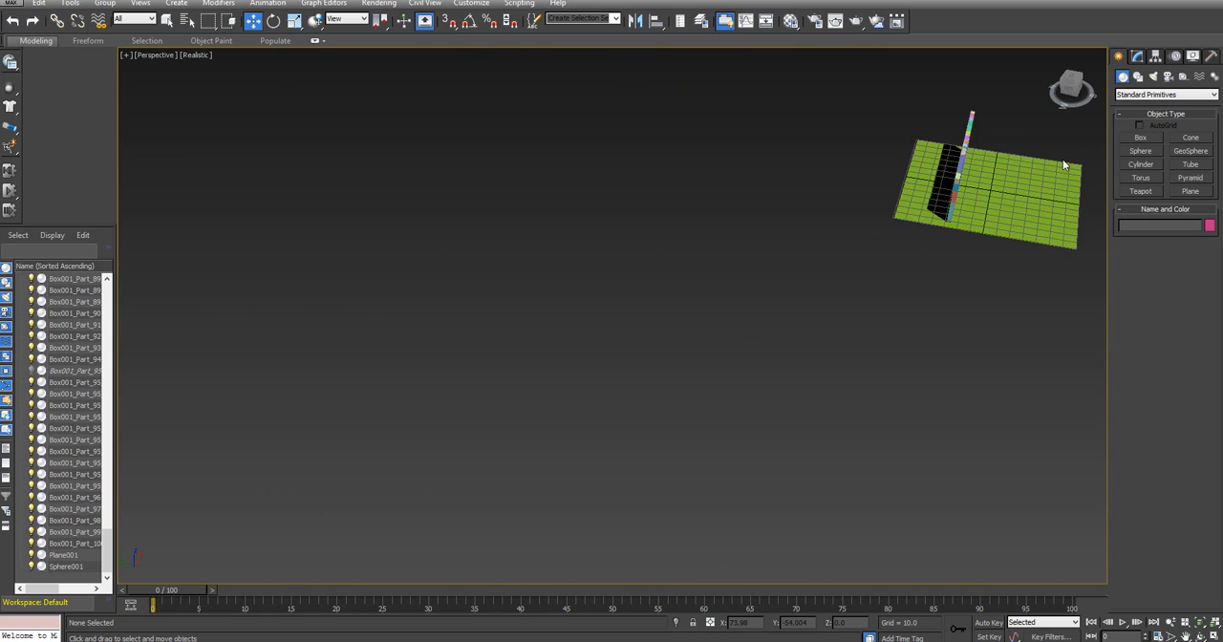
{"action": "middle_click_drag", "start_coordinate": [1028, 142], "coordinate": [627, 188]}
{"action": "scroll", "coordinate": [598, 187], "scroll_direction": "down", "scroll_amount": 4}
{"action": "scroll", "coordinate": [545, 177], "scroll_direction": "up", "scroll_amount": 12}
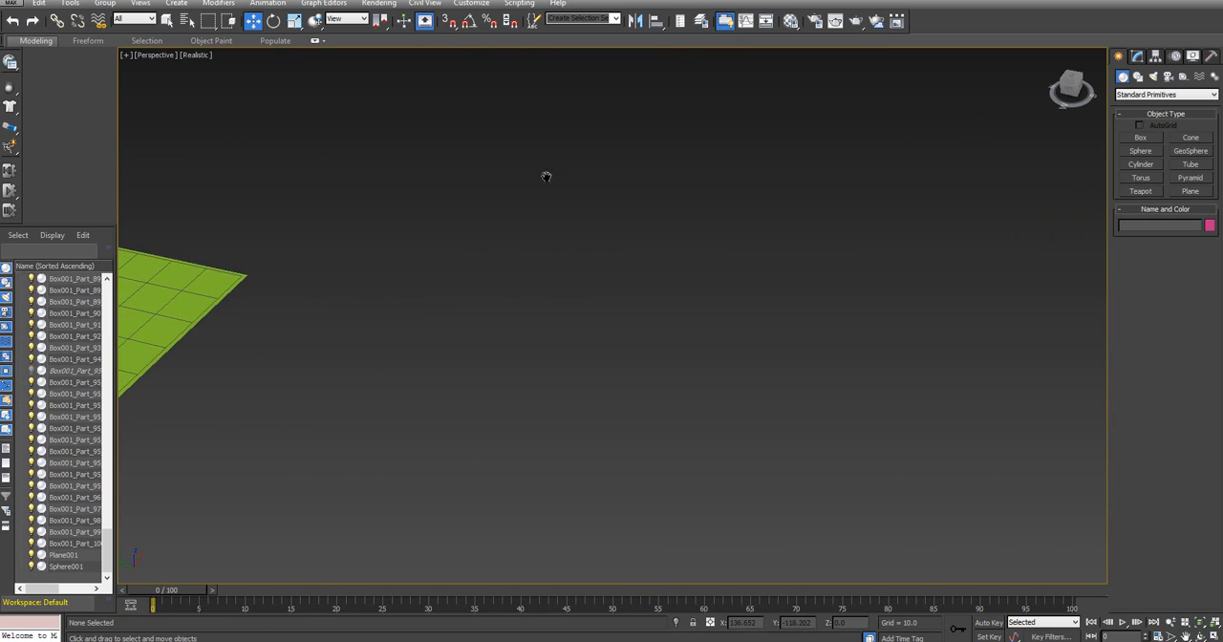
{"action": "middle_click_drag", "start_coordinate": [768, 178], "coordinate": [996, 153]}
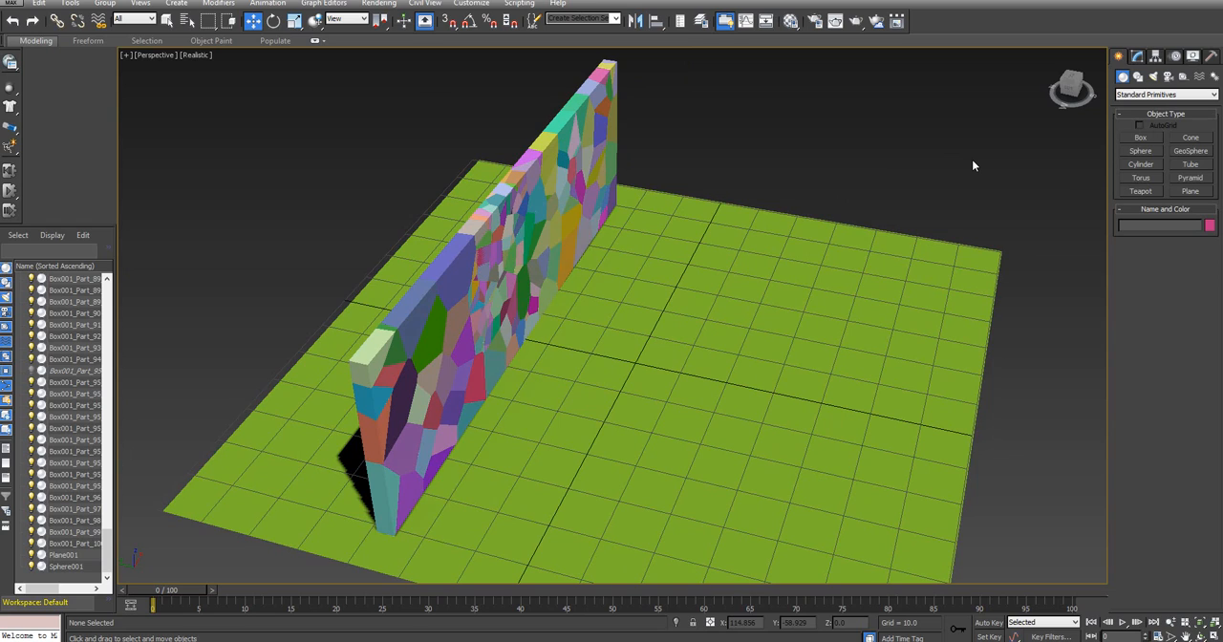
{"action": "key", "text": "ctrl+z"}
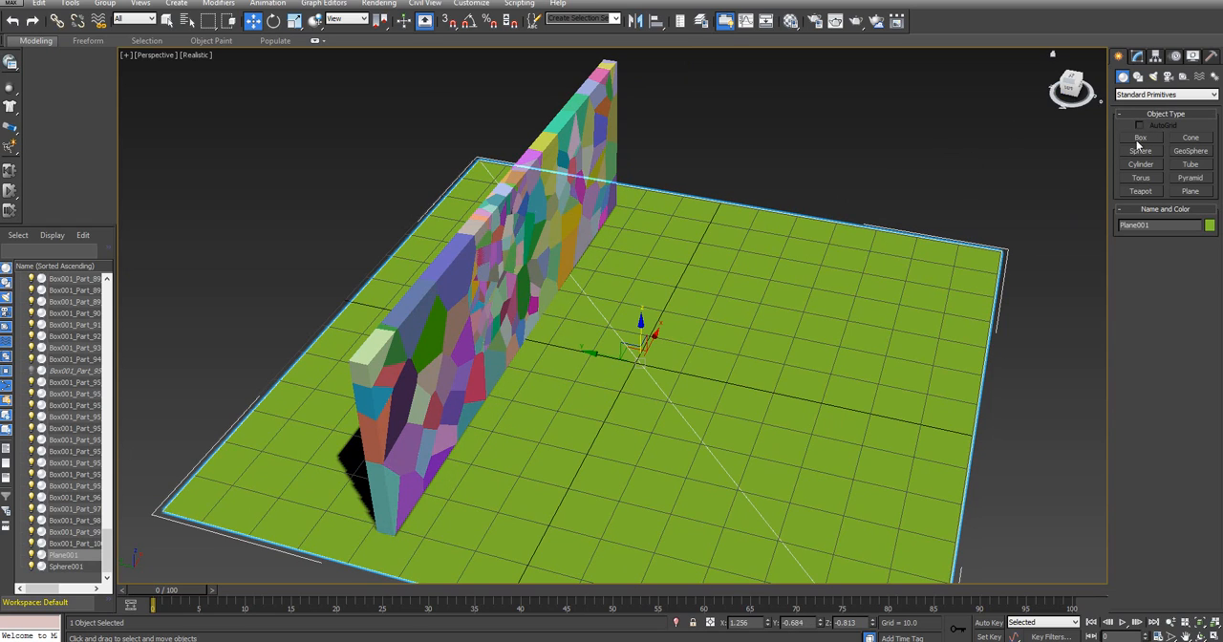
Select Sphere001 and move it along the Y axis towards the wall to about Y -44.2
{"action": "left_click", "coordinate": [66, 566]}
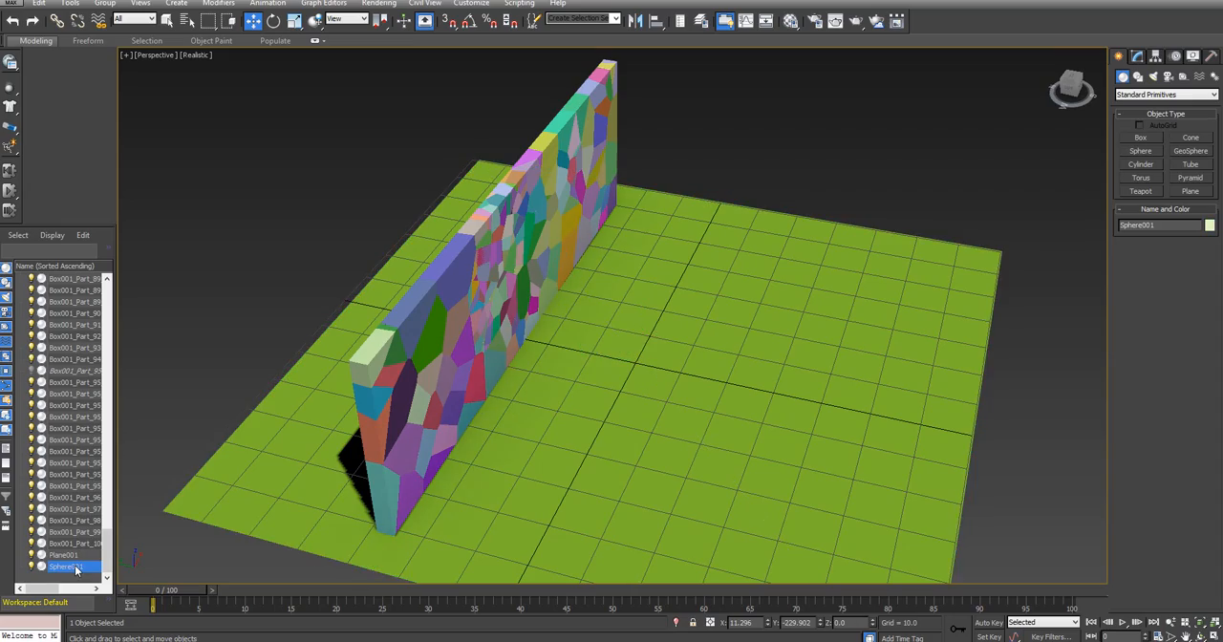
{"action": "mouse_move", "coordinate": [1069, 84]}
{"action": "left_mouse_down"}
{"action": "mouse_move", "coordinate": [1039, 73]}
{"action": "mouse_move", "coordinate": [1034, 49]}
{"action": "mouse_move", "coordinate": [1070, 96]}
{"action": "left_mouse_up"}
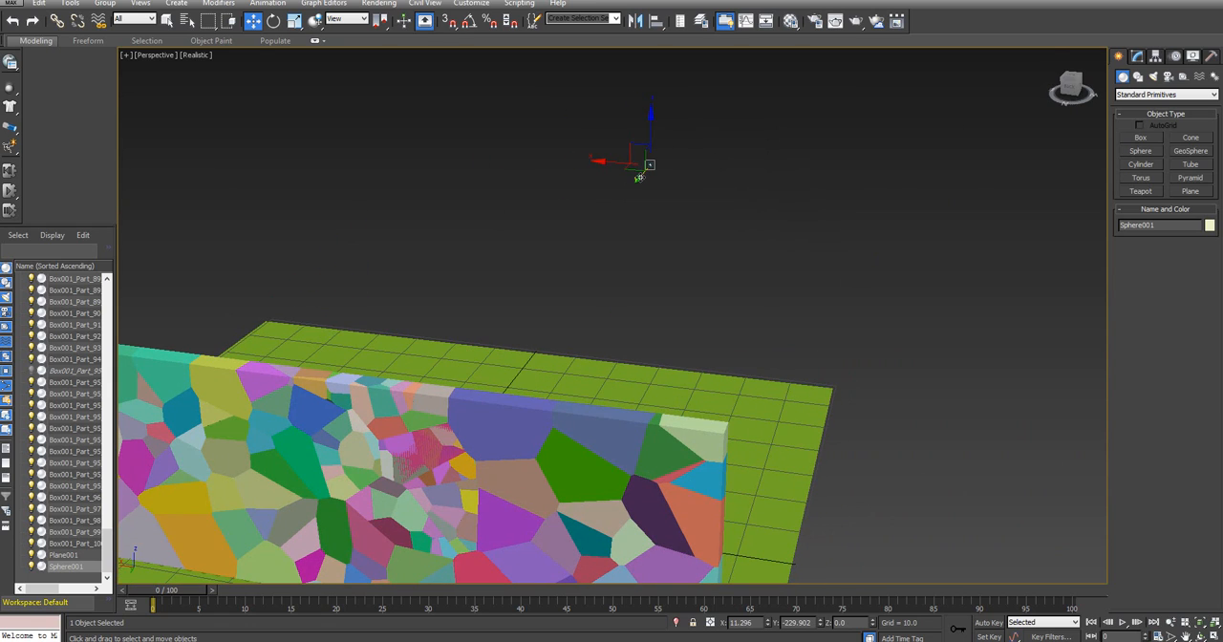
{"action": "left_click_drag", "start_coordinate": [638, 177], "coordinate": [444, 387]}
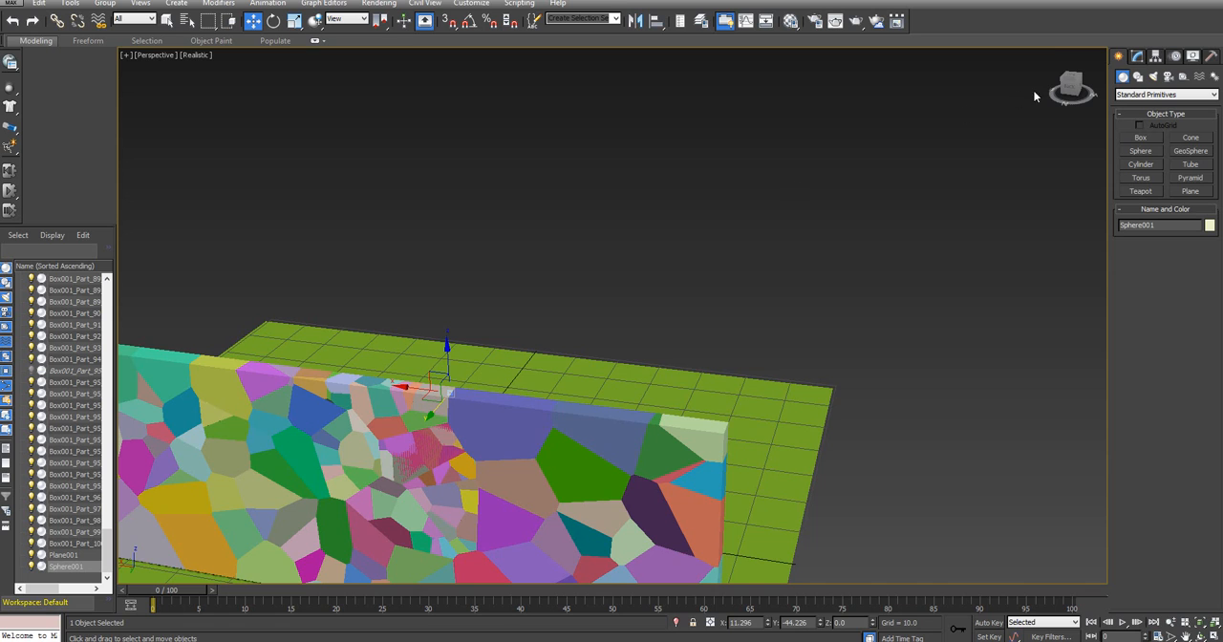
Raise the sphere above the ground plane to a Z position of about 18.4
{"action": "left_click_drag", "start_coordinate": [1074, 88], "coordinate": [1066, 91]}
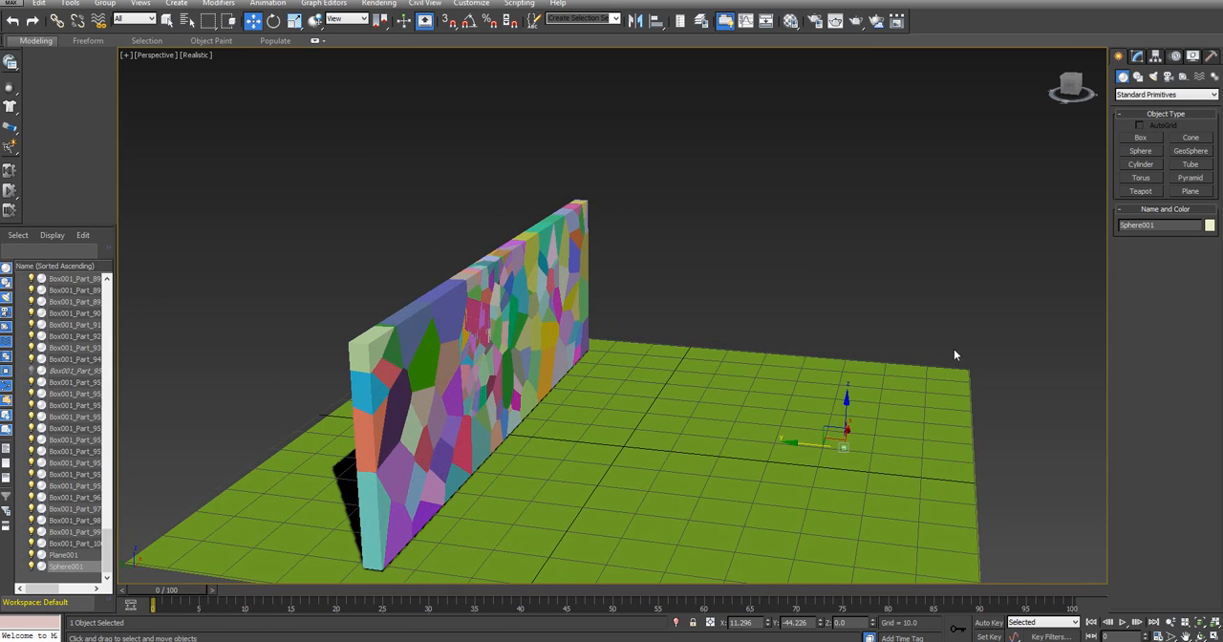
{"action": "left_click", "coordinate": [848, 394]}
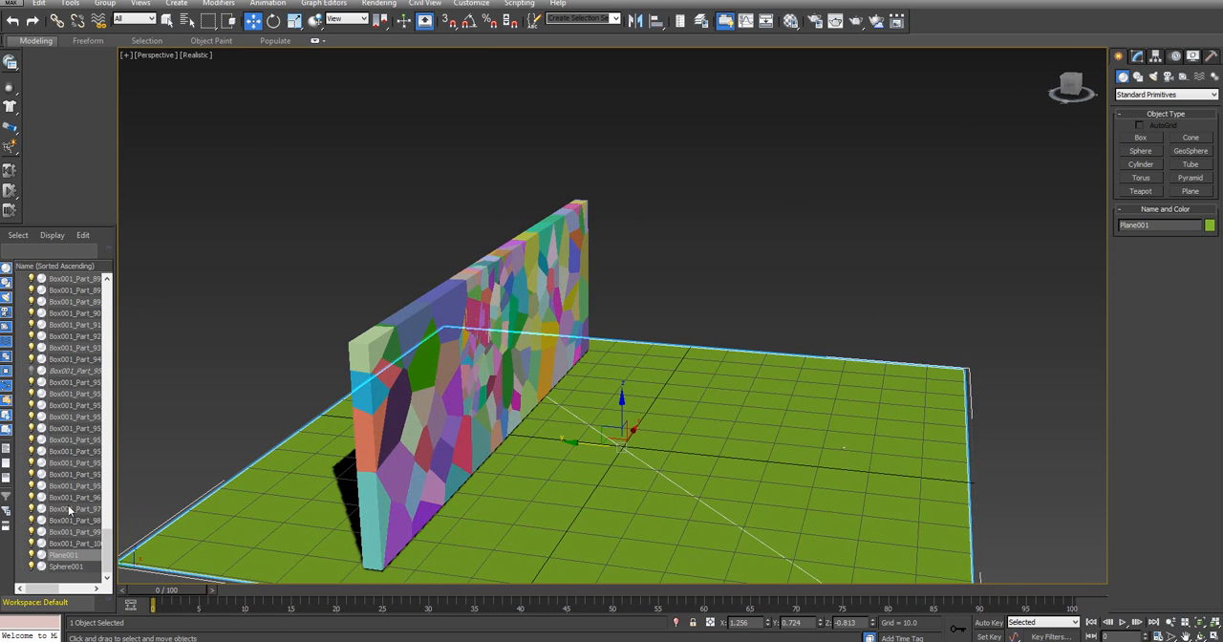
{"action": "left_click", "coordinate": [67, 568]}
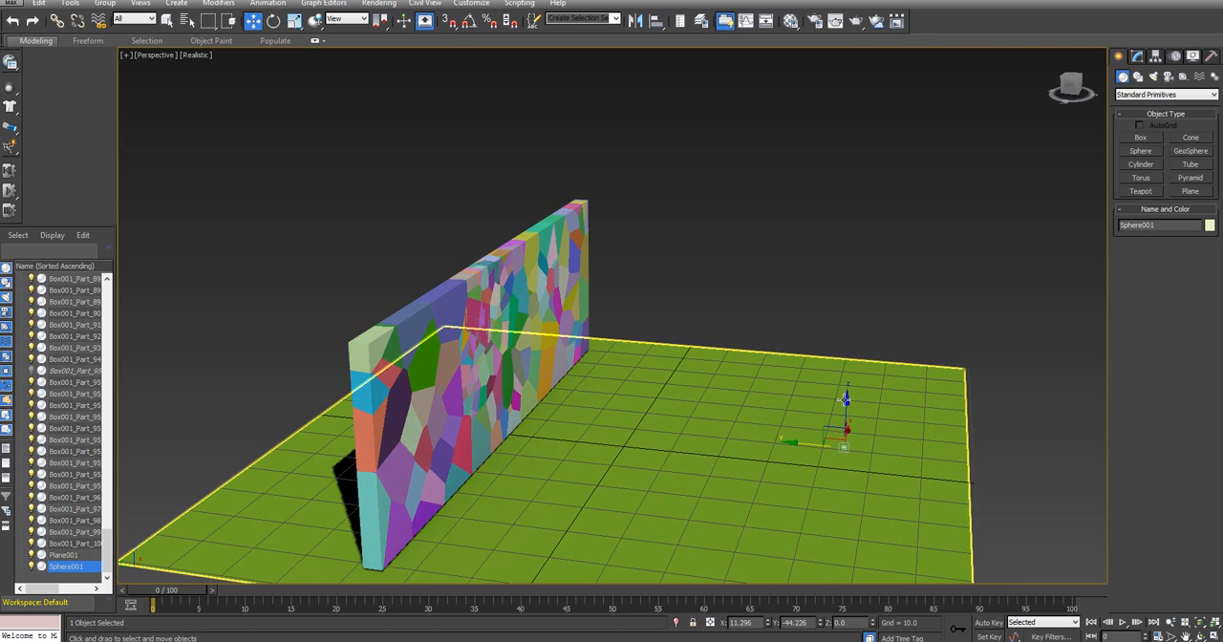
{"action": "left_click_drag", "start_coordinate": [846, 401], "coordinate": [851, 347]}
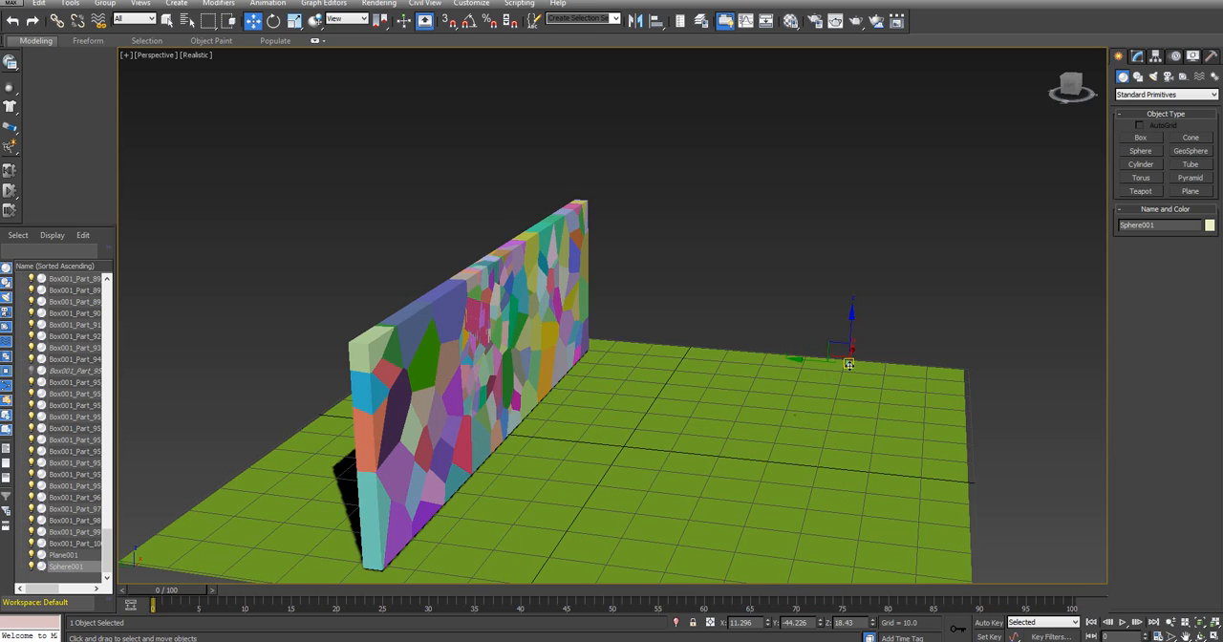
Scale the sphere up uniformly to about 1678 percent
{"action": "left_click", "coordinate": [294, 21]}
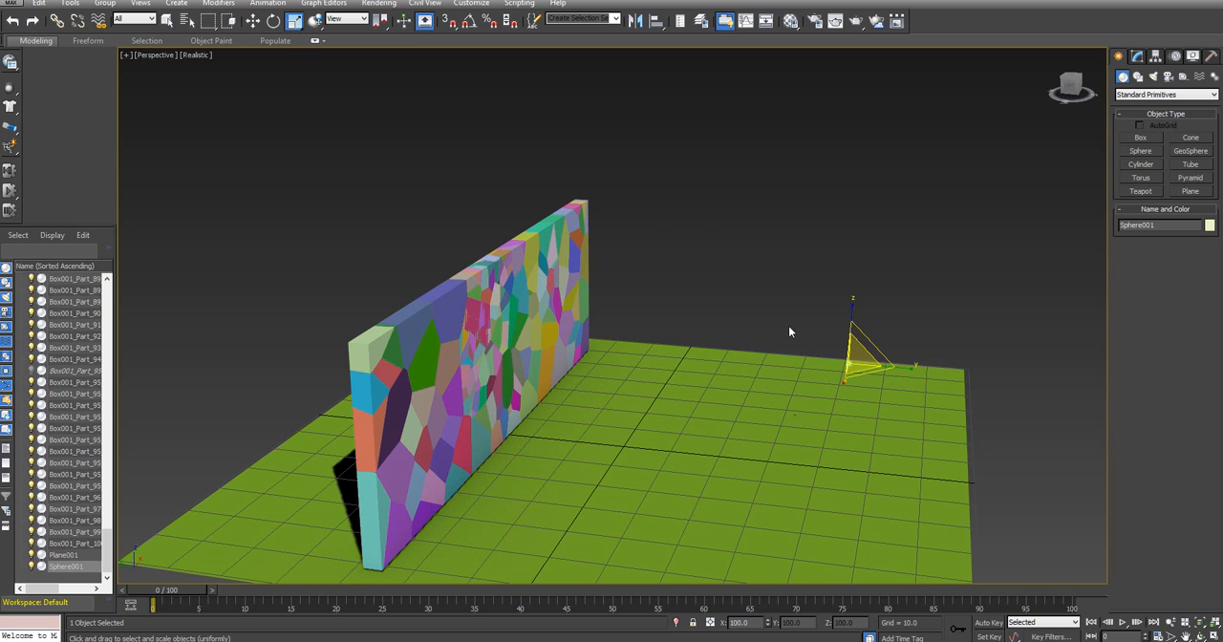
{"action": "left_click_drag", "start_coordinate": [853, 348], "coordinate": [111, 151]}
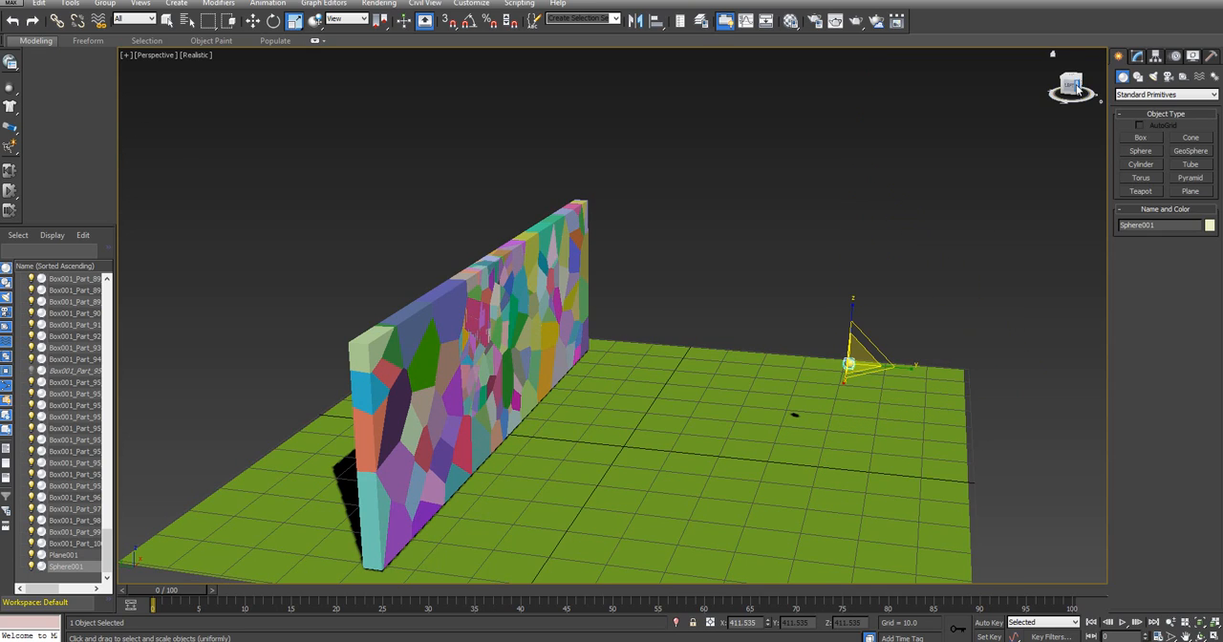
{"action": "left_click_drag", "start_coordinate": [1074, 88], "coordinate": [941, 57]}
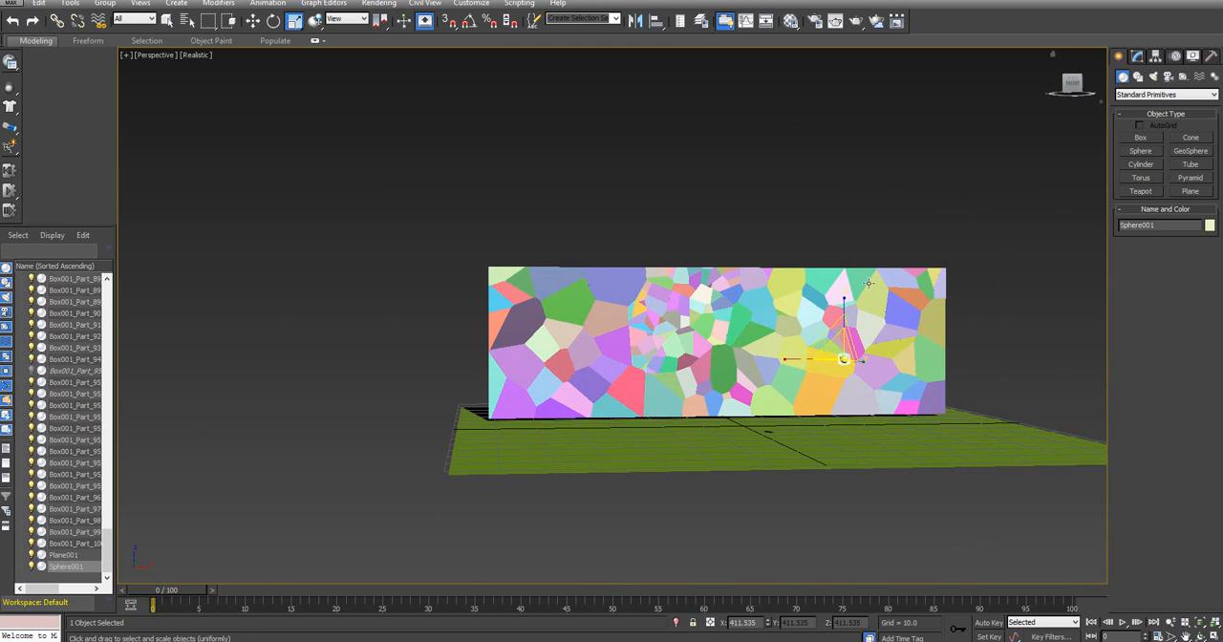
{"action": "left_click_drag", "start_coordinate": [858, 344], "coordinate": [1068, 134]}
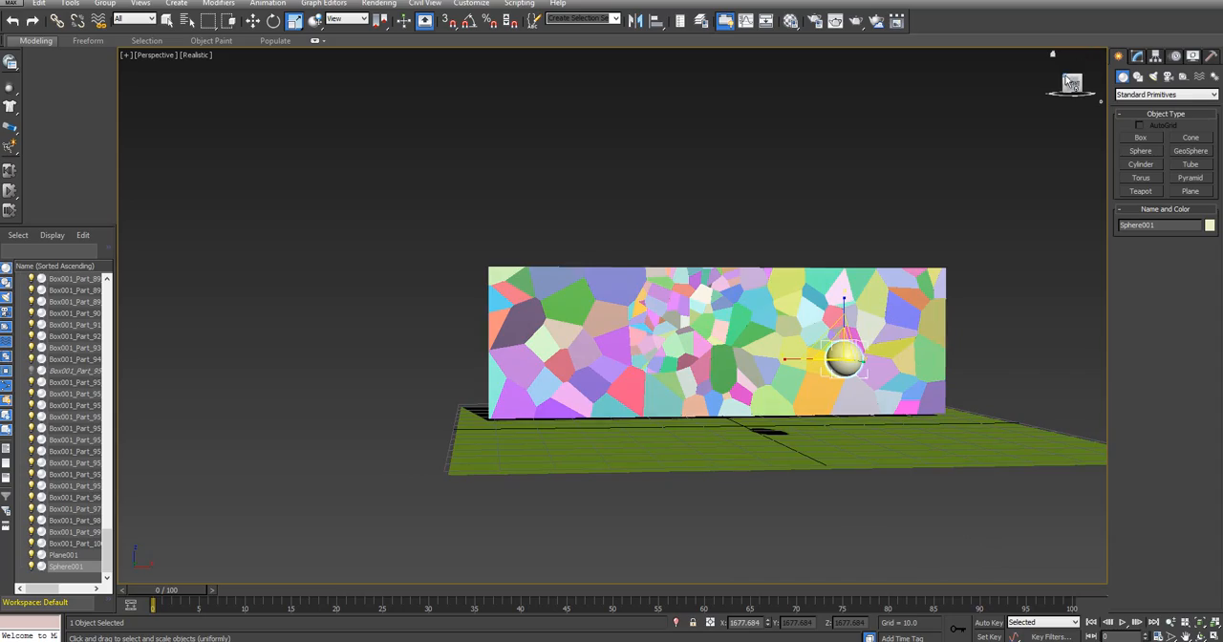
Move the sphere along the X axis to about X 0.7 and check its alignment with the wall from the front and side
{"action": "left_click_drag", "start_coordinate": [1072, 83], "coordinate": [1064, 55]}
{"action": "left_click", "coordinate": [1073, 84]}
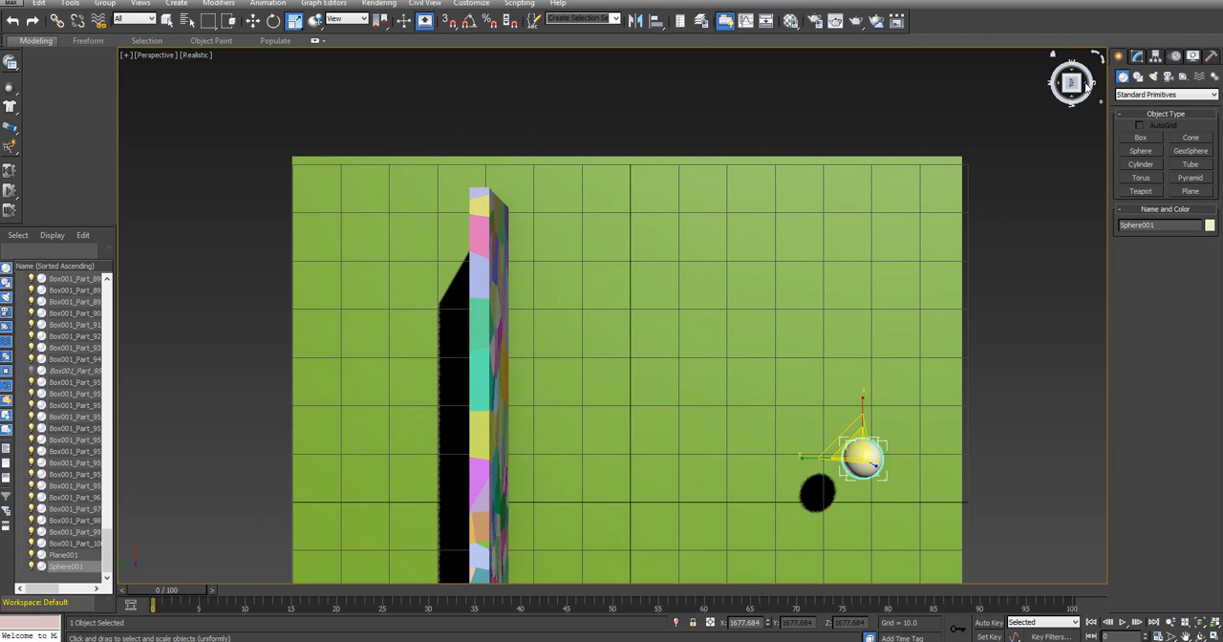
{"action": "middle_click_drag", "start_coordinate": [709, 363], "coordinate": [736, 186]}
{"action": "scroll", "coordinate": [736, 186], "scroll_direction": "down", "scroll_amount": 5}
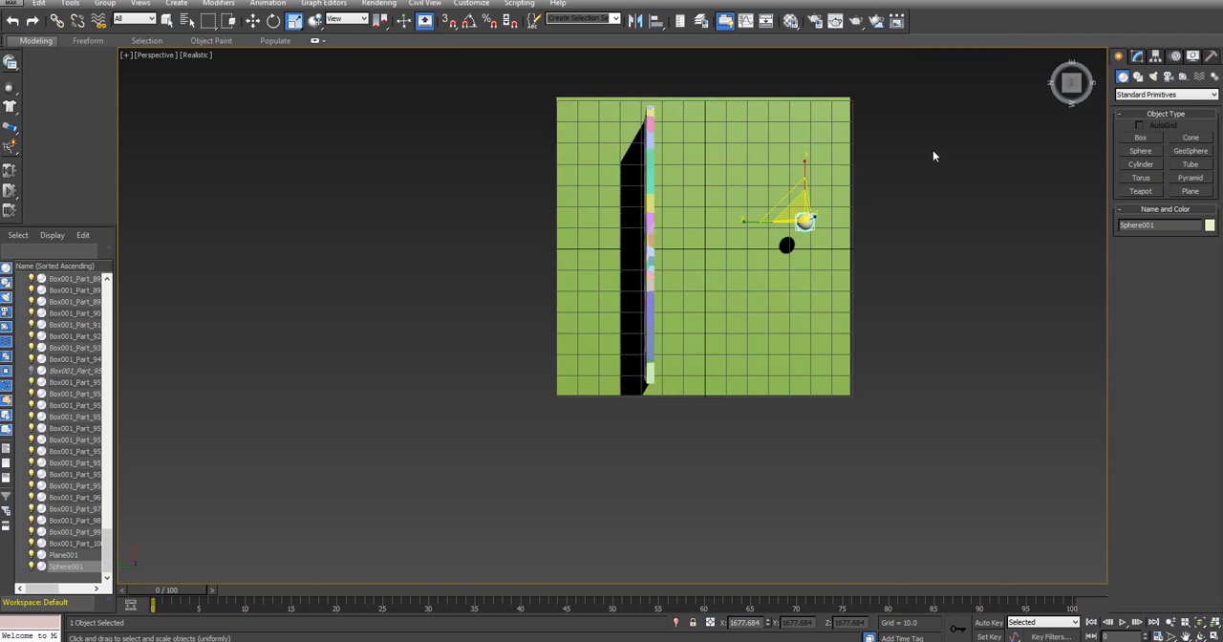
{"action": "left_click", "coordinate": [253, 20]}
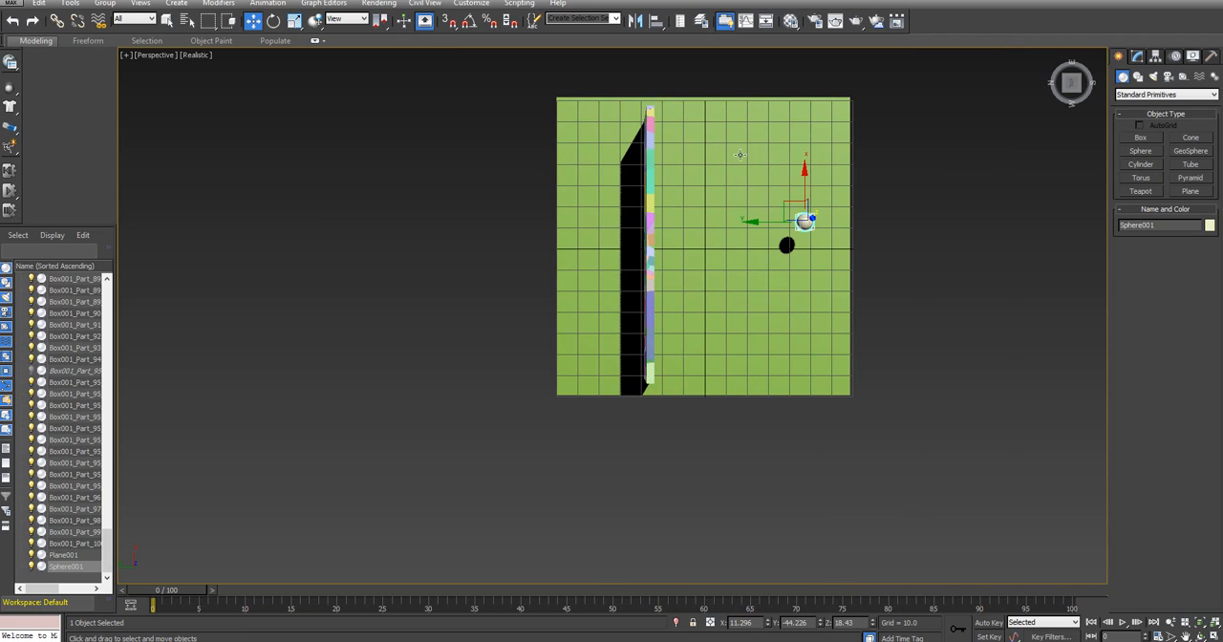
{"action": "left_click_drag", "start_coordinate": [802, 187], "coordinate": [802, 206]}
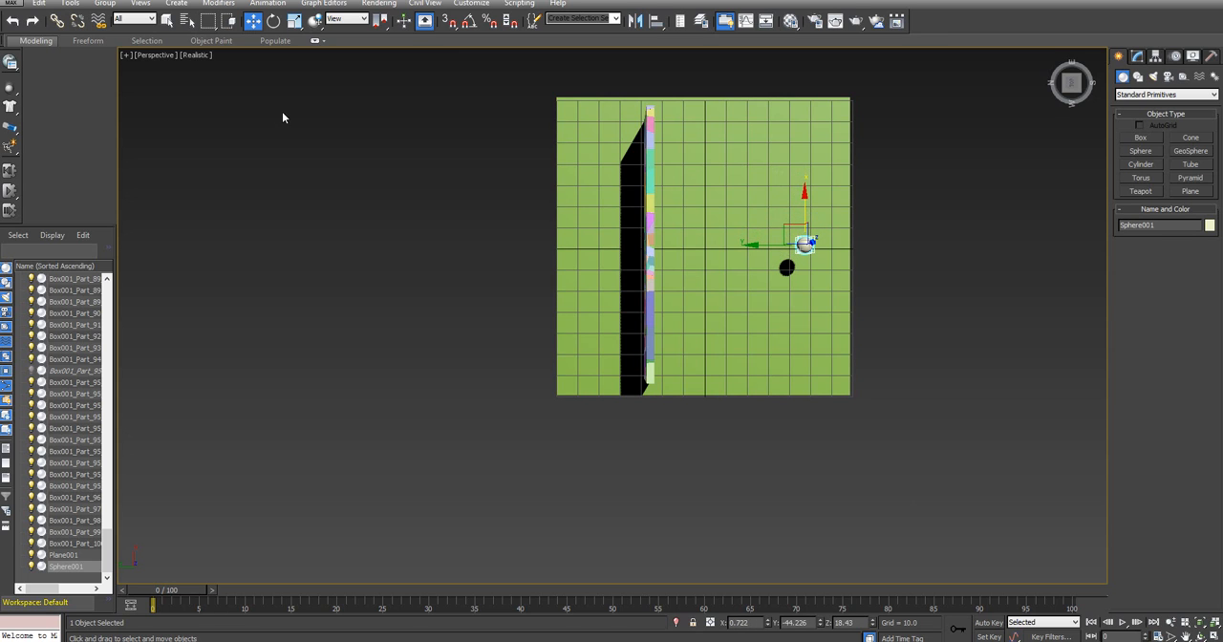
{"action": "left_click", "coordinate": [1082, 84]}
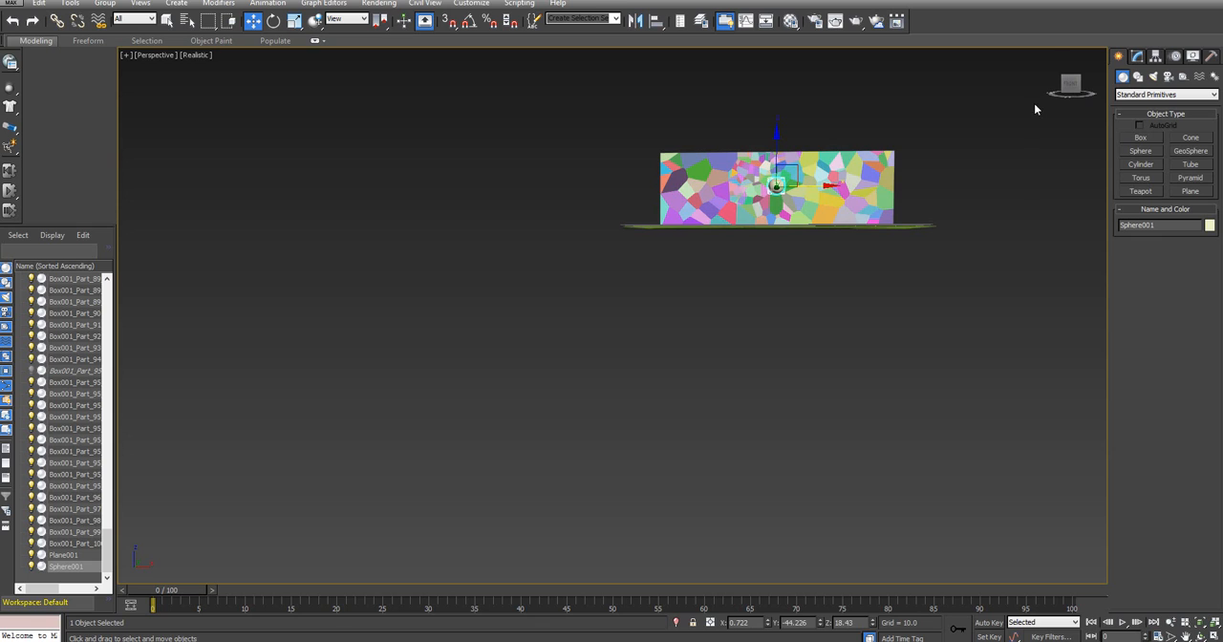
{"action": "left_click", "coordinate": [1071, 84]}
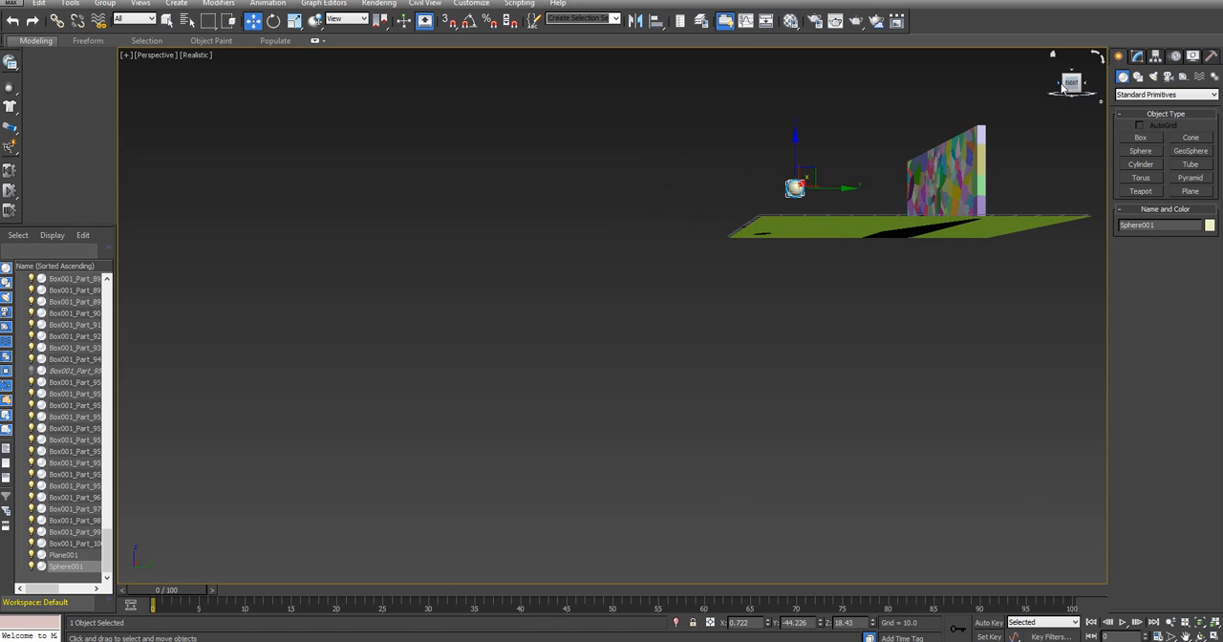
Move the sphere in front of the wall to about X -10.8 and Z 24.8, and scale it uniformly to about 2294 percent
{"action": "left_click", "coordinate": [1069, 84]}
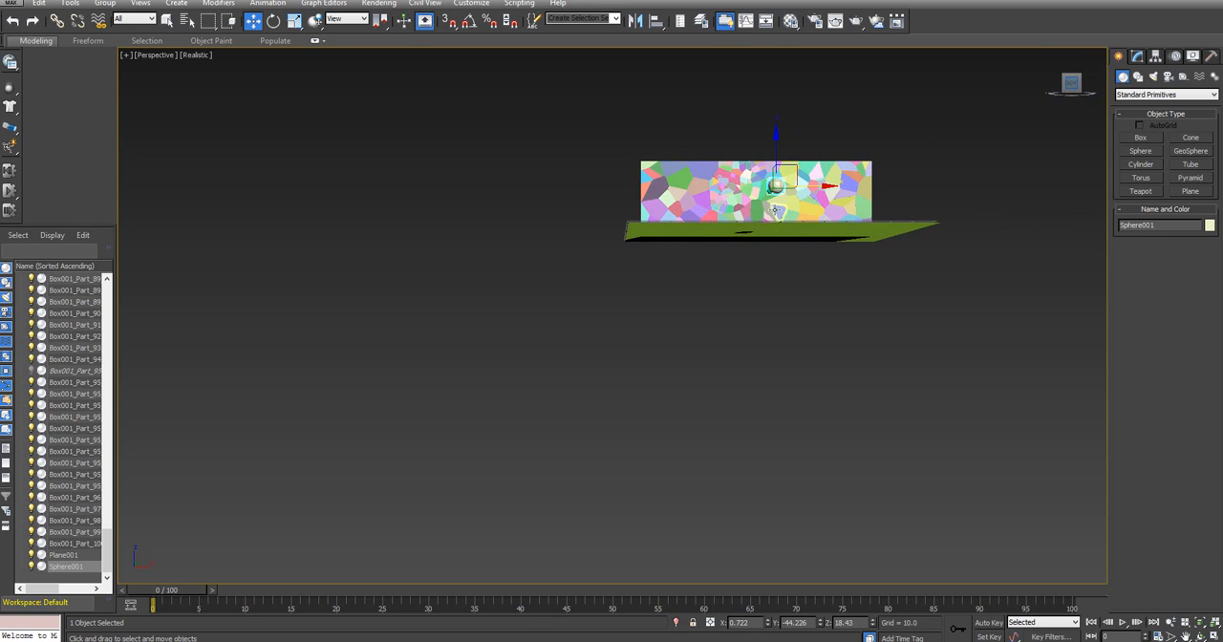
{"action": "scroll", "coordinate": [769, 249], "scroll_direction": "up", "scroll_amount": 5}
{"action": "middle_click_drag", "start_coordinate": [769, 250], "coordinate": [736, 399]}
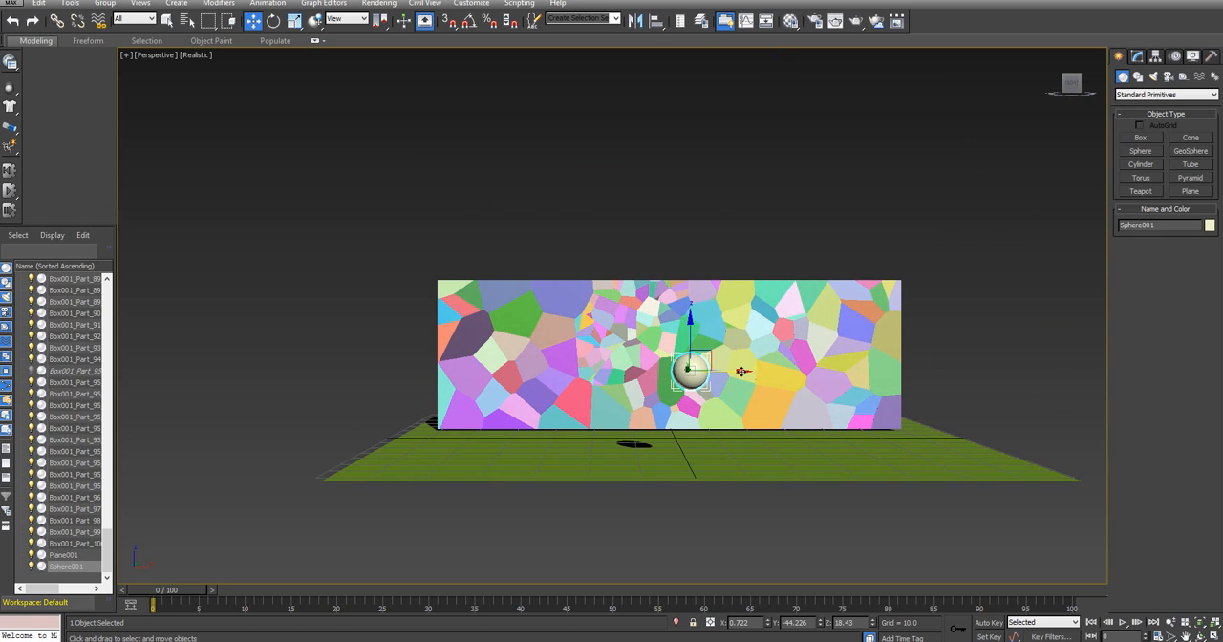
{"action": "left_click_drag", "start_coordinate": [698, 371], "coordinate": [634, 371]}
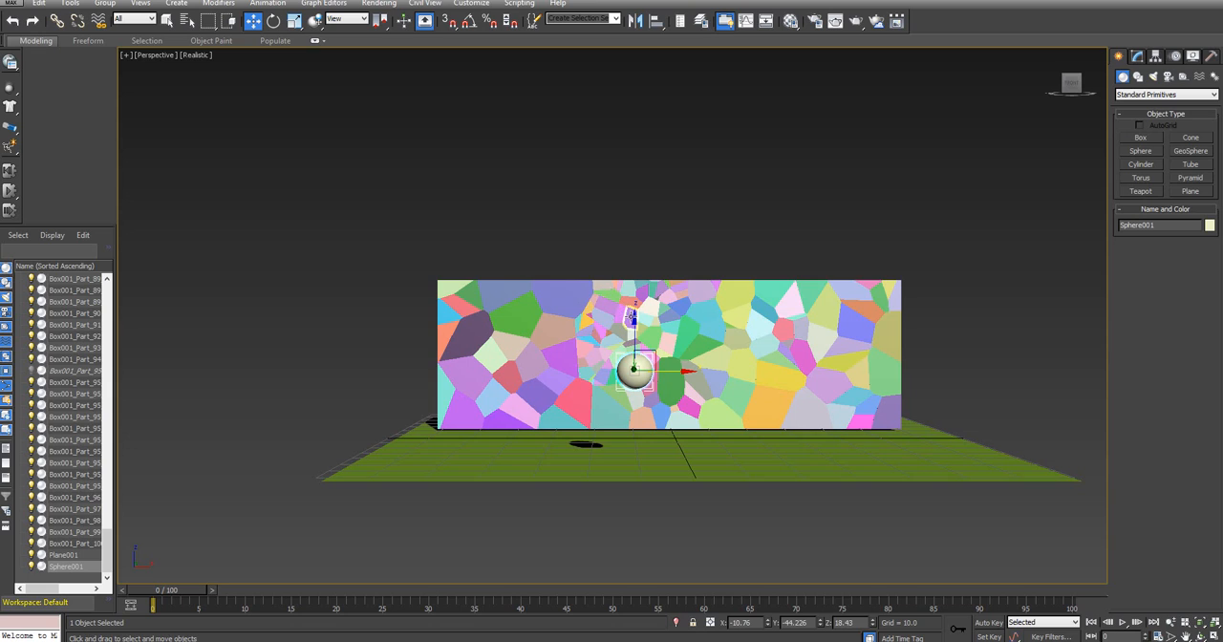
{"action": "left_click_drag", "start_coordinate": [637, 321], "coordinate": [641, 286]}
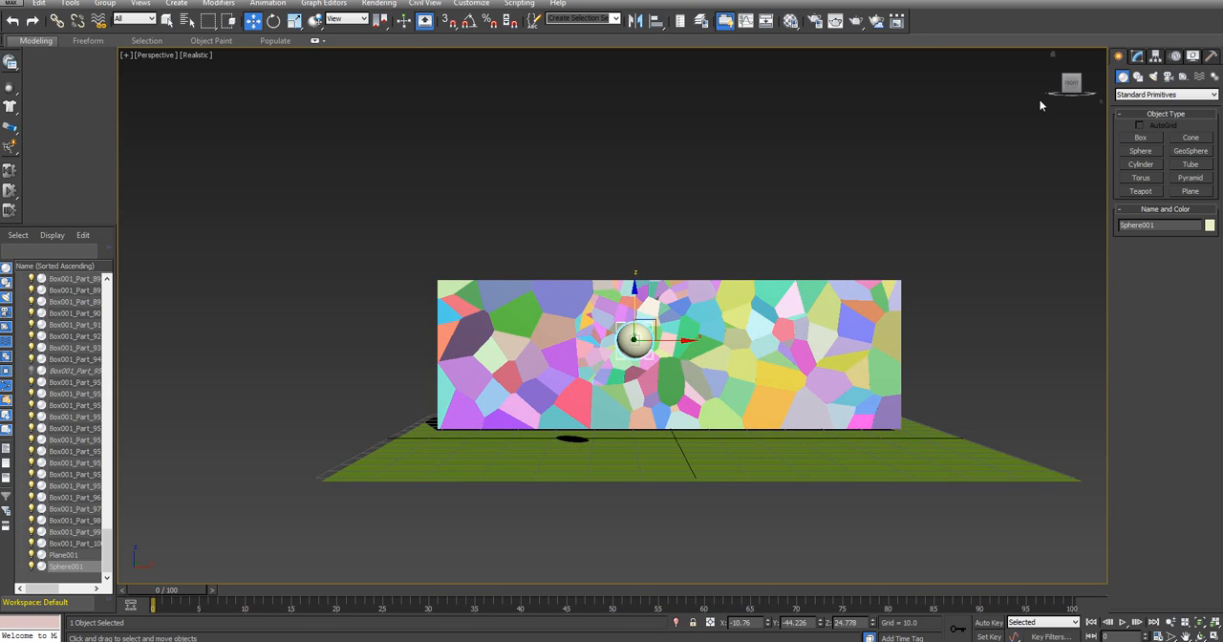
{"action": "left_click", "coordinate": [293, 21]}
{"action": "left_click_drag", "start_coordinate": [640, 331], "coordinate": [644, 287]}
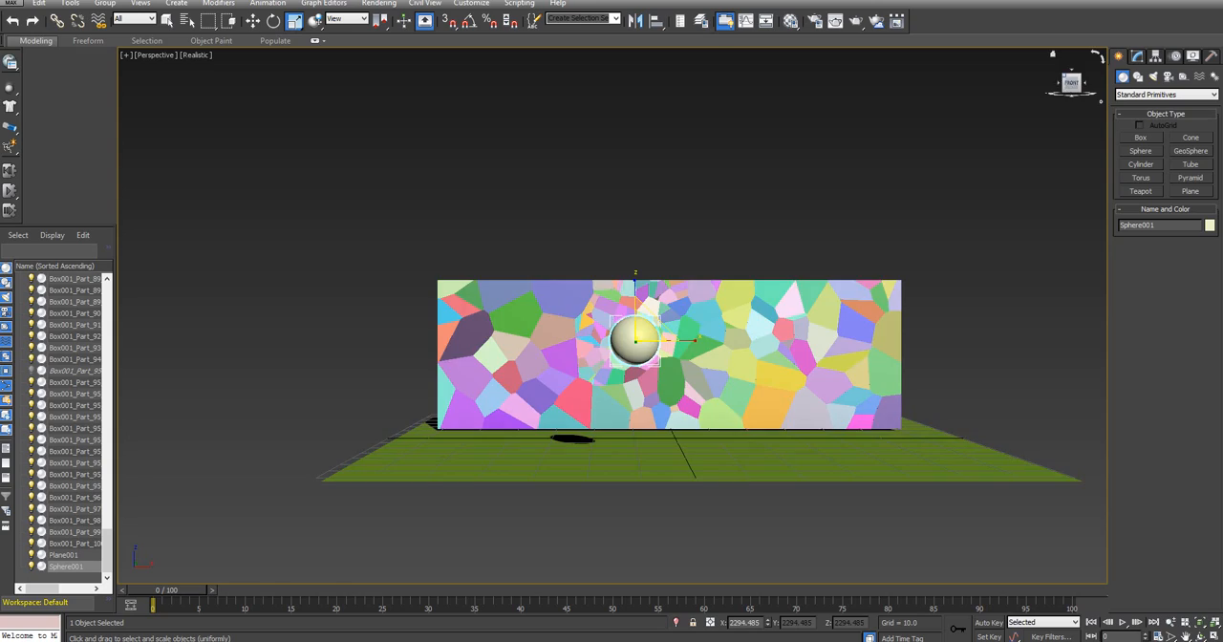
Animate the sphere with Auto Key to pass through the wall to about Y 80.1 at frame 5, and return to frame 0
{"action": "middle_click_drag", "start_coordinate": [626, 466], "coordinate": [741, 460], "text": "alt"}
{"action": "scroll", "coordinate": [919, 263], "scroll_direction": "down", "scroll_amount": 3}
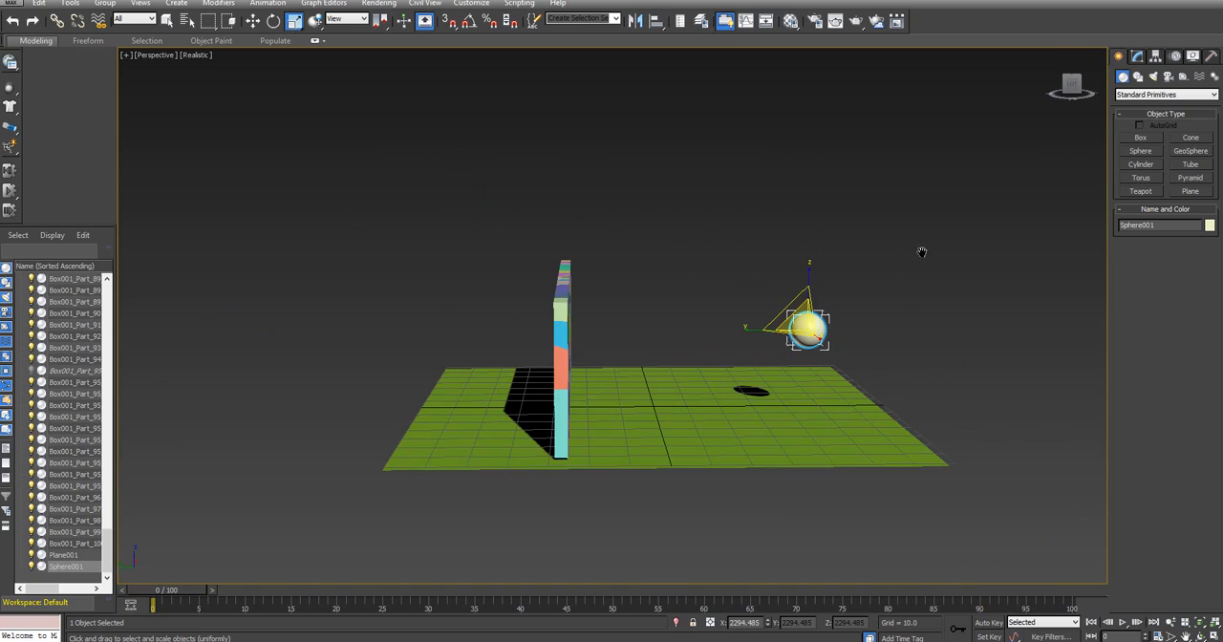
{"action": "scroll", "coordinate": [922, 251], "scroll_direction": "down", "scroll_amount": 3}
{"action": "middle_click_drag", "start_coordinate": [896, 256], "coordinate": [830, 243]}
{"action": "left_click", "coordinate": [255, 20]}
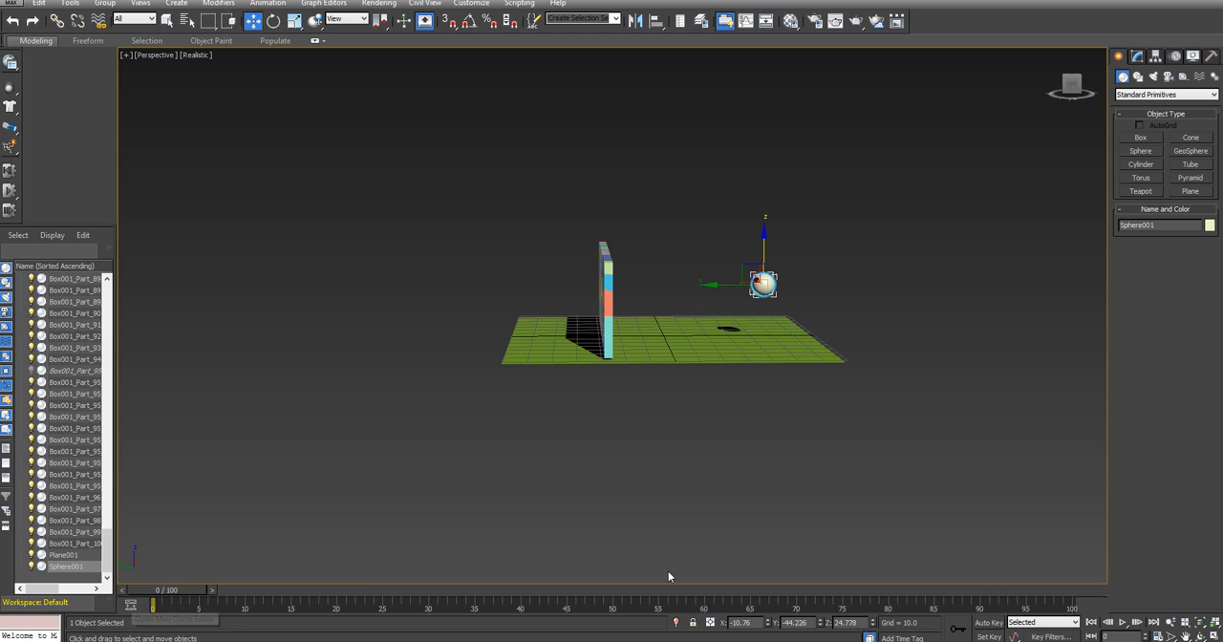
{"action": "left_click", "coordinate": [982, 624]}
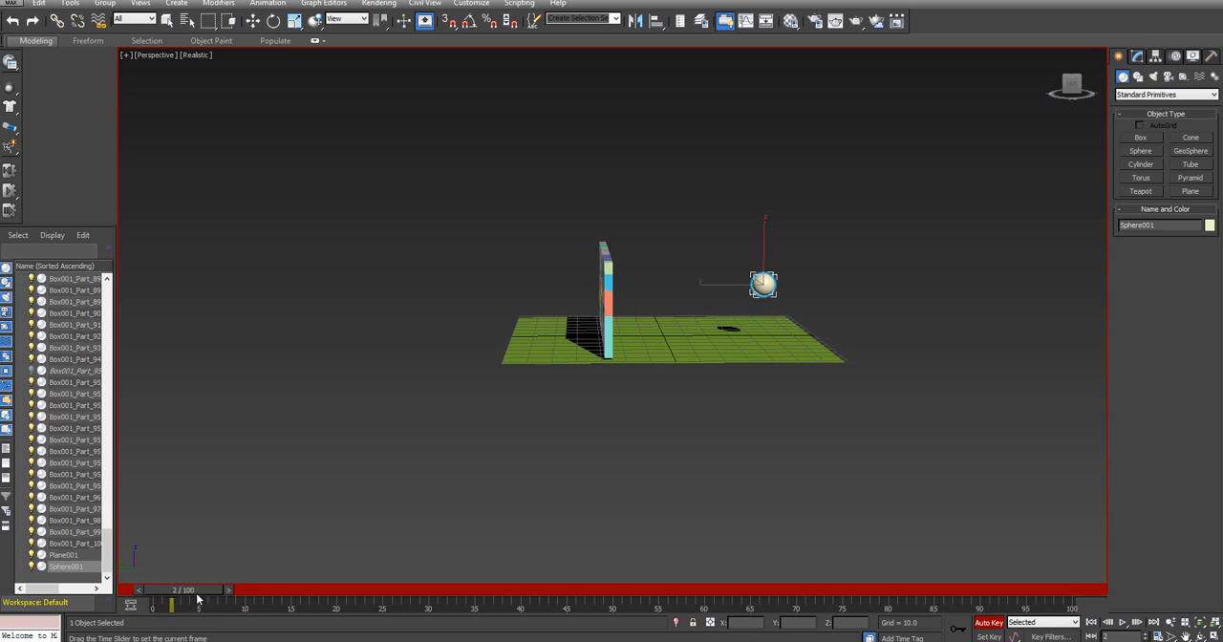
{"action": "left_click_drag", "start_coordinate": [158, 592], "coordinate": [196, 592]}
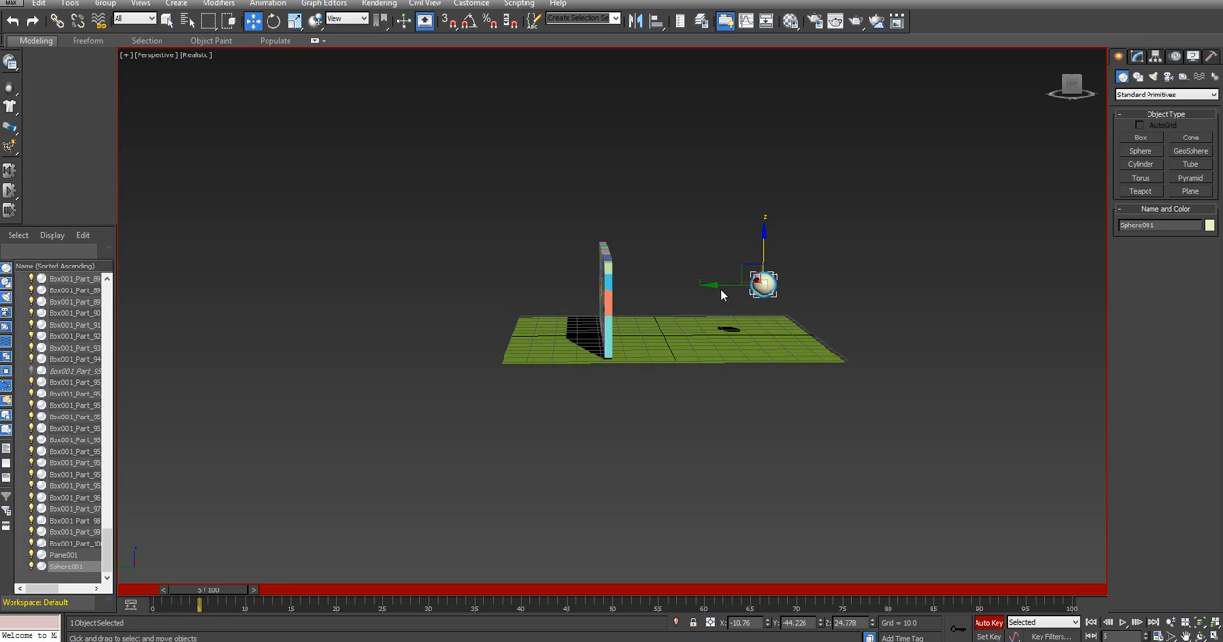
{"action": "left_click_drag", "start_coordinate": [719, 284], "coordinate": [441, 283]}
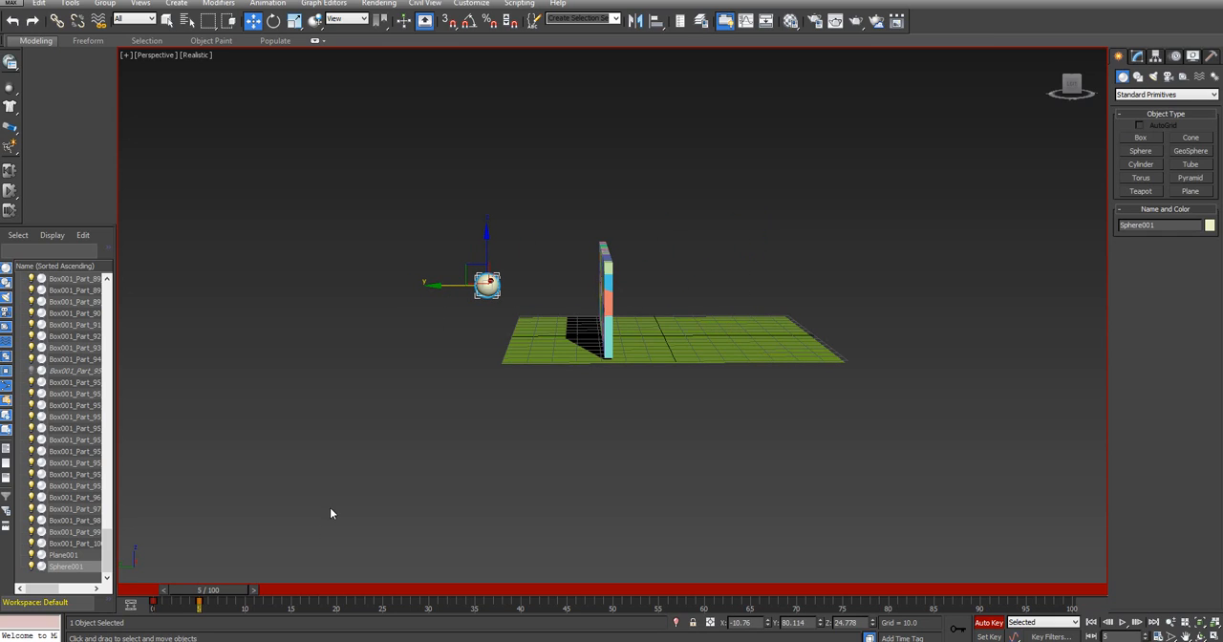
{"action": "left_click", "coordinate": [988, 623]}
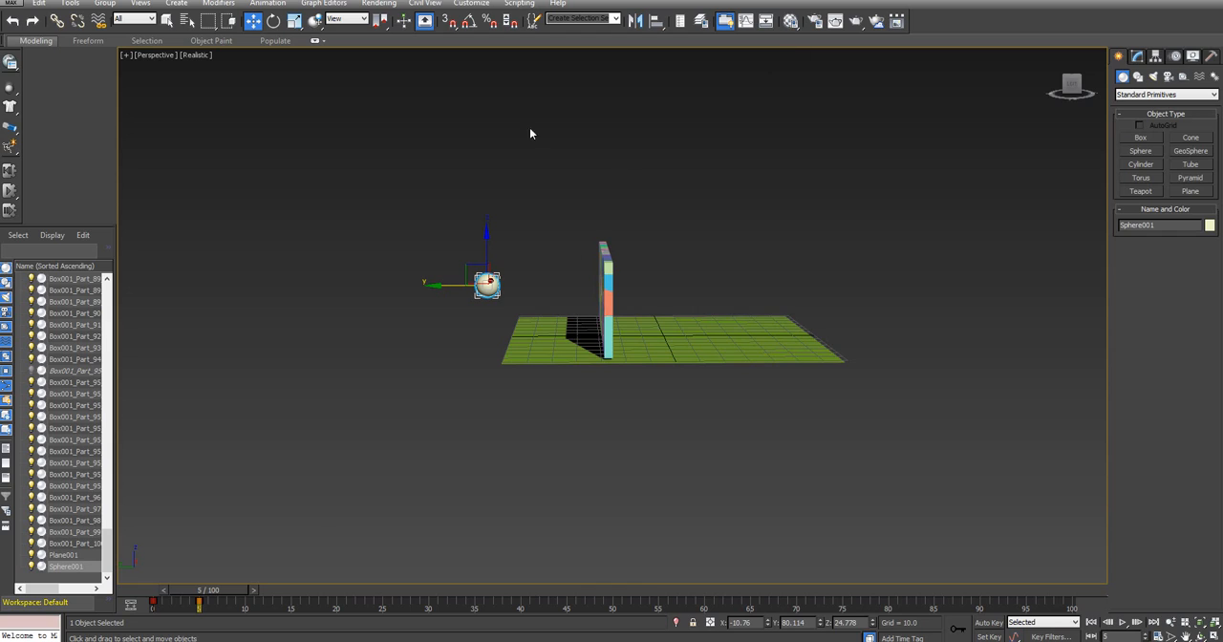
{"action": "left_click_drag", "start_coordinate": [210, 593], "coordinate": [165, 593]}
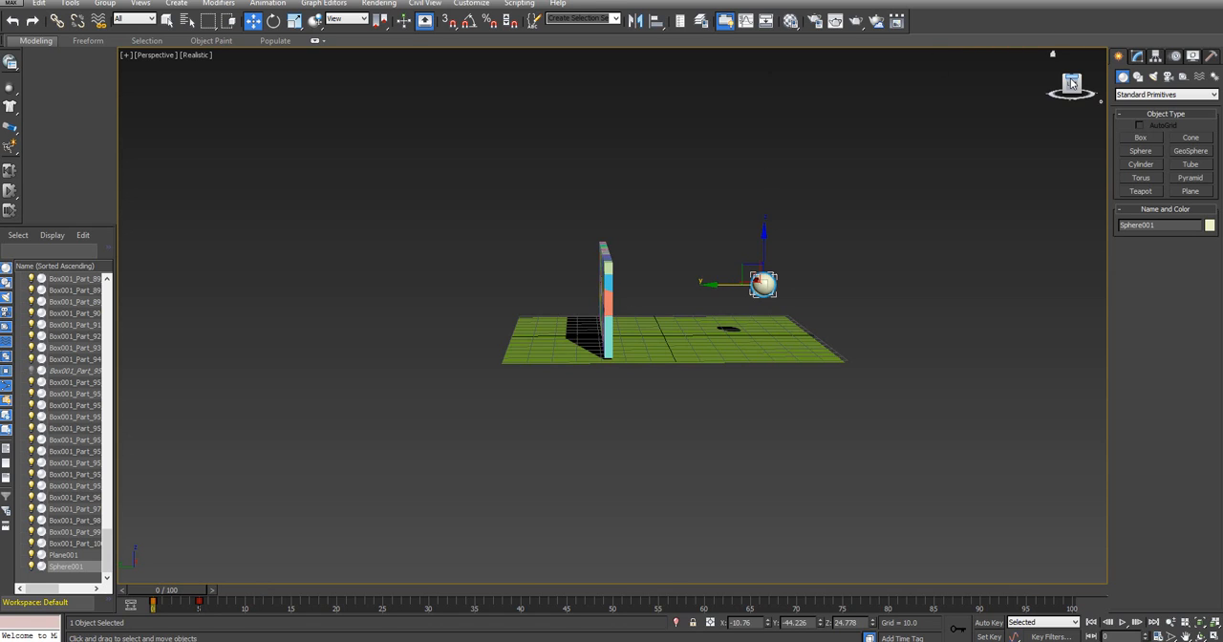
Review the MassFX Tools world parameters, simulation tools and multi-object editor for the sphere
{"action": "left_click_drag", "start_coordinate": [1073, 84], "coordinate": [1062, 93]}
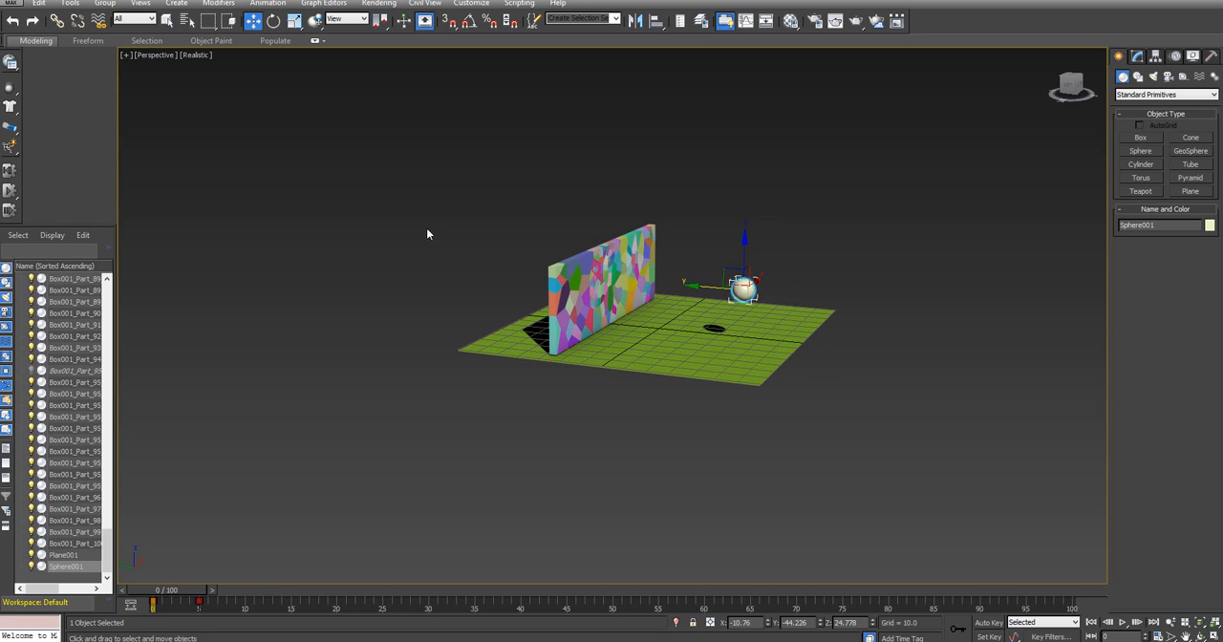
{"action": "left_click", "coordinate": [10, 63]}
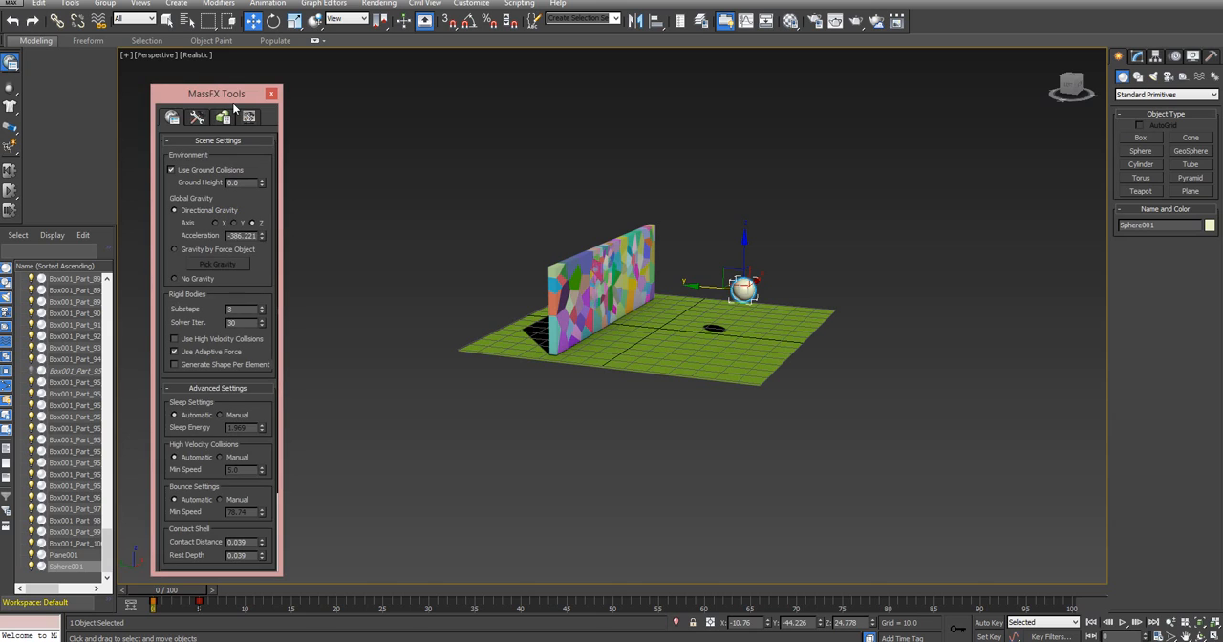
{"action": "left_click_drag", "start_coordinate": [234, 93], "coordinate": [237, 81]}
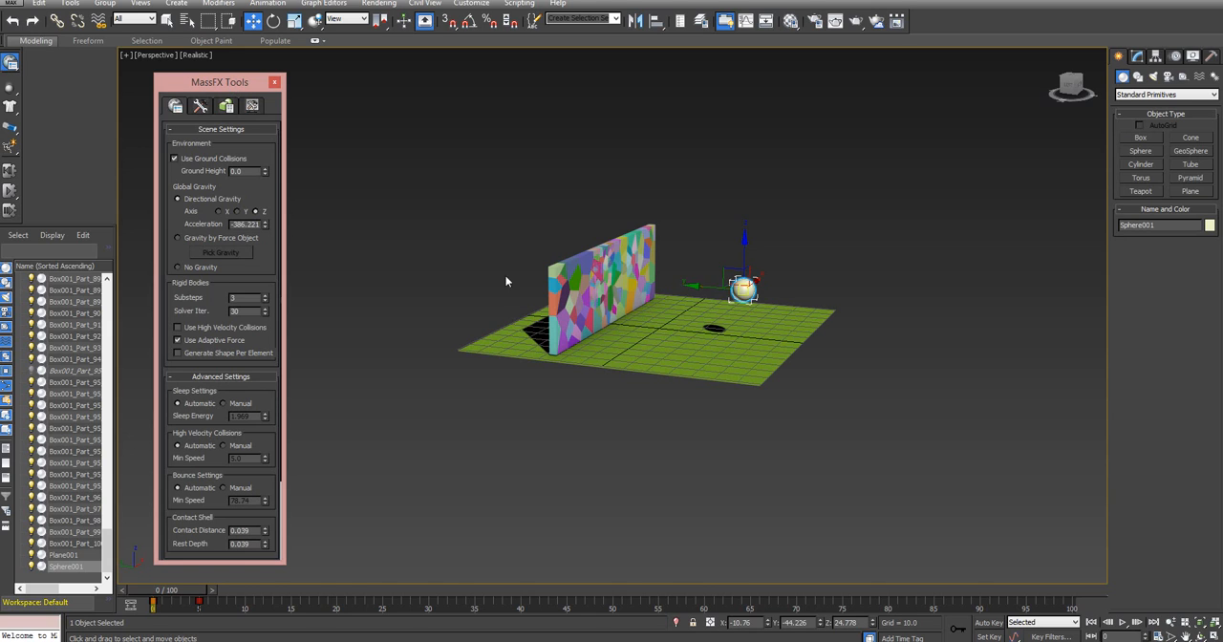
{"action": "left_click", "coordinate": [227, 106]}
{"action": "left_click", "coordinate": [175, 105]}
{"action": "left_click_drag", "start_coordinate": [258, 273], "coordinate": [257, 302]}
{"action": "left_click", "coordinate": [206, 106]}
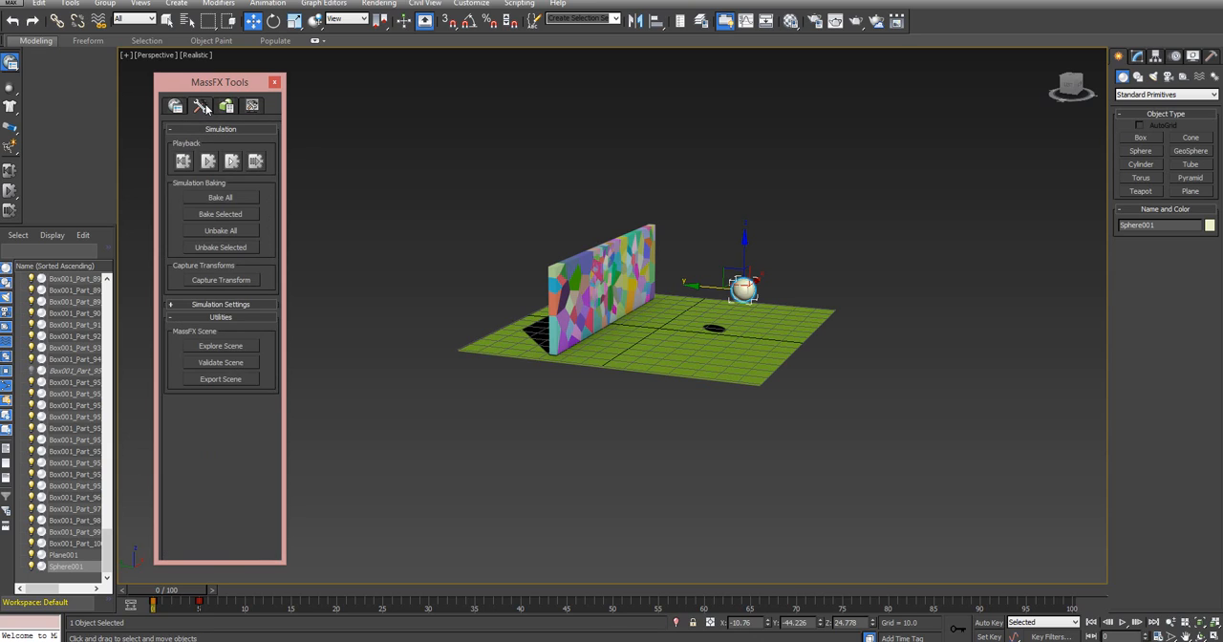
{"action": "left_click", "coordinate": [226, 105]}
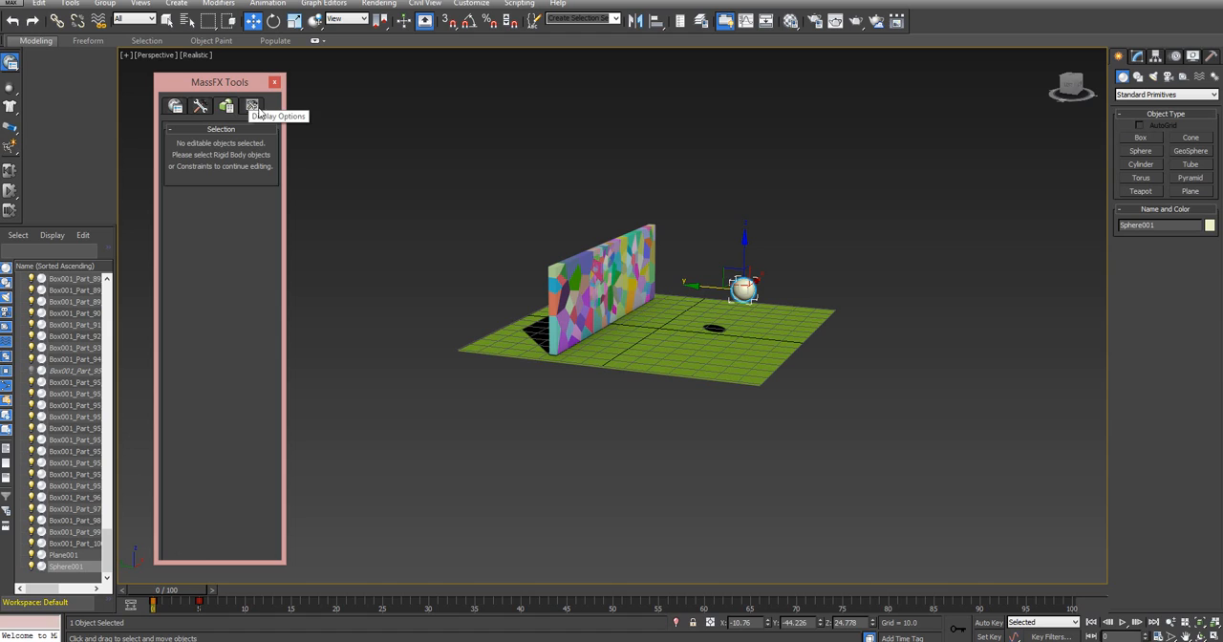
{"action": "left_click", "coordinate": [277, 82]}
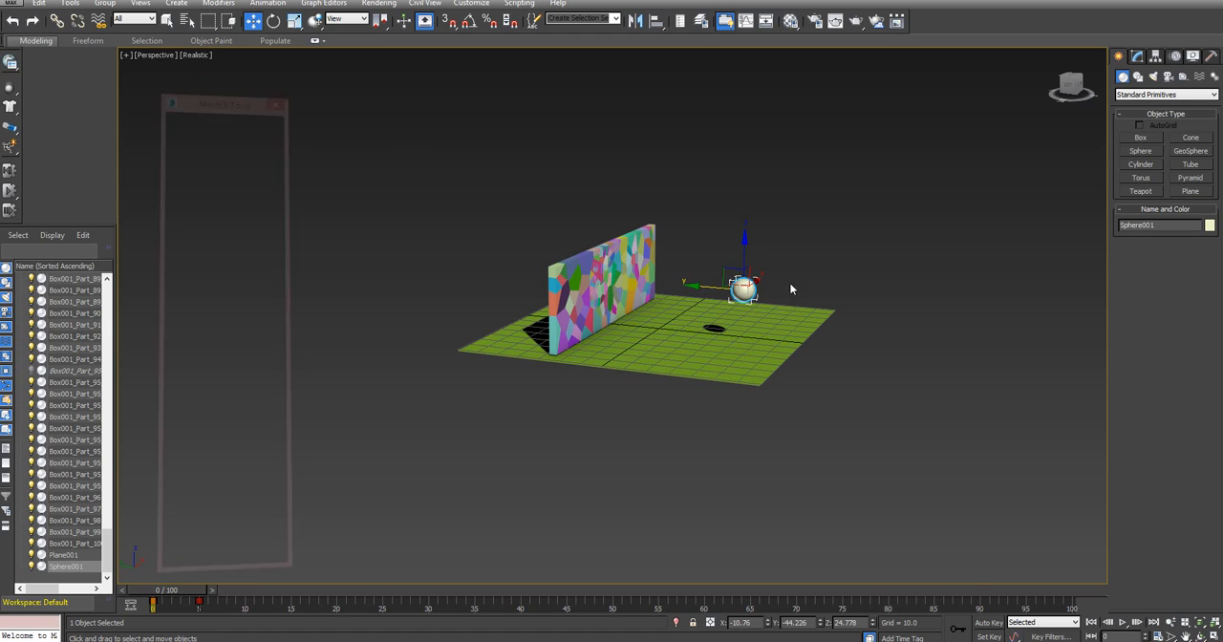
Convert the sphere to an Editable Poly
{"action": "right_click", "coordinate": [741, 284]}
{"action": "mouse_move", "coordinate": [784, 411]}
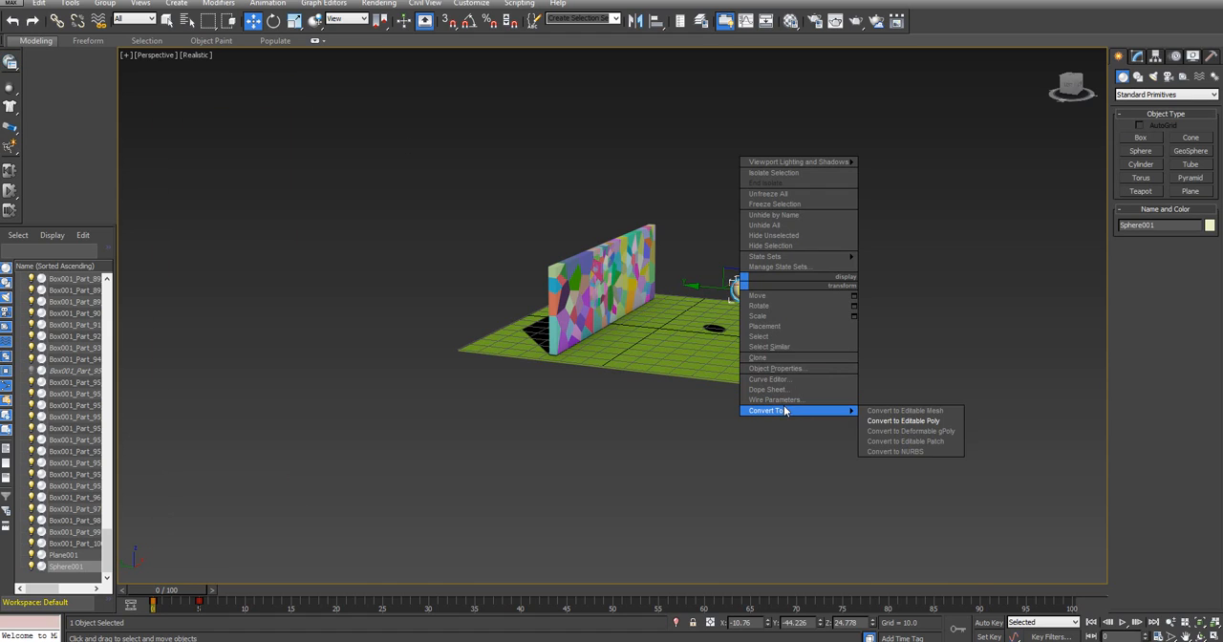
{"action": "left_click", "coordinate": [881, 422]}
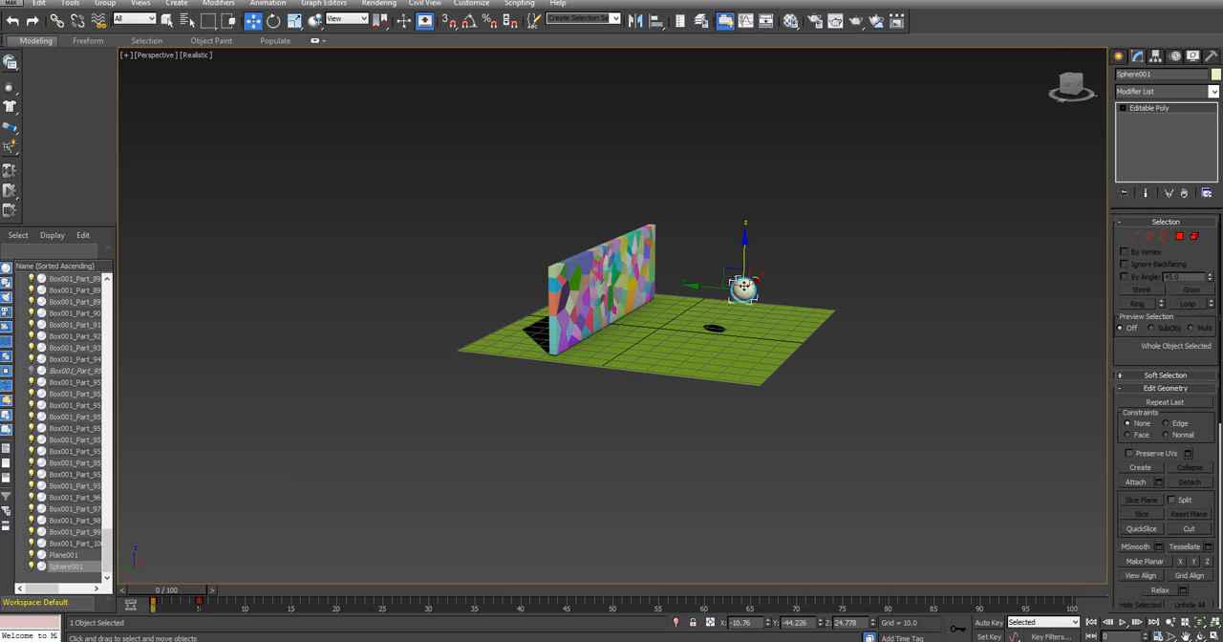
{"action": "left_click", "coordinate": [12, 63]}
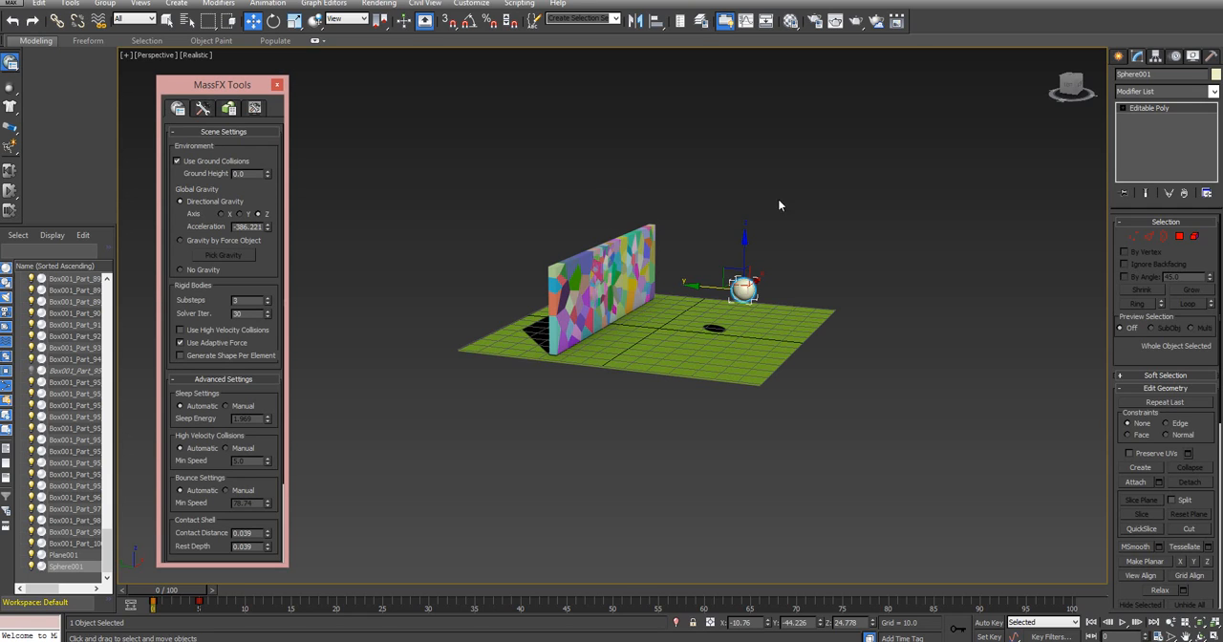
{"action": "left_click", "coordinate": [277, 85]}
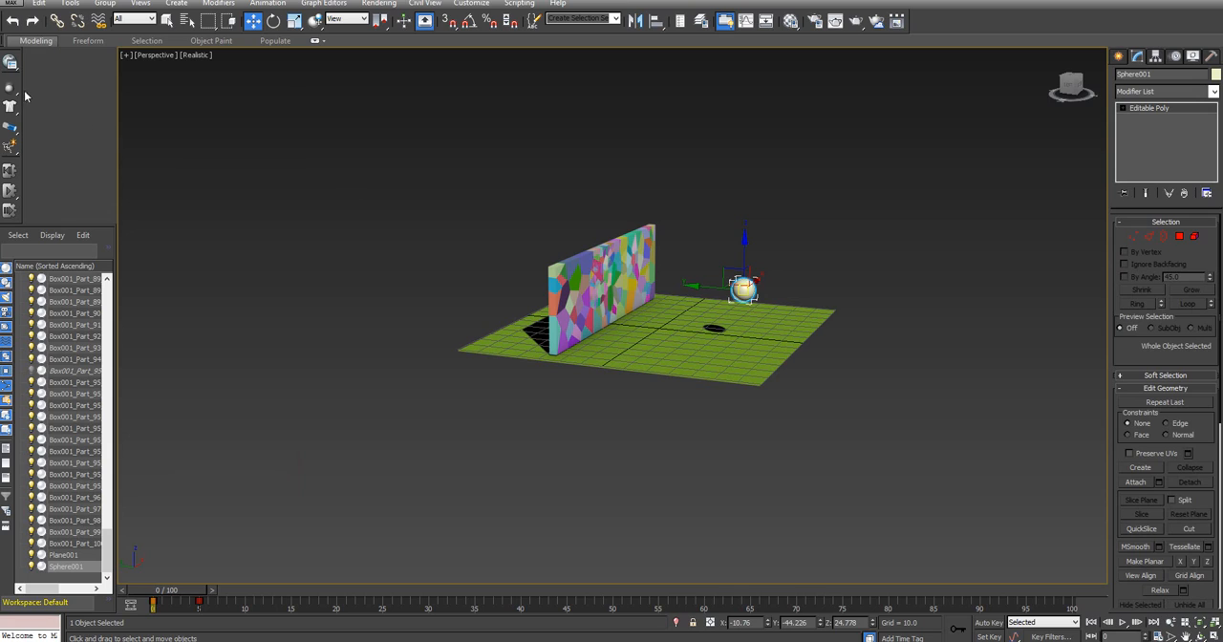
Make the sphere a kinematic MassFX rigid body and choose the Steel physical material preset
{"action": "left_click_drag", "start_coordinate": [9, 87], "coordinate": [100, 107]}
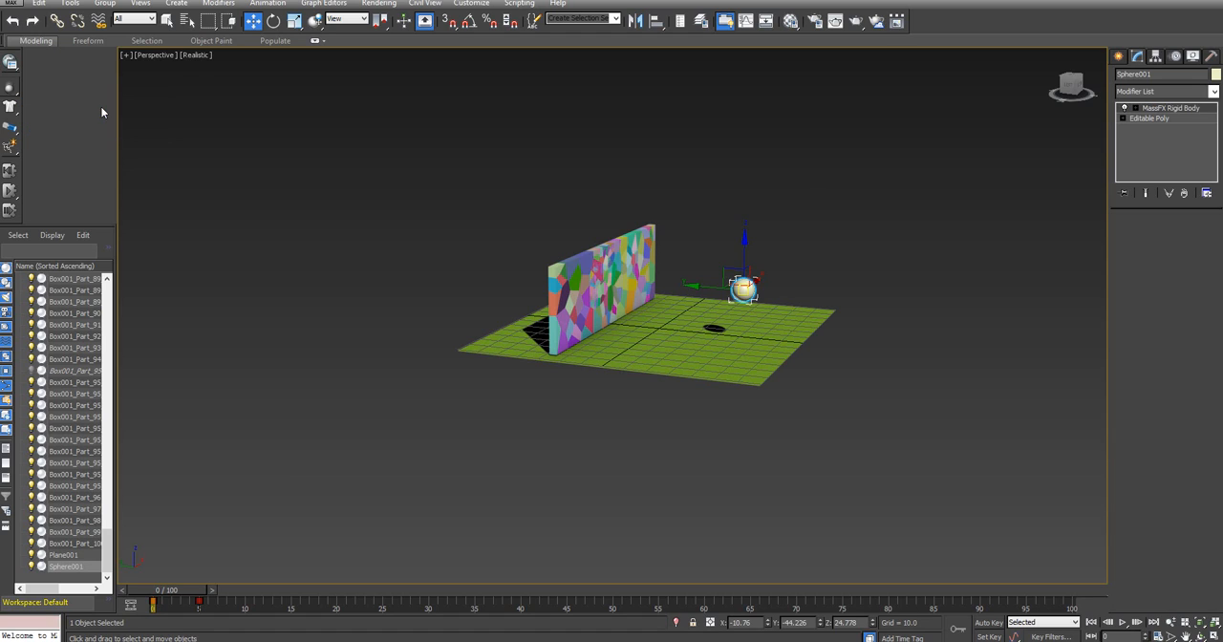
{"action": "left_click", "coordinate": [1194, 262]}
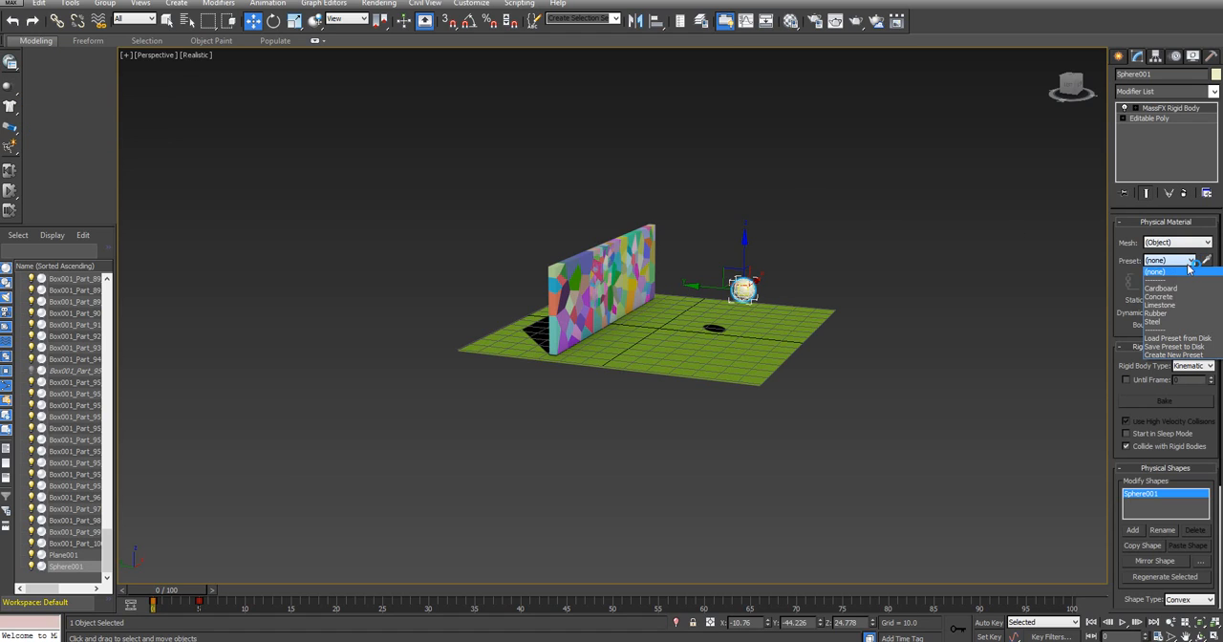
{"action": "left_click", "coordinate": [1158, 323]}
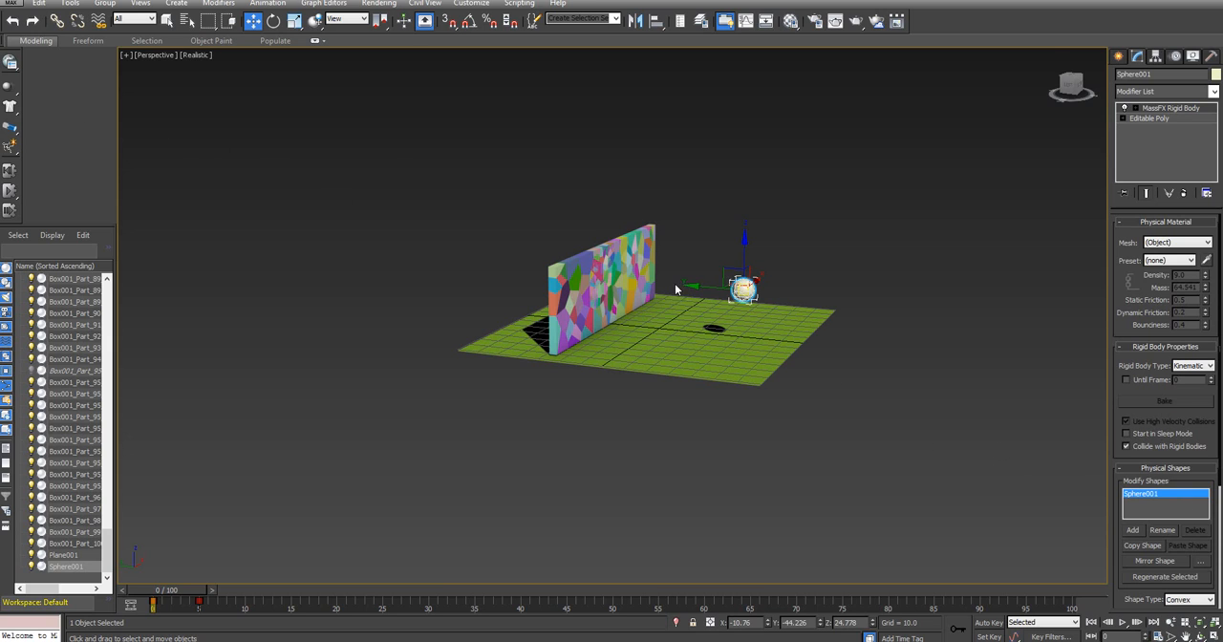
Run the MassFX simulation to watch the sphere break the wall, and reset it to the start
{"action": "mouse_move", "coordinate": [1071, 84]}
{"action": "left_mouse_down"}
{"action": "mouse_move", "coordinate": [1096, 104]}
{"action": "mouse_move", "coordinate": [1079, 91]}
{"action": "left_mouse_up"}
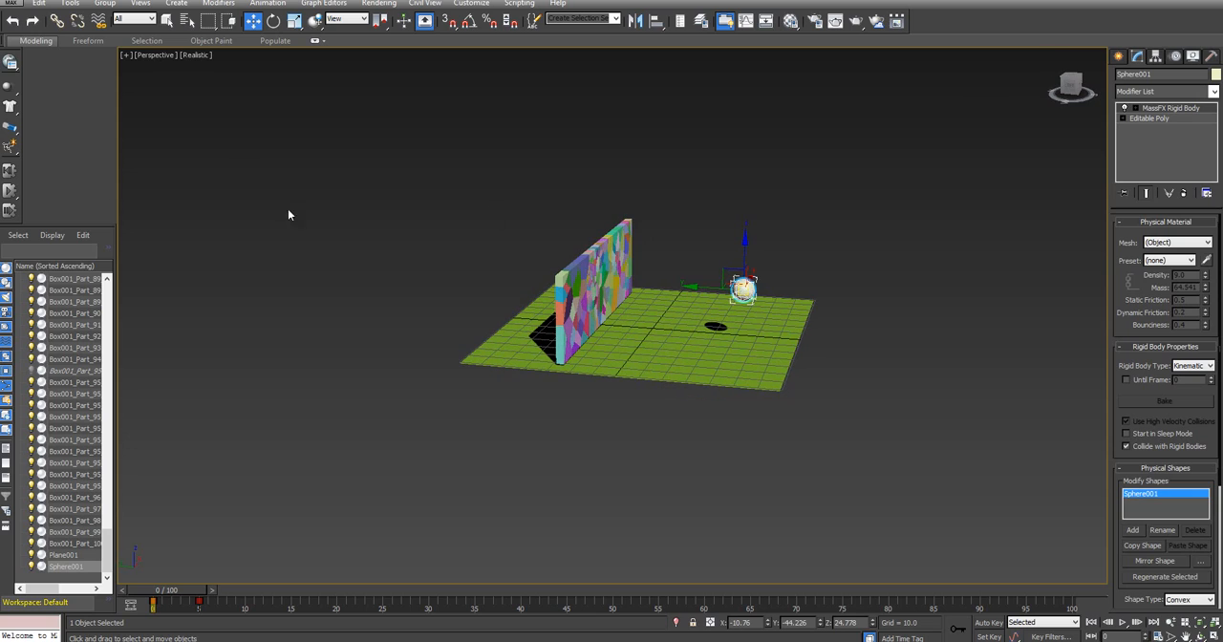
{"action": "left_click", "coordinate": [11, 192]}
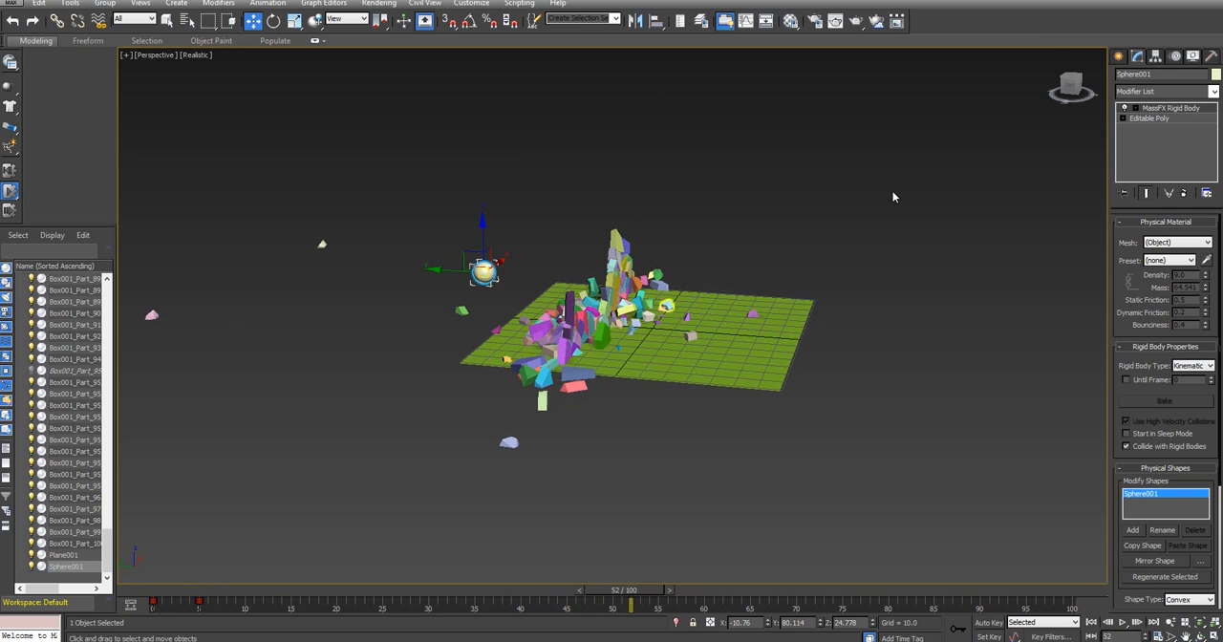
{"action": "mouse_move", "coordinate": [1058, 93]}
{"action": "left_mouse_down"}
{"action": "mouse_move", "coordinate": [1022, 80]}
{"action": "mouse_move", "coordinate": [1023, 112]}
{"action": "mouse_move", "coordinate": [1051, 84]}
{"action": "mouse_move", "coordinate": [1048, 110]}
{"action": "left_mouse_up"}
{"action": "left_click", "coordinate": [9, 170]}
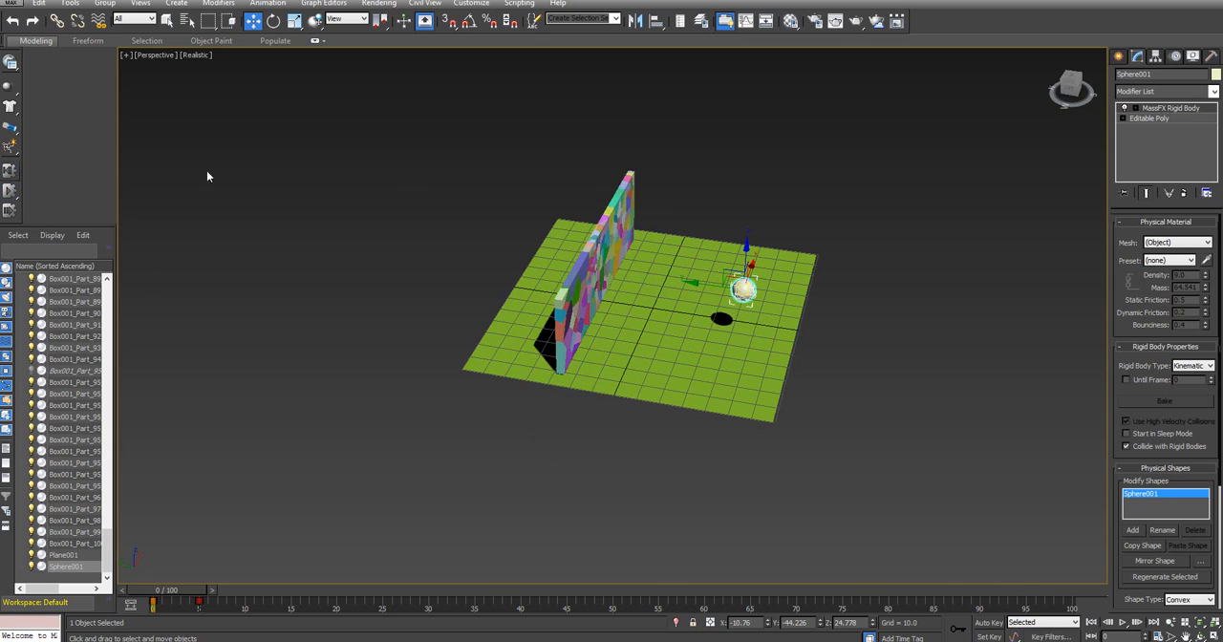
Select the ground plane and disable Use Ground Collisions in the MassFX scene settings
{"action": "left_click", "coordinate": [640, 336]}
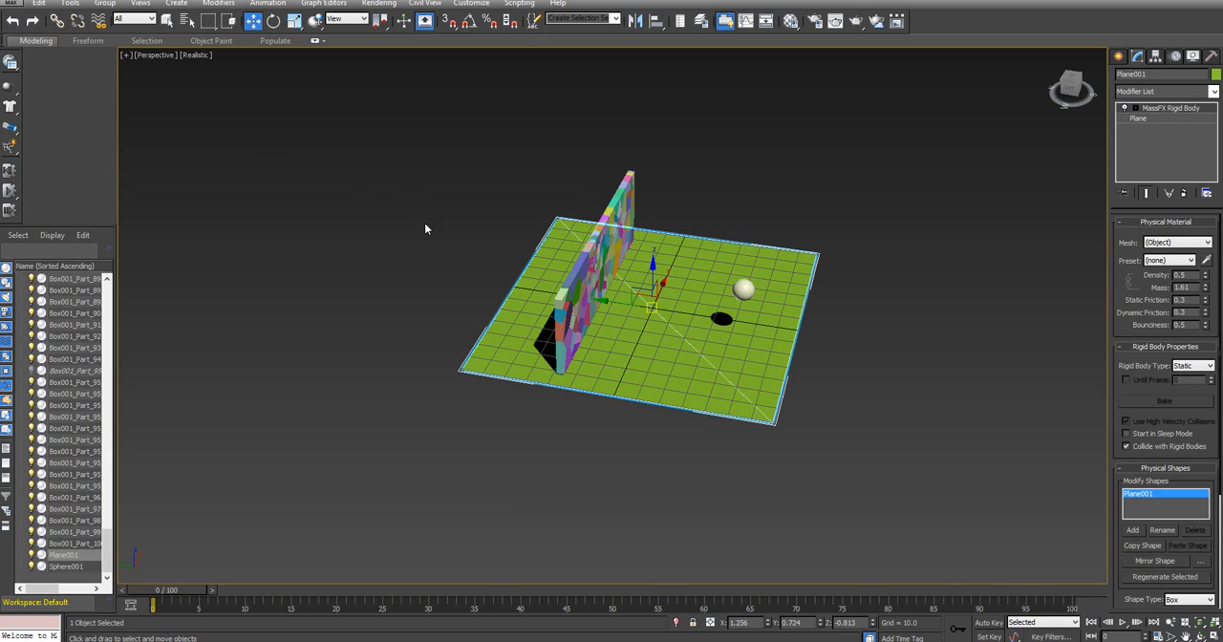
{"action": "left_click", "coordinate": [10, 63]}
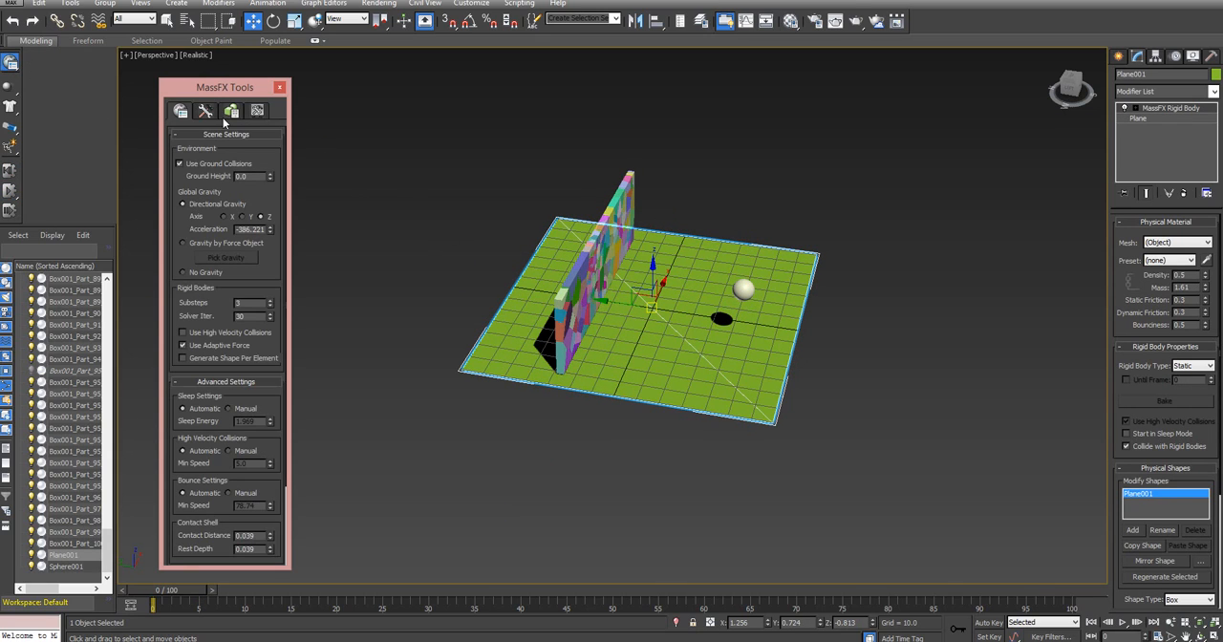
{"action": "left_click", "coordinate": [180, 164]}
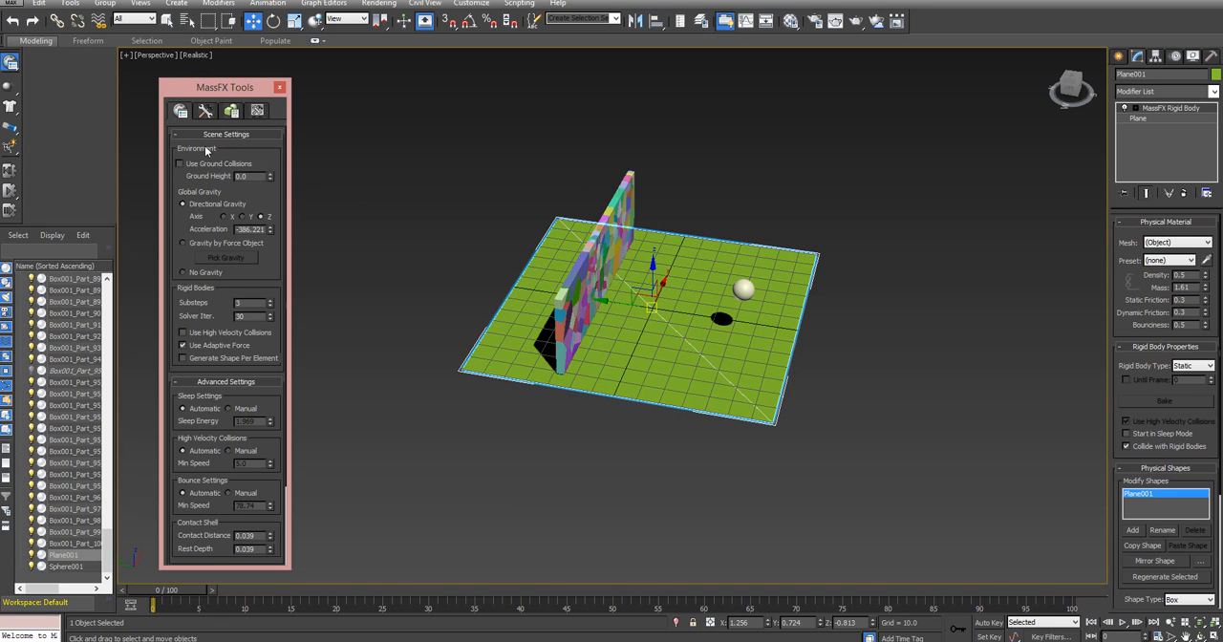
{"action": "left_click", "coordinate": [280, 89]}
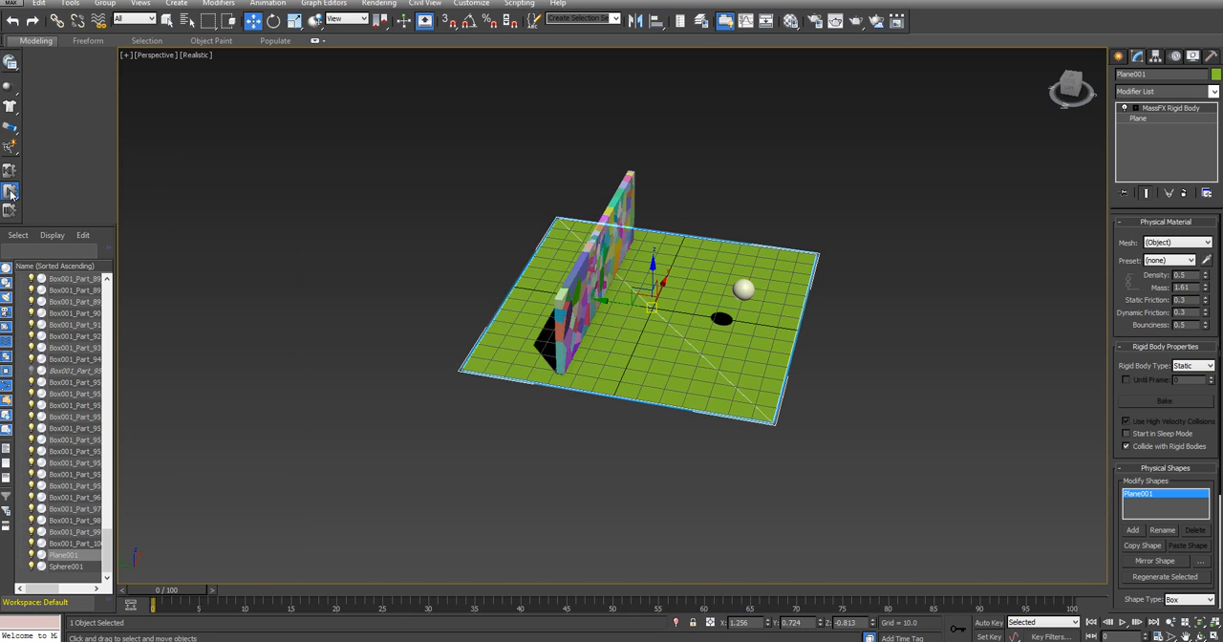
Run the simulation to frame 100 and examine the fallen wall fragments on the ground plane from several angles
{"action": "key", "text": "/"}
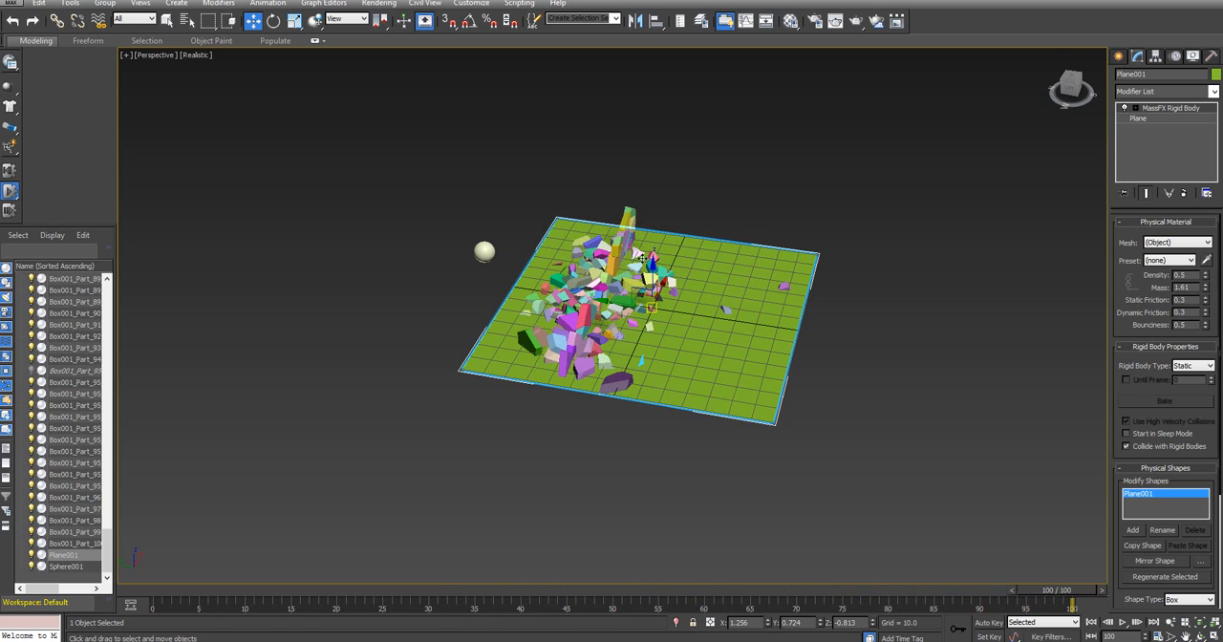
{"action": "left_click_drag", "start_coordinate": [1072, 86], "coordinate": [1041, 59]}
{"action": "middle_click_drag", "start_coordinate": [703, 256], "coordinate": [746, 309], "text": "alt"}
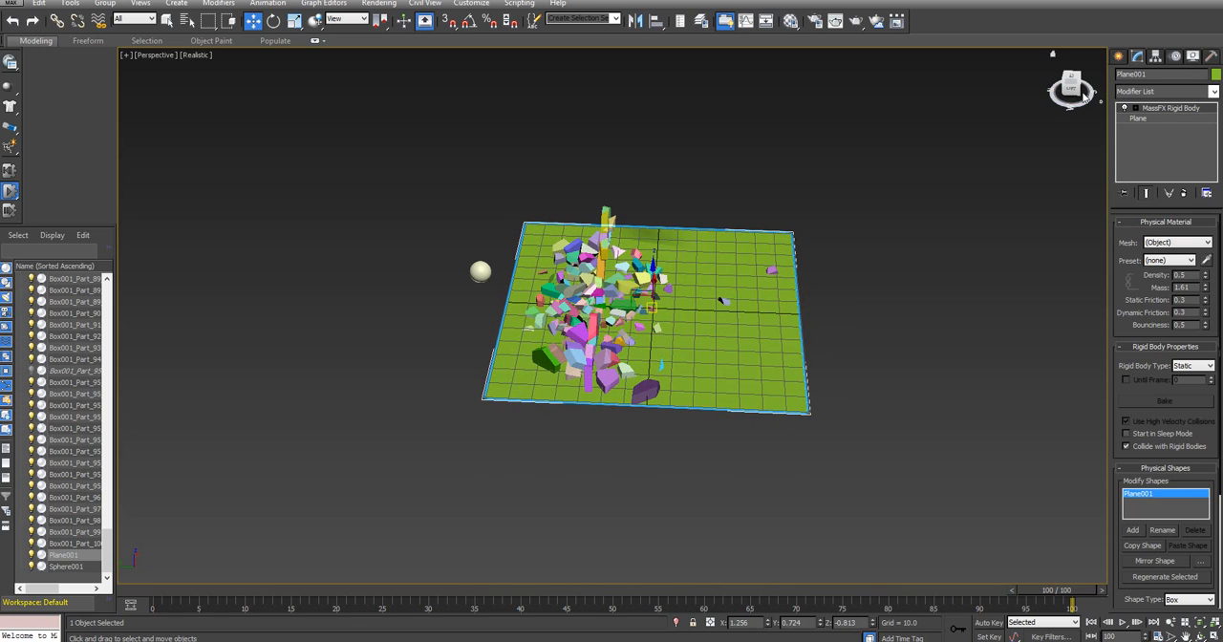
{"action": "left_click_drag", "start_coordinate": [1077, 86], "coordinate": [1037, 73]}
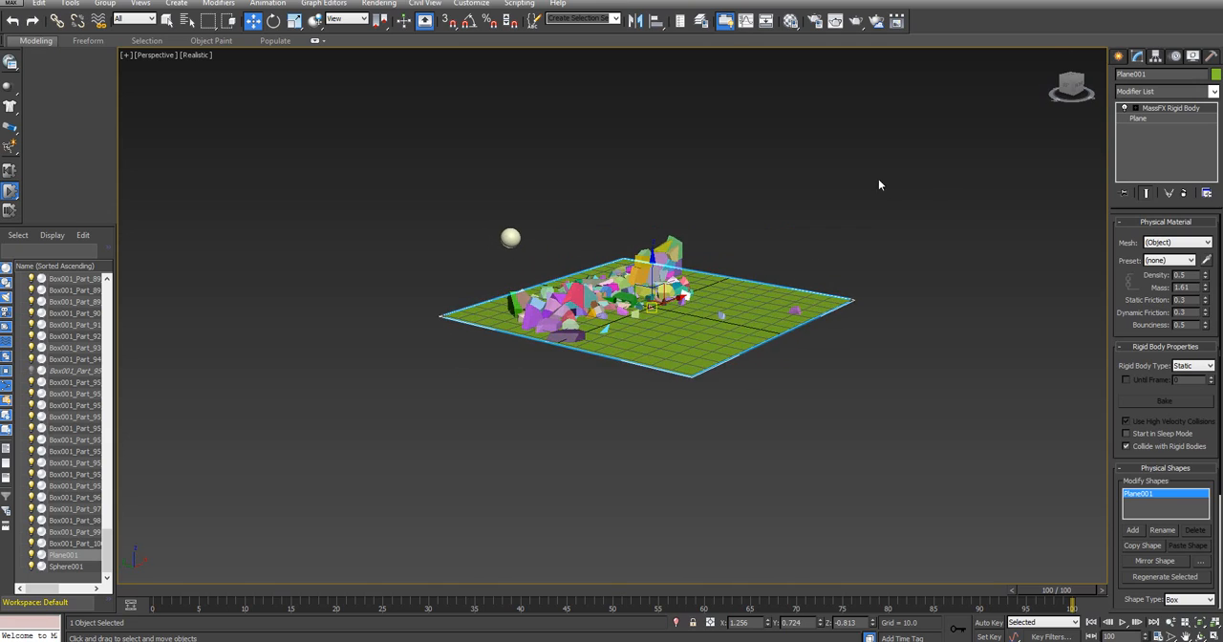
{"action": "middle_click_drag", "start_coordinate": [867, 191], "coordinate": [981, 156]}
{"action": "scroll", "coordinate": [722, 318], "scroll_direction": "up", "scroll_amount": 3}
{"action": "scroll", "coordinate": [721, 319], "scroll_direction": "up", "scroll_amount": 10}
{"action": "scroll", "coordinate": [887, 203], "scroll_direction": "down", "scroll_amount": 5}
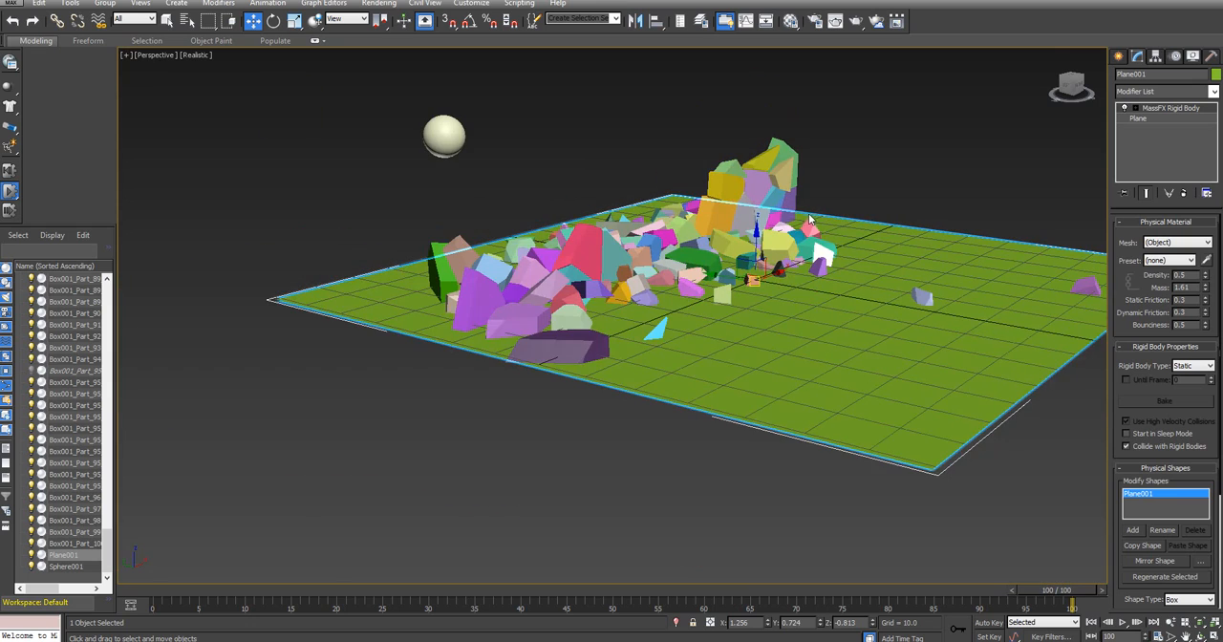
{"action": "middle_click_drag", "start_coordinate": [886, 203], "coordinate": [882, 228]}
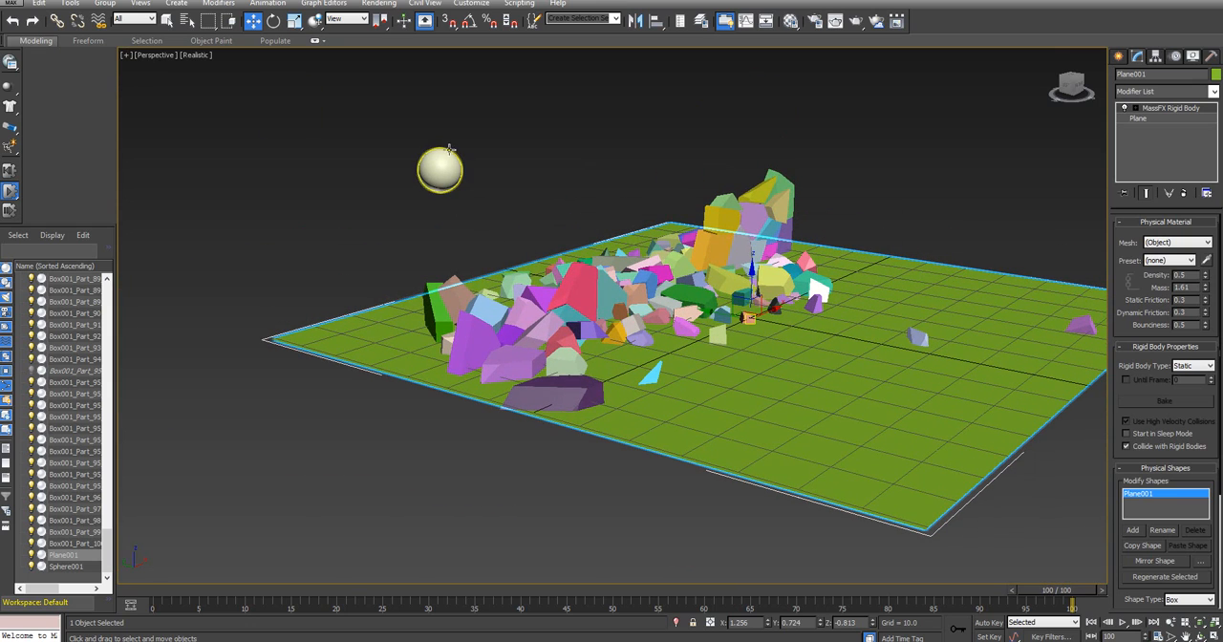